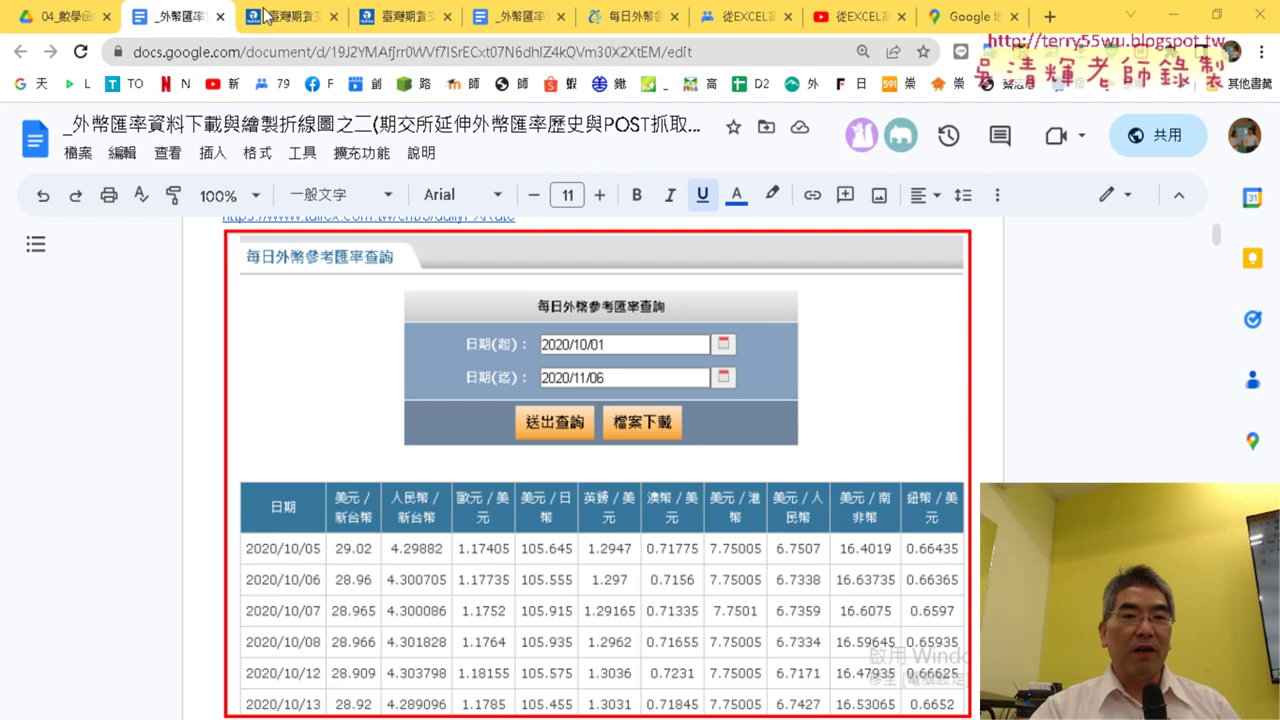
Step: Check the TAIFEX rate page, then select the Sub 外幣參考匯率查詢 code in the lesson notes
click(272, 15)
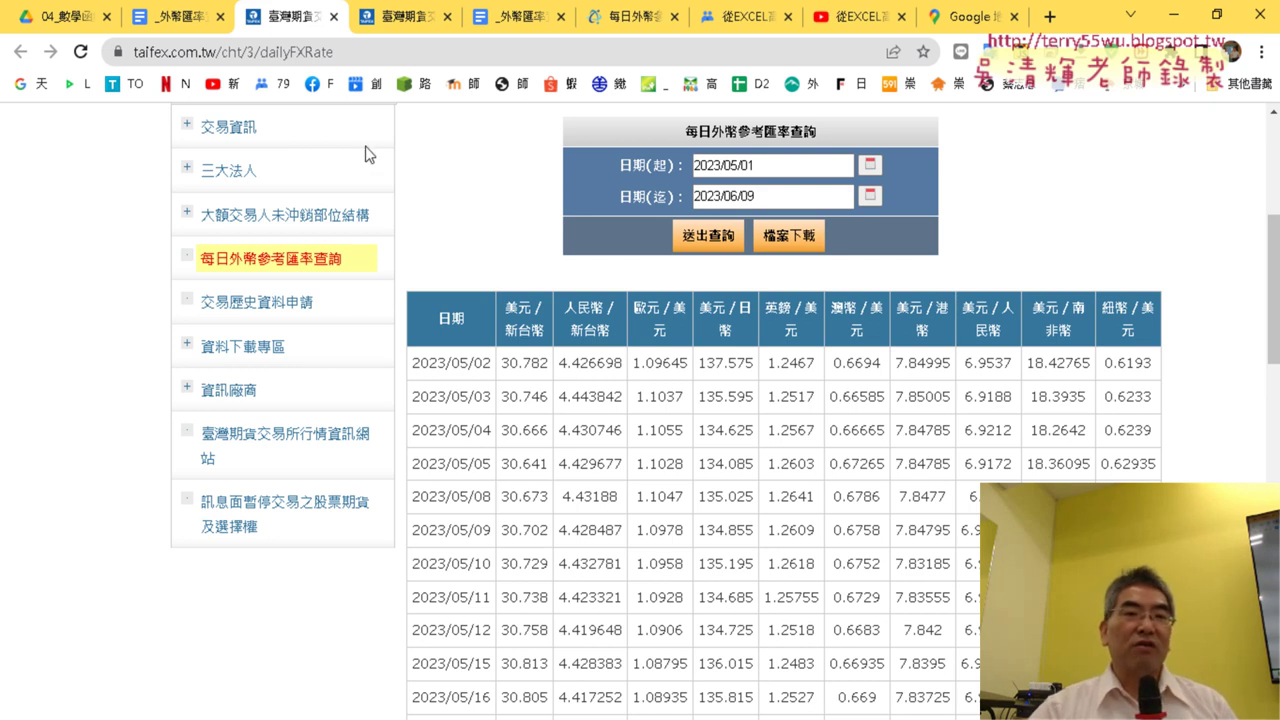
click(176, 18)
scroll(584, 428, down, 2)
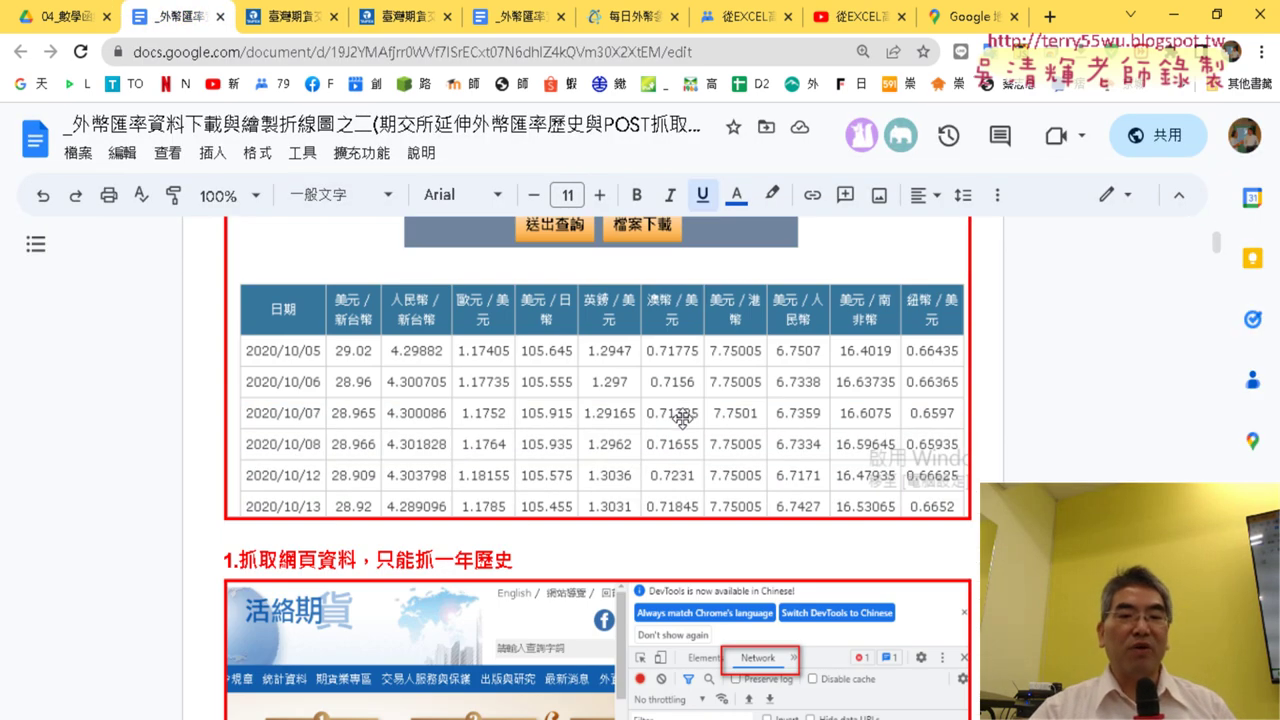
scroll(680, 412, down, 2)
scroll(678, 405, down, 2)
scroll(677, 402, down, 2)
scroll(677, 402, down, 2)
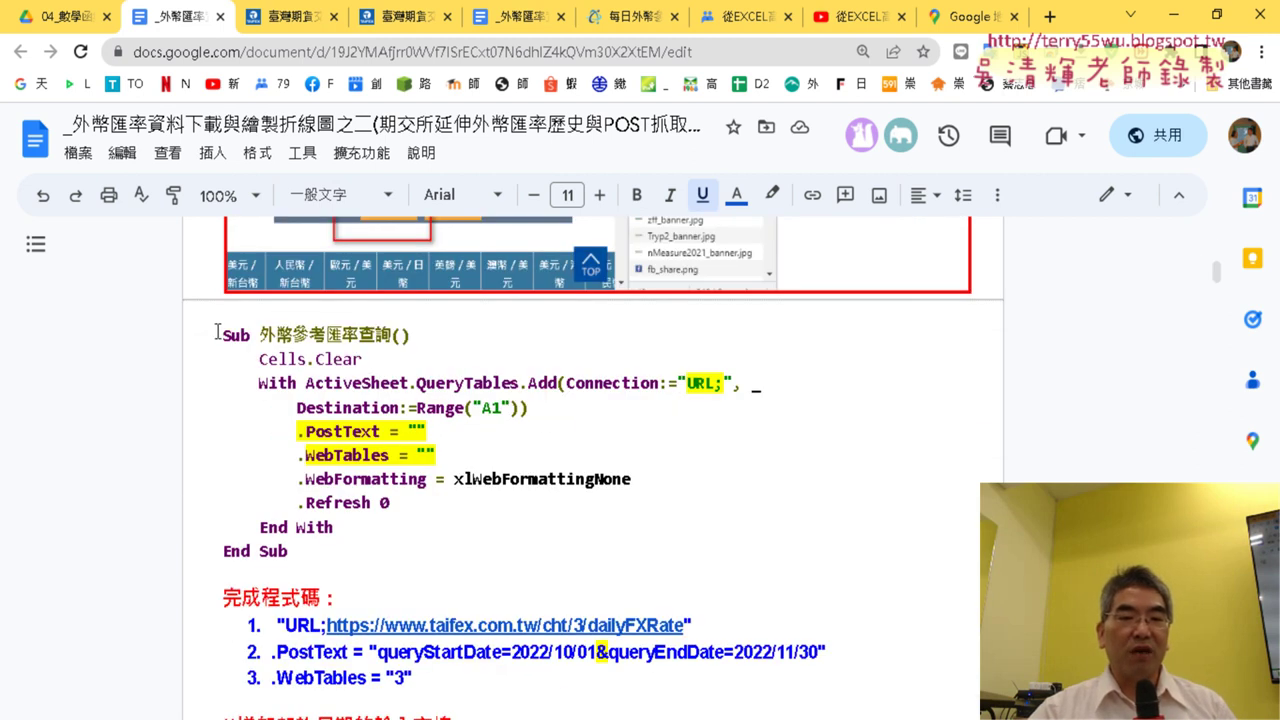
mouse_move(216, 332)
mouse_down()
mouse_move(422, 342)
mouse_move(403, 556)
mouse_move(395, 548)
mouse_up()
key(ctrl+c)
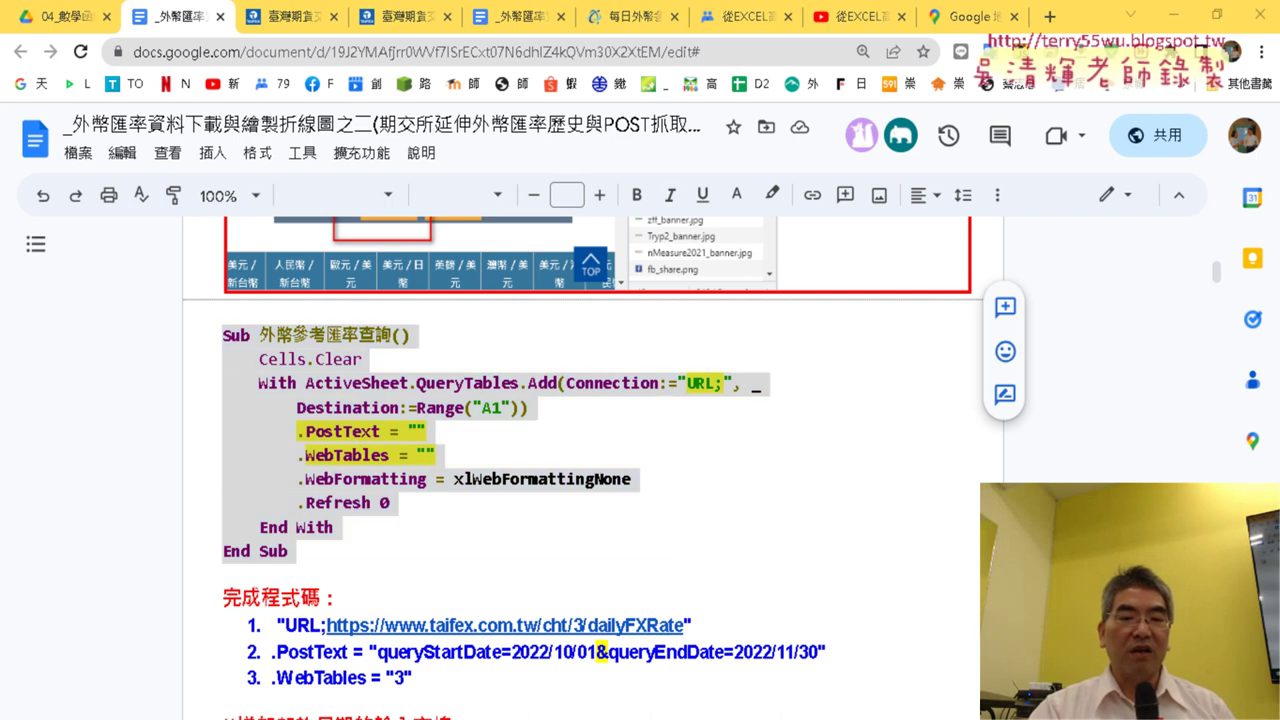
Step: Open the workbook's VBA editor, insert Module3 and paste the 外幣參考匯率查詢 template into it
click(383, 662)
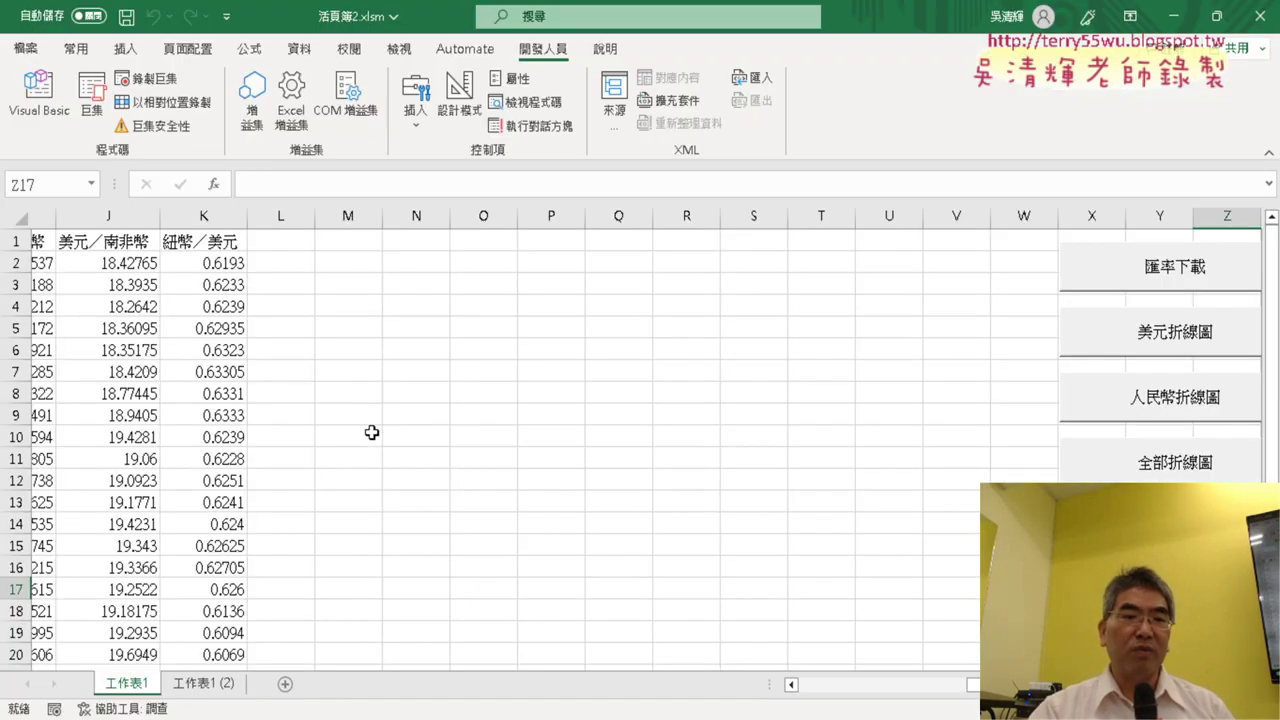
click(39, 95)
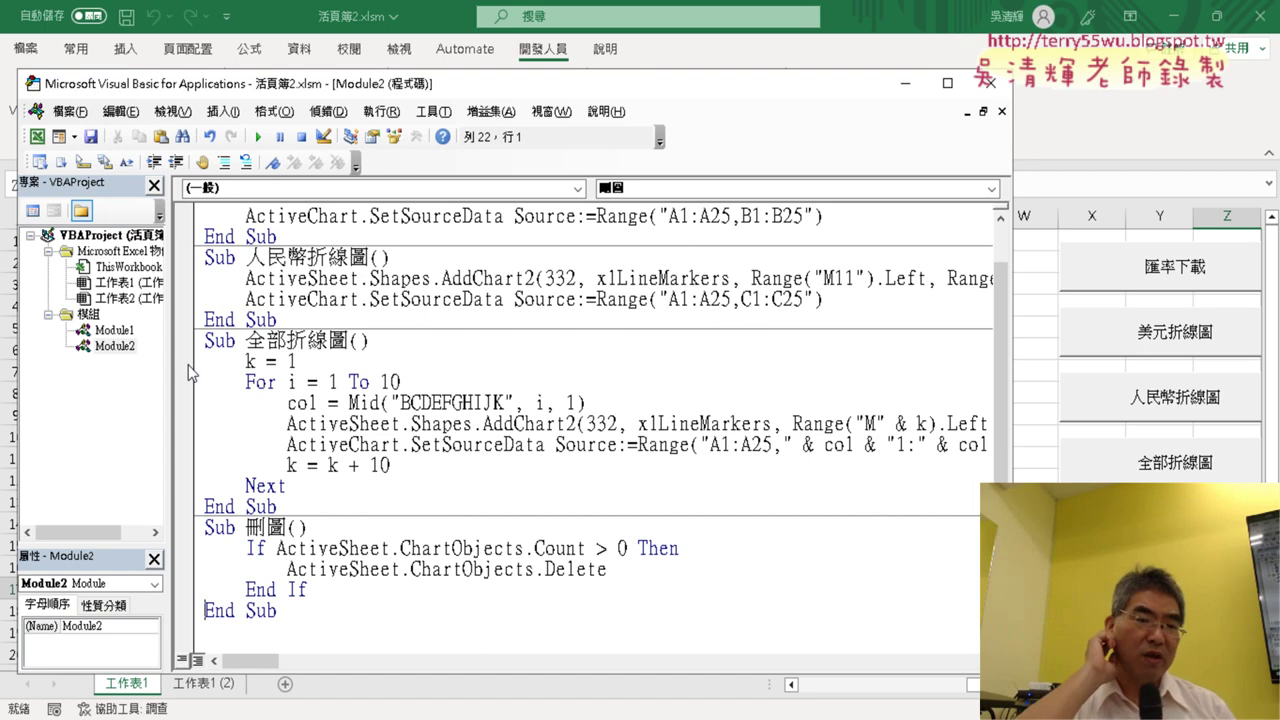
right_click(113, 330)
mouse_move(208, 440)
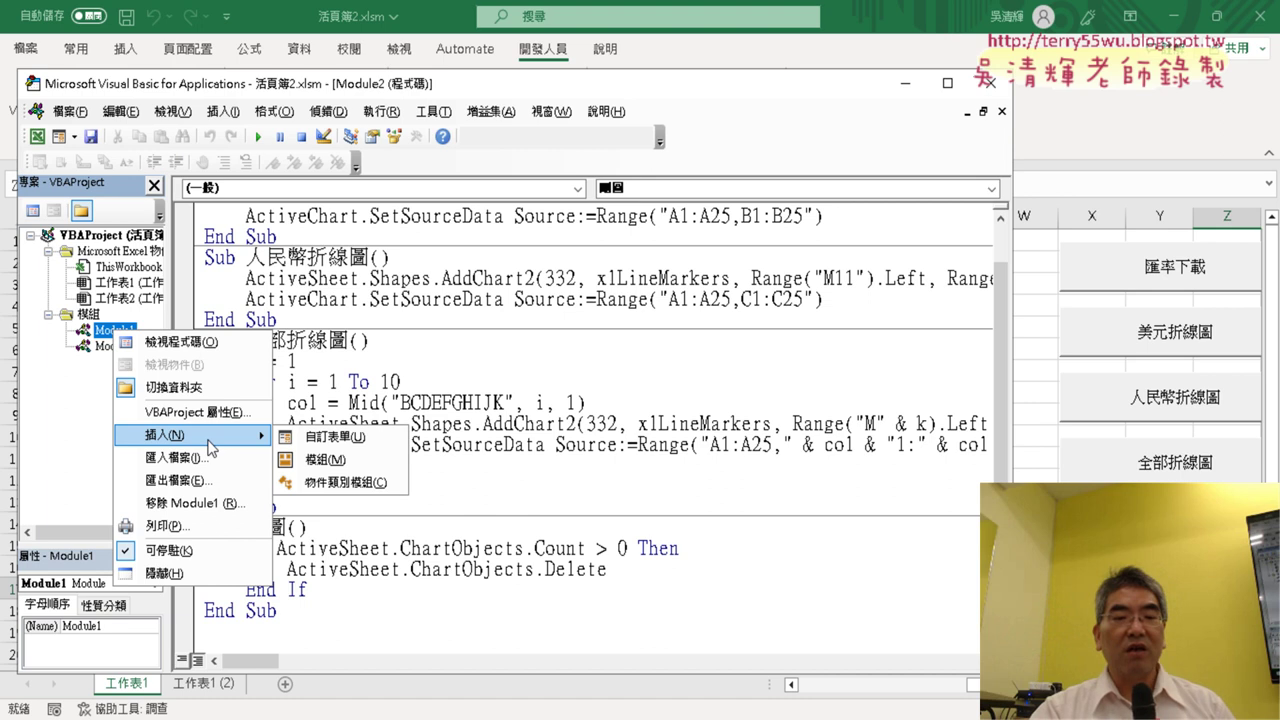
click(348, 460)
right_click(307, 314)
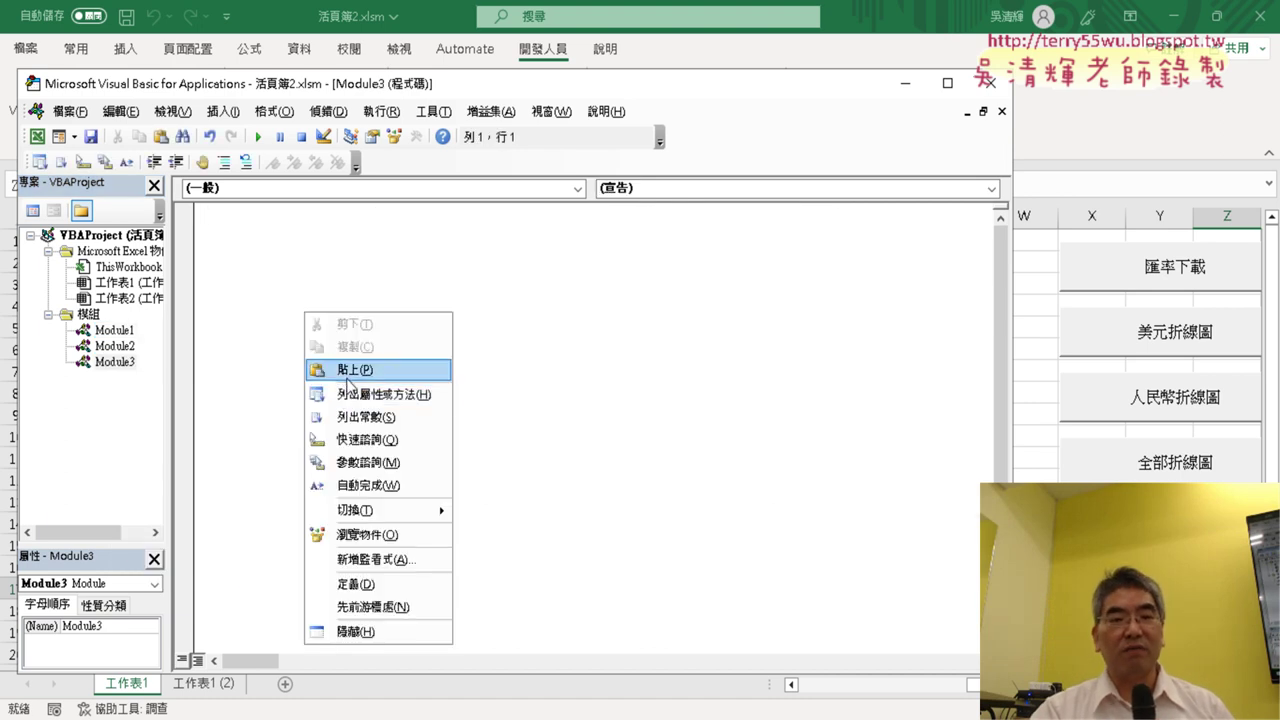
click(348, 375)
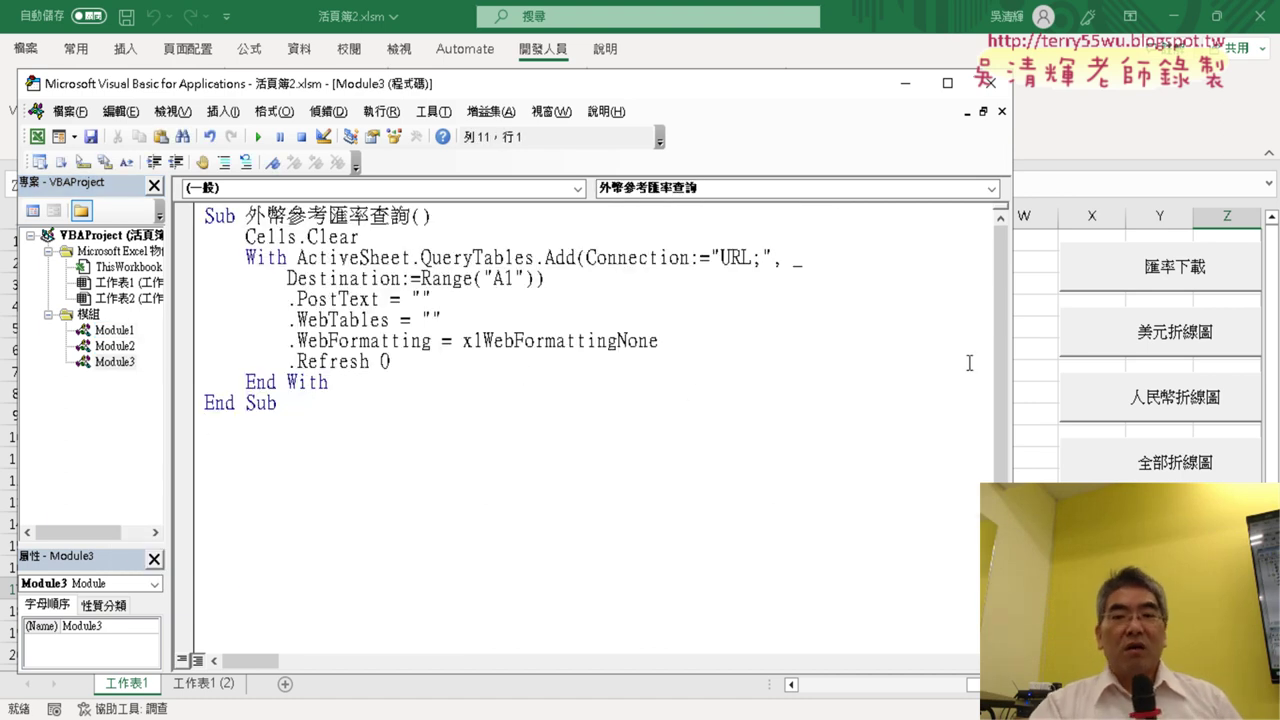
Step: Widen the VBA editor and cut all the code out of Module3
drag(1016, 383, 1213, 383)
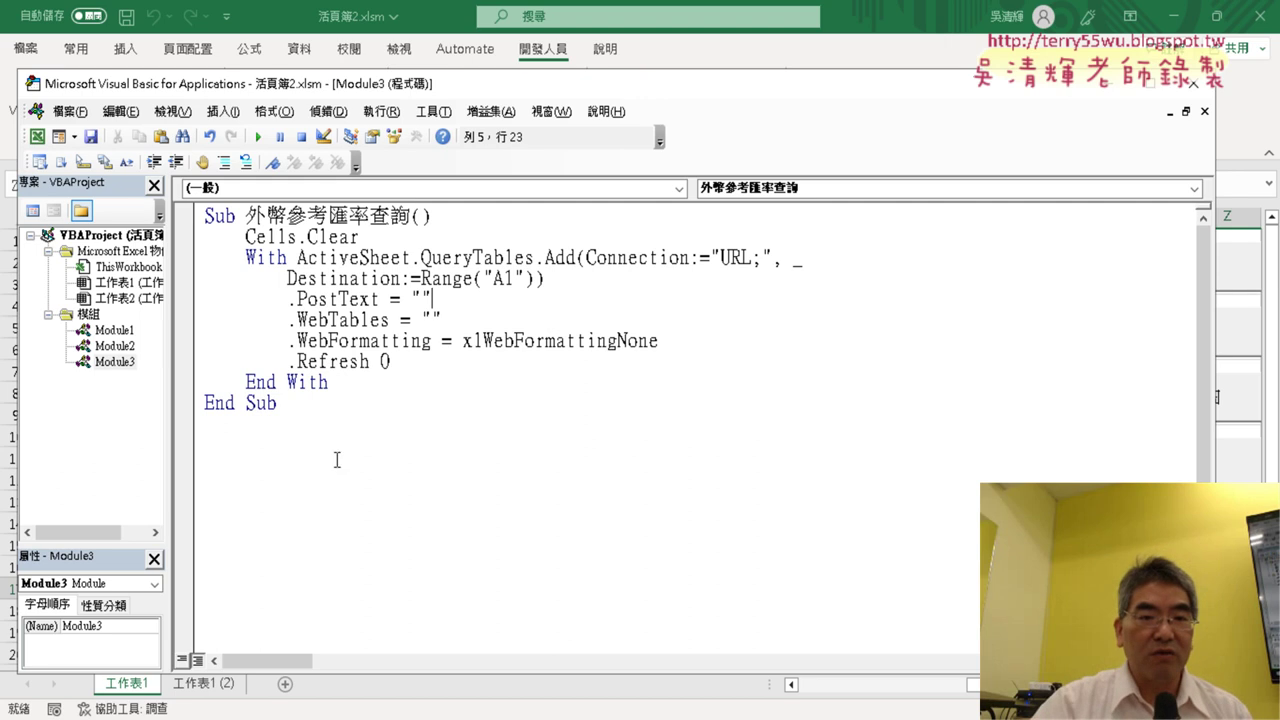
drag(337, 460, 127, 196)
right_click(231, 246)
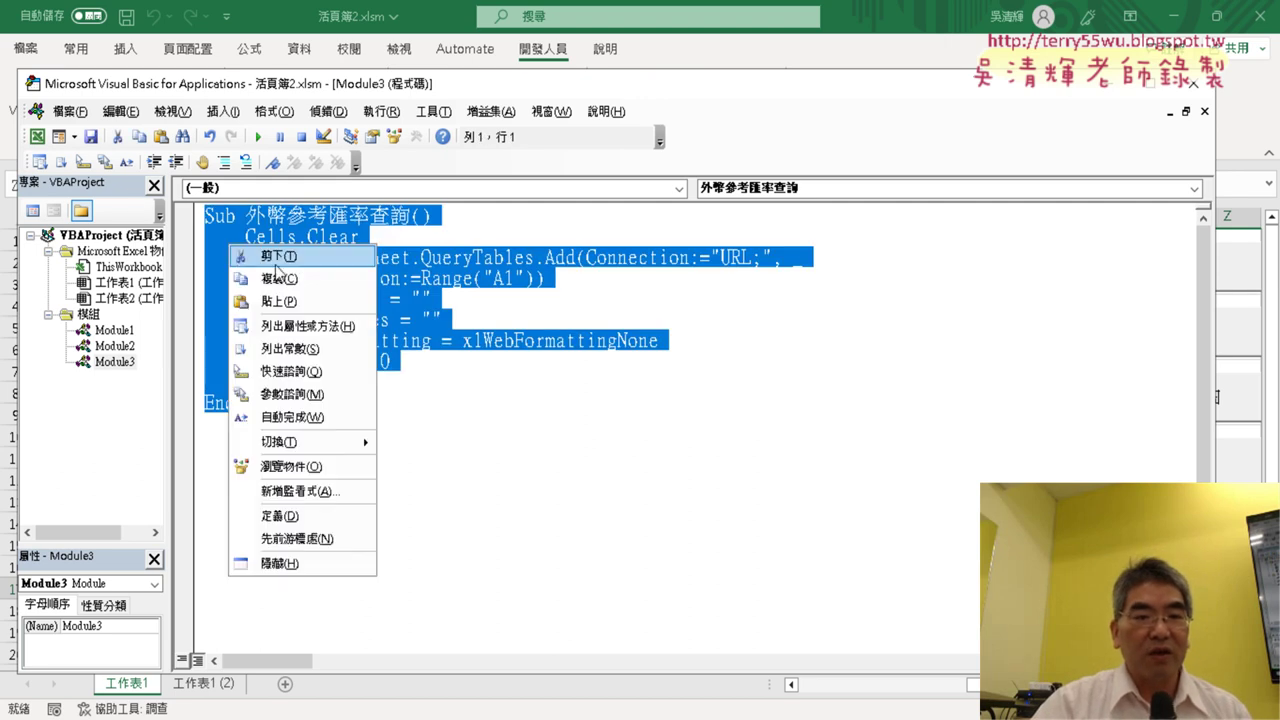
click(276, 258)
Step: Paste the macro into Module1 on a new line after the 匯率下載 End Sub
double_click(118, 333)
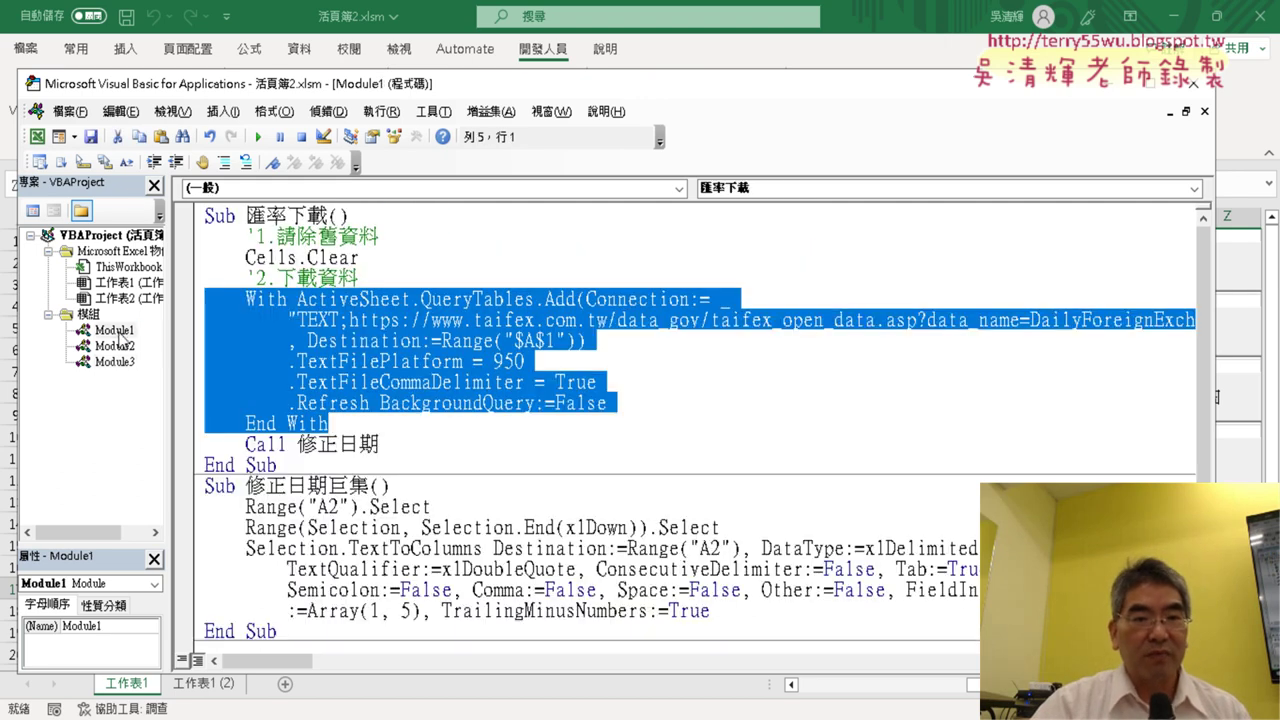
click(310, 464)
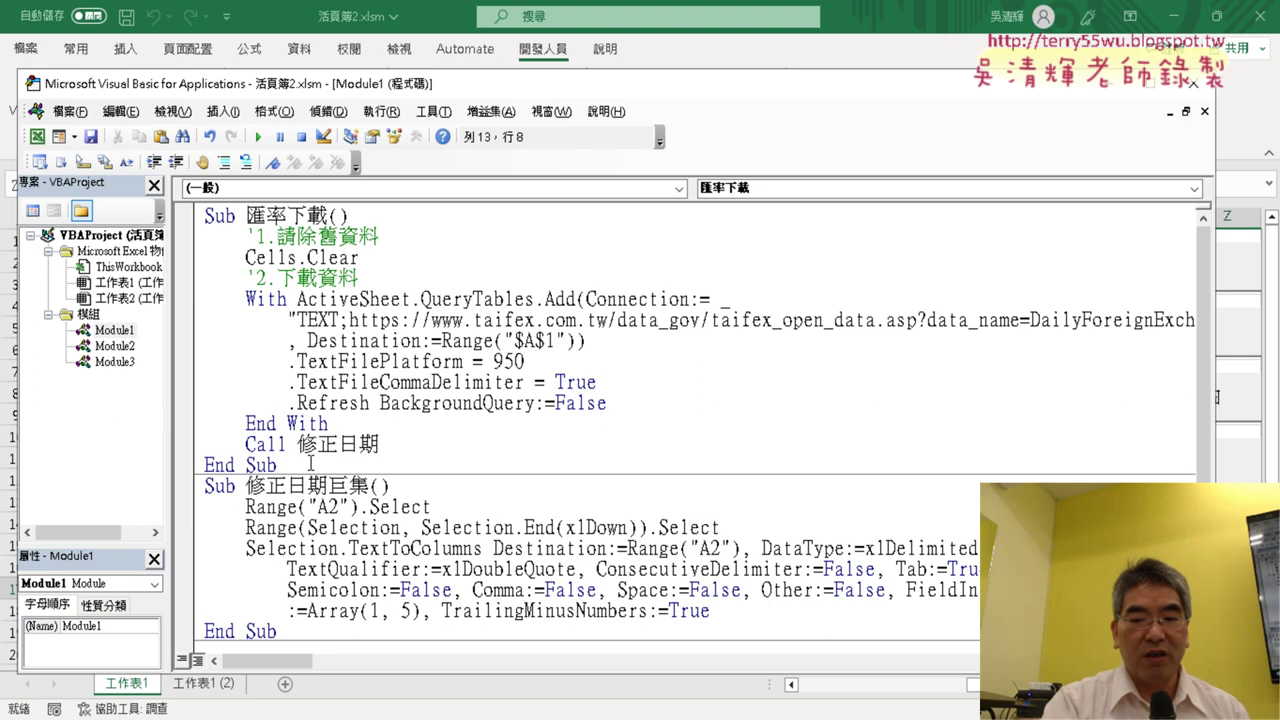
key(Return)
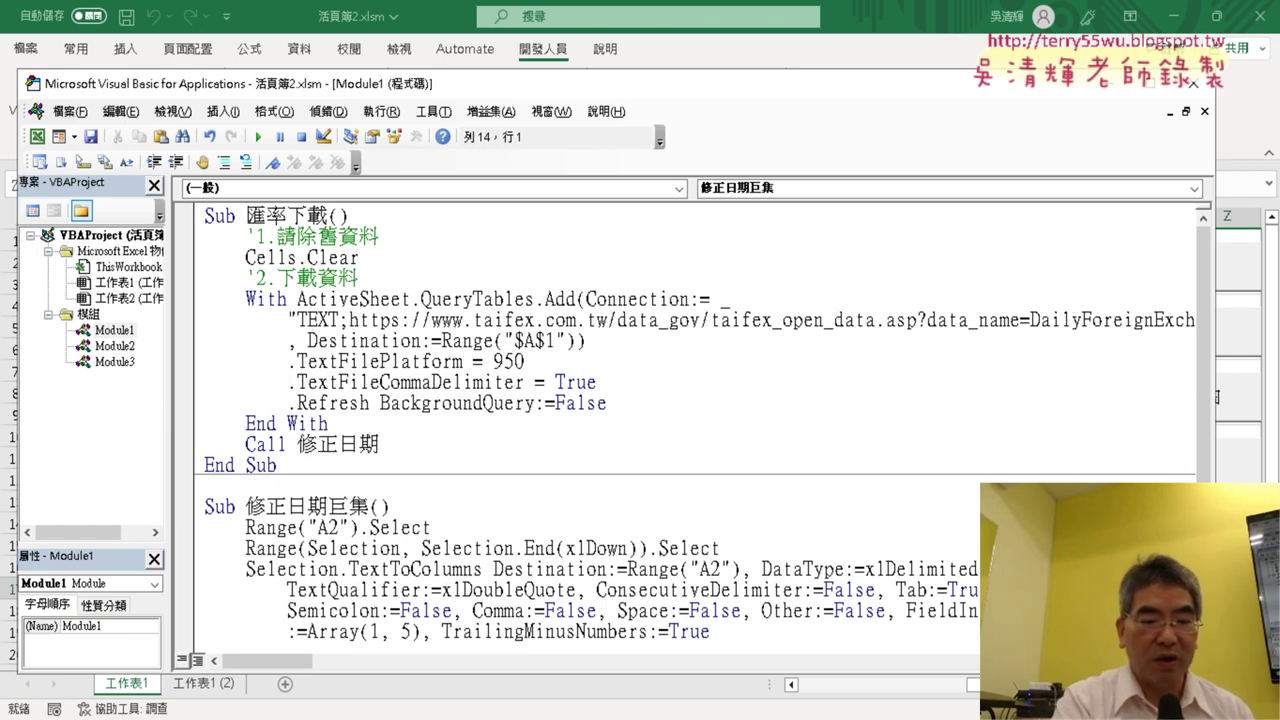
key(ctrl+v)
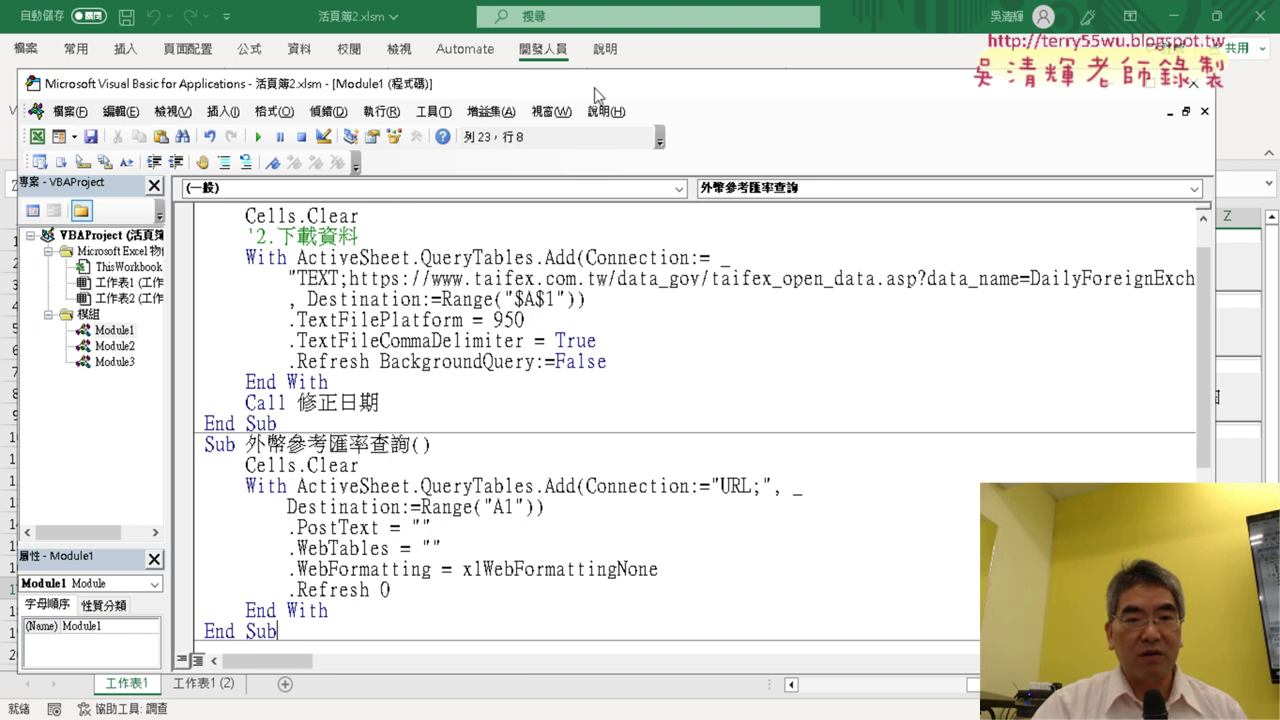
Step: Enlarge the editor and underline QueryTables, Connection, TEXT and URL; in both procedures
drag(596, 75, 598, 2)
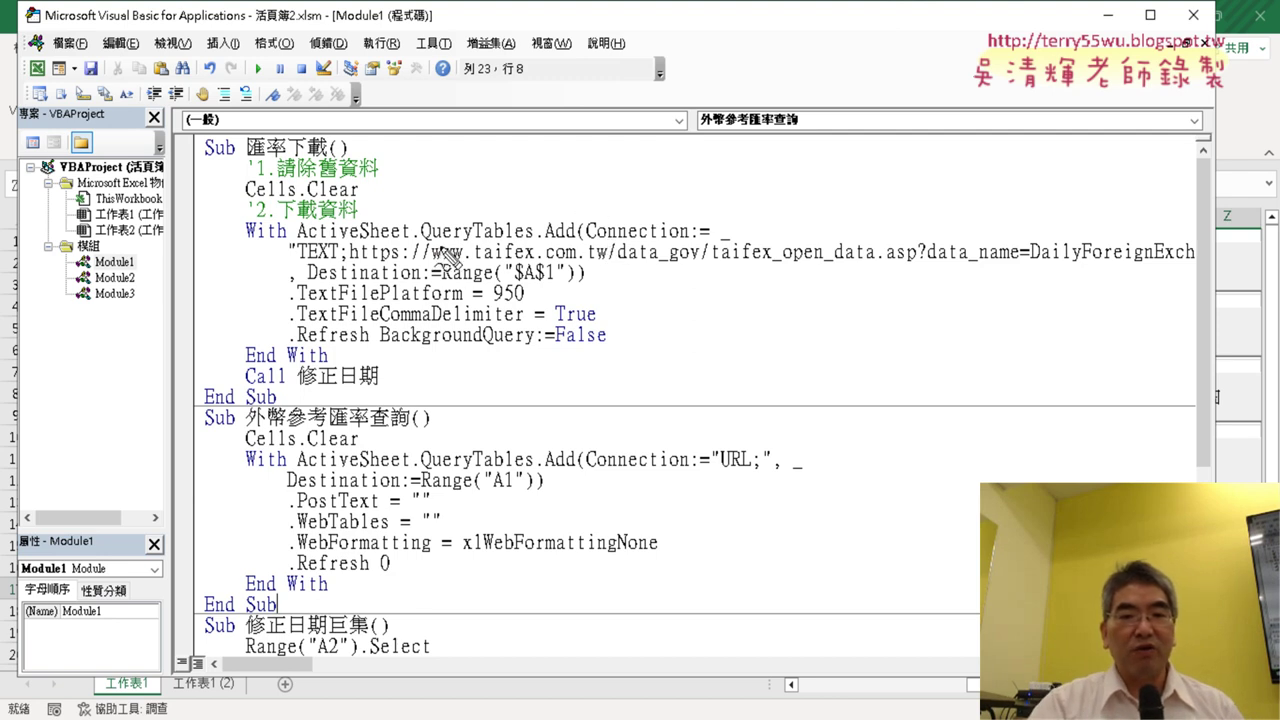
drag(436, 243, 521, 240)
drag(446, 480, 521, 471)
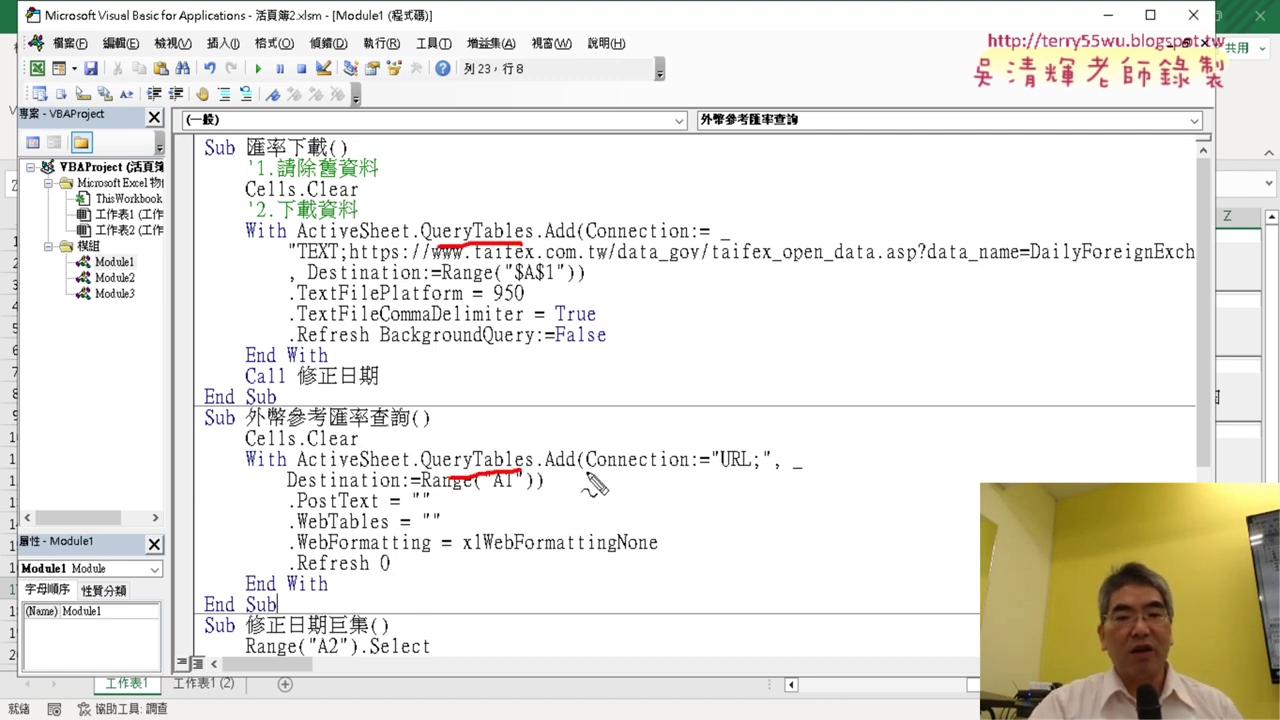
drag(605, 471, 682, 477)
drag(600, 240, 685, 244)
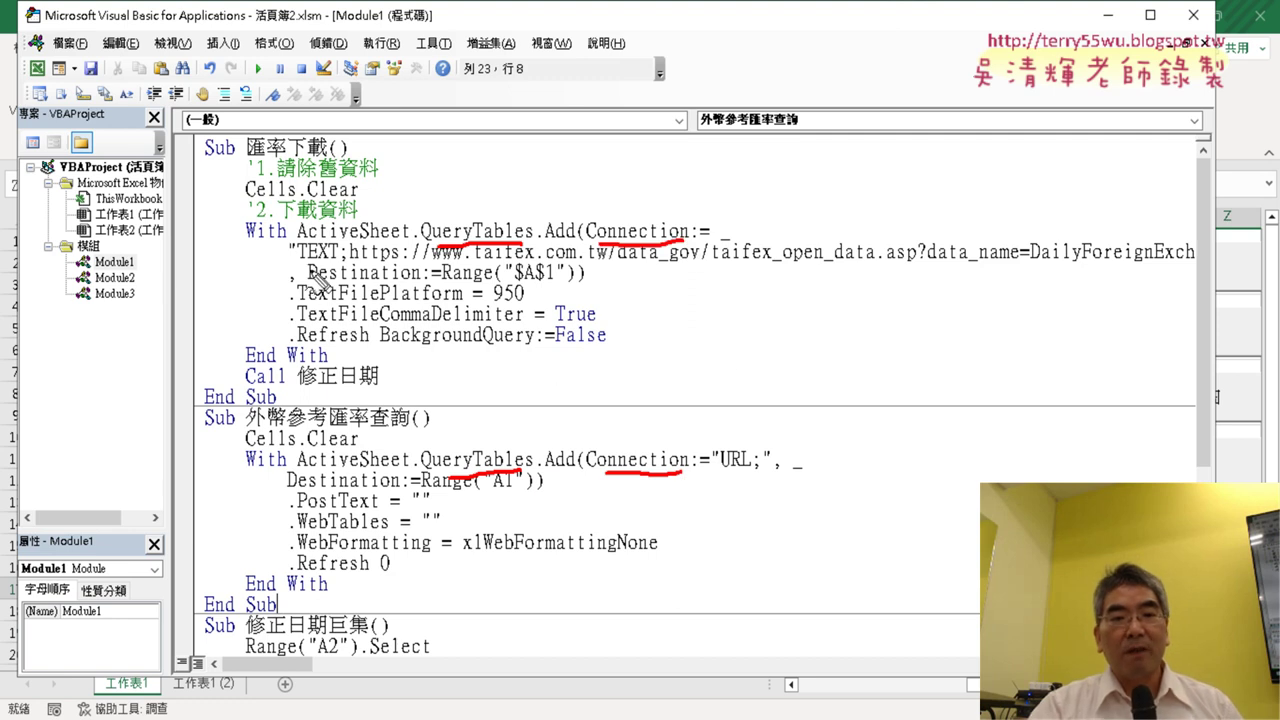
drag(299, 265, 339, 272)
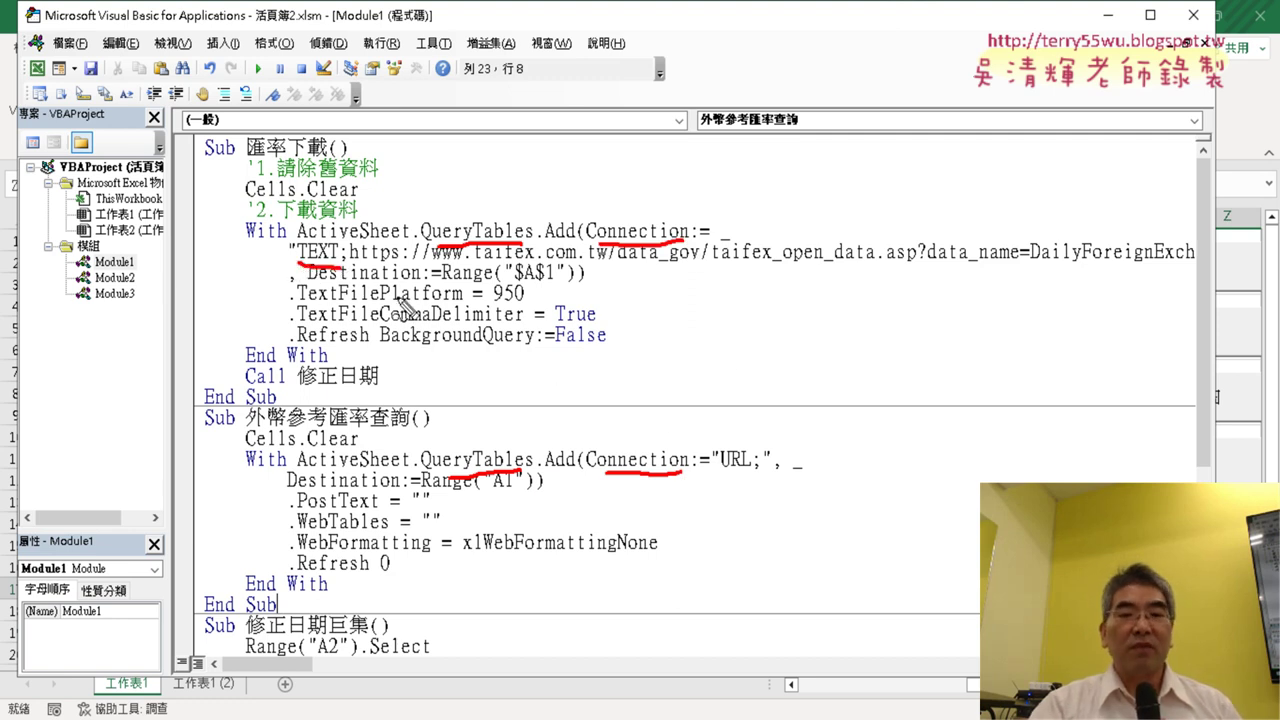
drag(717, 467, 758, 482)
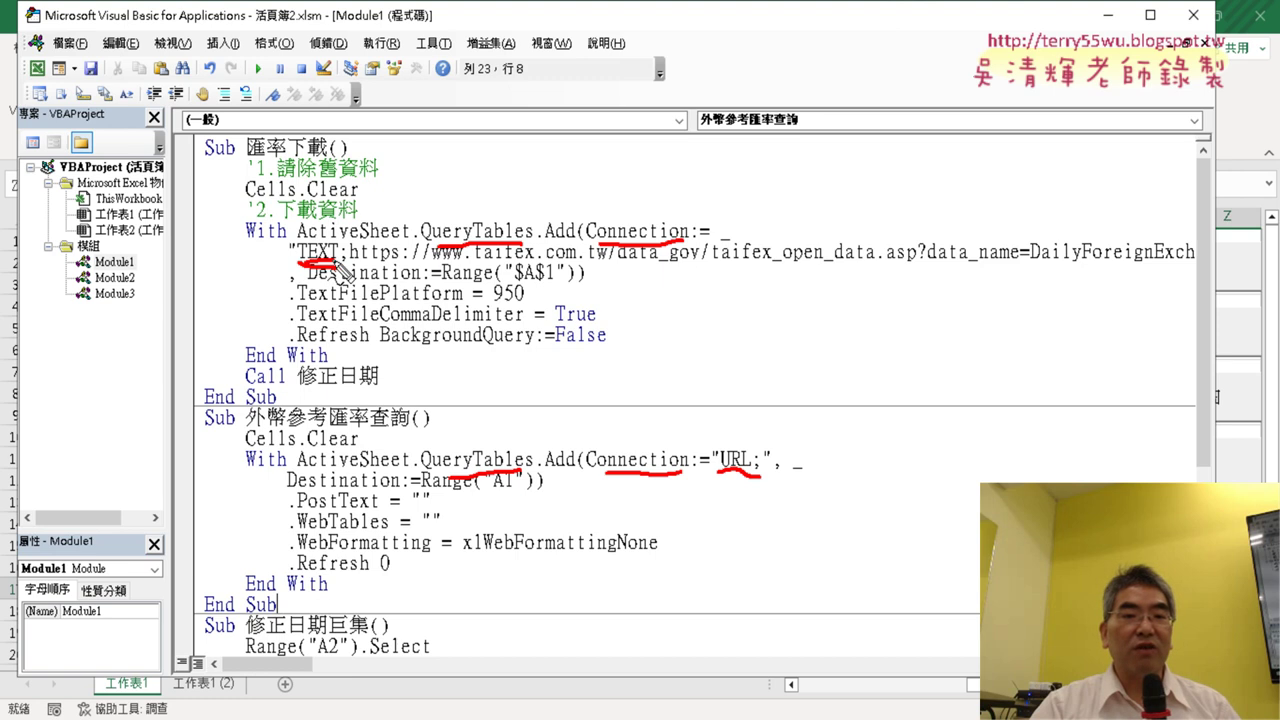
Step: Circle the clear-old-data comment, write CSV beside the first procedure, then erase all annotations
drag(326, 148, 300, 195)
mouse_move(372, 150)
mouse_down()
mouse_move(340, 196)
mouse_move(395, 137)
mouse_up()
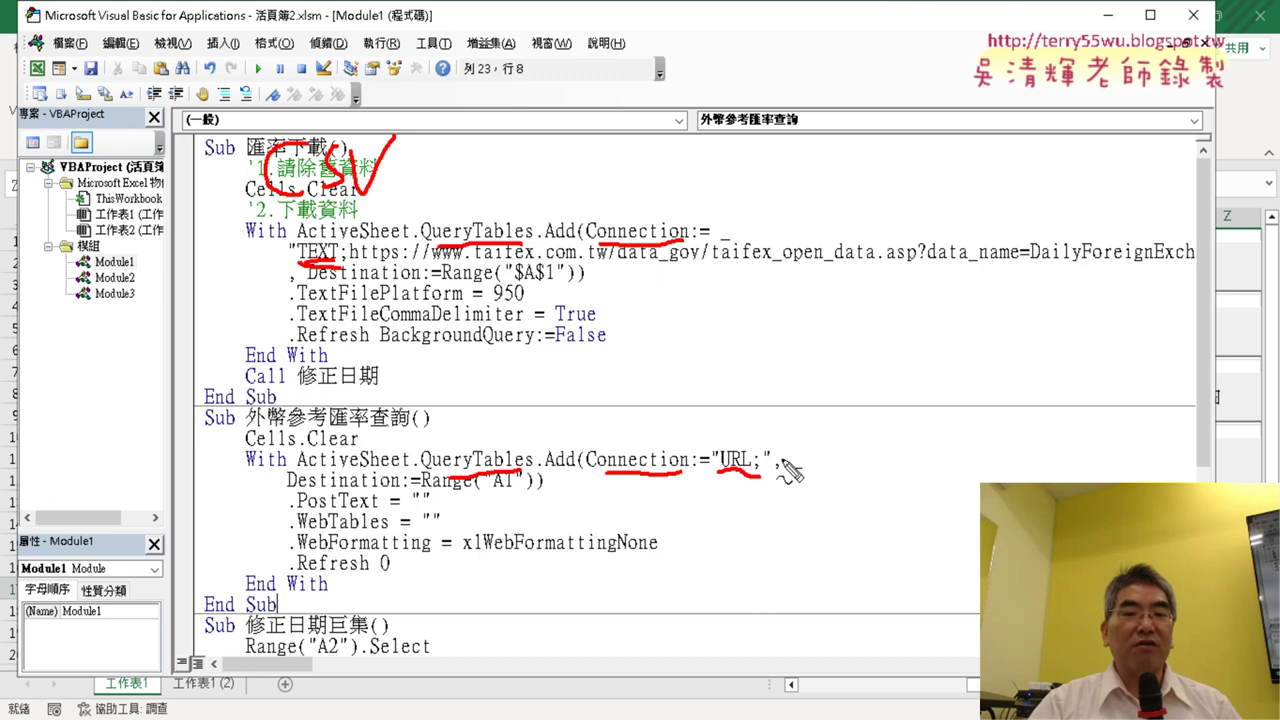
drag(722, 476, 758, 480)
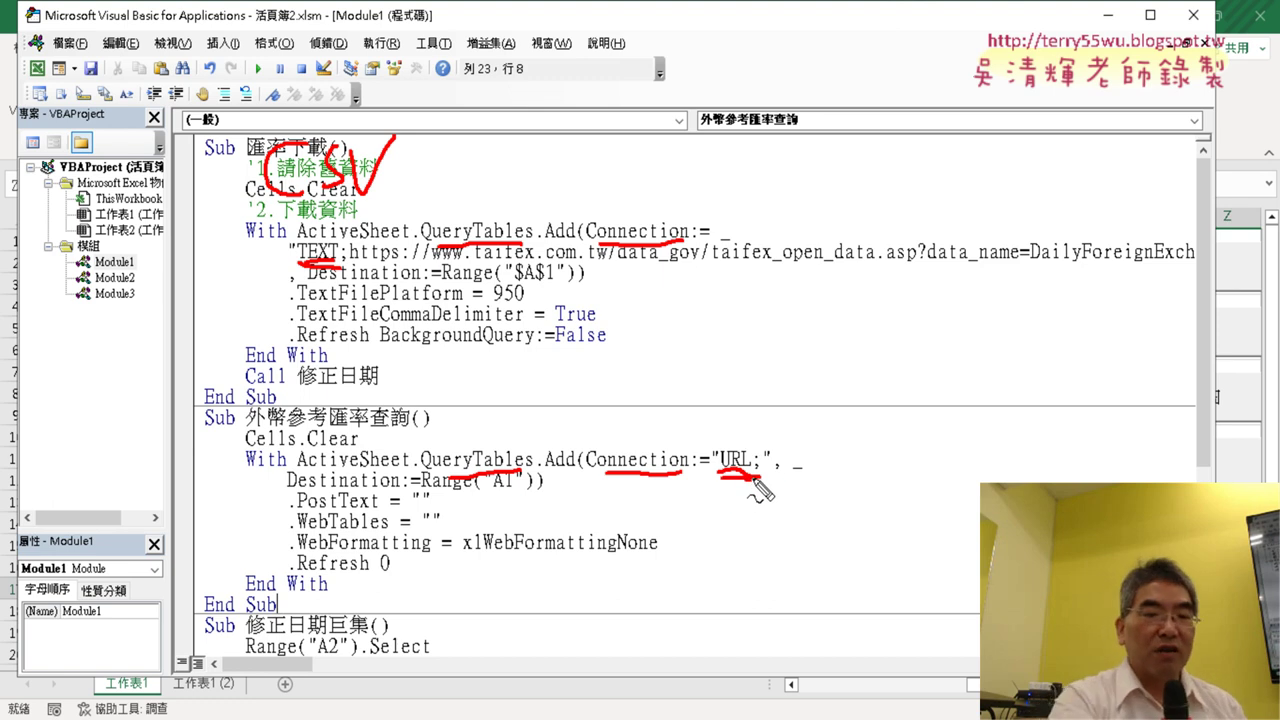
key(Escape)
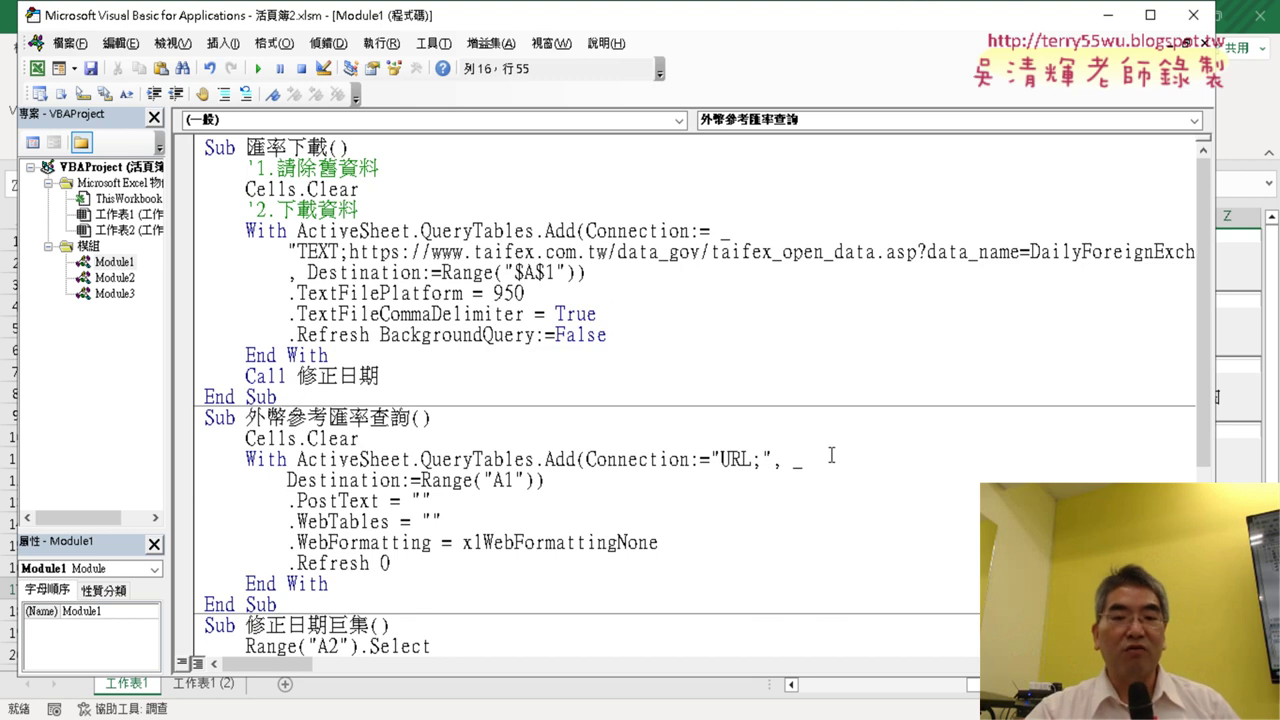
Step: Copy the TAIFEX dailyFXRate page address from the address bar and return to the VBA editor
key(alt+Tab)
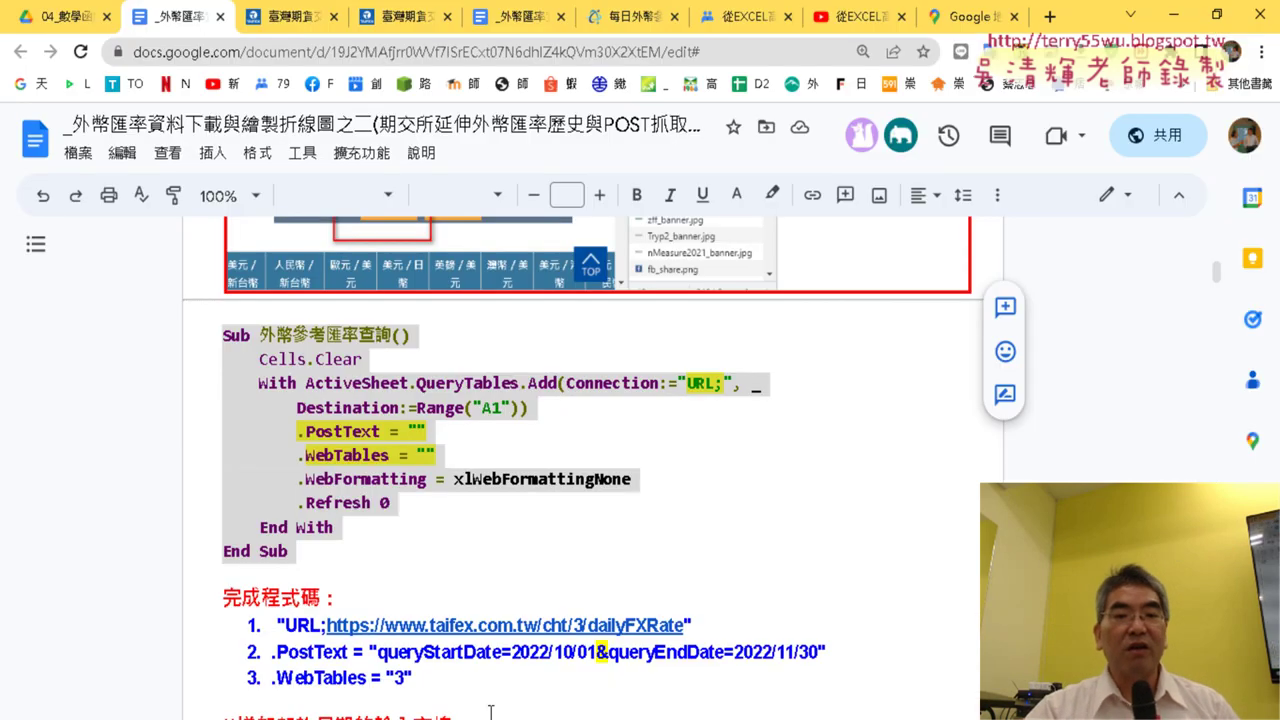
click(295, 16)
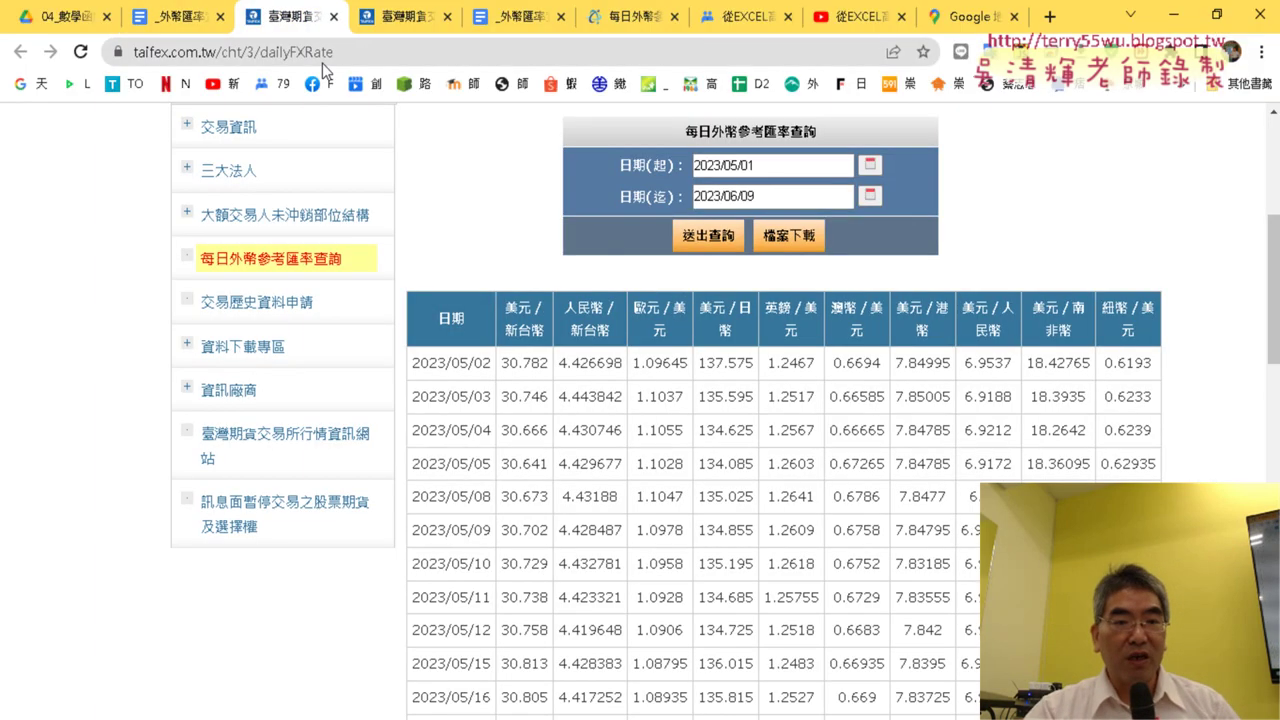
scroll(510, 223, up, 5)
click(295, 55)
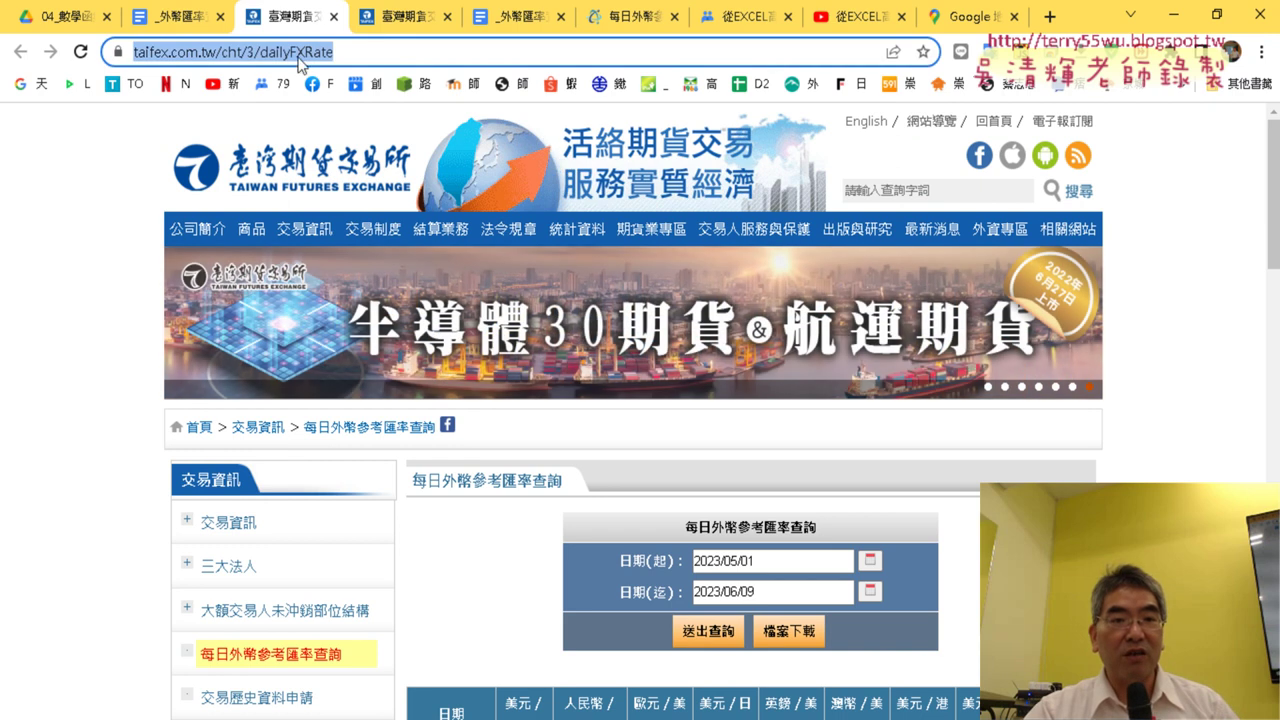
right_click(289, 58)
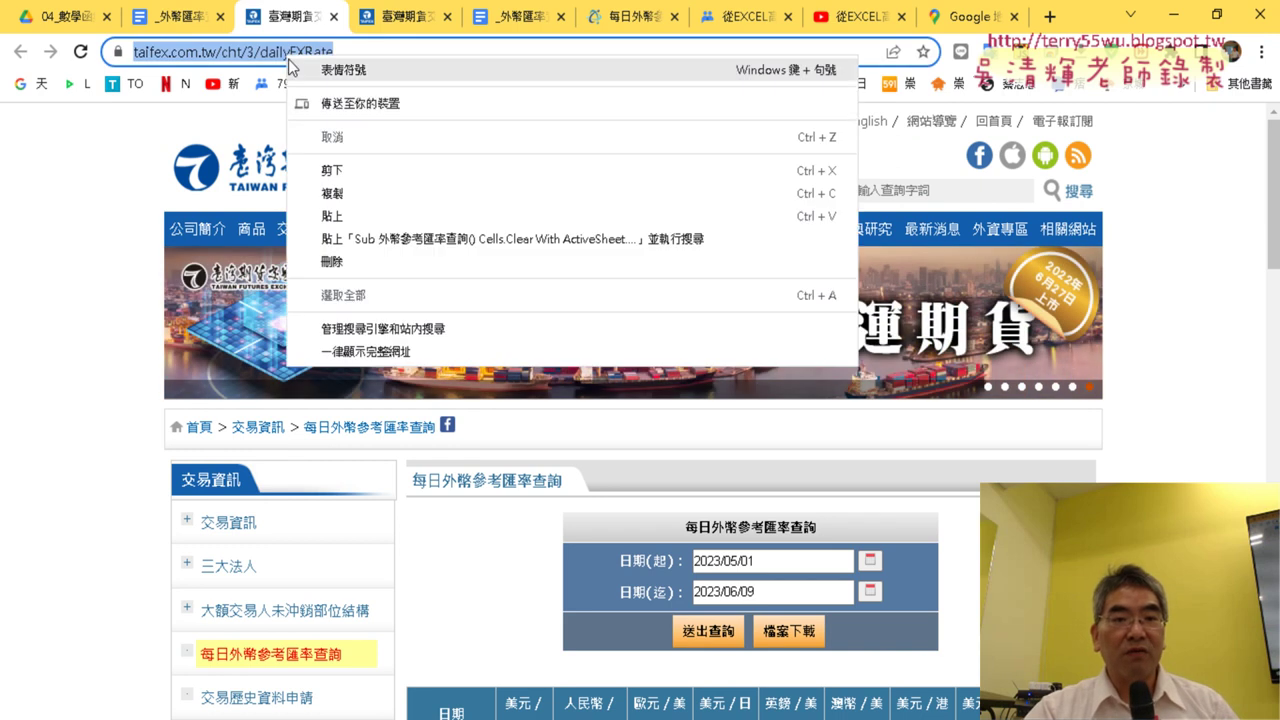
click(361, 207)
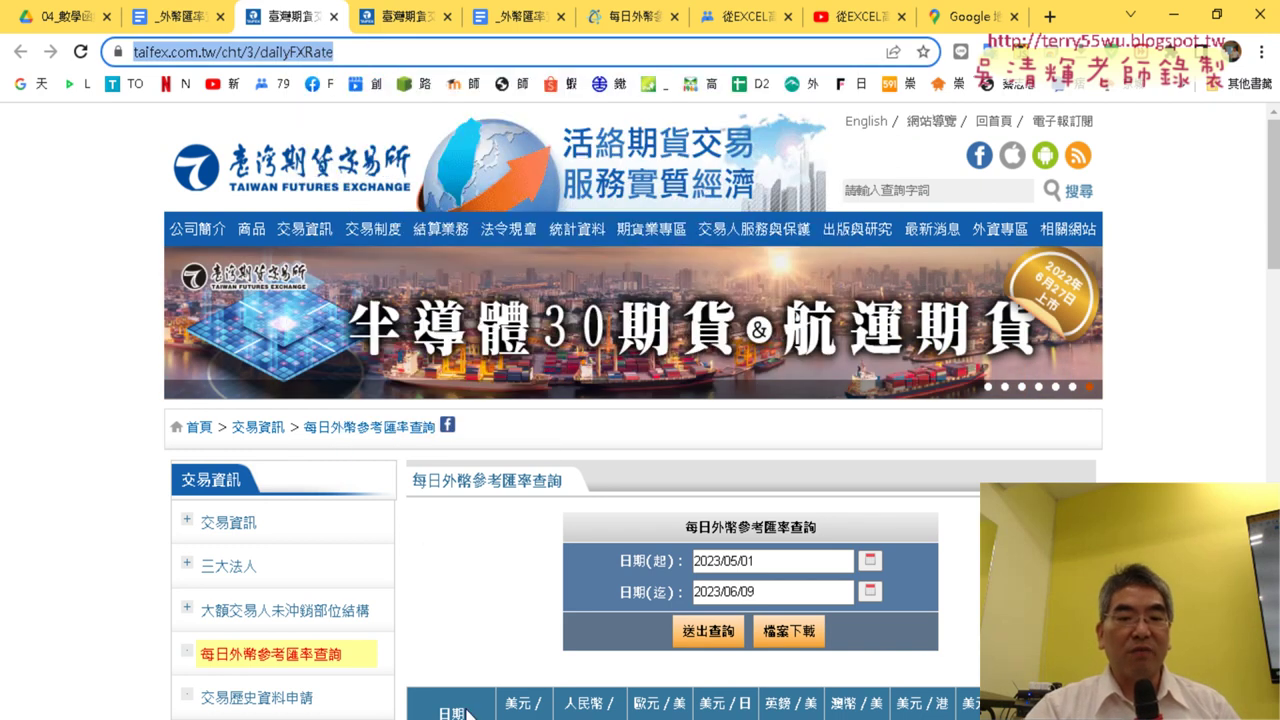
mouse_move(470, 712)
click(560, 667)
click(560, 667)
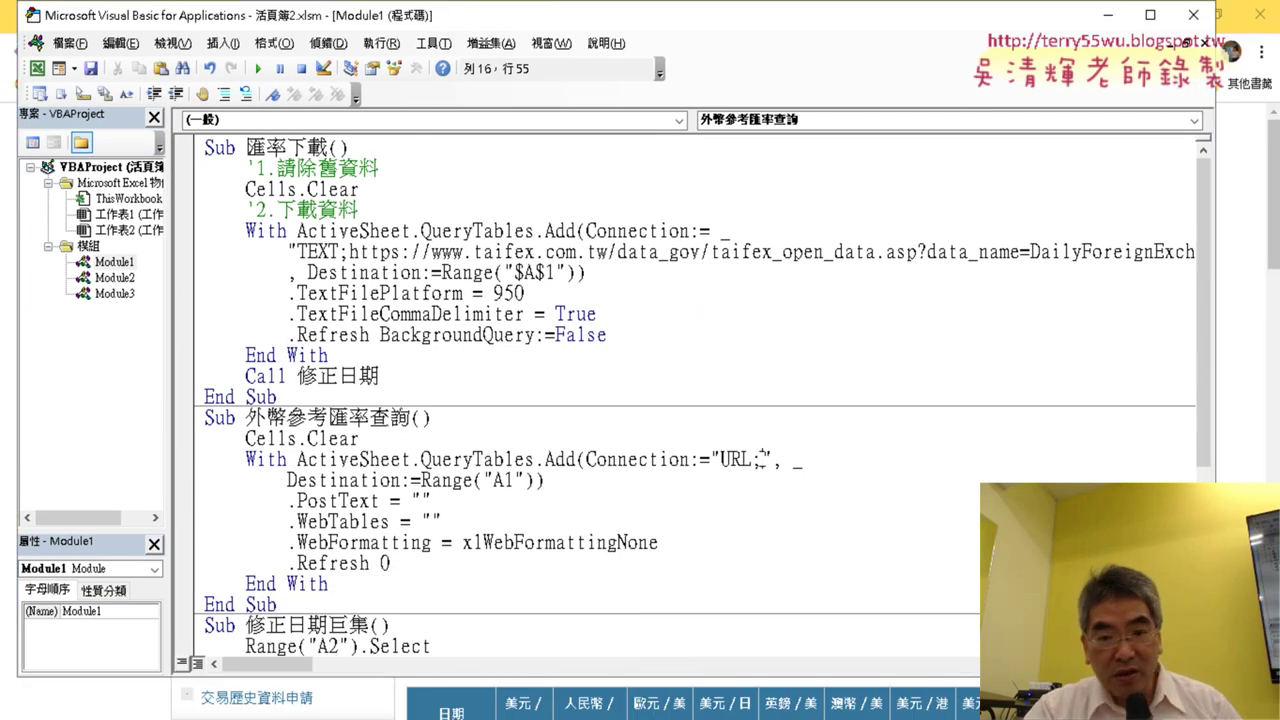
text(https://www.taifex.com.tw/cht/3/dailyFXRate)
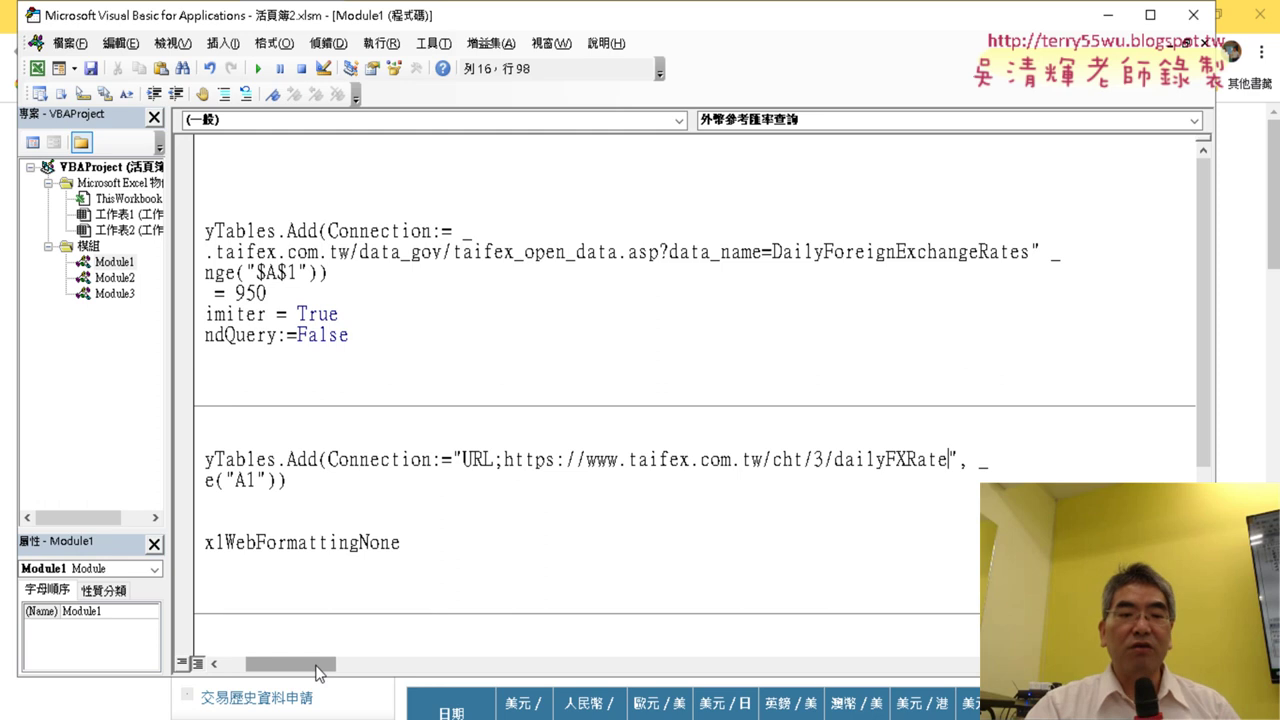
drag(290, 663, 266, 663)
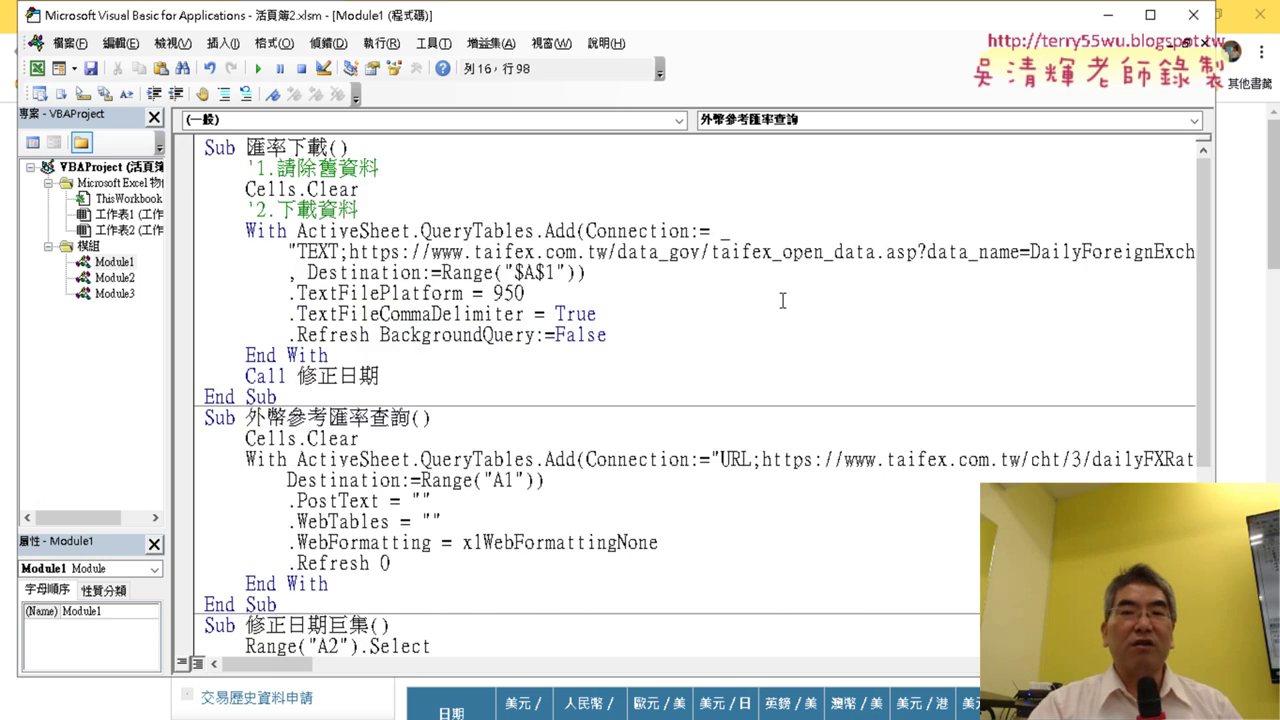
Step: Minimize the VBA editor and scroll to the 2023/05/01–2023/06/09 date query form
click(1108, 15)
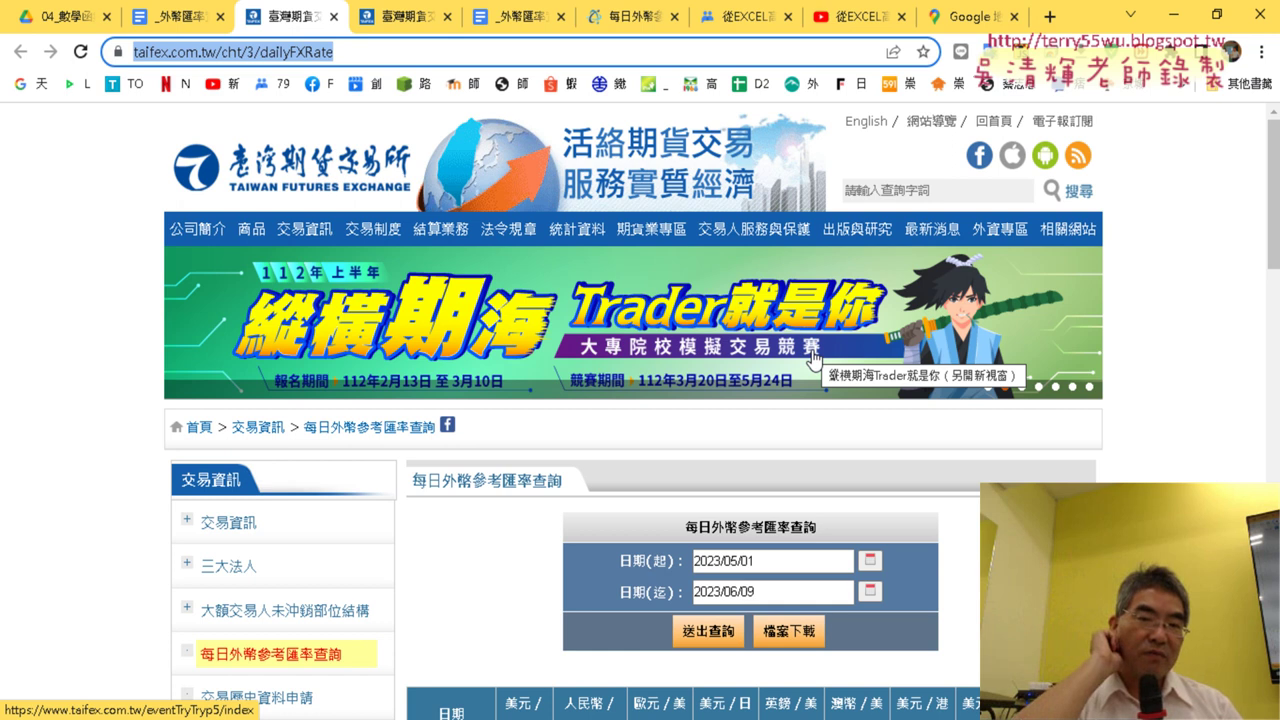
scroll(1168, 398, down, 2)
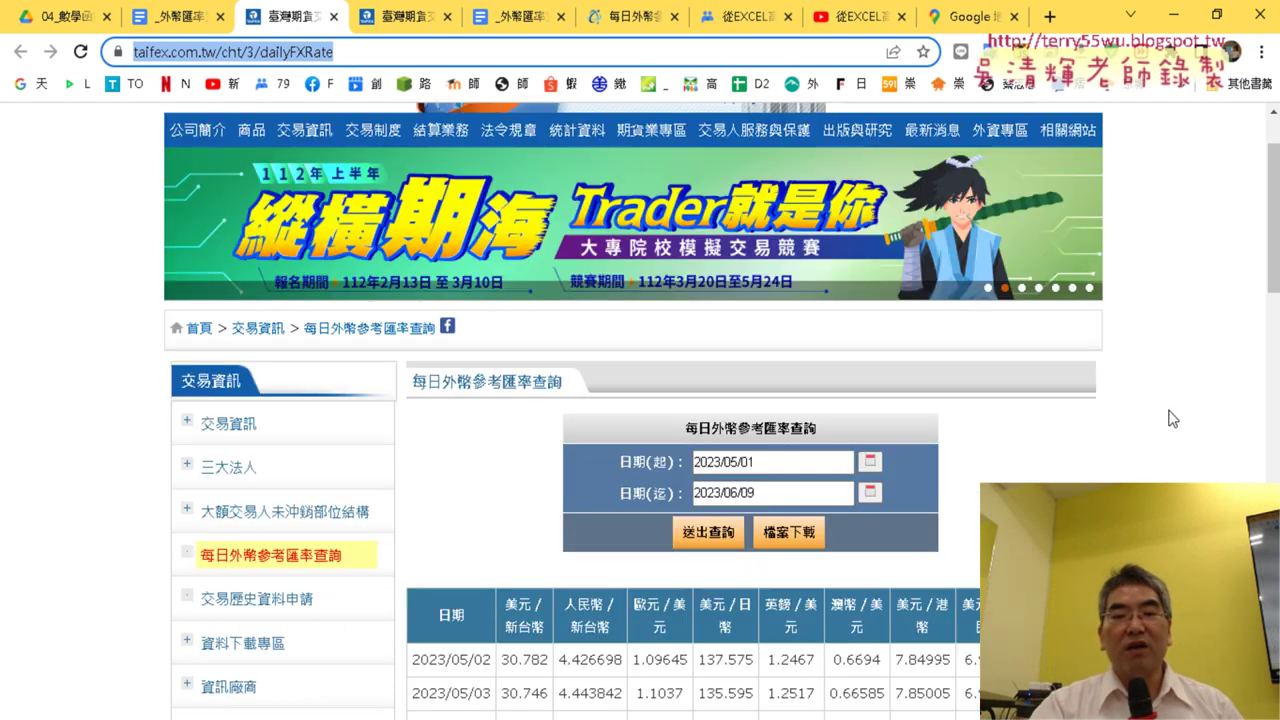
click(781, 357)
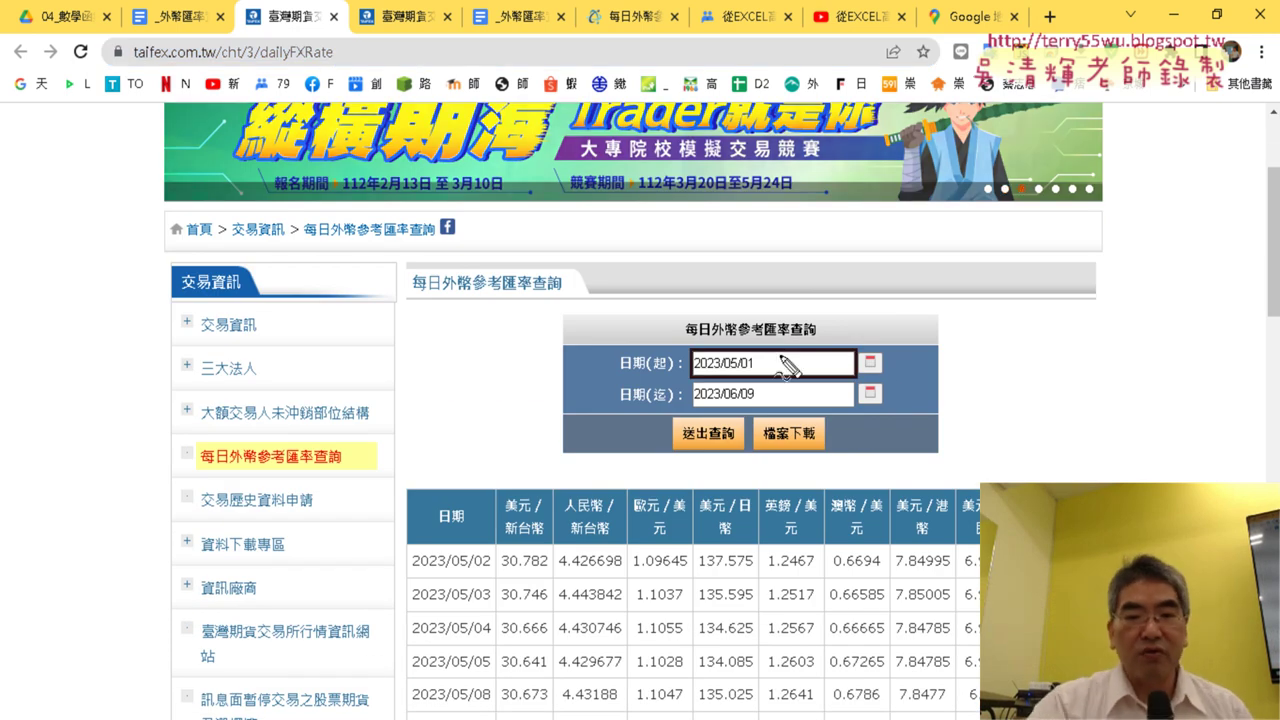
Step: Mark up the query form's date fields, submit button, page address and rate table in red
drag(552, 304, 572, 450)
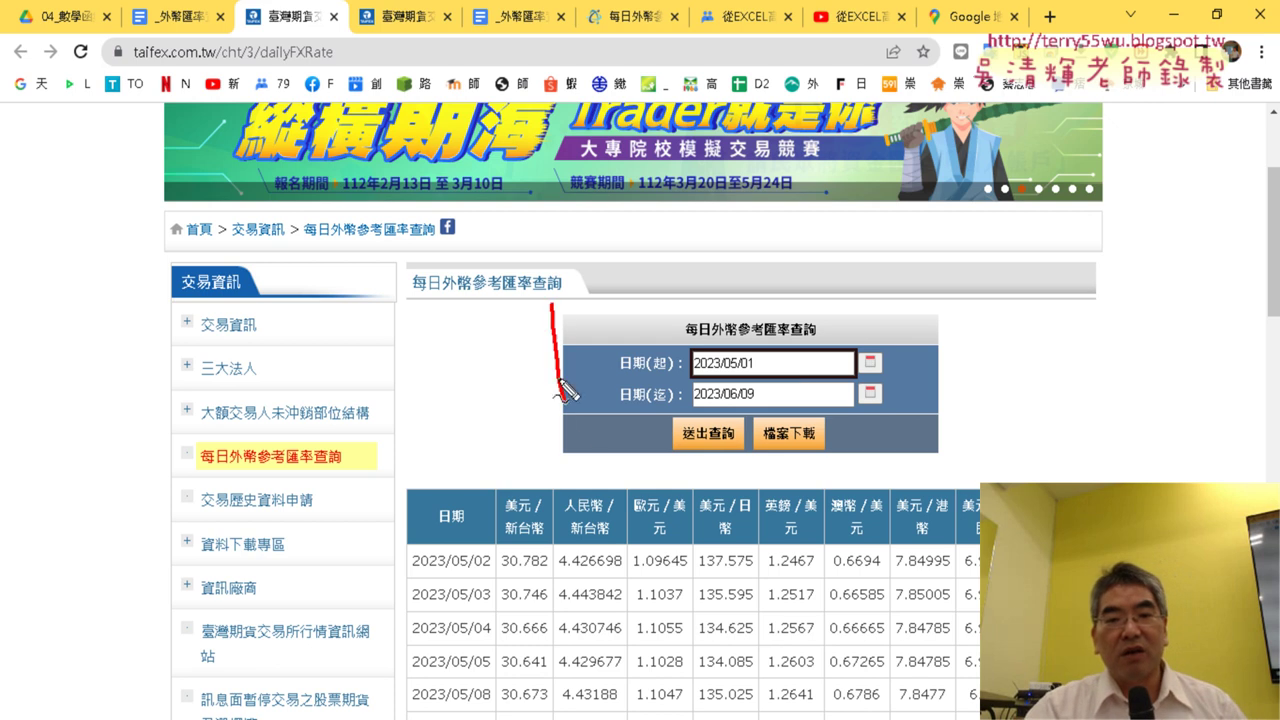
mouse_move(562, 320)
mouse_down()
mouse_move(848, 302)
mouse_move(956, 436)
mouse_up()
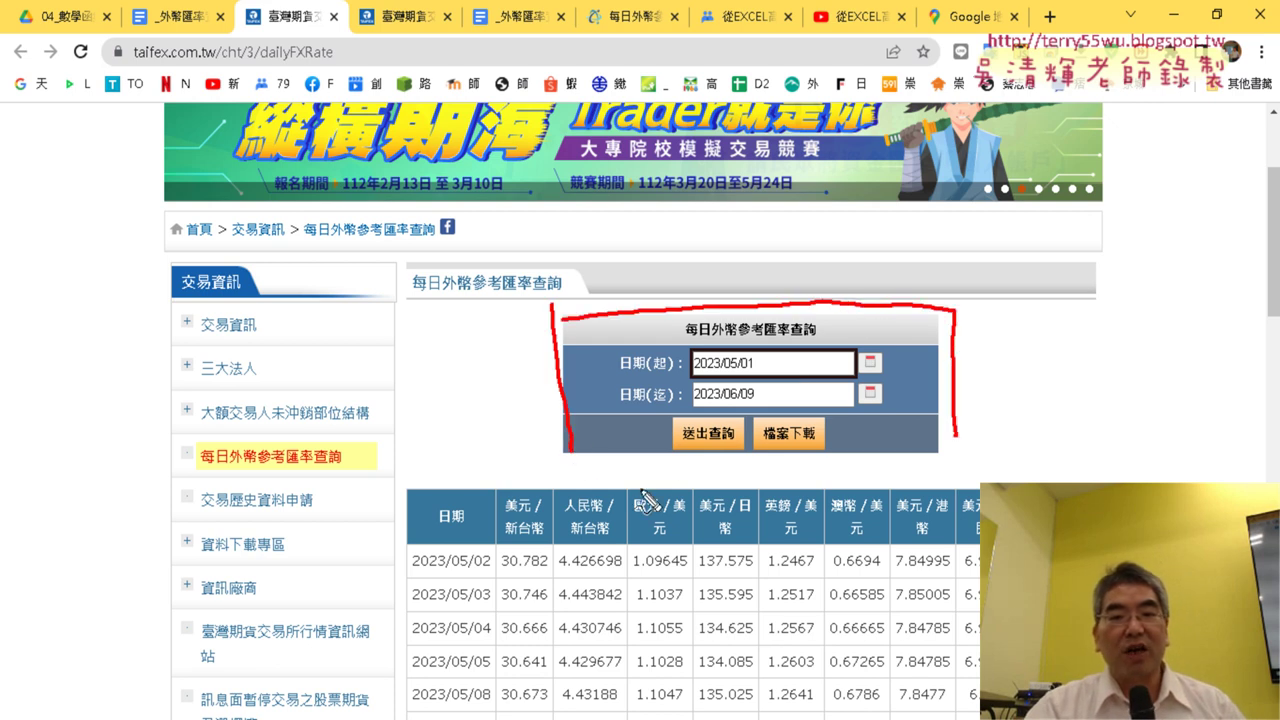
drag(588, 480, 964, 462)
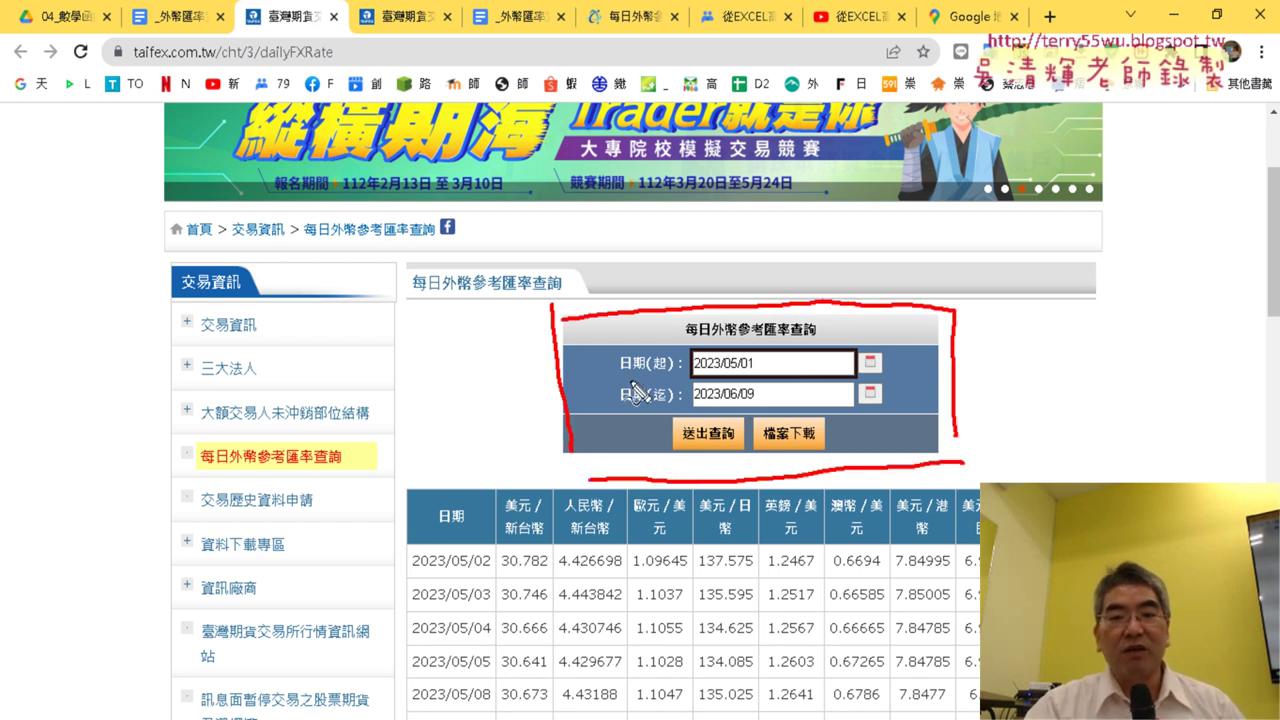
drag(622, 372, 666, 370)
drag(620, 410, 673, 401)
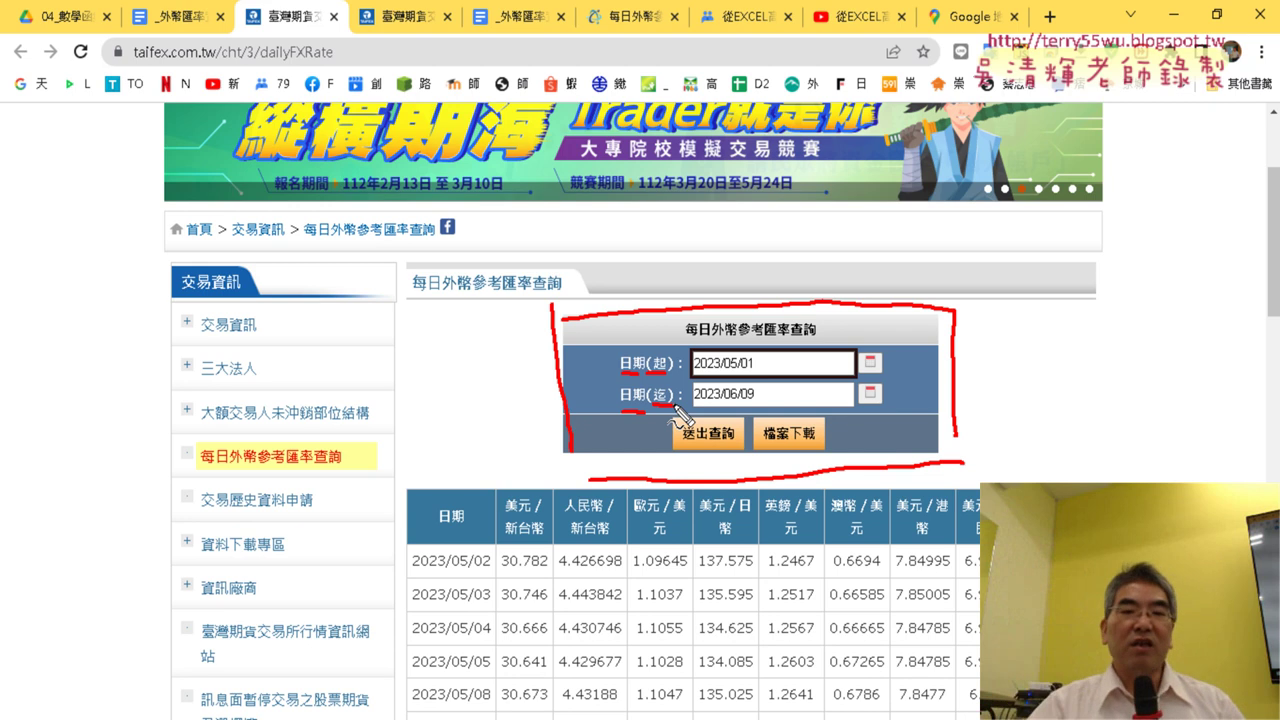
drag(714, 452, 718, 465)
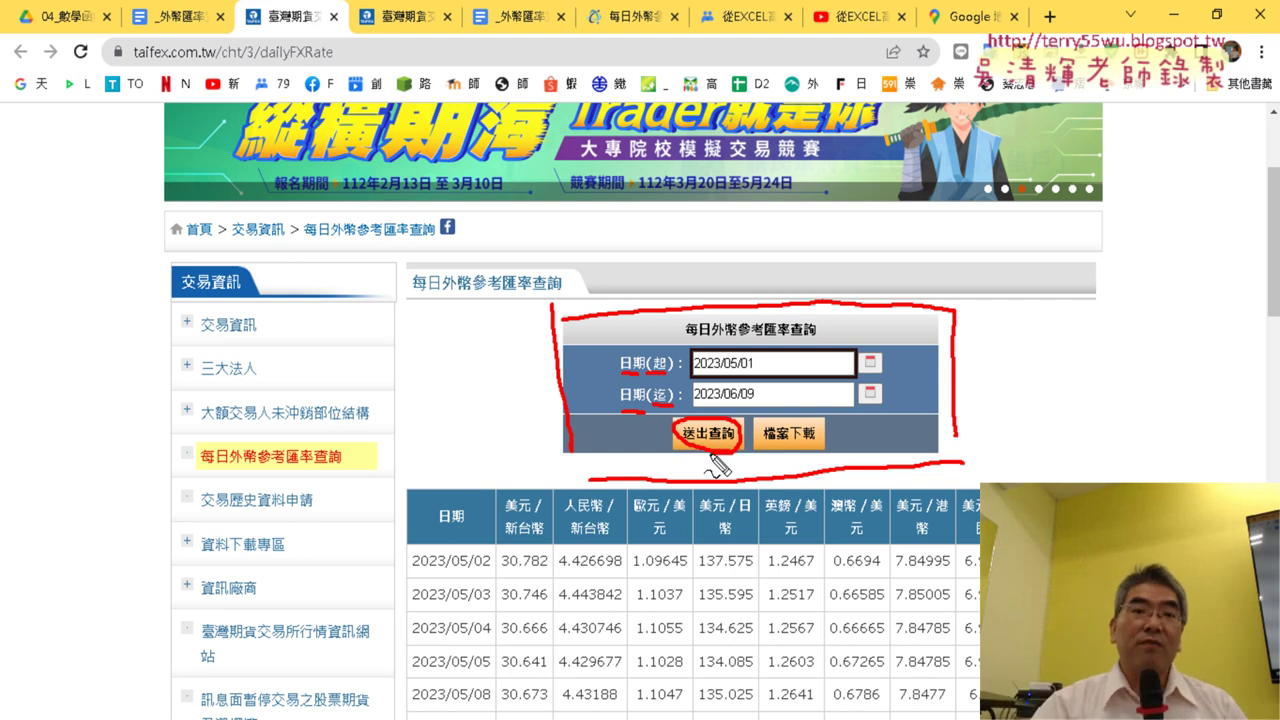
drag(341, 37, 350, 100)
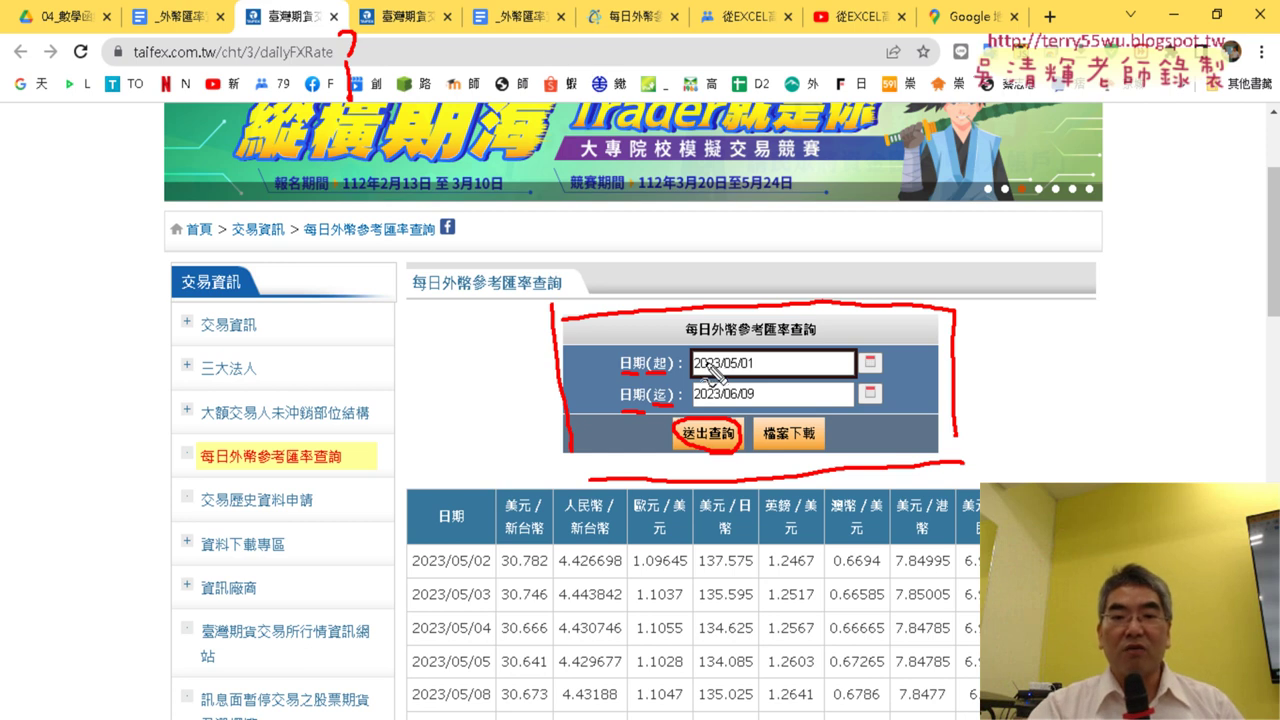
mouse_move(710, 368)
mouse_down()
mouse_move(719, 420)
mouse_move(736, 398)
mouse_up()
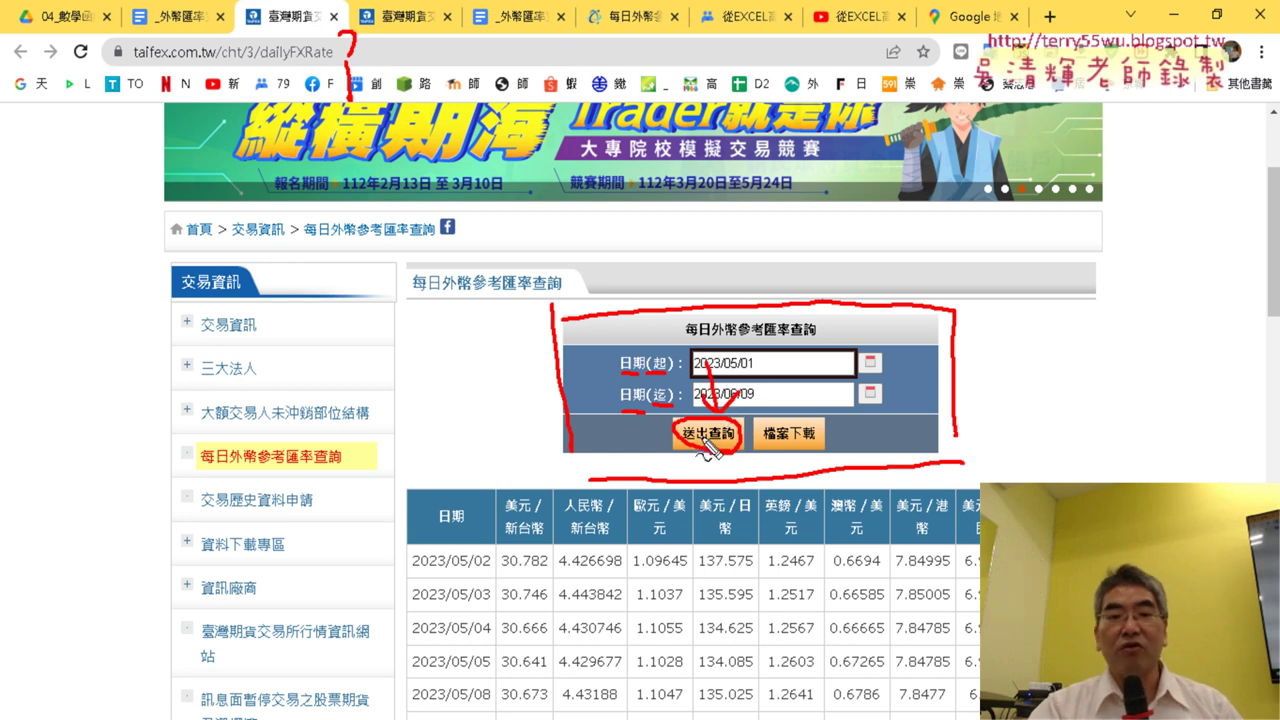
mouse_move(430, 383)
mouse_down()
mouse_move(462, 484)
mouse_move(490, 440)
mouse_up()
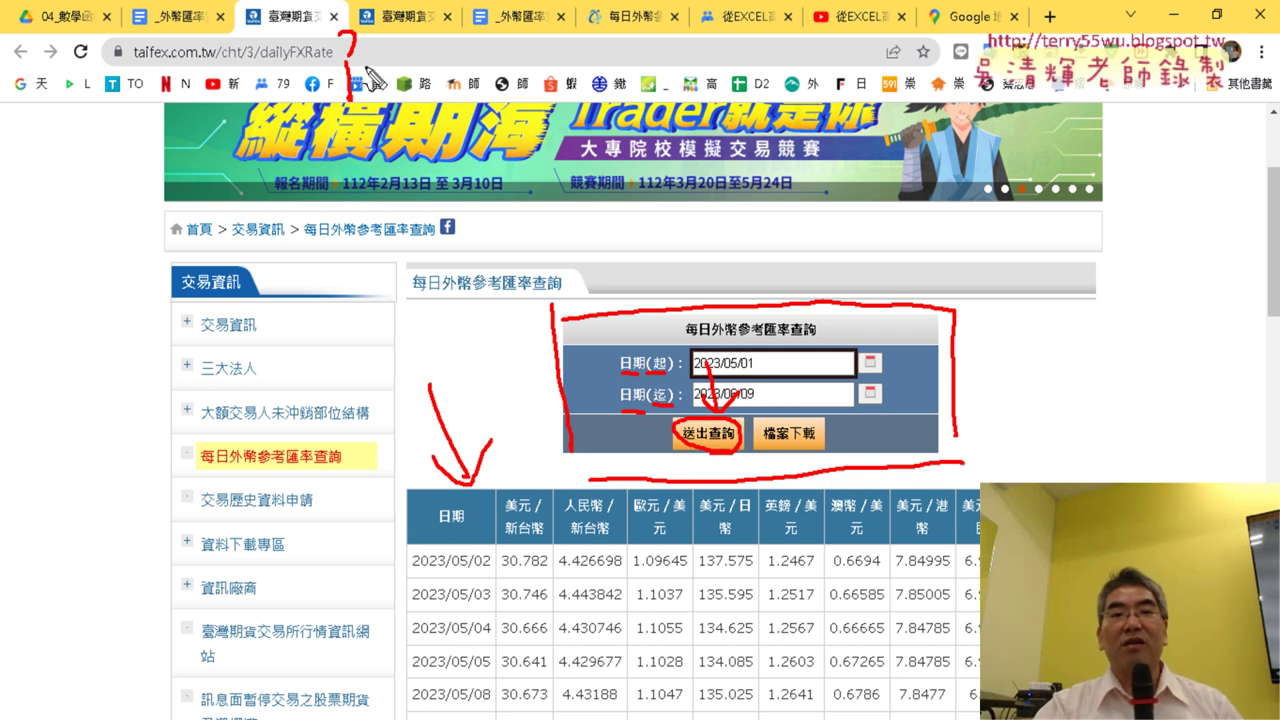
mouse_move(362, 70)
mouse_down()
mouse_move(442, 66)
mouse_move(488, 46)
mouse_move(503, 90)
mouse_up()
drag(505, 28, 545, 75)
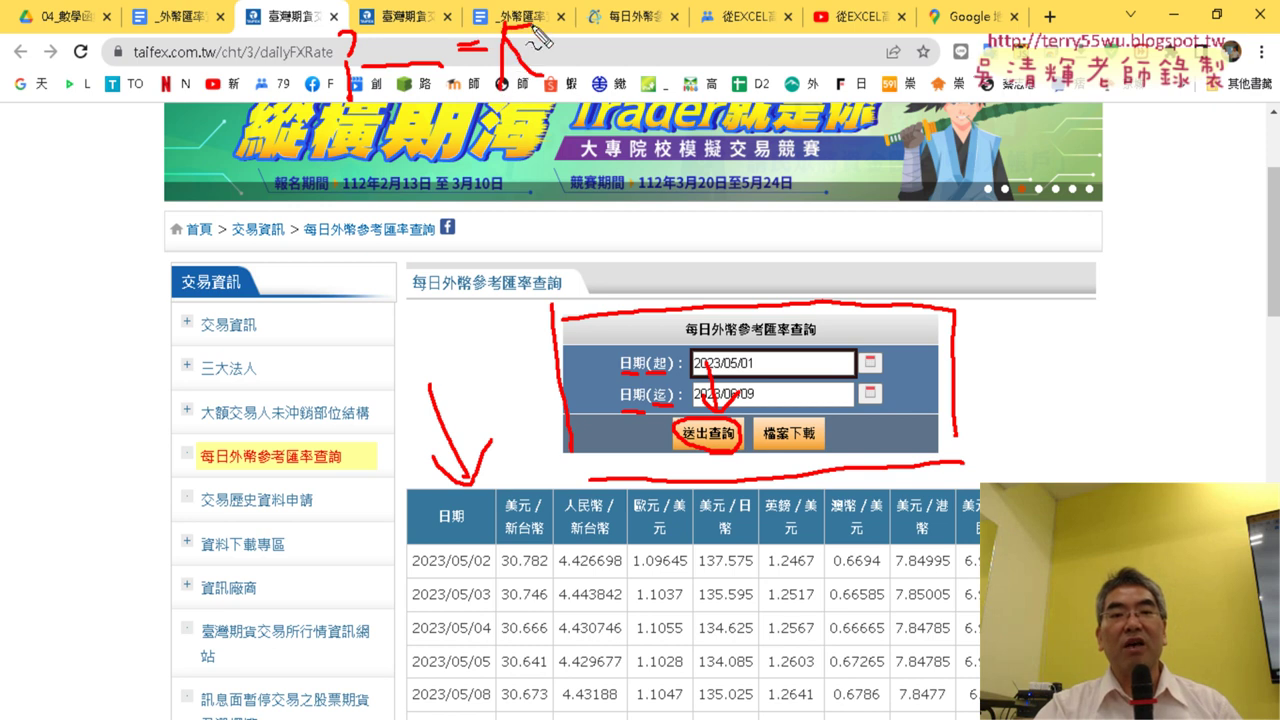
mouse_move(612, 40)
mouse_down()
mouse_move(642, 40)
mouse_move(655, 57)
mouse_up()
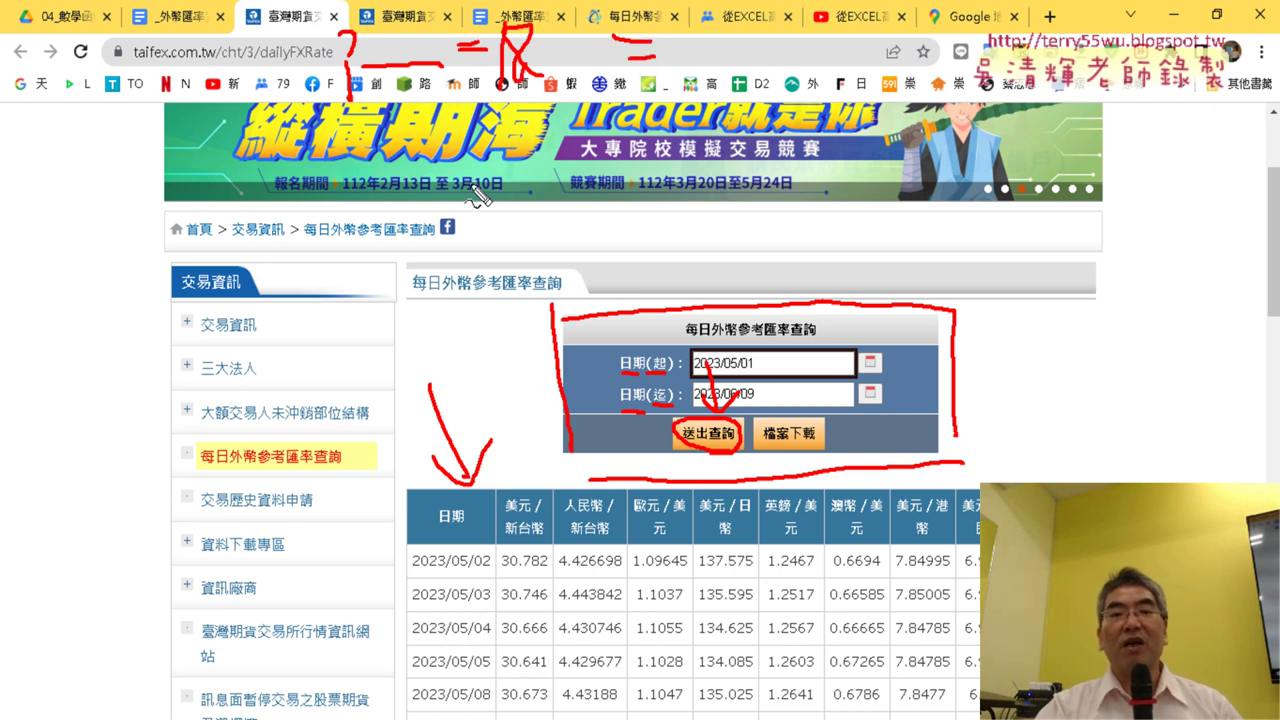
drag(355, 96, 720, 100)
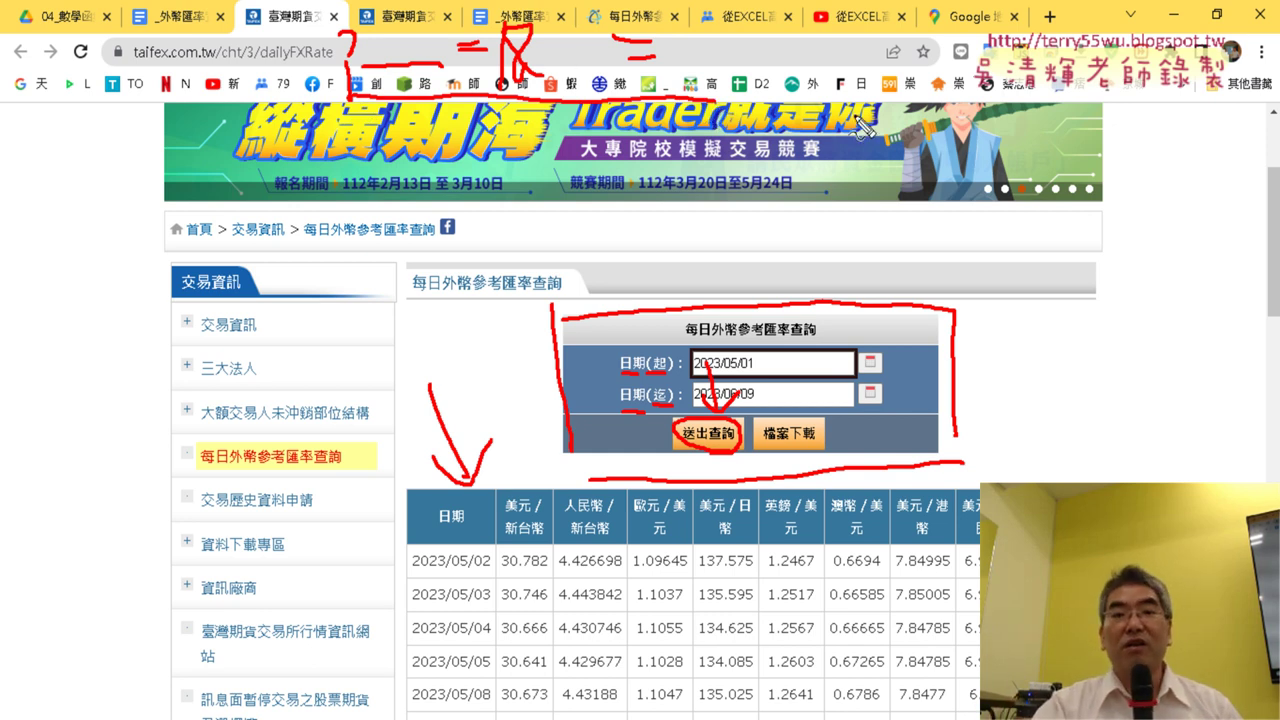
mouse_move(808, 80)
mouse_down()
mouse_move(822, 100)
mouse_move(812, 116)
mouse_move(872, 108)
mouse_move(885, 80)
mouse_move(895, 138)
mouse_up()
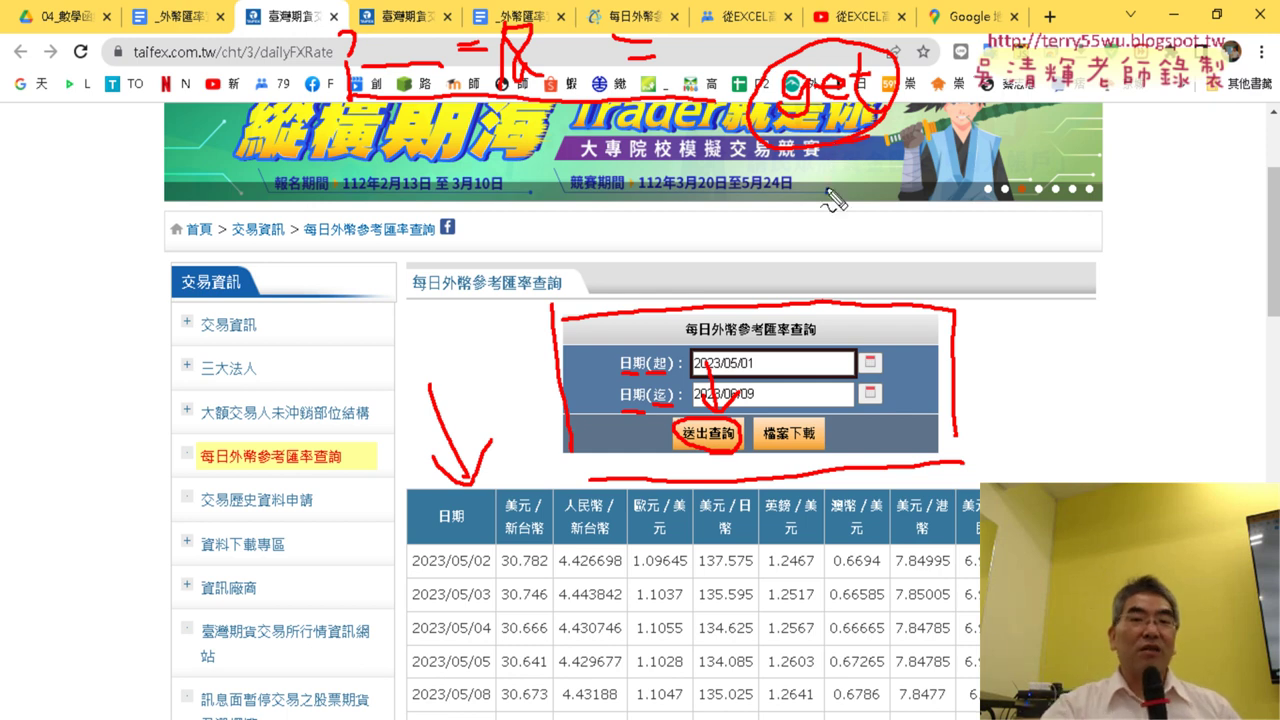
drag(778, 182, 778, 254)
mouse_move(779, 192)
mouse_down()
mouse_move(781, 216)
mouse_move(828, 194)
mouse_move(856, 216)
mouse_up()
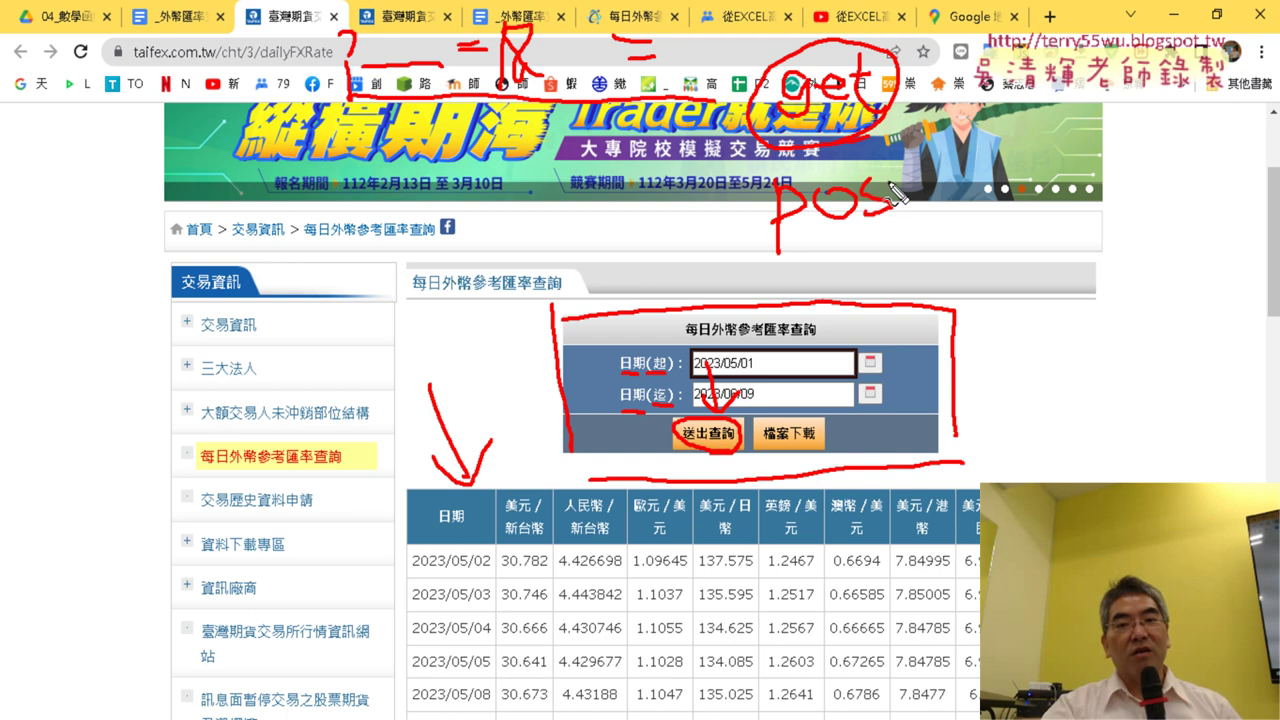
drag(906, 165, 915, 220)
mouse_move(882, 192)
mouse_down()
mouse_move(948, 188)
mouse_move(935, 270)
mouse_move(860, 165)
mouse_move(913, 250)
mouse_up()
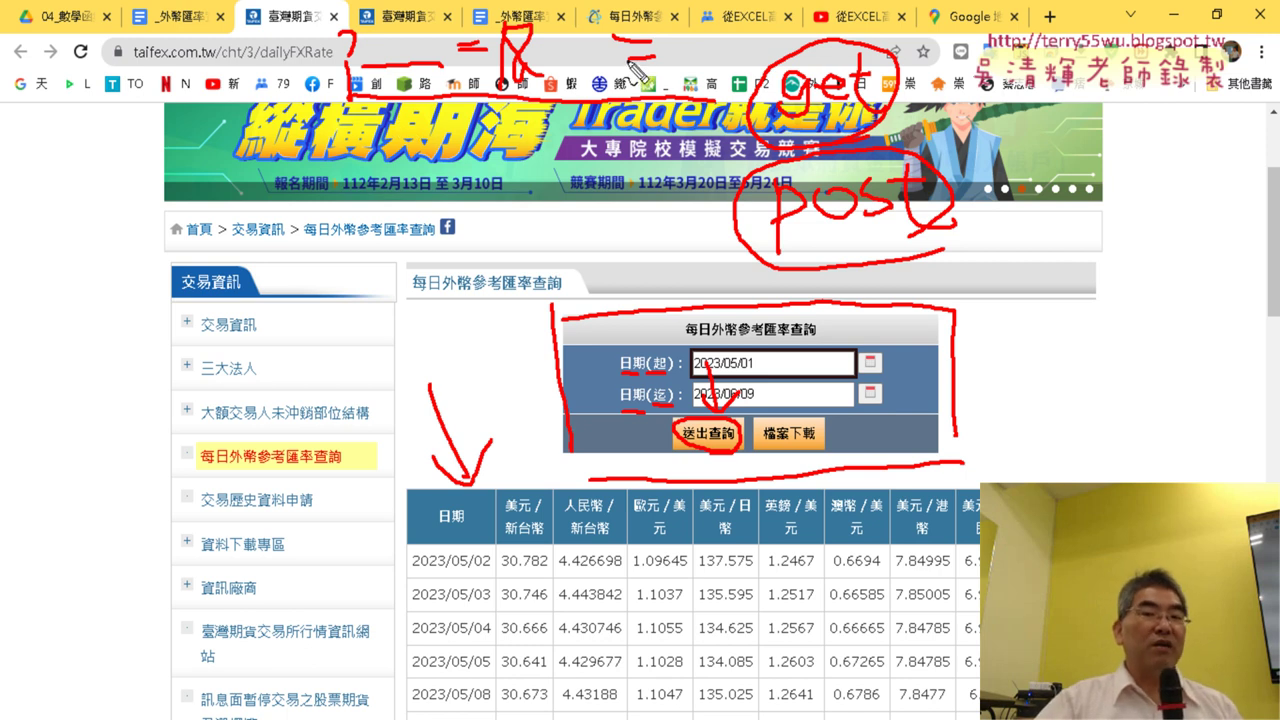
drag(575, 165, 700, 192)
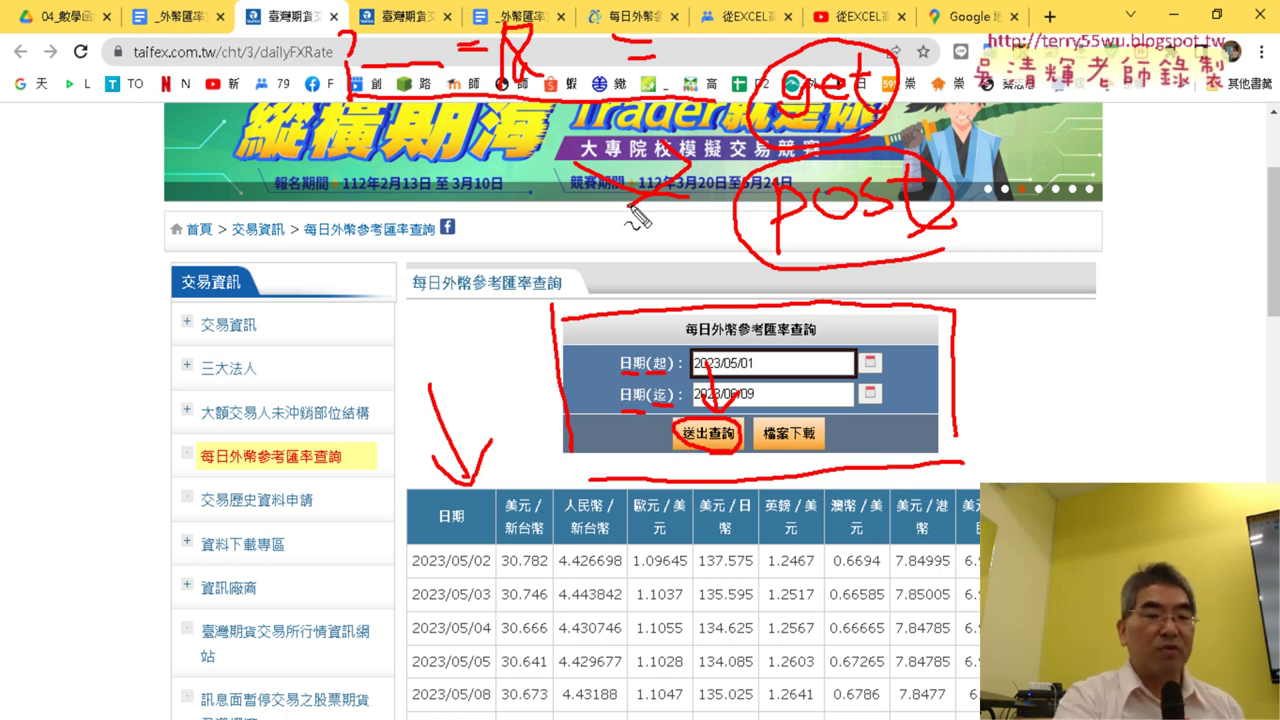
key(Escape)
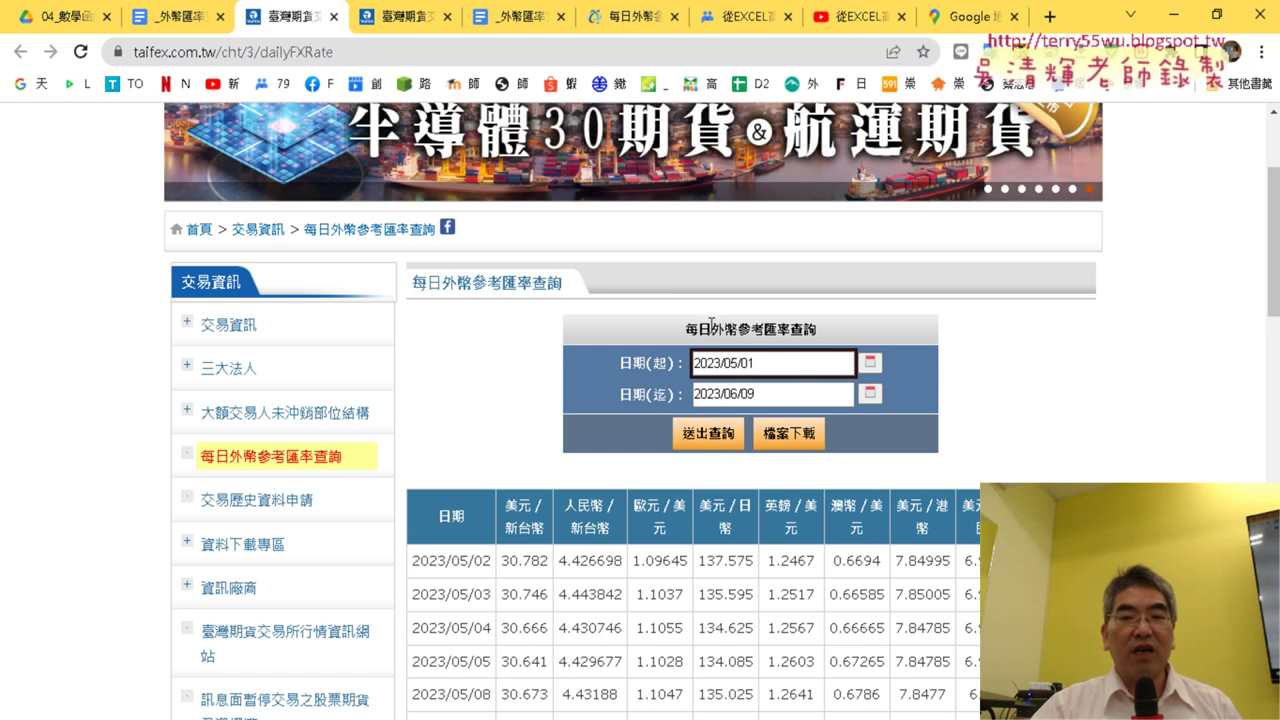
Step: Choose 檢查 on the query form to open Chrome DevTools beside the rate page
right_click(716, 319)
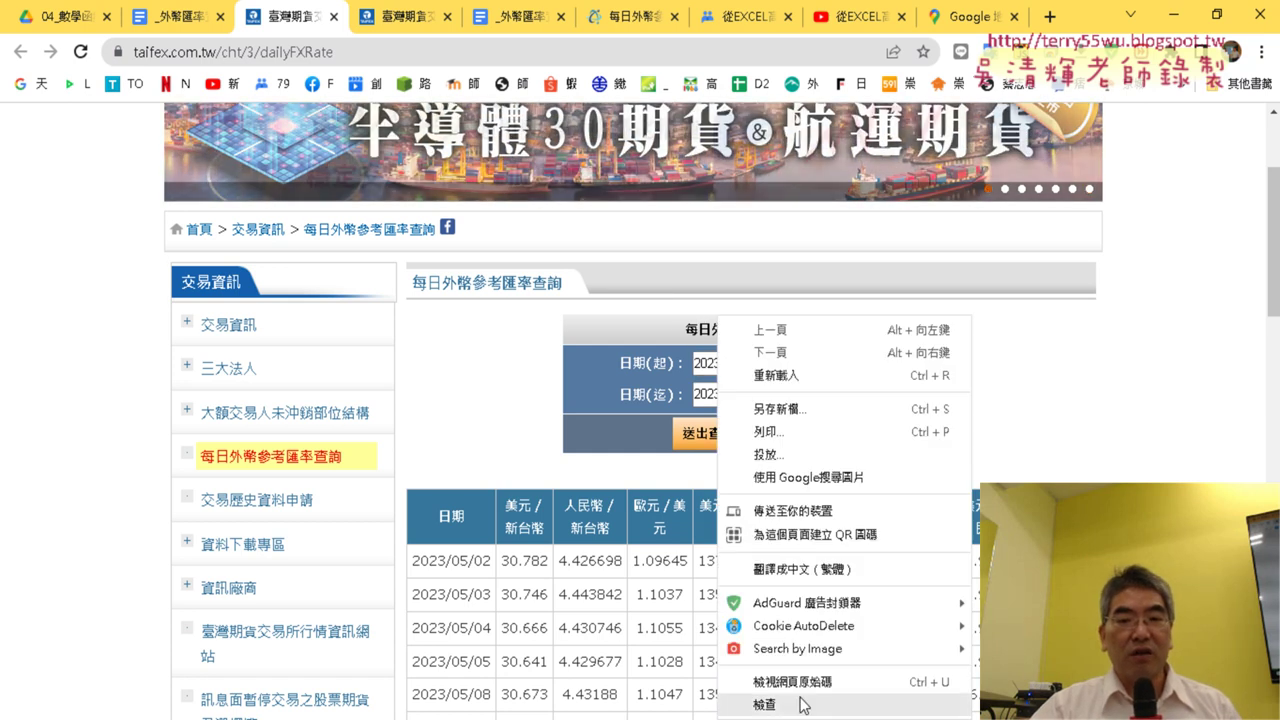
click(602, 316)
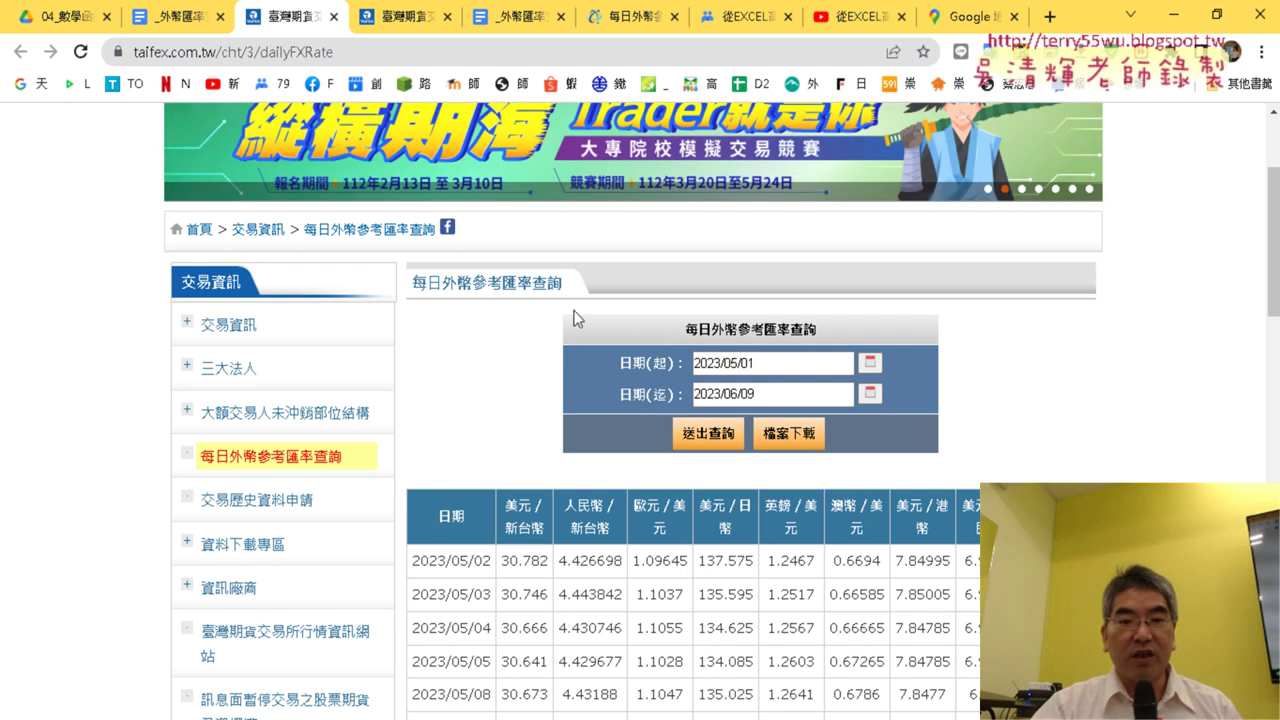
right_click(733, 325)
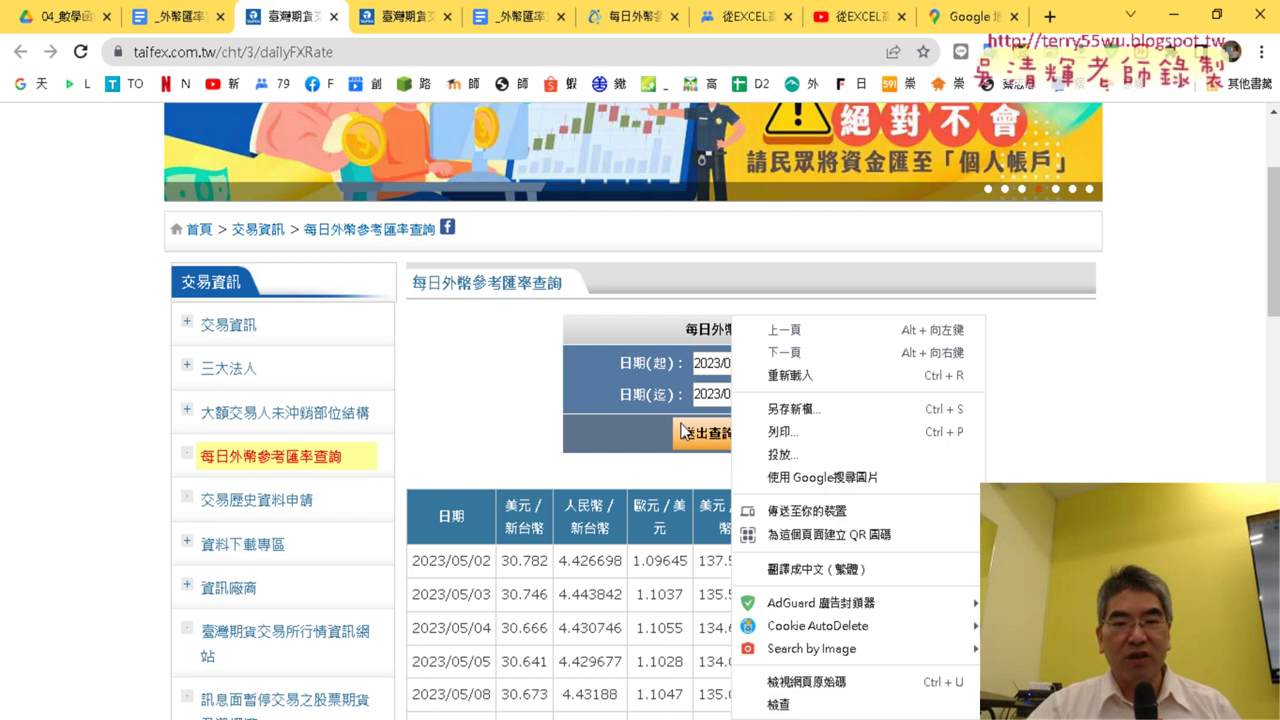
click(666, 332)
right_click(666, 332)
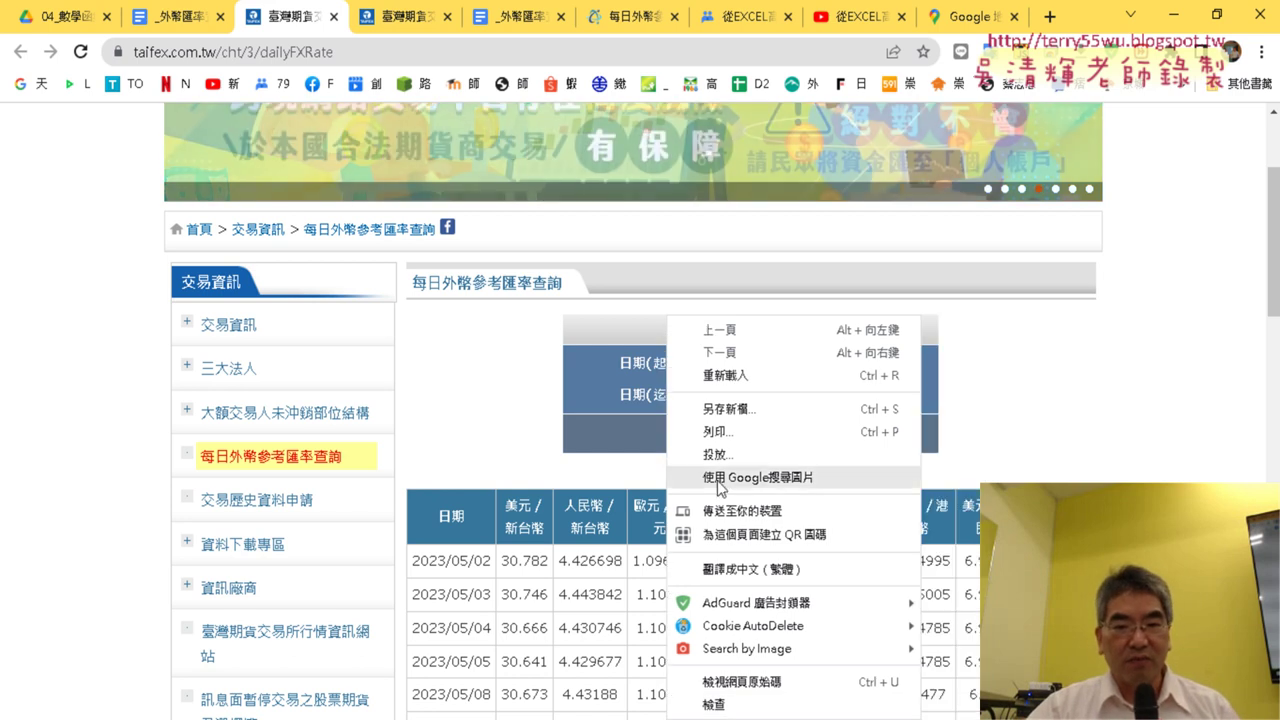
click(748, 700)
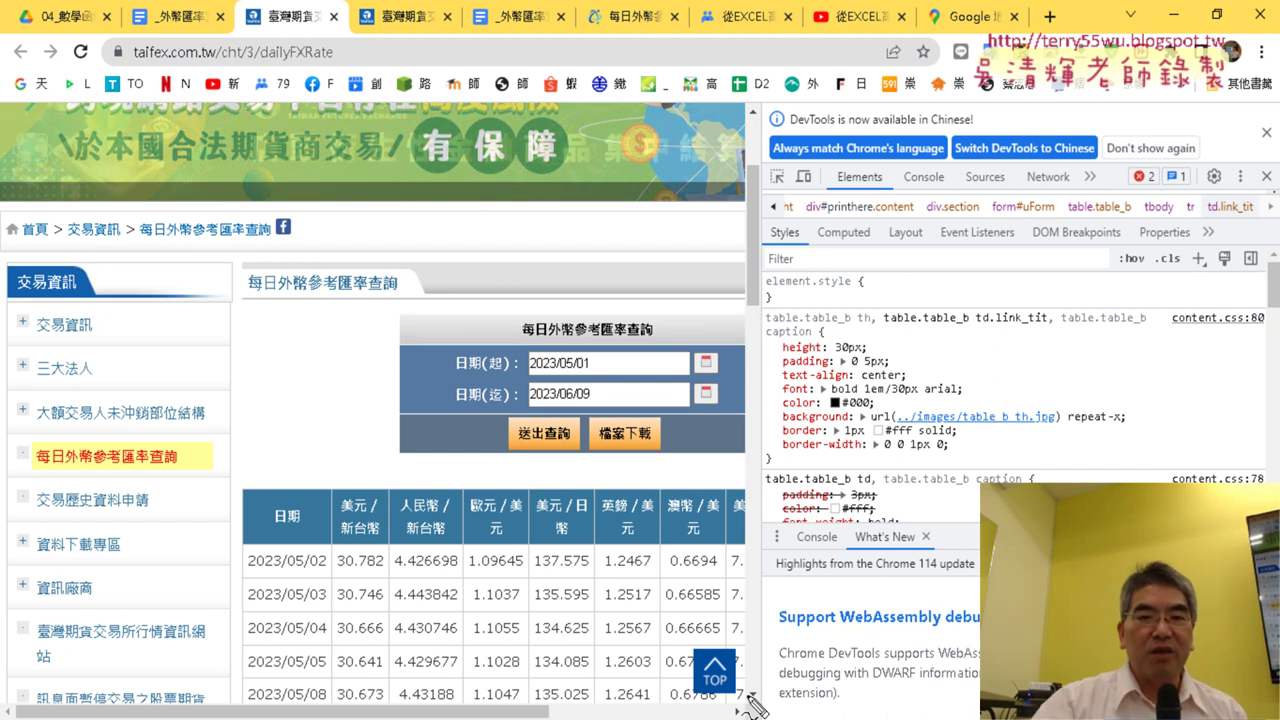
Step: Outline and point out the DevTools pane in red, then clear the drawings
drag(757, 87, 762, 636)
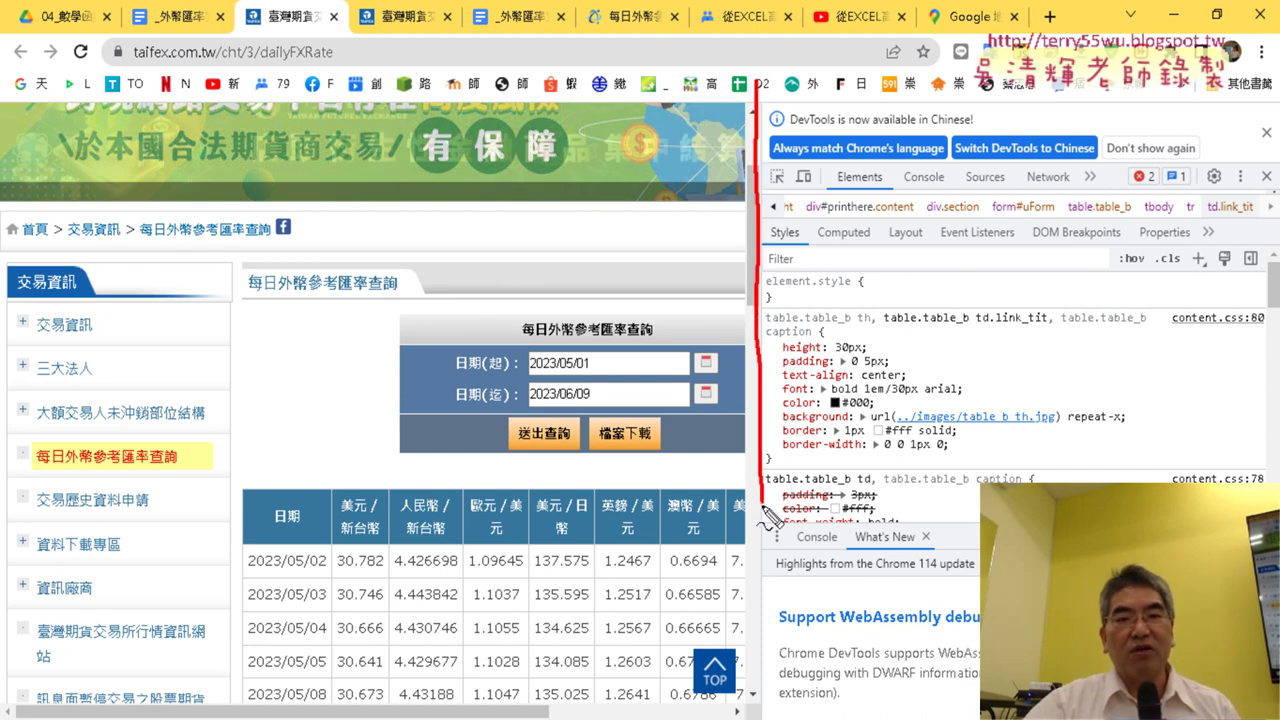
mouse_move(797, 112)
mouse_down()
mouse_move(1168, 94)
mouse_move(1262, 478)
mouse_up()
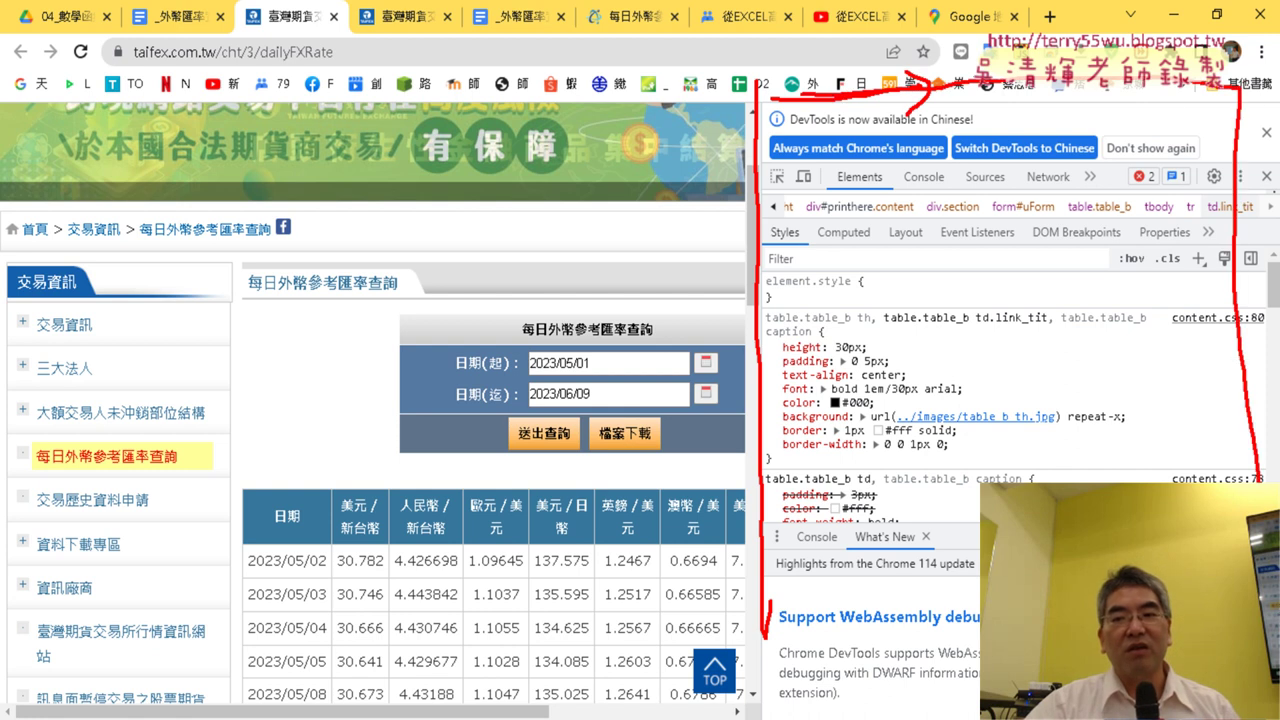
drag(980, 665, 773, 628)
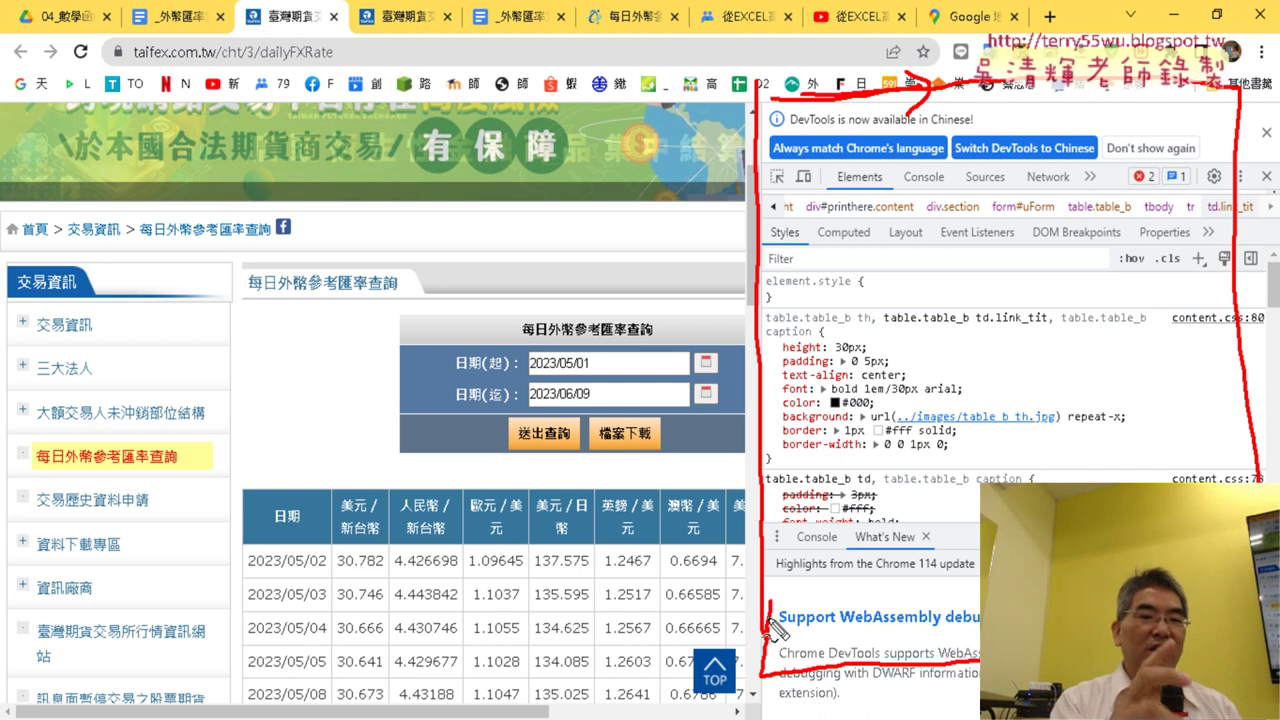
key(Escape)
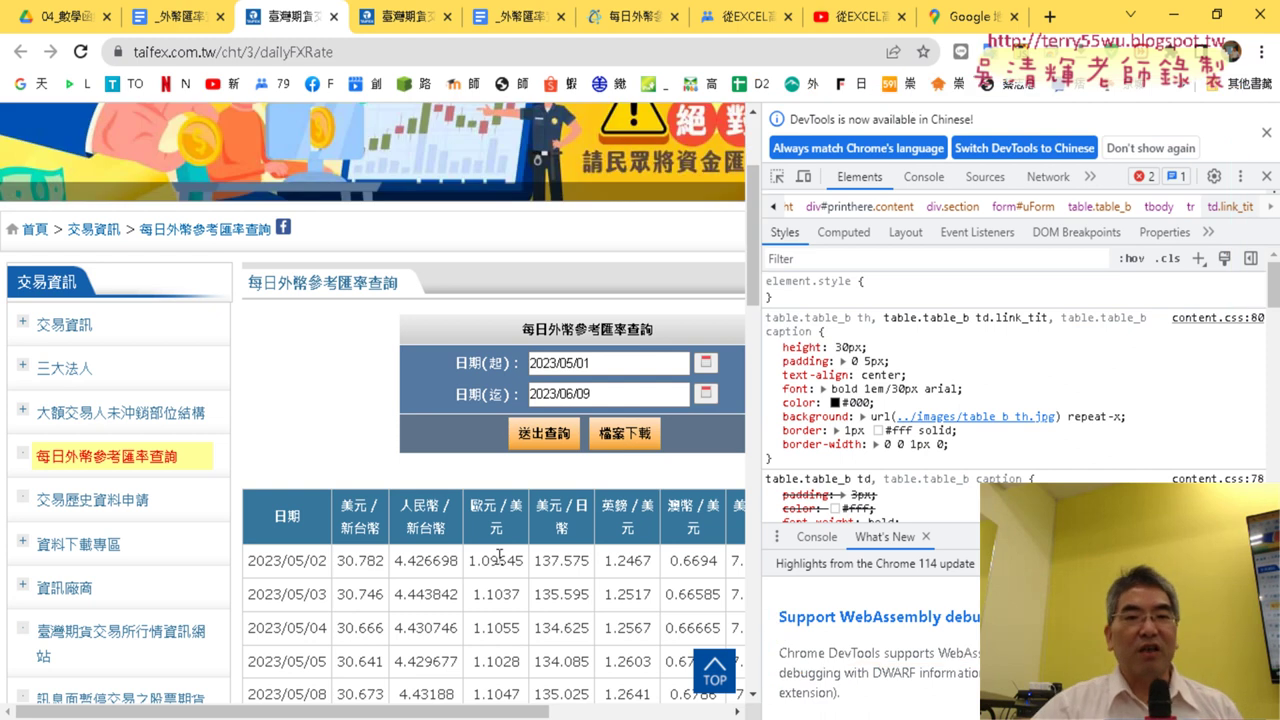
Step: Inspect the query form so the Elements panel shows form#uForm and its styles
right_click(266, 343)
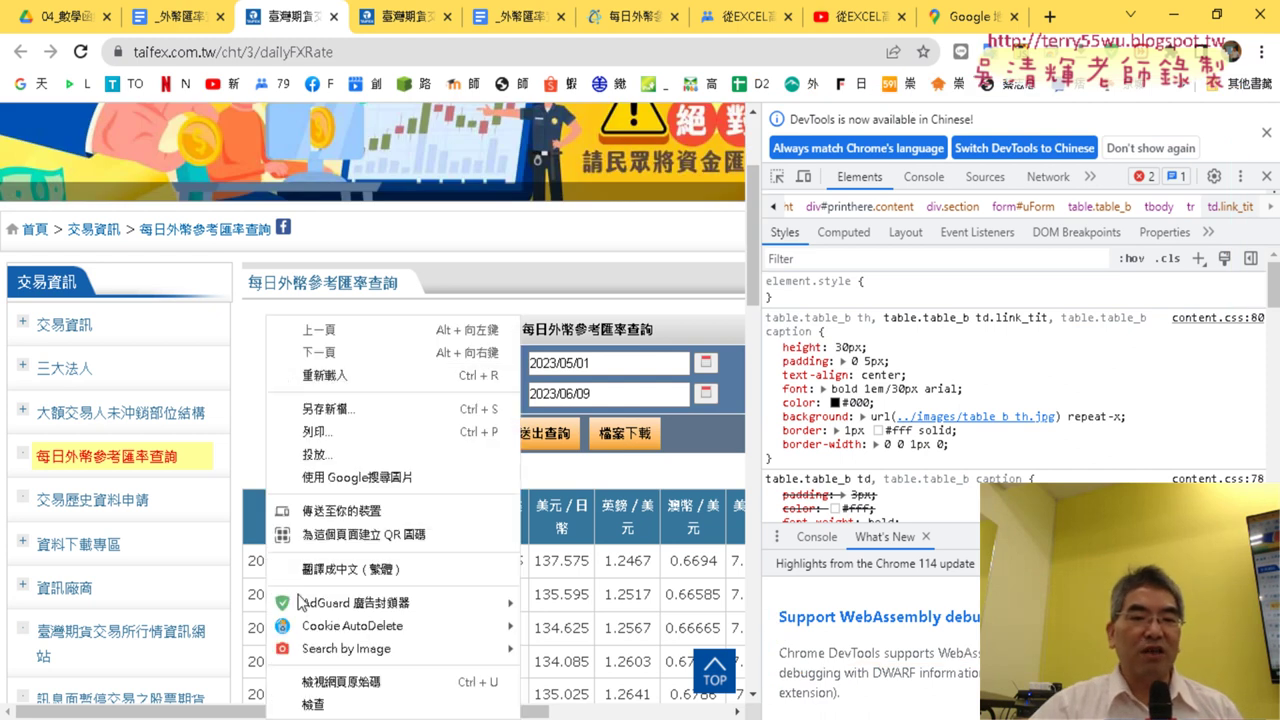
click(327, 710)
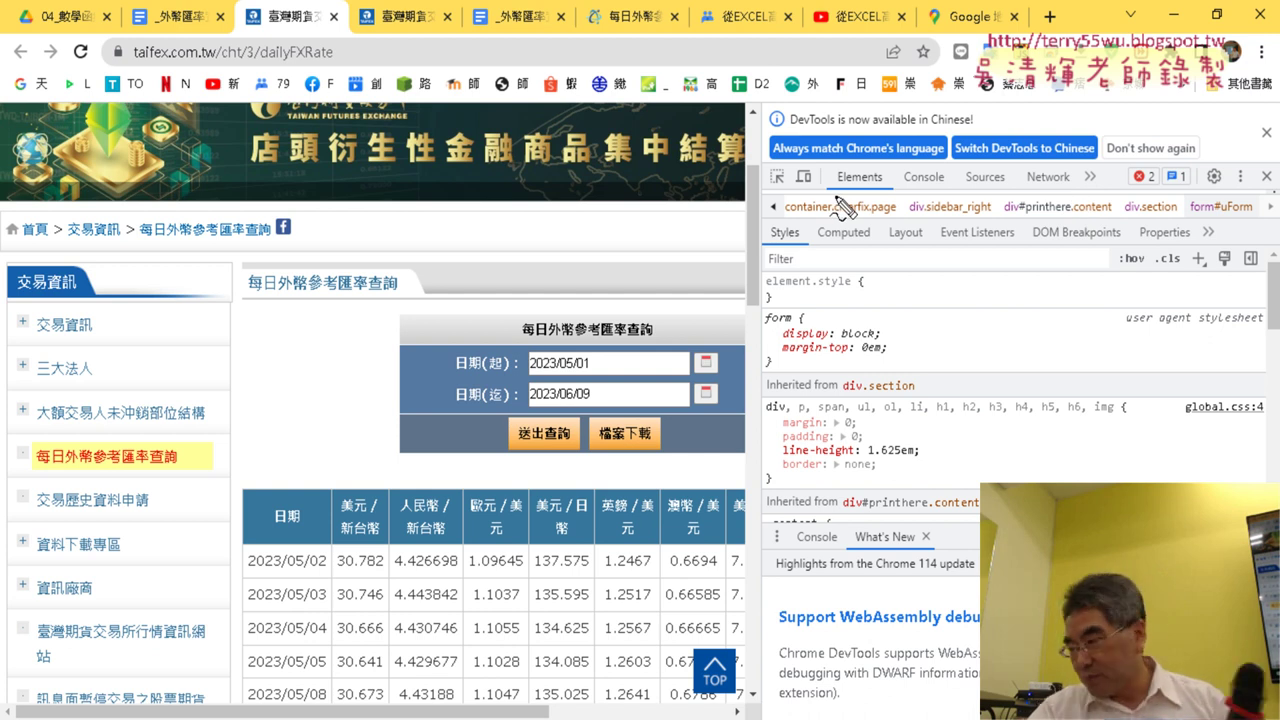
drag(1040, 195, 1088, 190)
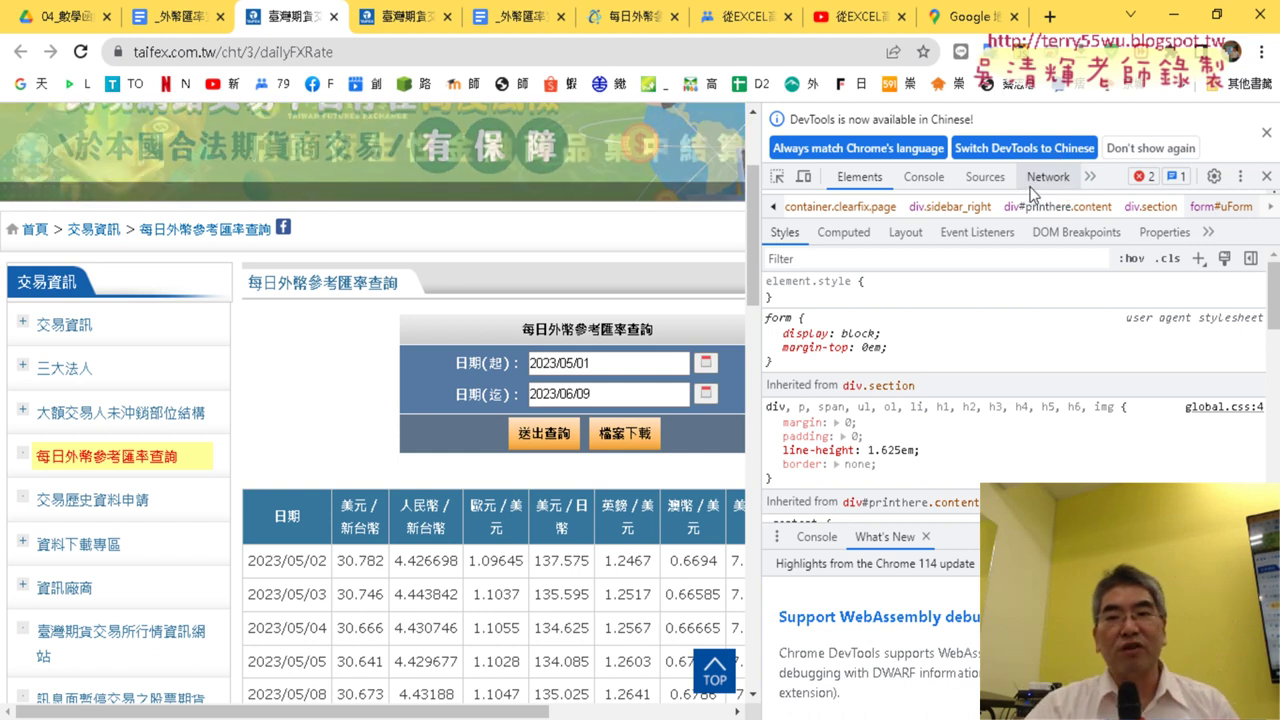
Step: Switch DevTools to the Network panel to record network requests
click(1030, 188)
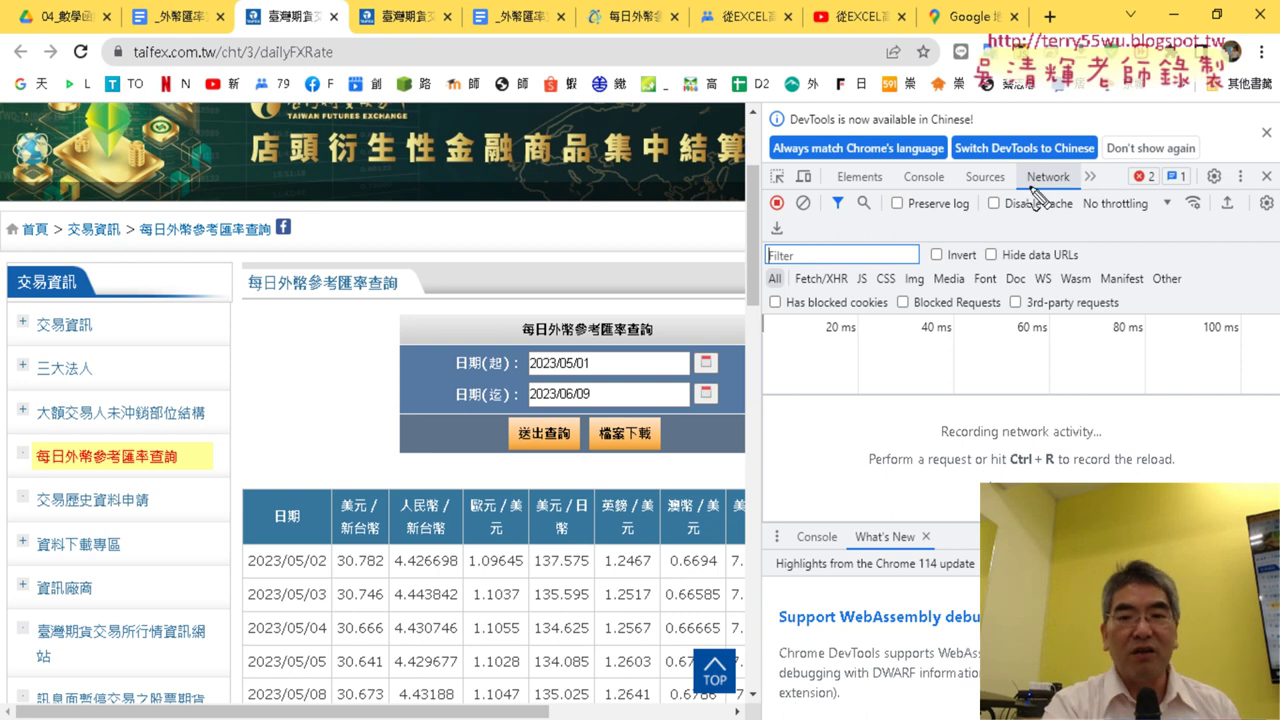
drag(1072, 203, 1032, 205)
drag(1068, 158, 1066, 205)
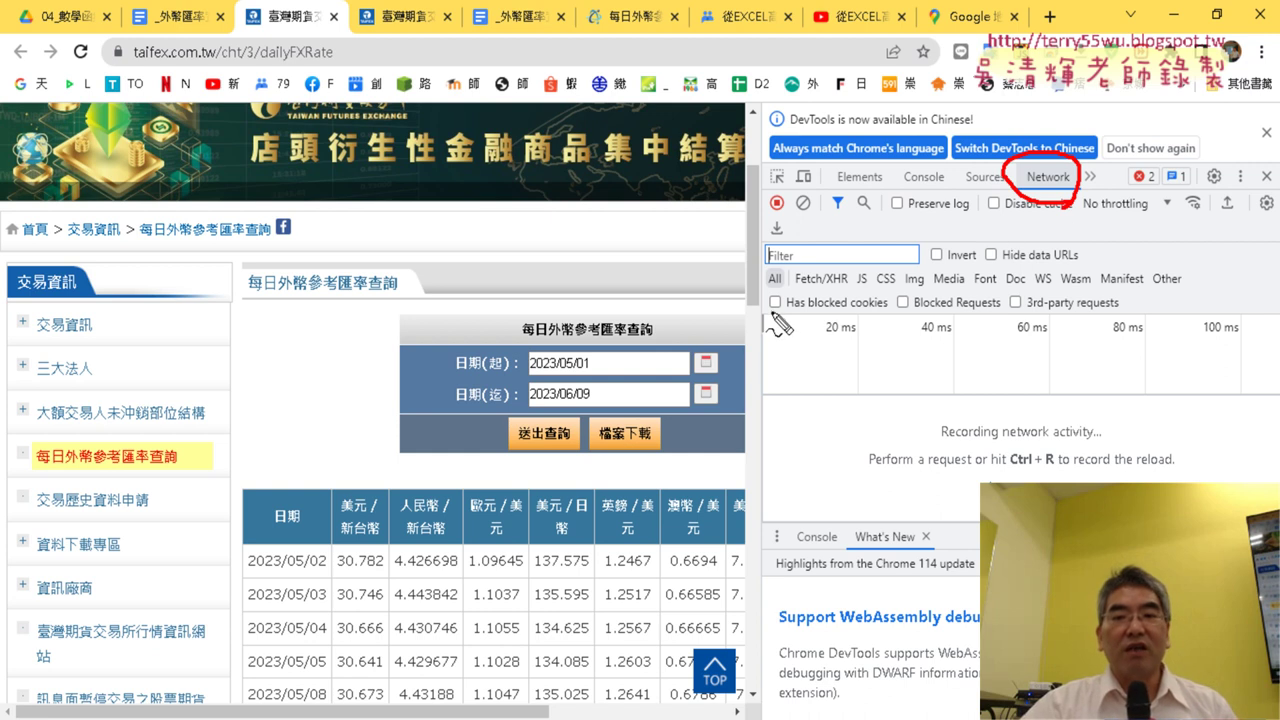
Step: Annotate the empty Network panel and rate page in red, then clear the drawings
drag(770, 322, 784, 548)
drag(797, 320, 1138, 482)
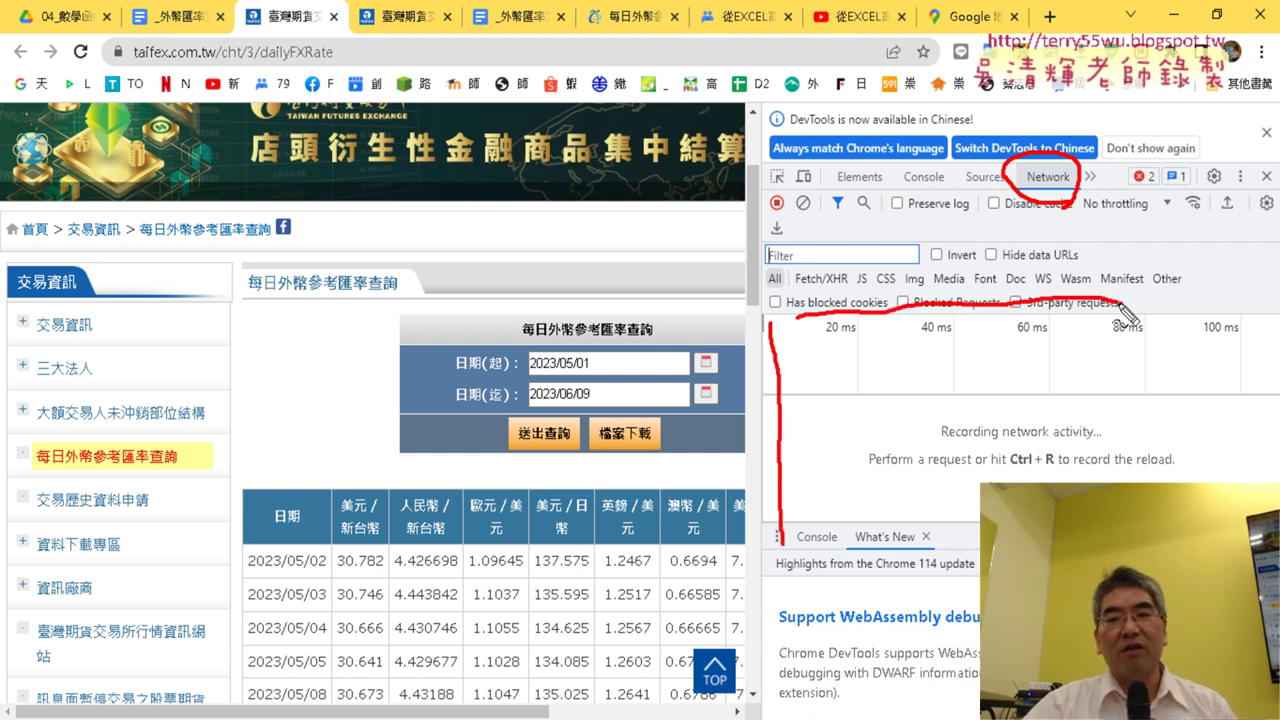
drag(930, 535, 790, 530)
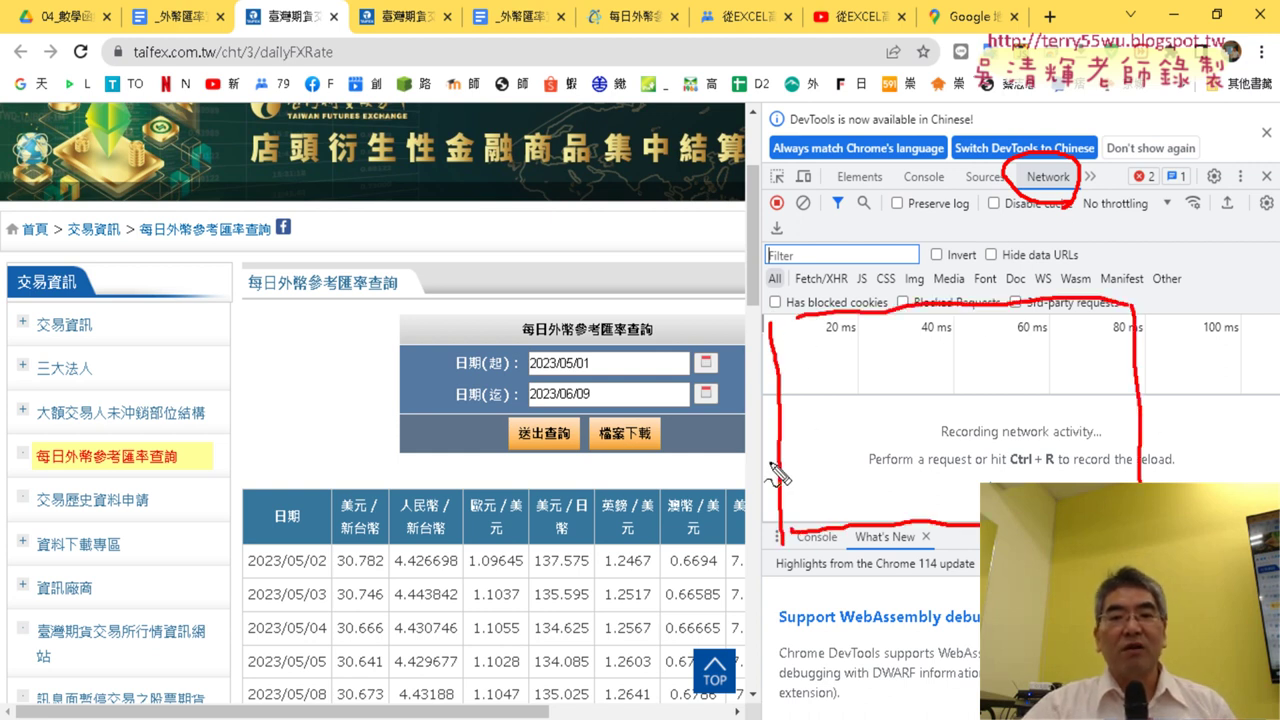
drag(560, 466, 562, 472)
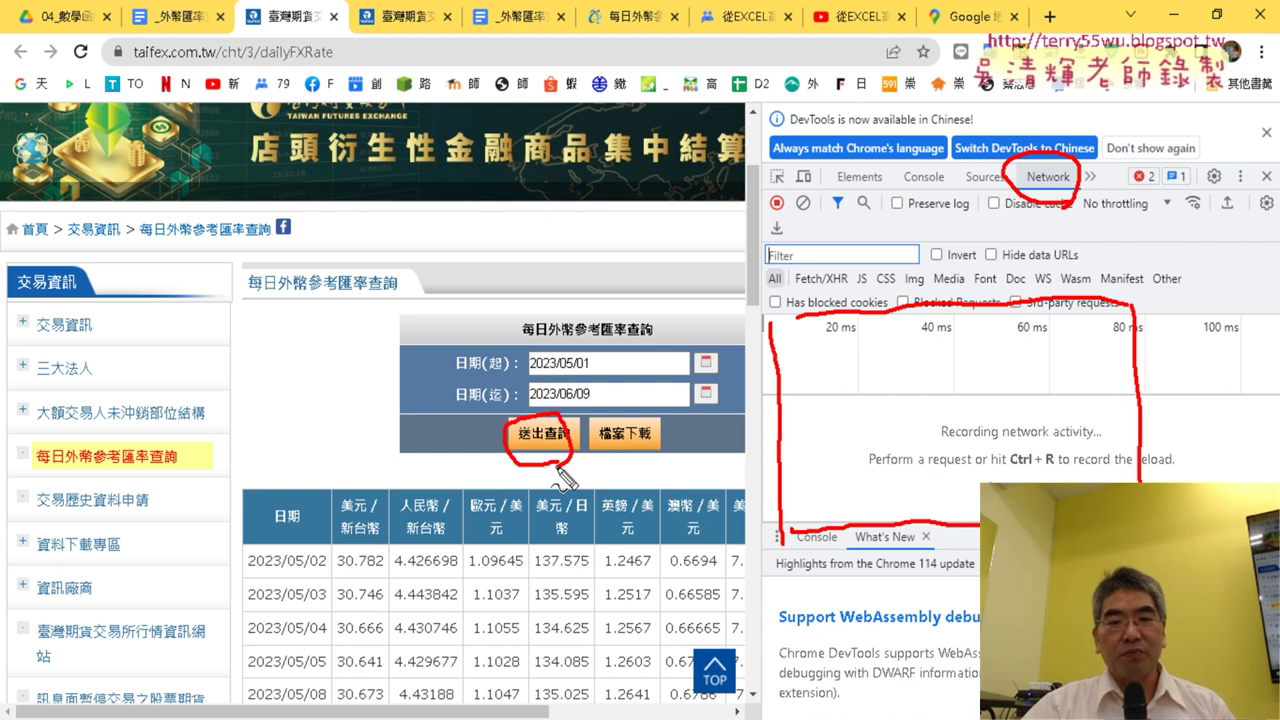
mouse_move(670, 218)
mouse_down()
mouse_move(770, 345)
mouse_move(770, 372)
mouse_up()
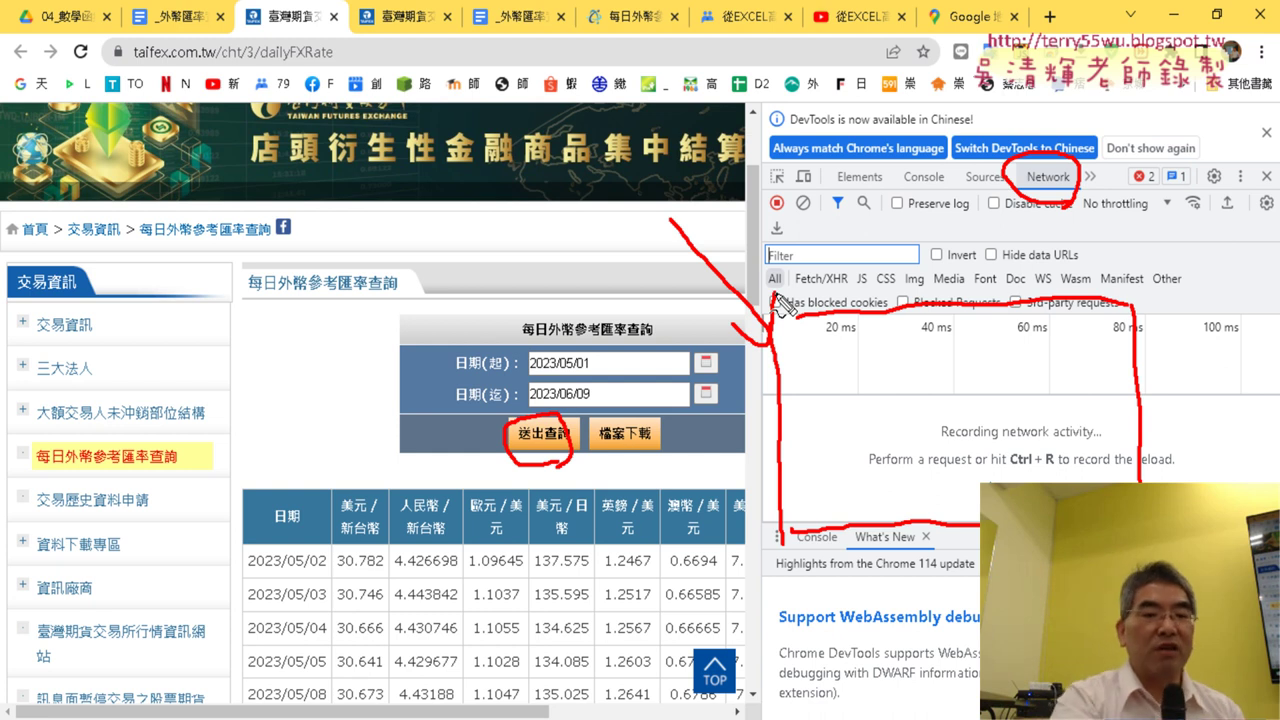
key(Escape)
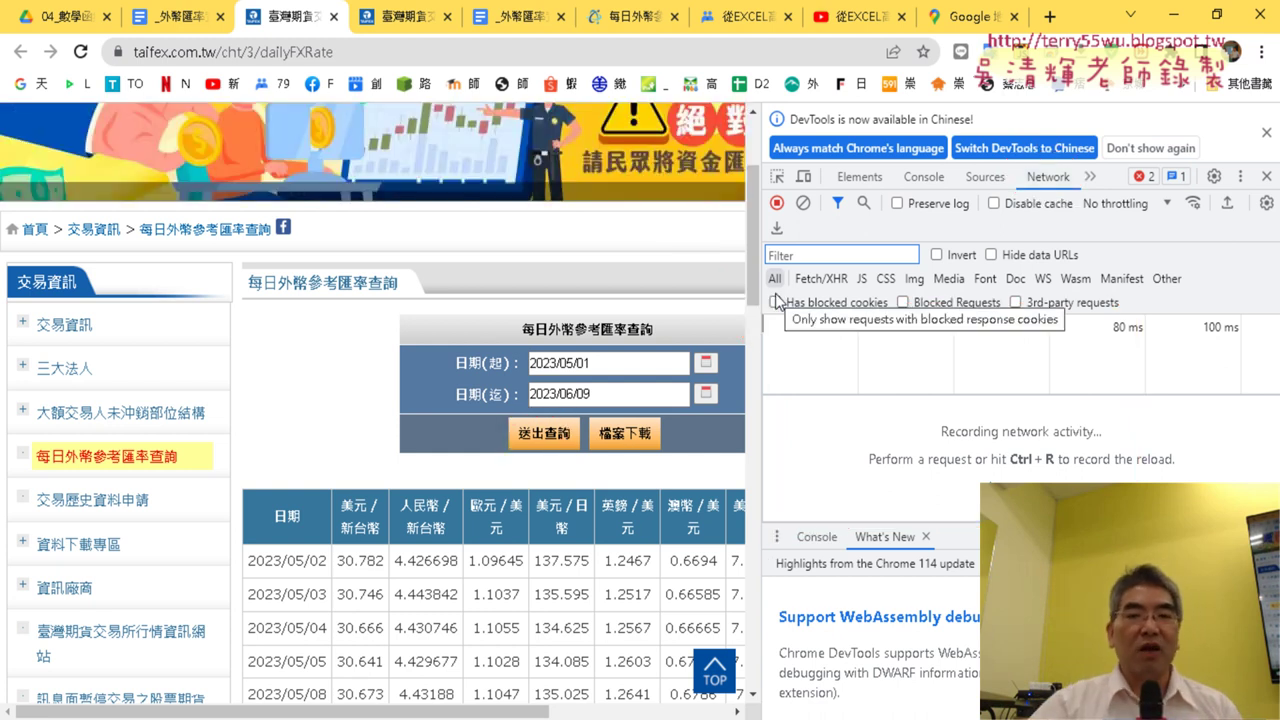
click(303, 378)
Step: Resubmit the TAIFEX date-range FX rate query so the Network panel captures 59 requests
right_click(303, 378)
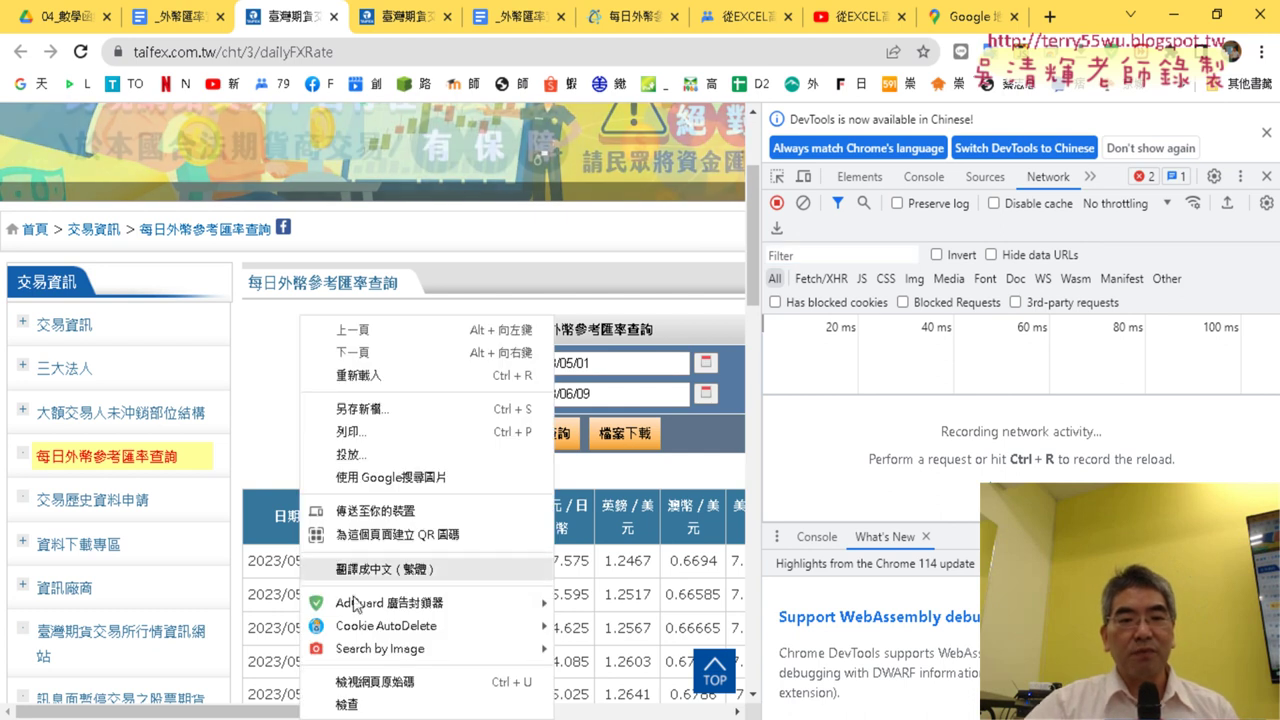
click(1083, 180)
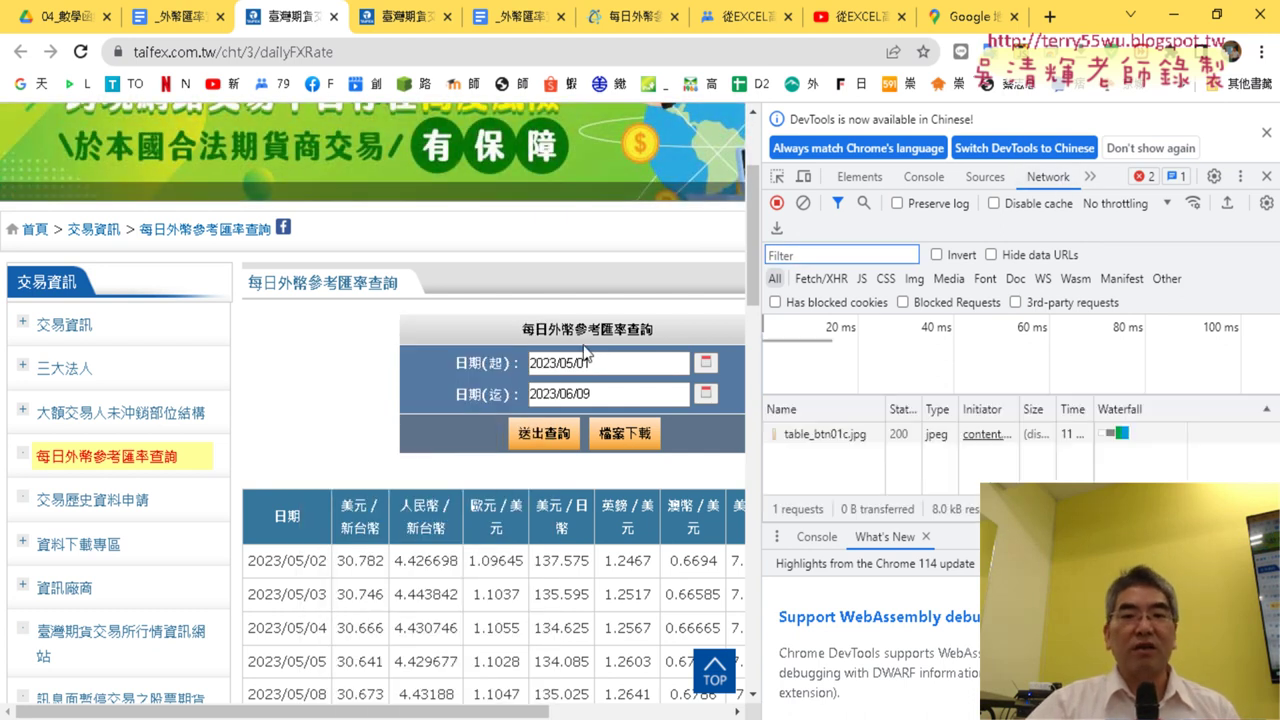
drag(522, 328, 655, 332)
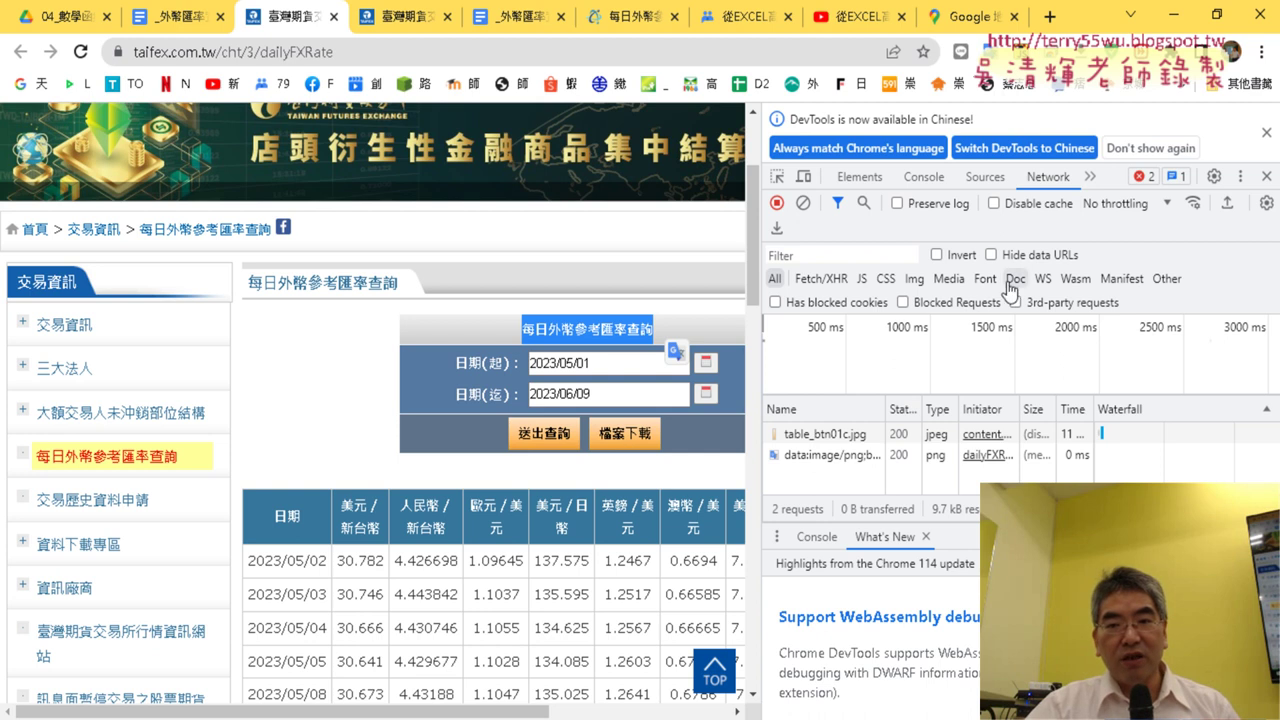
click(555, 432)
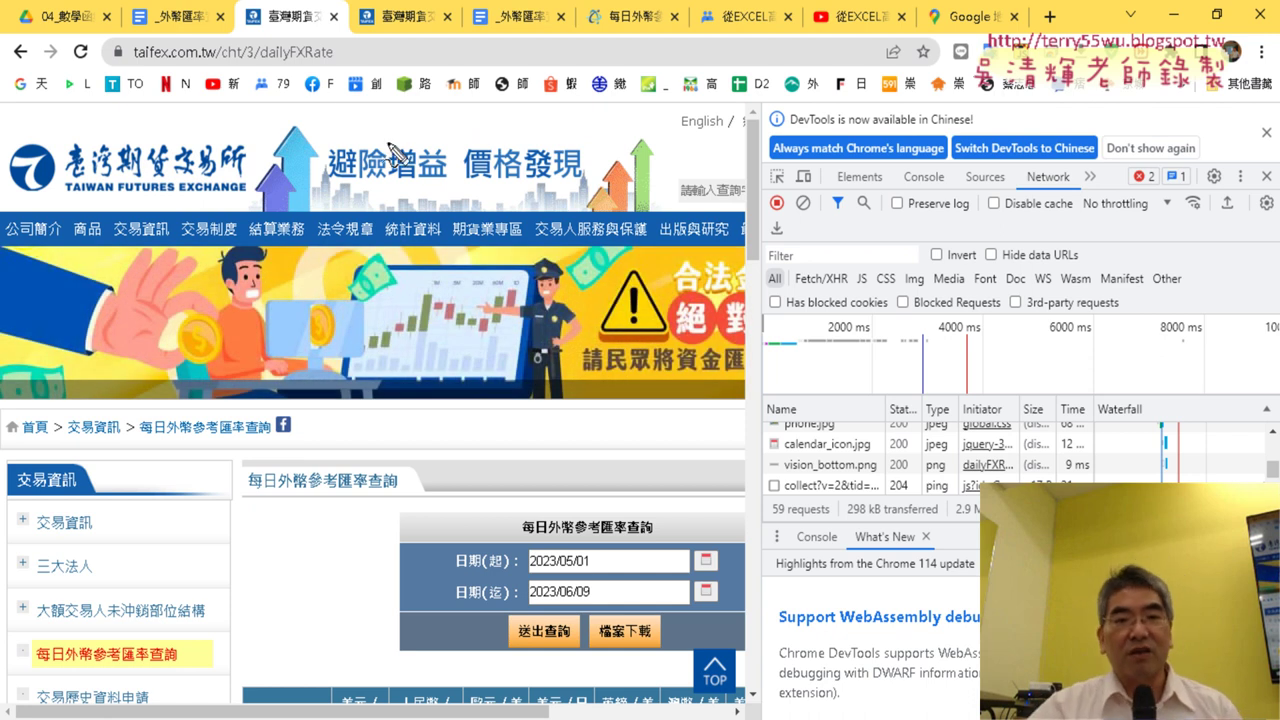
drag(333, 68, 268, 70)
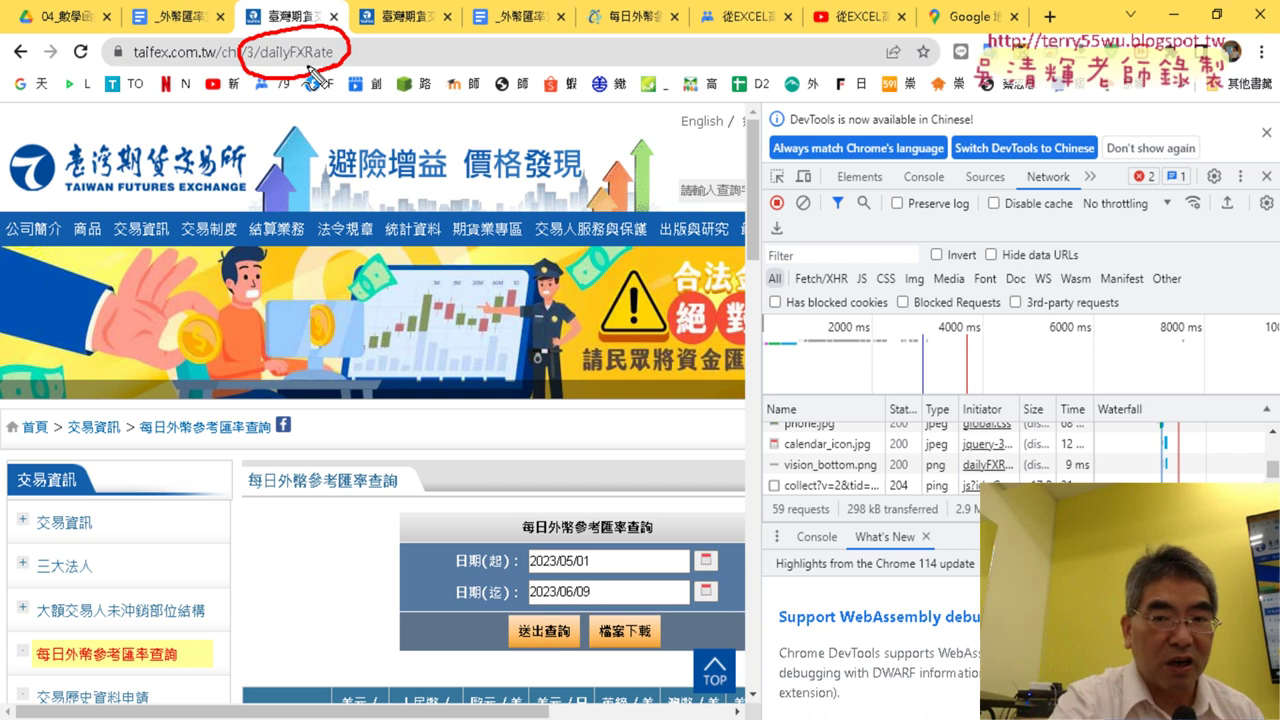
key(Escape)
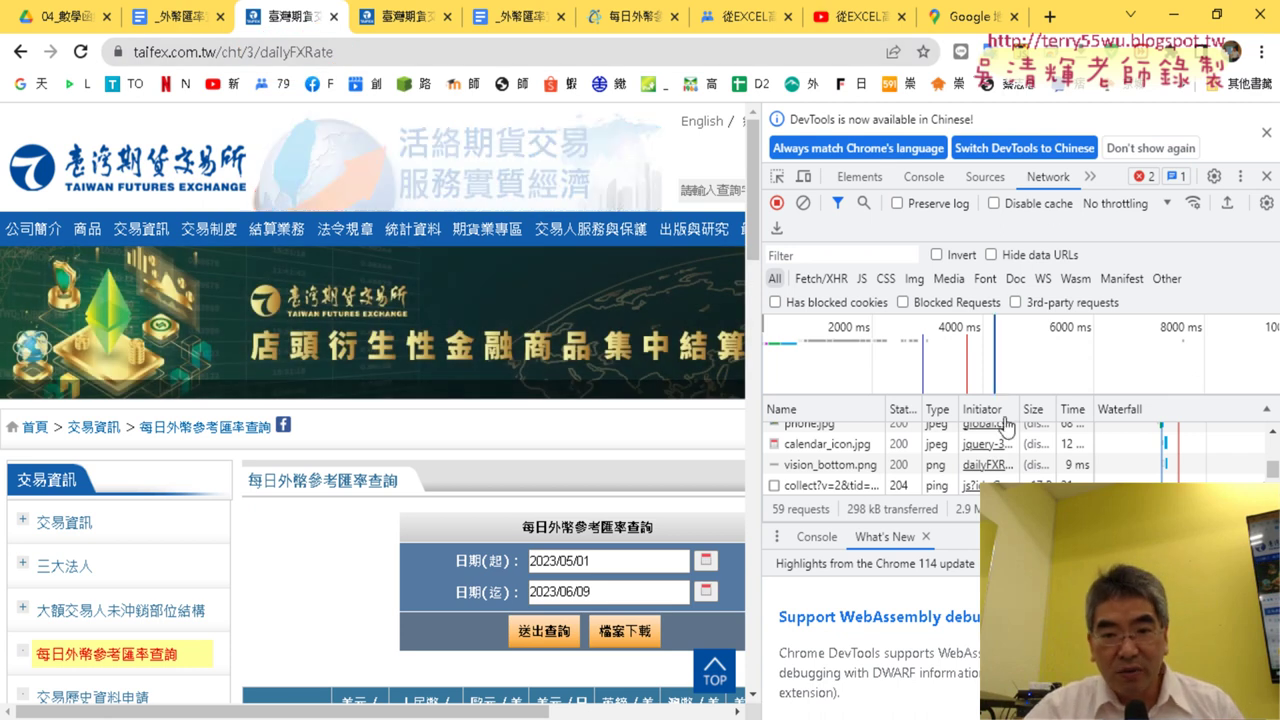
scroll(1250, 455, up, 10)
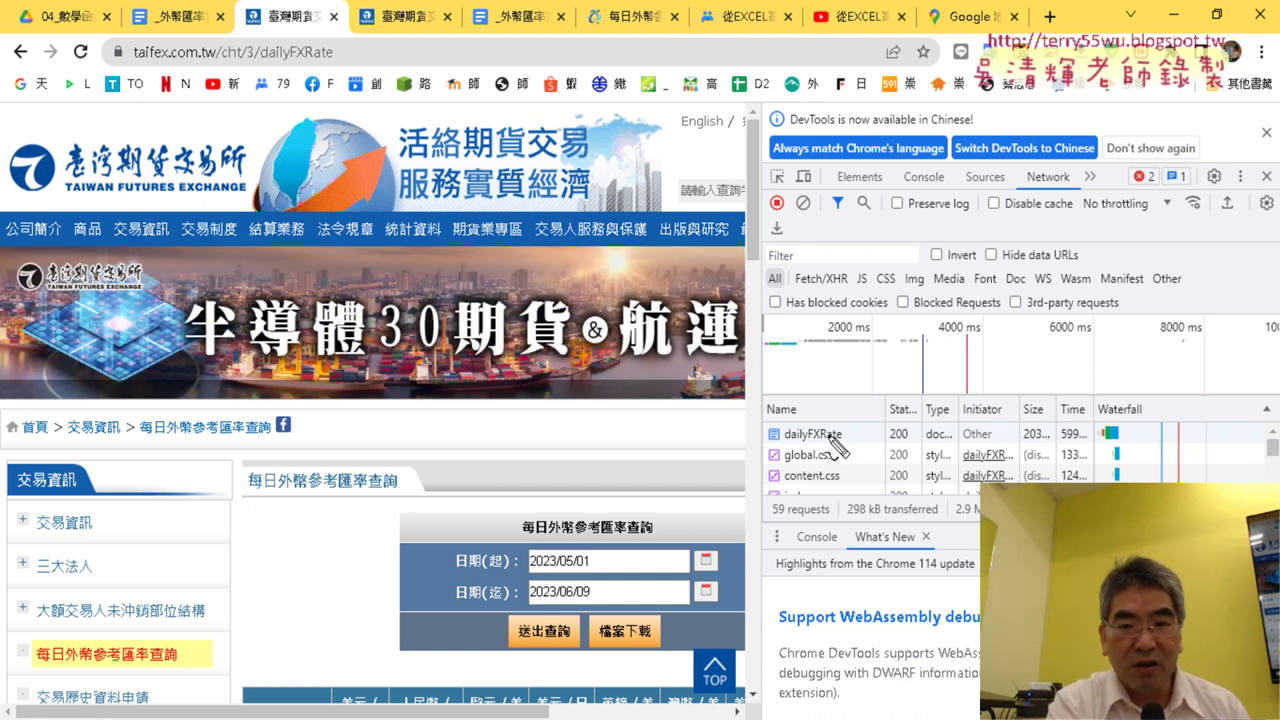
mouse_move(334, 66)
mouse_down()
mouse_move(283, 70)
mouse_move(694, 398)
mouse_move(730, 450)
mouse_up()
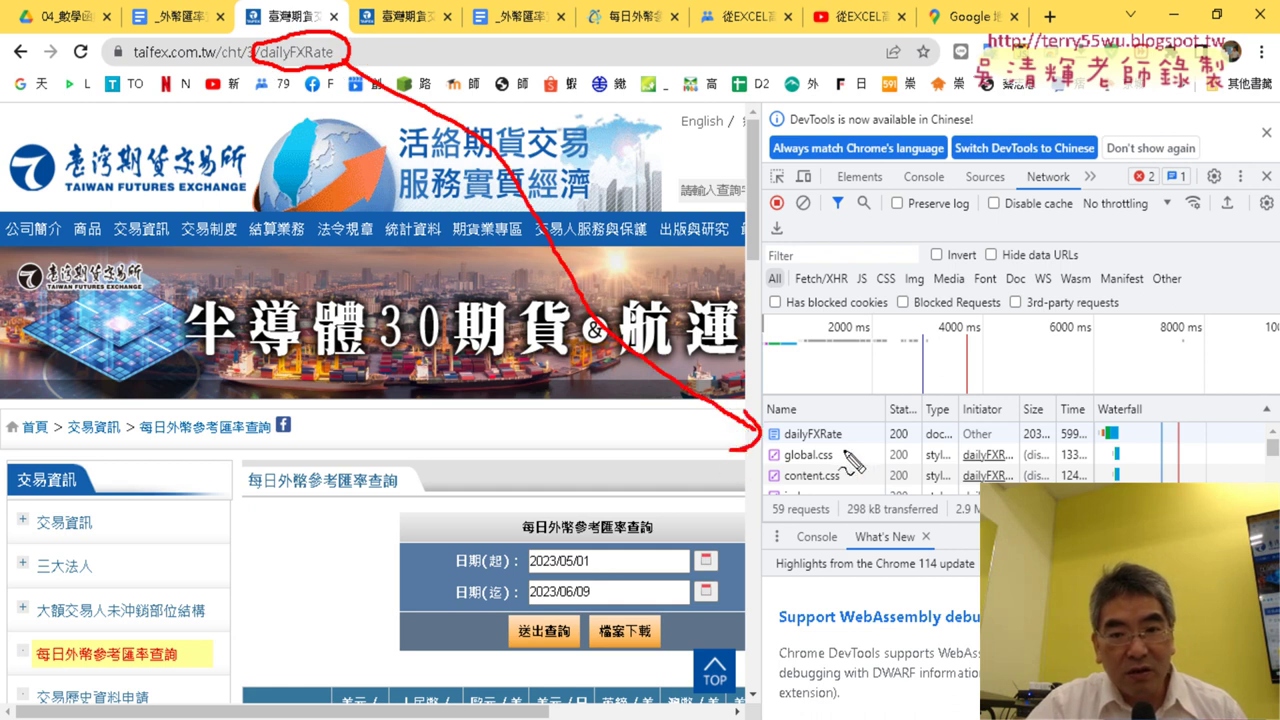
mouse_move(848, 447)
mouse_down()
mouse_move(787, 450)
mouse_move(856, 458)
mouse_up()
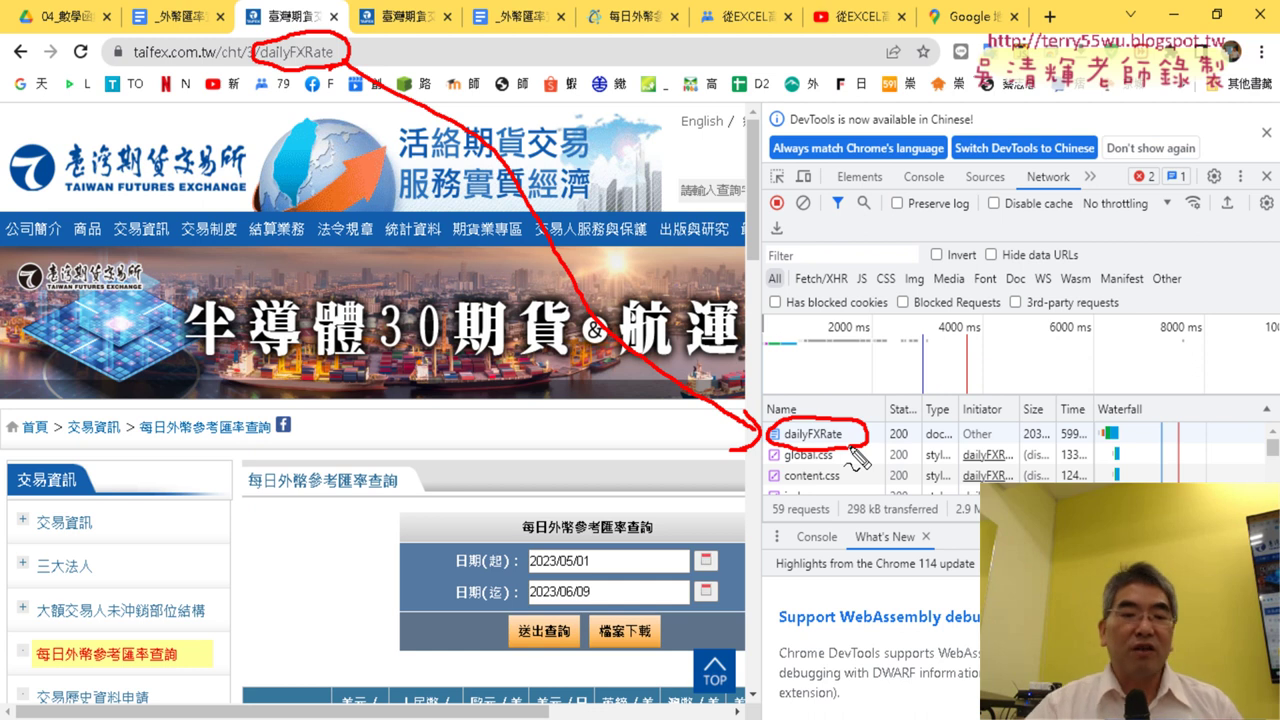
key(Escape)
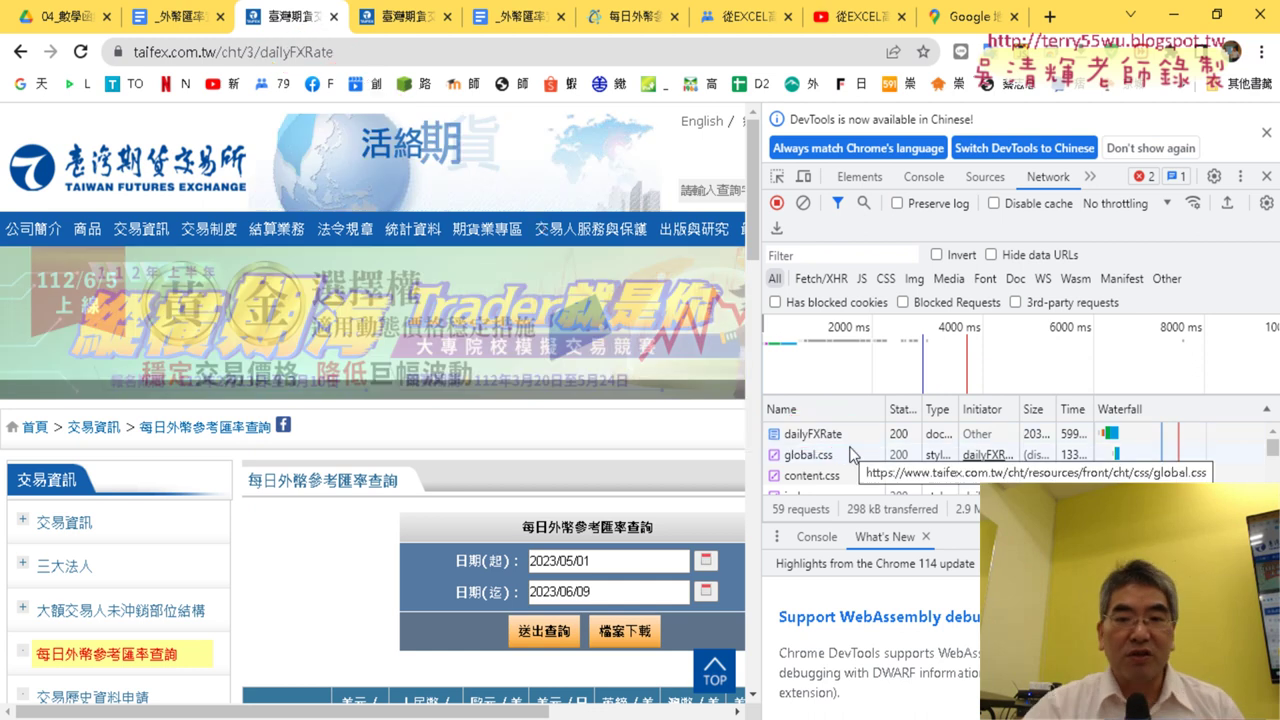
Step: Open the dailyFXRate request in the Network panel and view its form data
click(834, 439)
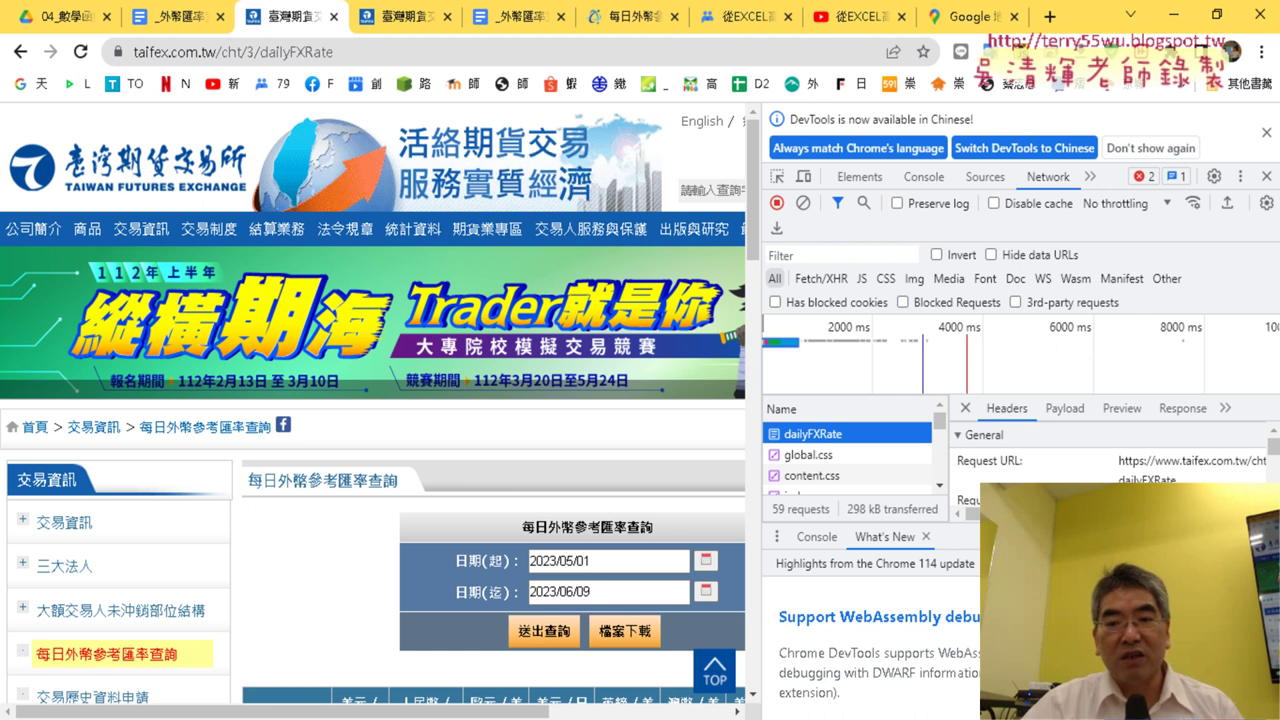
drag(1088, 527, 1088, 660)
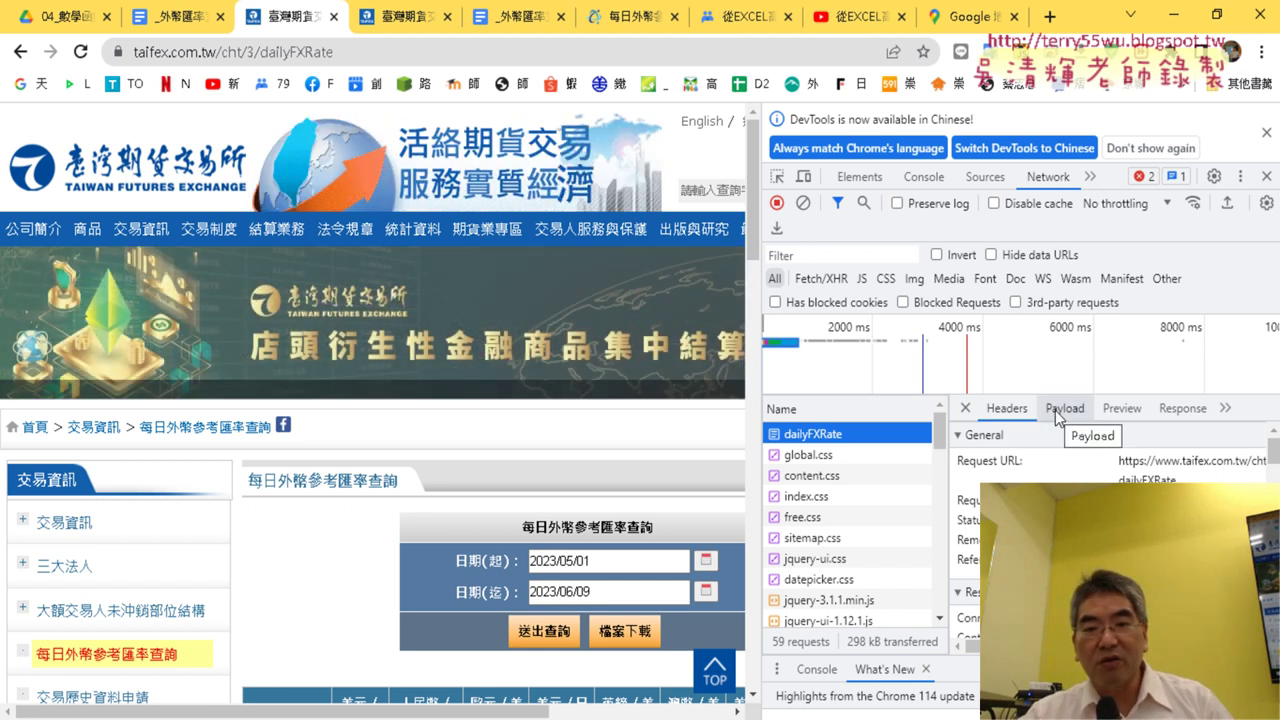
click(1055, 410)
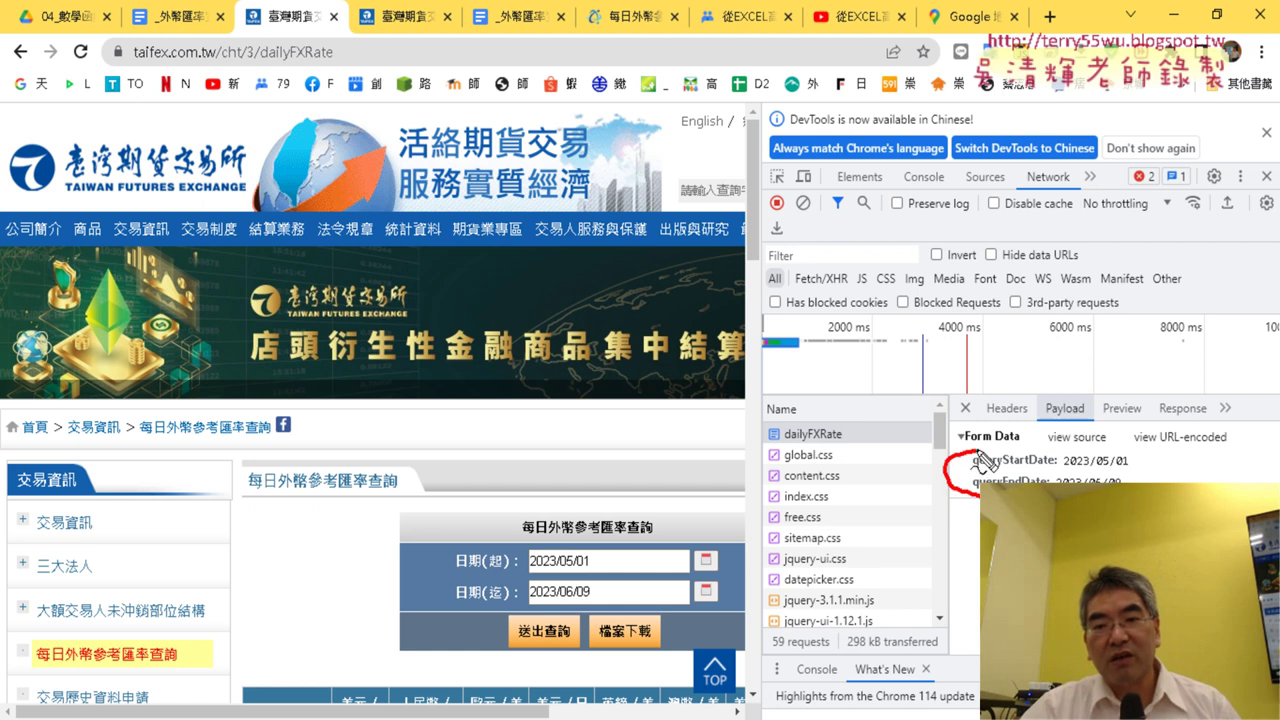
drag(976, 458, 1153, 456)
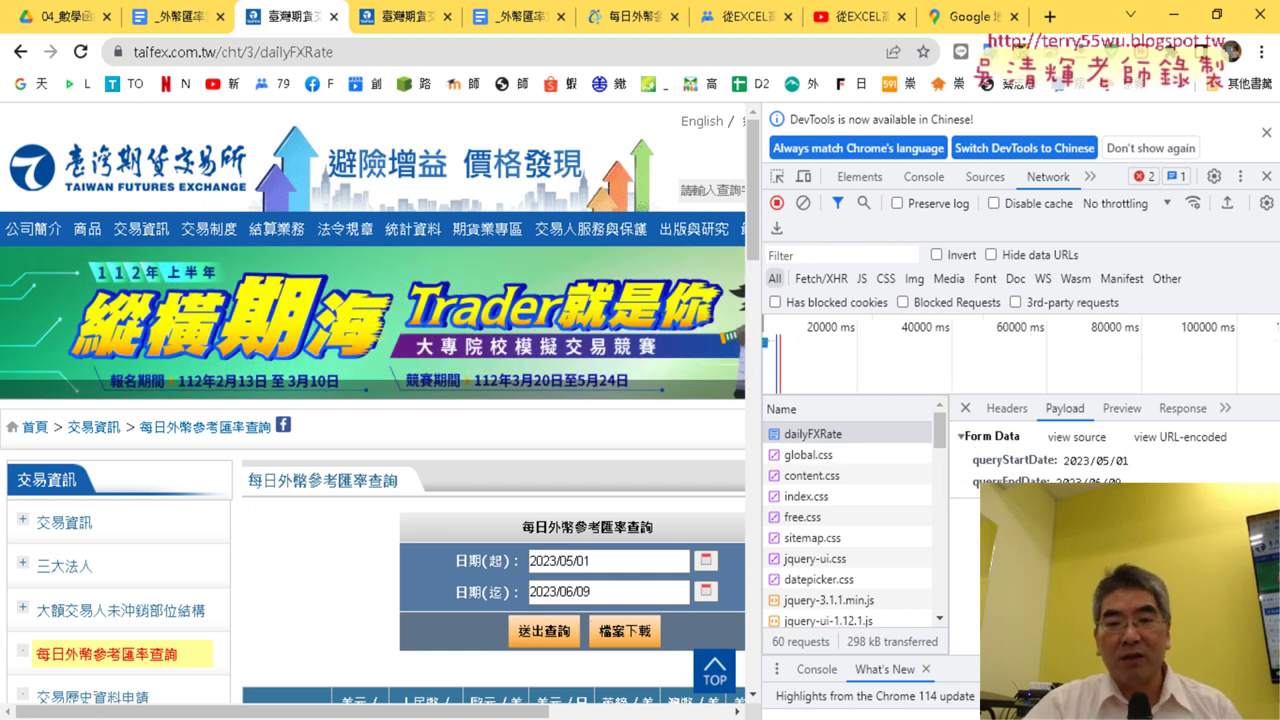
Step: Copy the queryStartDate form entry and return to the VBA editor
click(1122, 466)
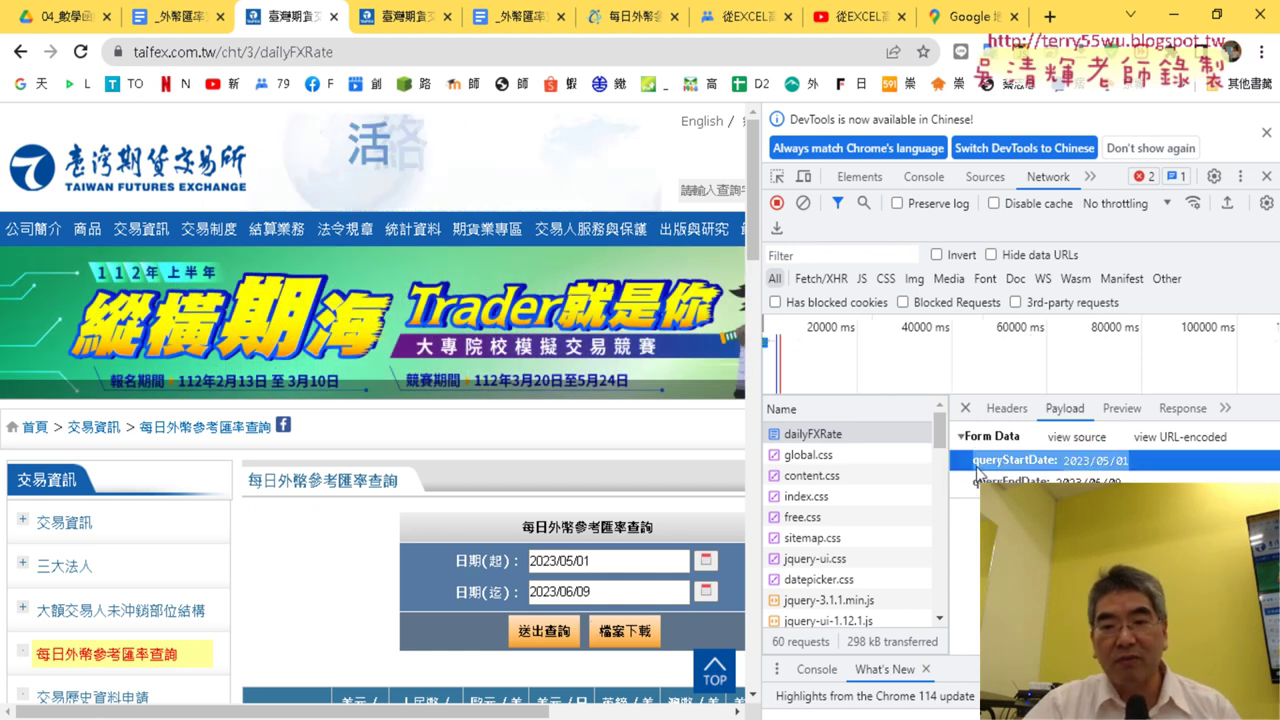
right_click(972, 467)
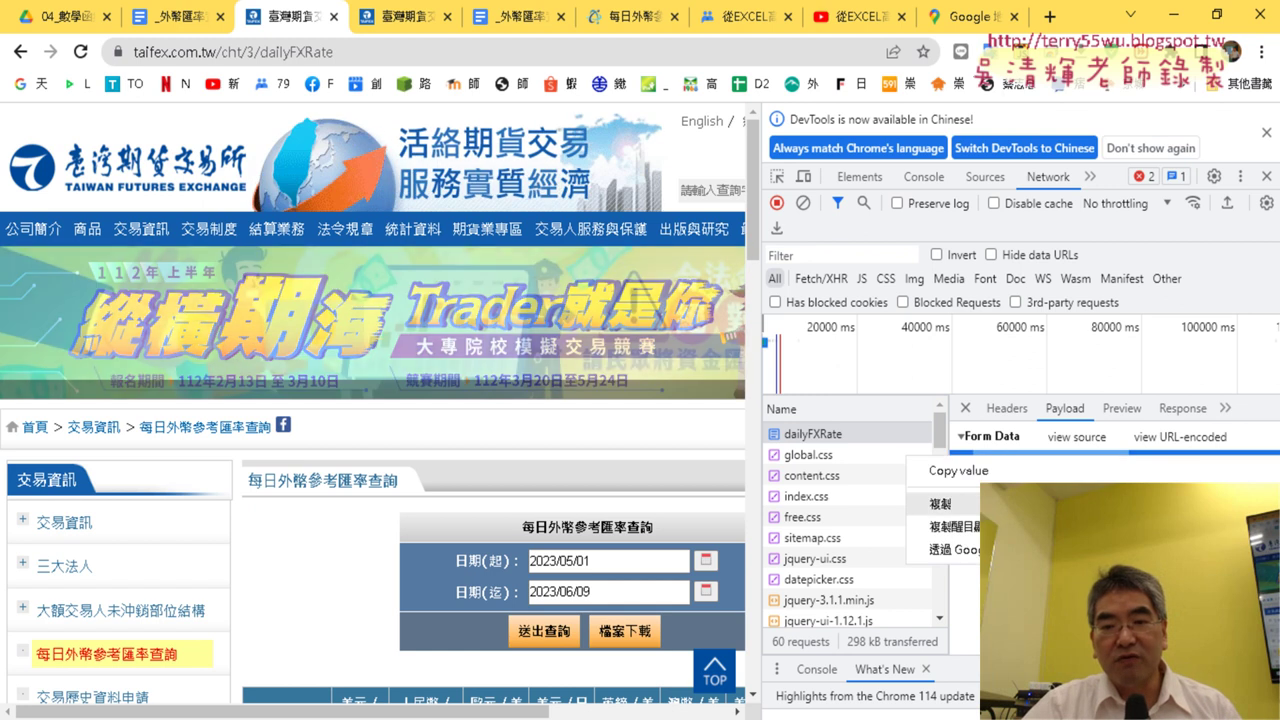
click(990, 477)
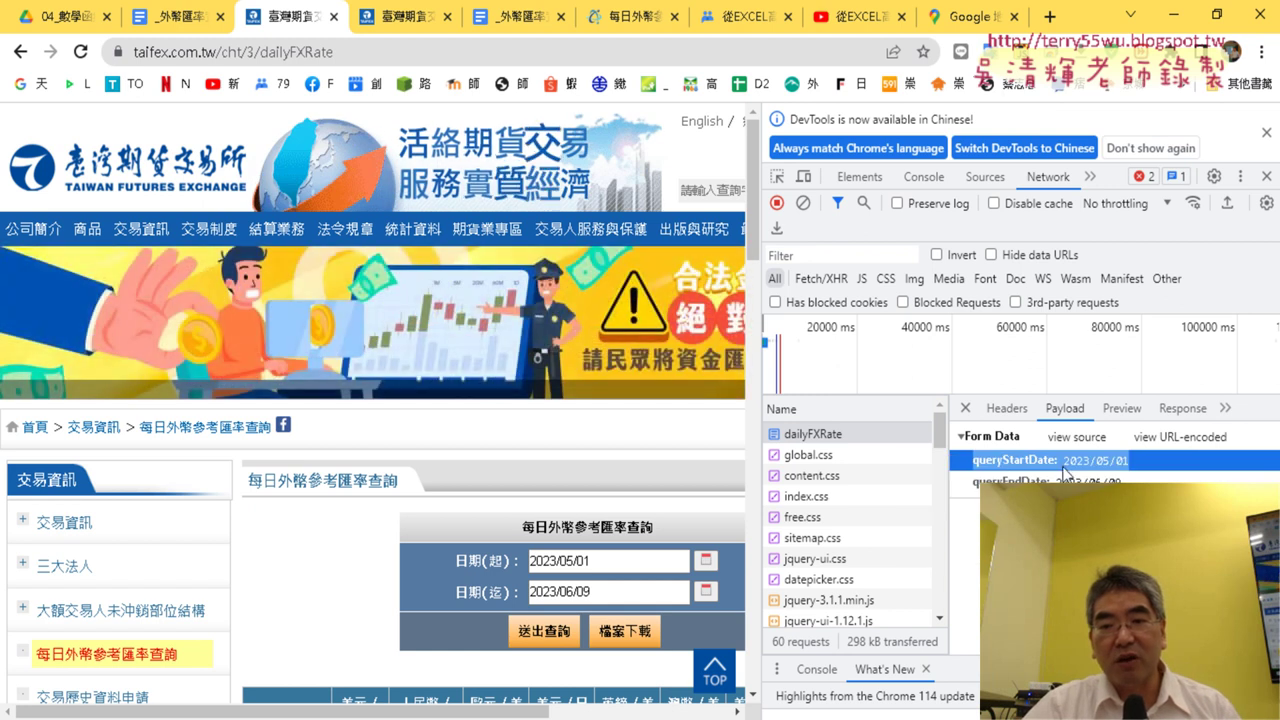
mouse_move(480, 715)
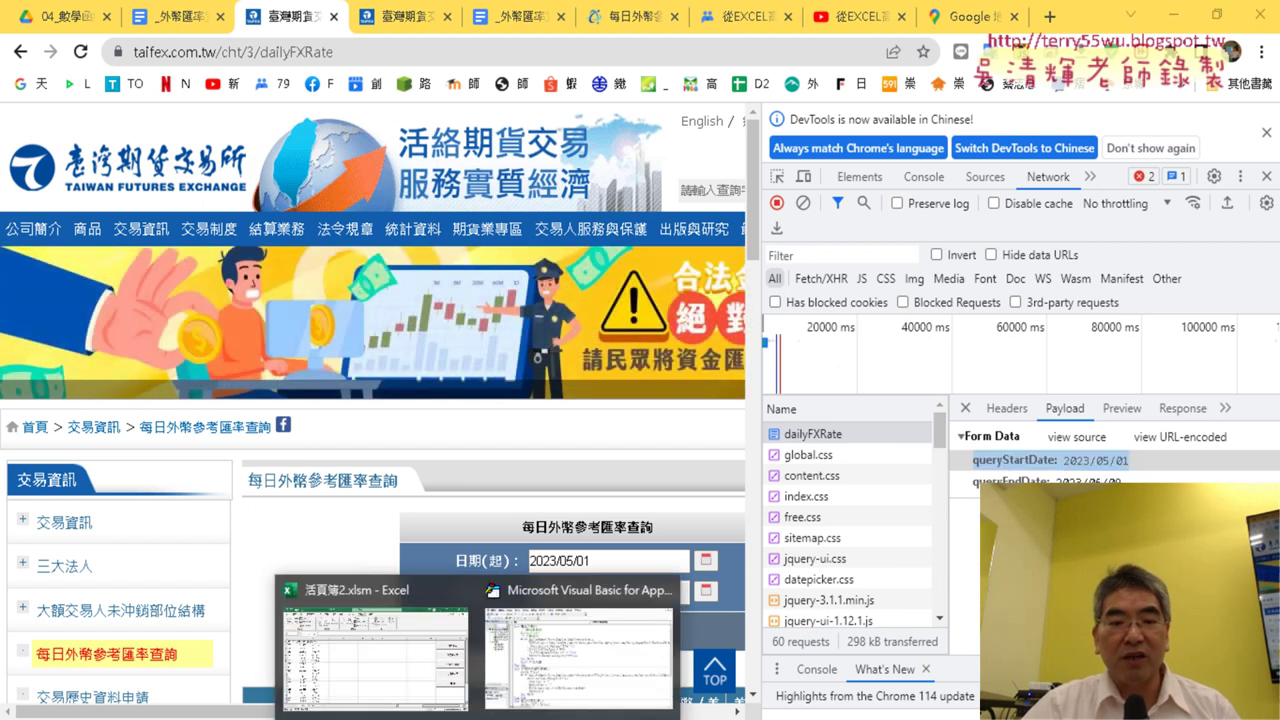
click(588, 640)
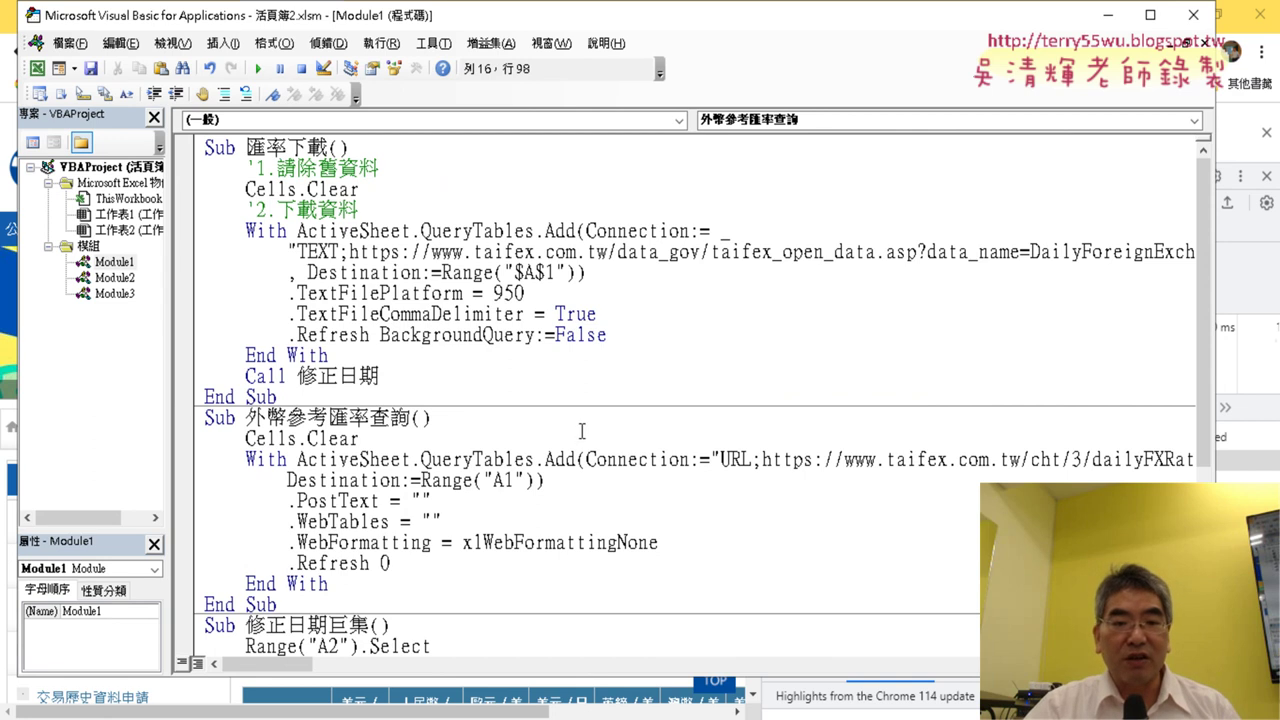
Step: Paste queryStartDate into .PostText so it reads queryStartDate=2023/05/01&, then return to Chrome
scroll(581, 431, down, 2)
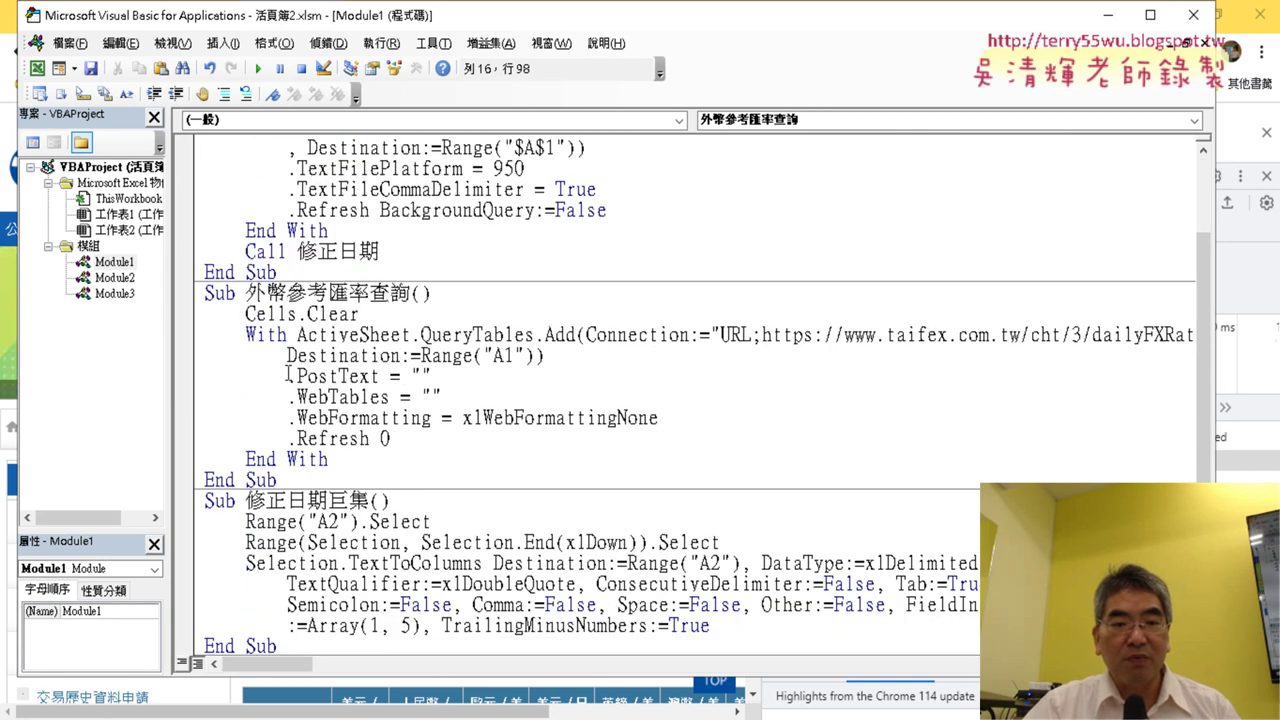
drag(288, 375, 380, 378)
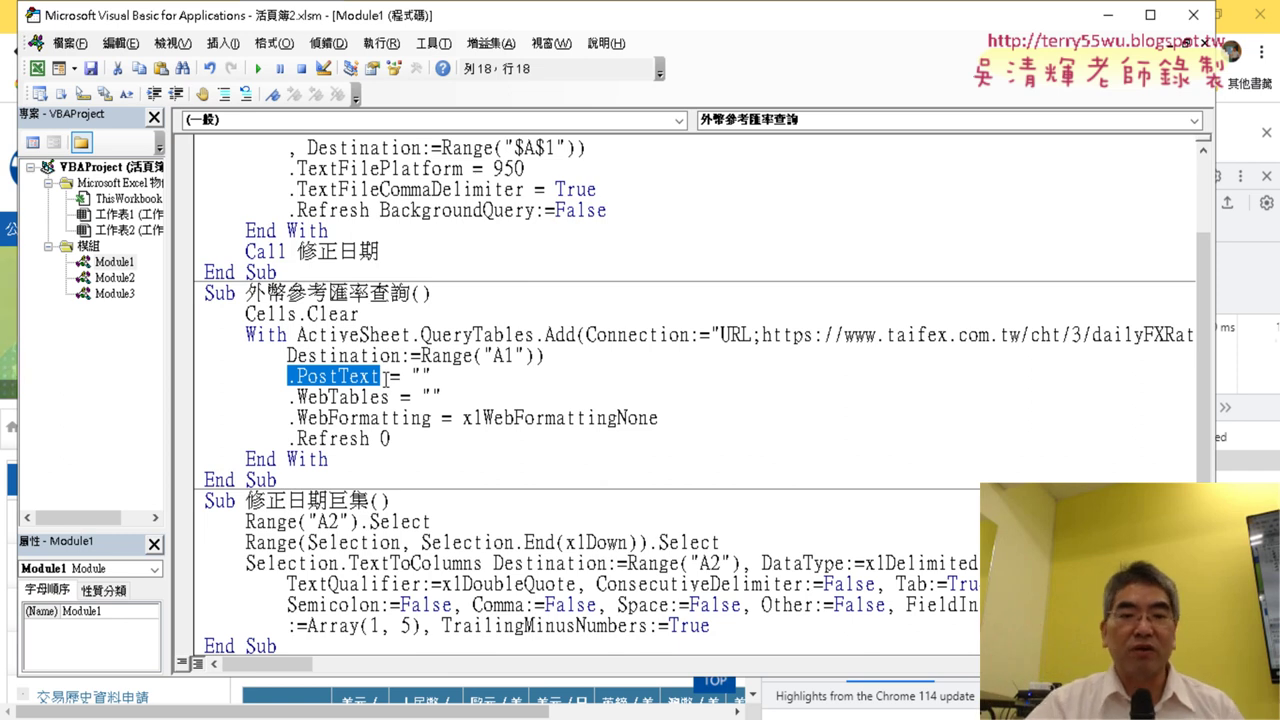
click(420, 376)
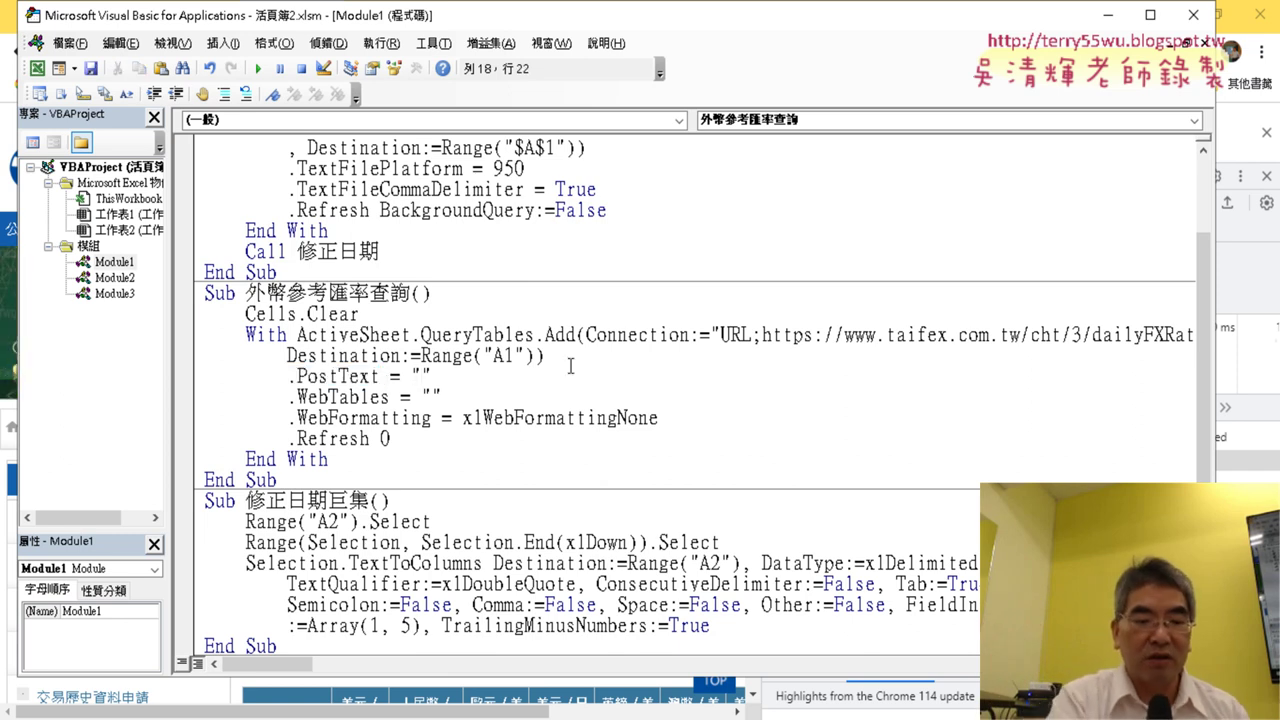
text(queryStartDate: 2023/05/01)
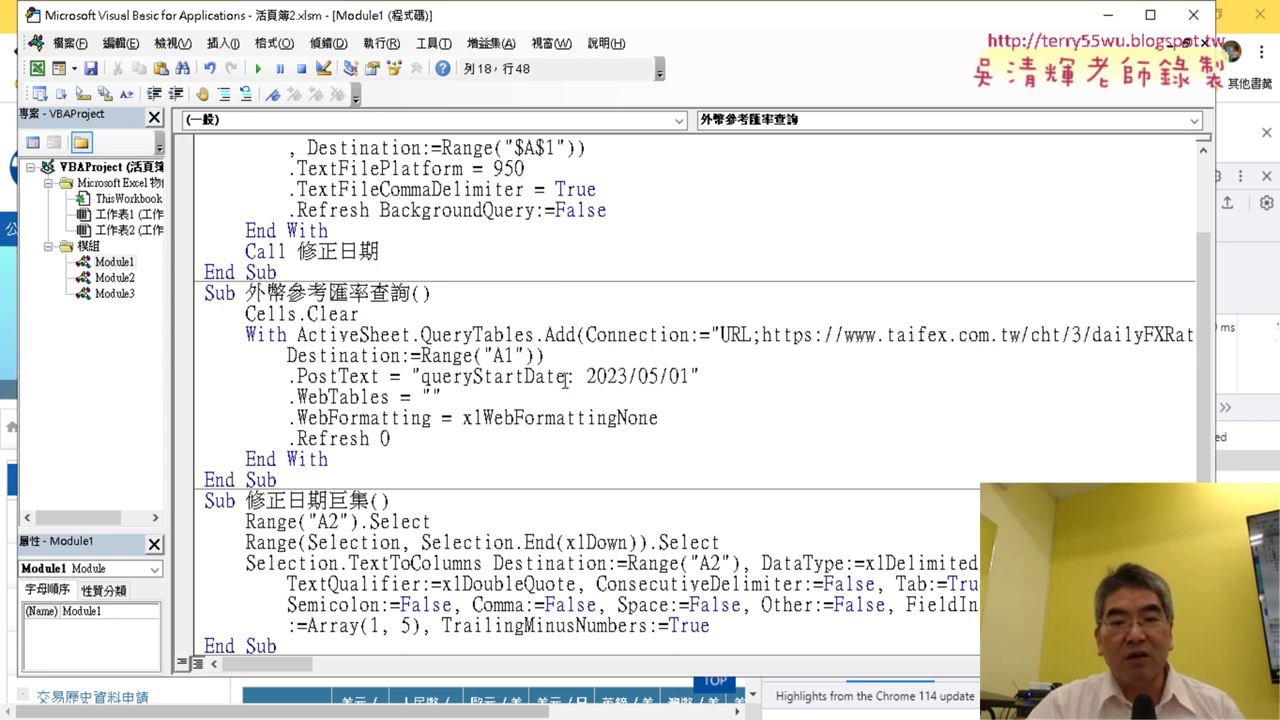
drag(566, 381, 579, 384)
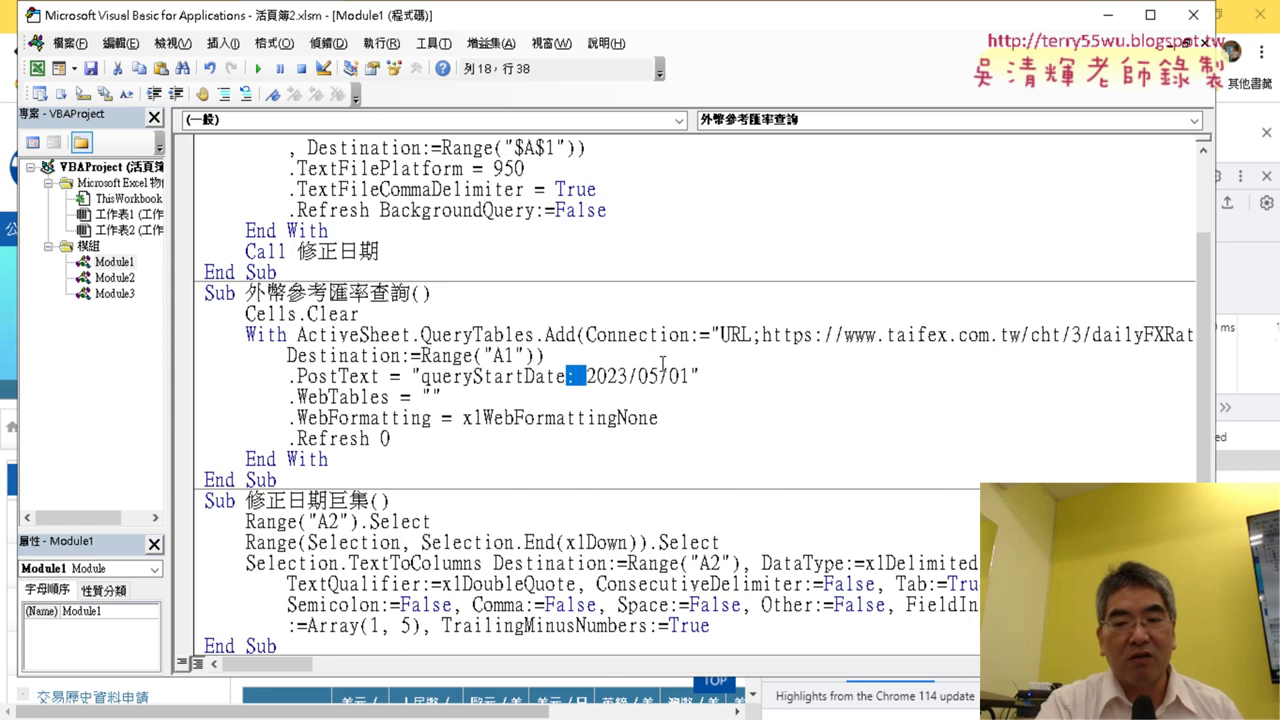
text(=)
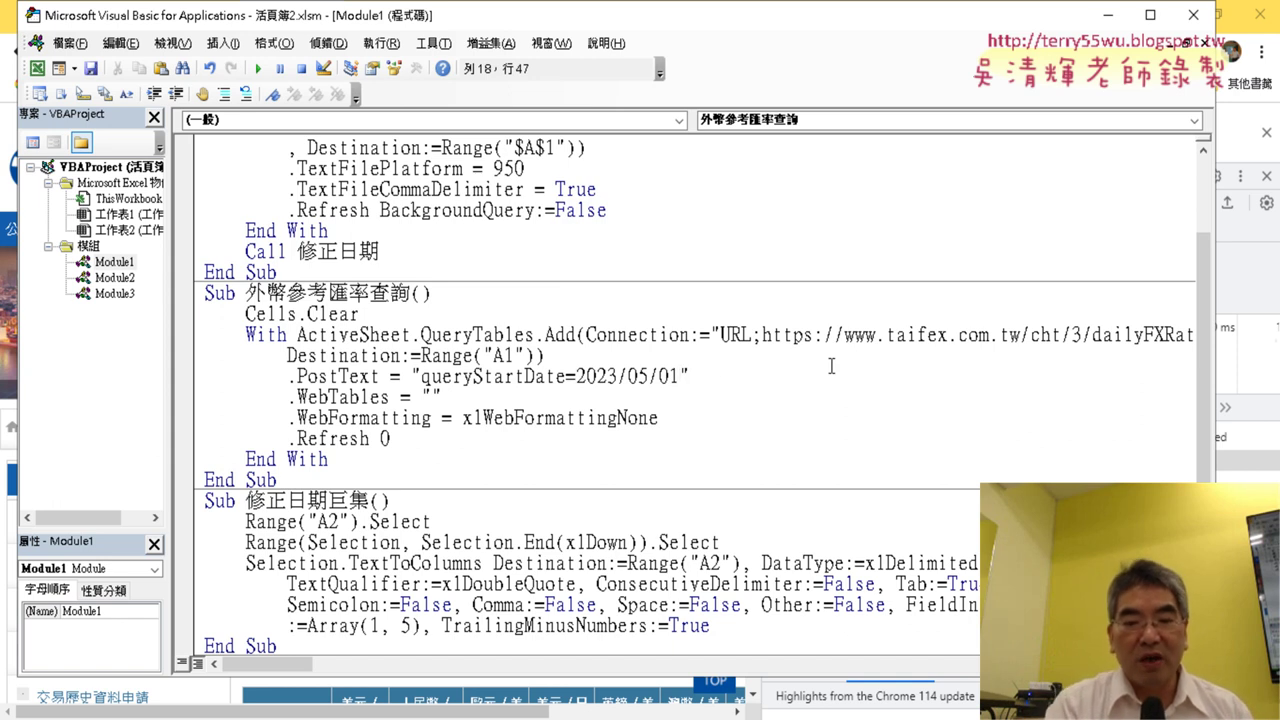
text(&)
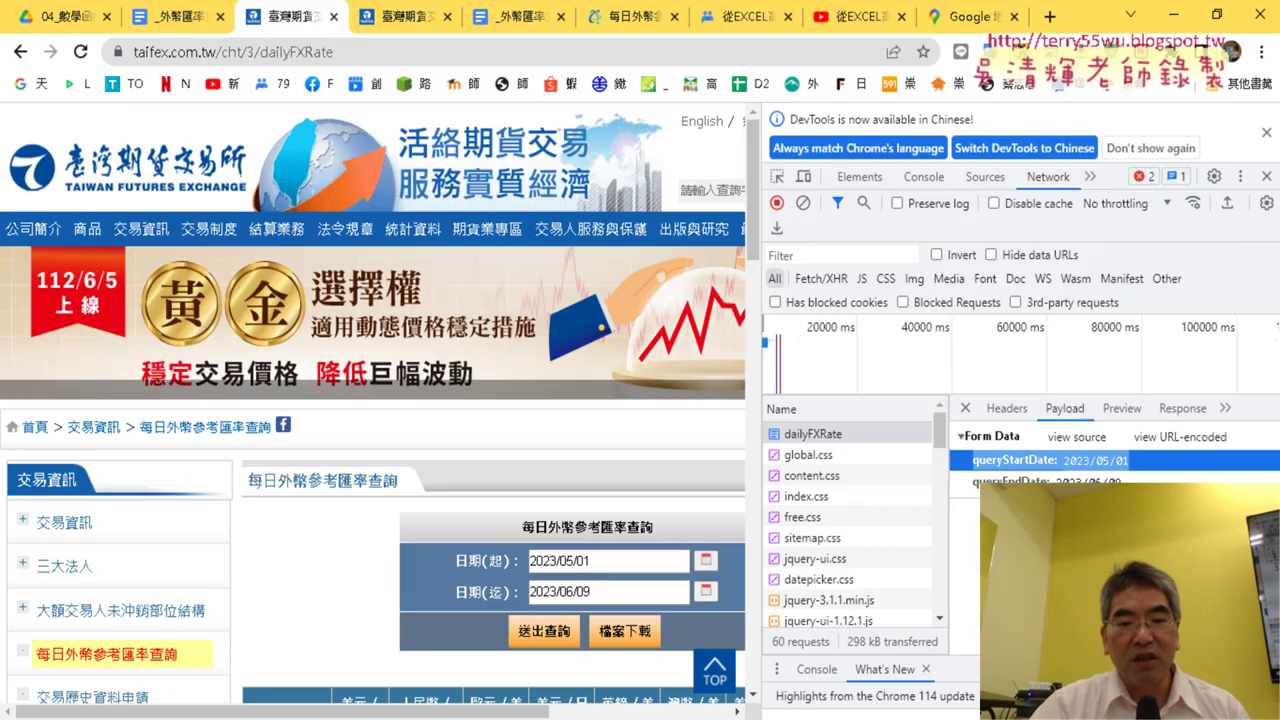
key(alt+Tab)
Step: Copy the queryEndDate form value and return to the VBA editor
click(1020, 479)
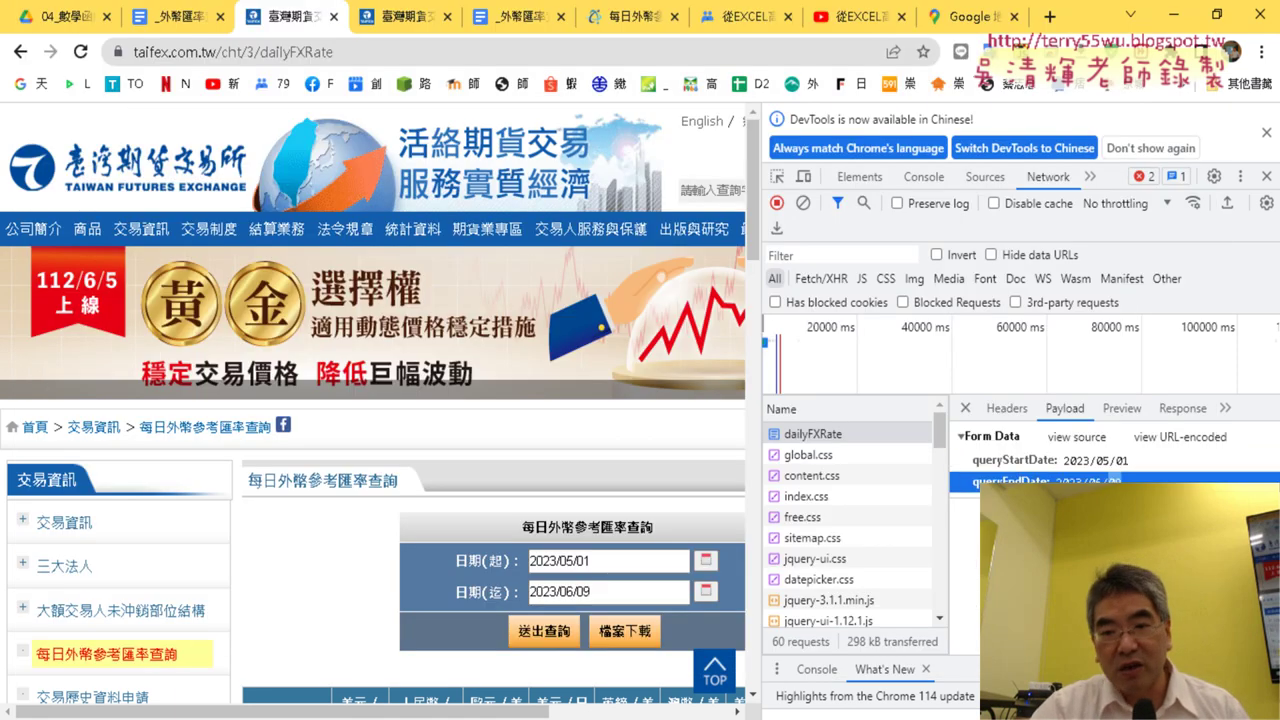
right_click(975, 492)
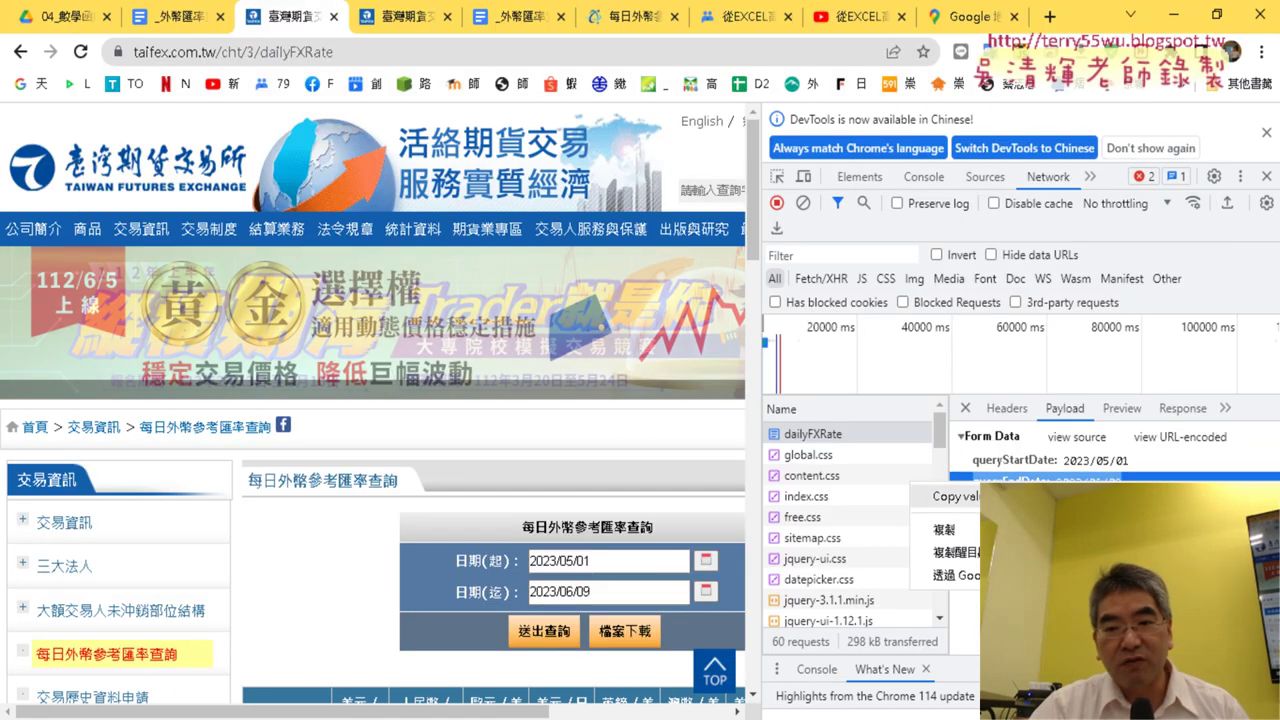
click(945, 496)
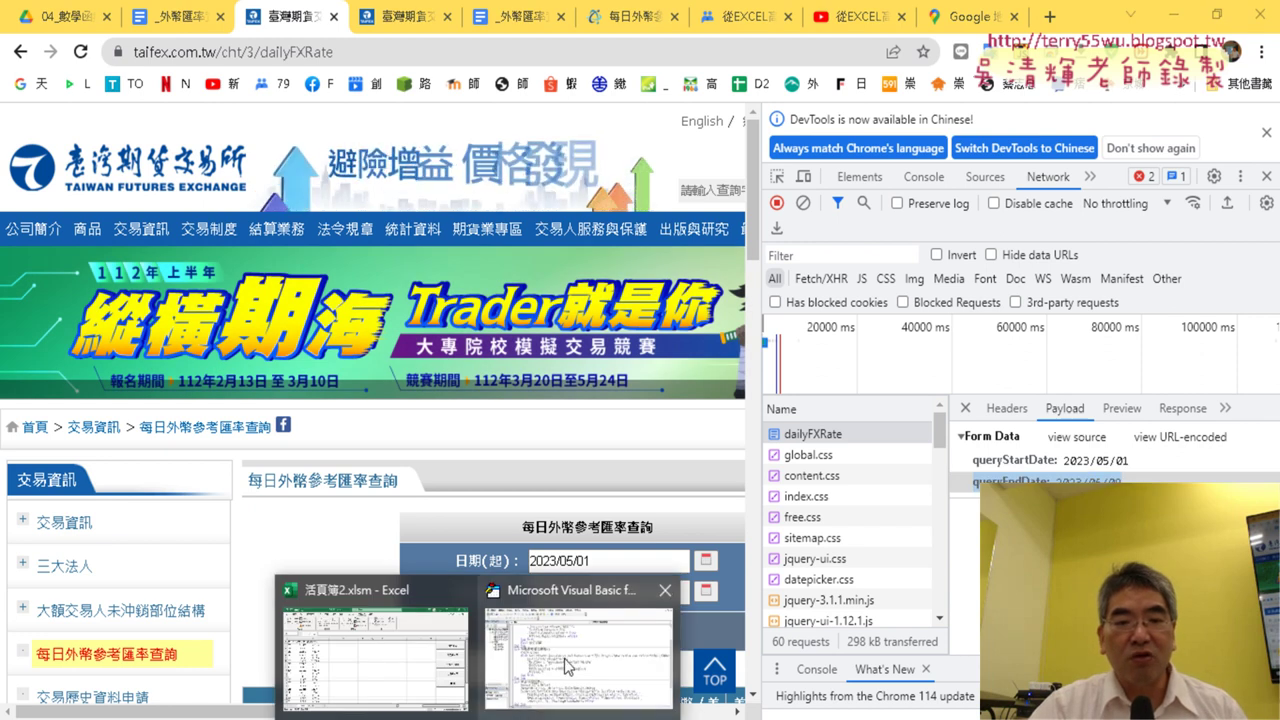
click(585, 650)
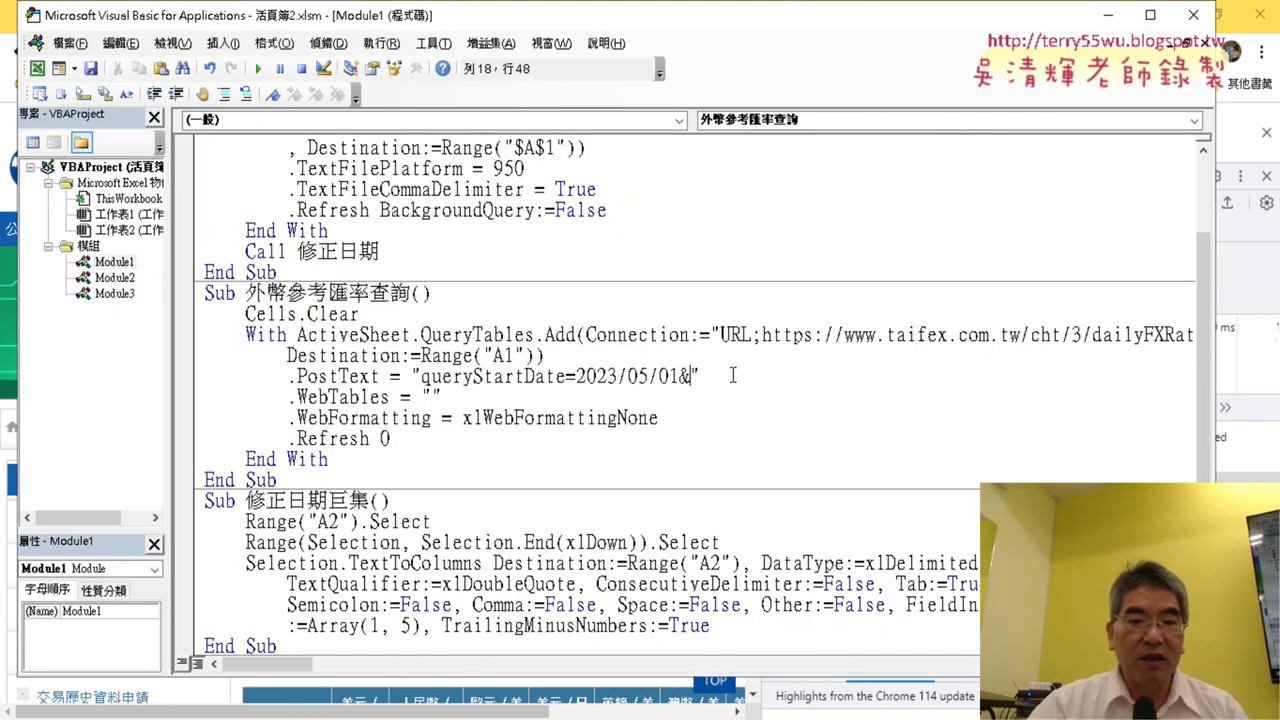
Step: Append queryEndDate=2023/06/09 to the .PostText string, replacing the colon with '='
text(queryEndDate: 2023/06/09)
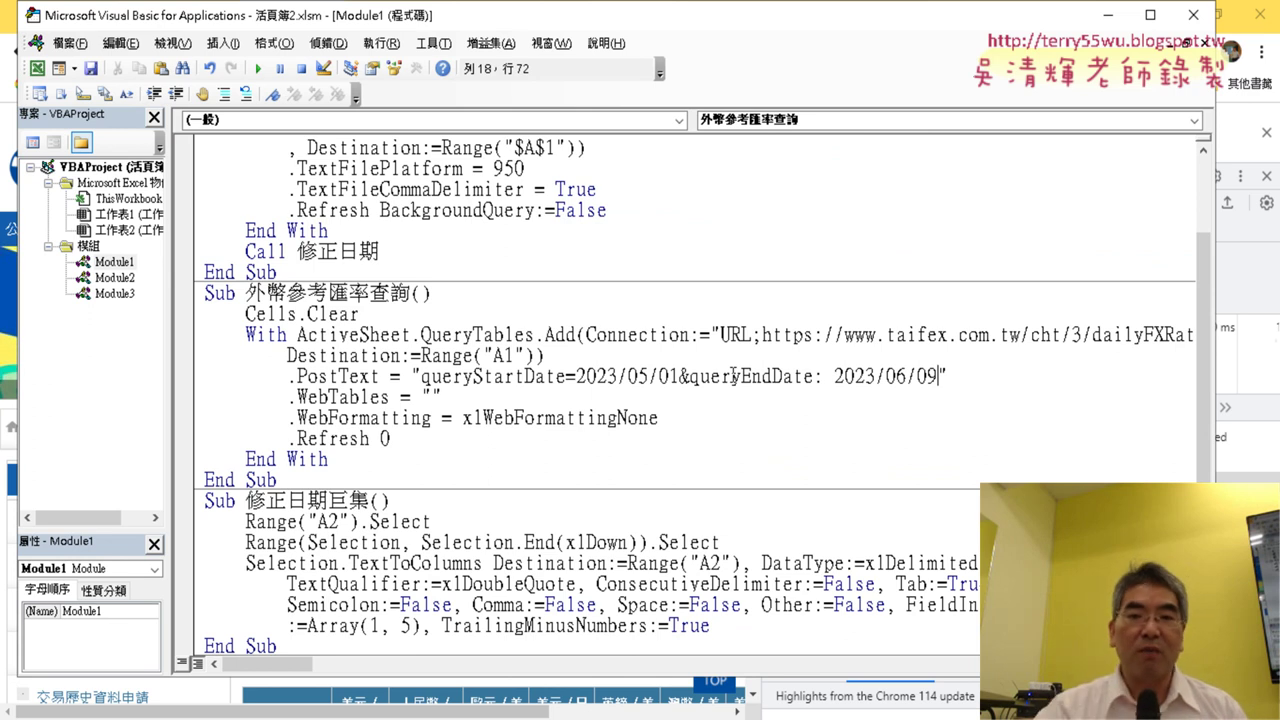
click(866, 377)
key(shift+Right)
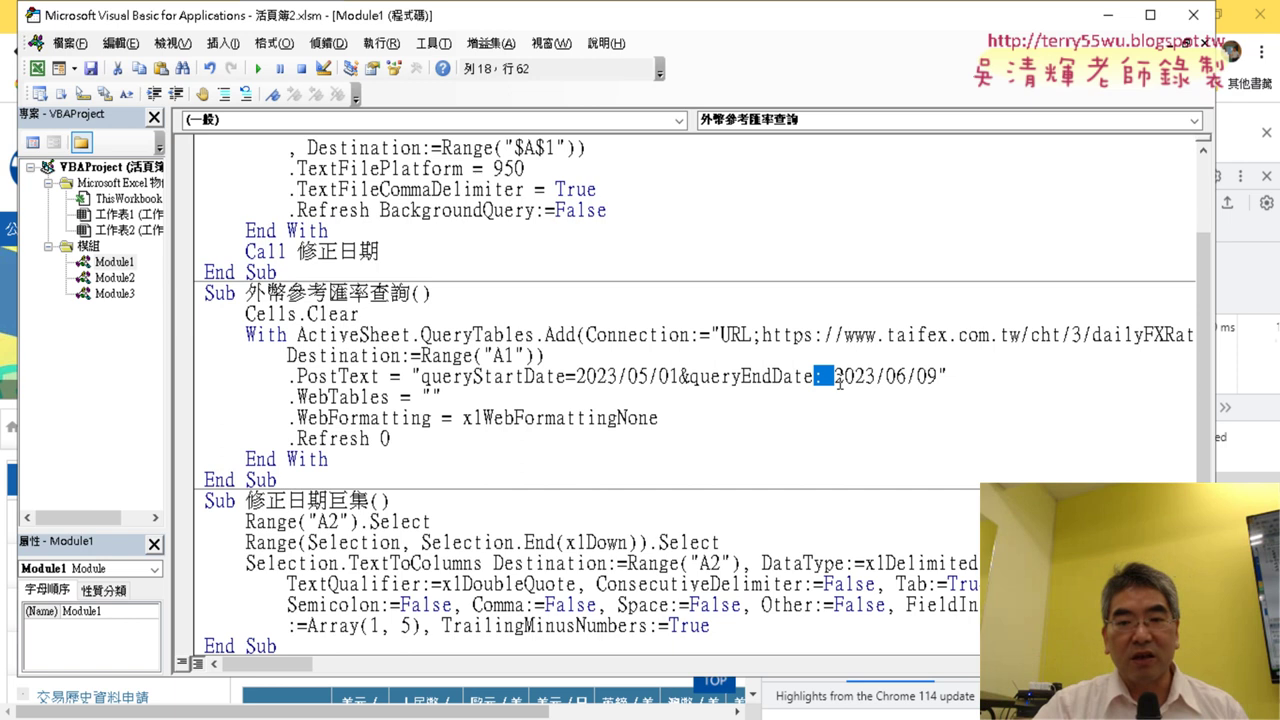
text(=)
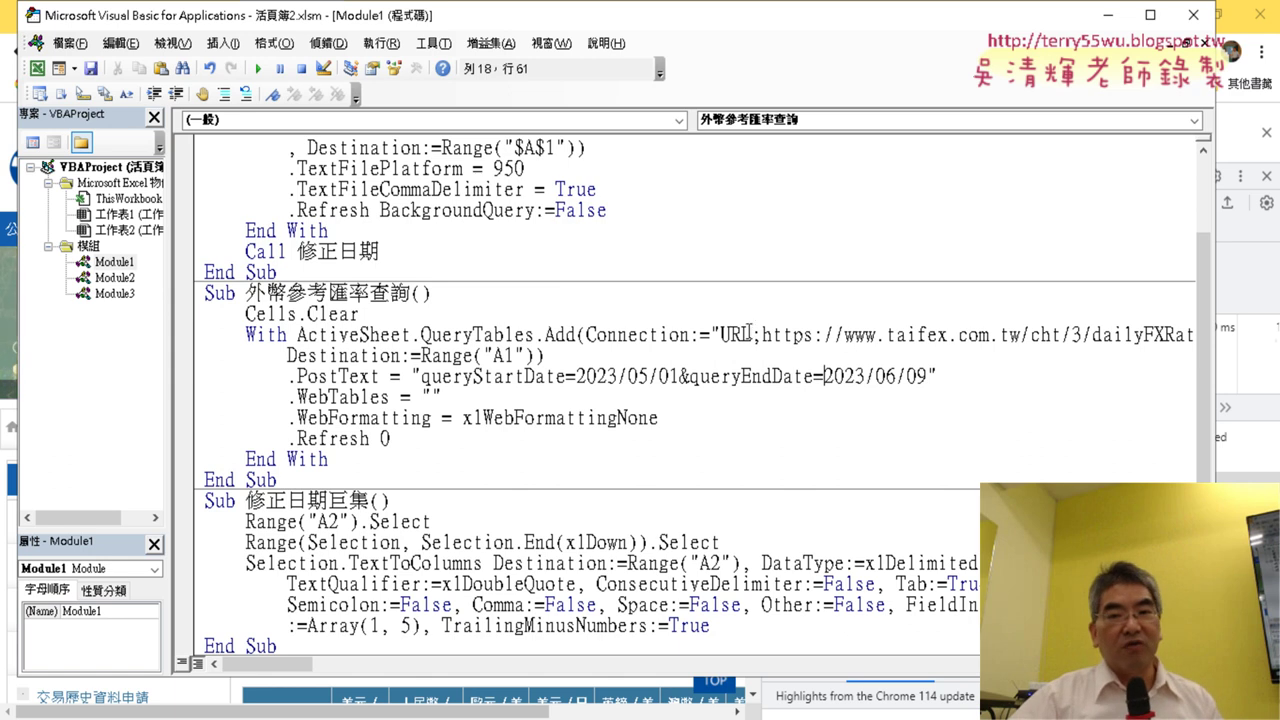
Step: Change the start date month so the query begins at 2023/01/01
drag(721, 335, 776, 335)
click(845, 349)
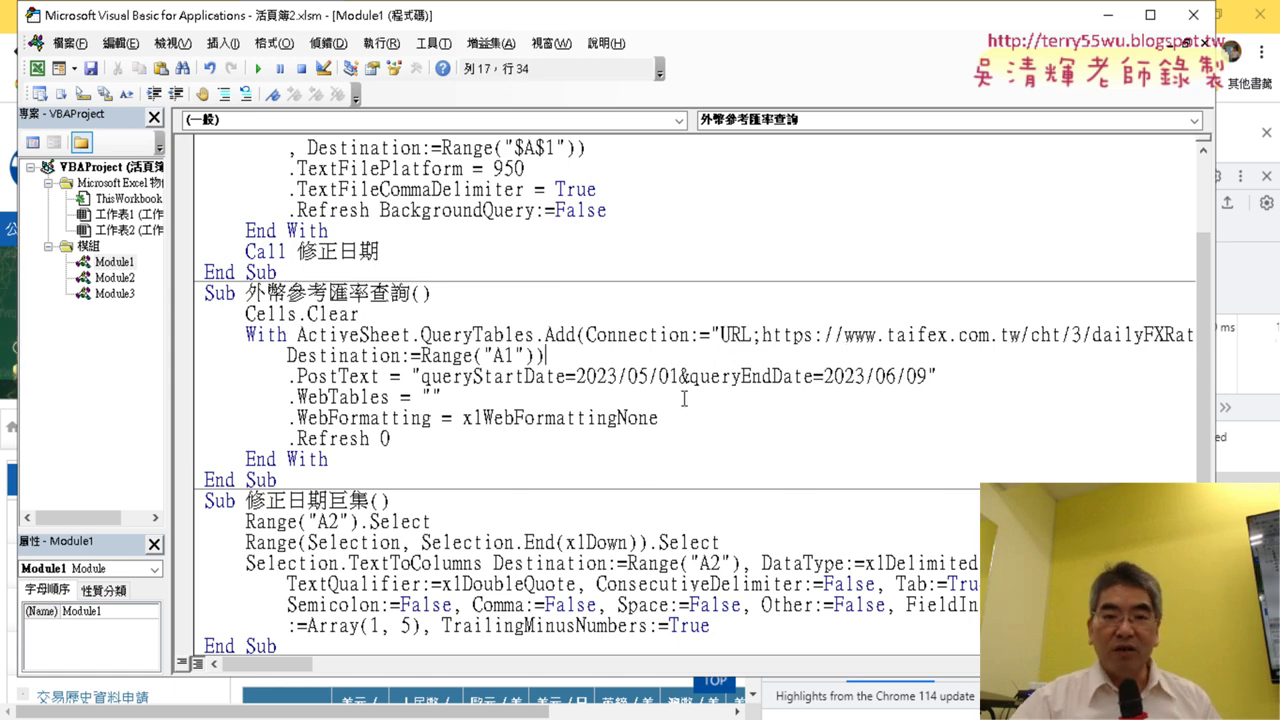
drag(577, 376, 670, 376)
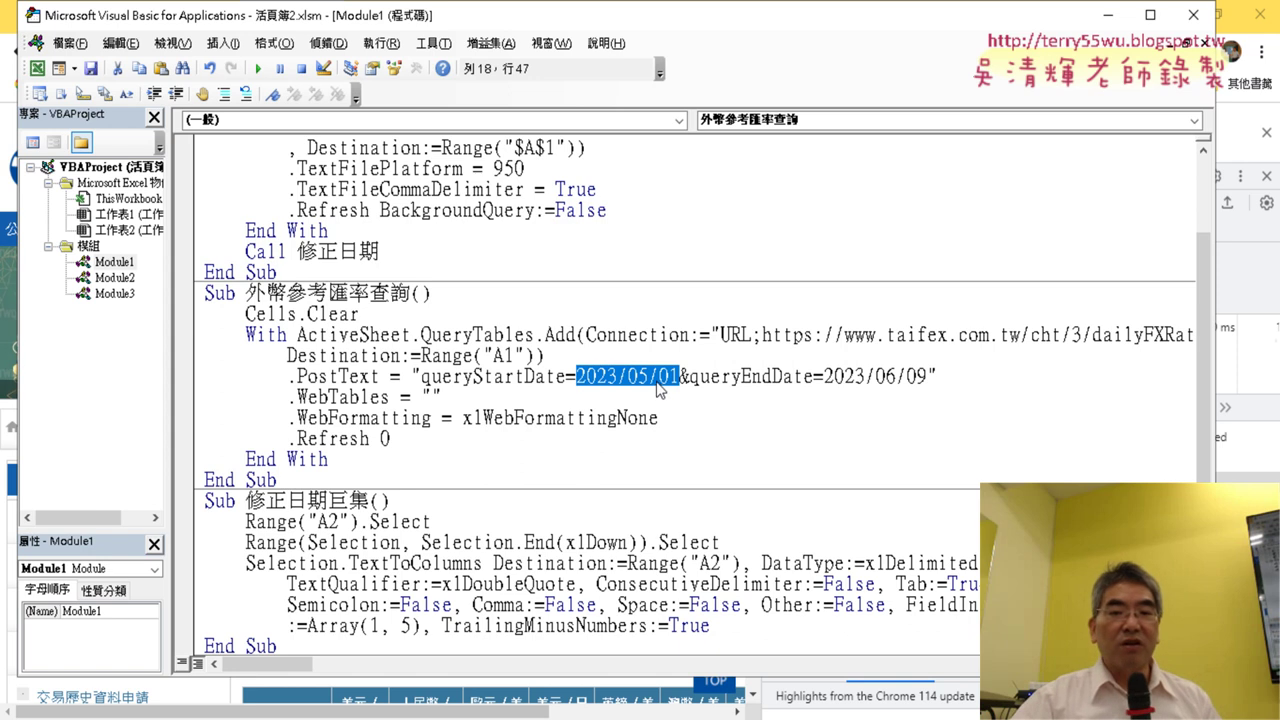
drag(648, 376, 637, 376)
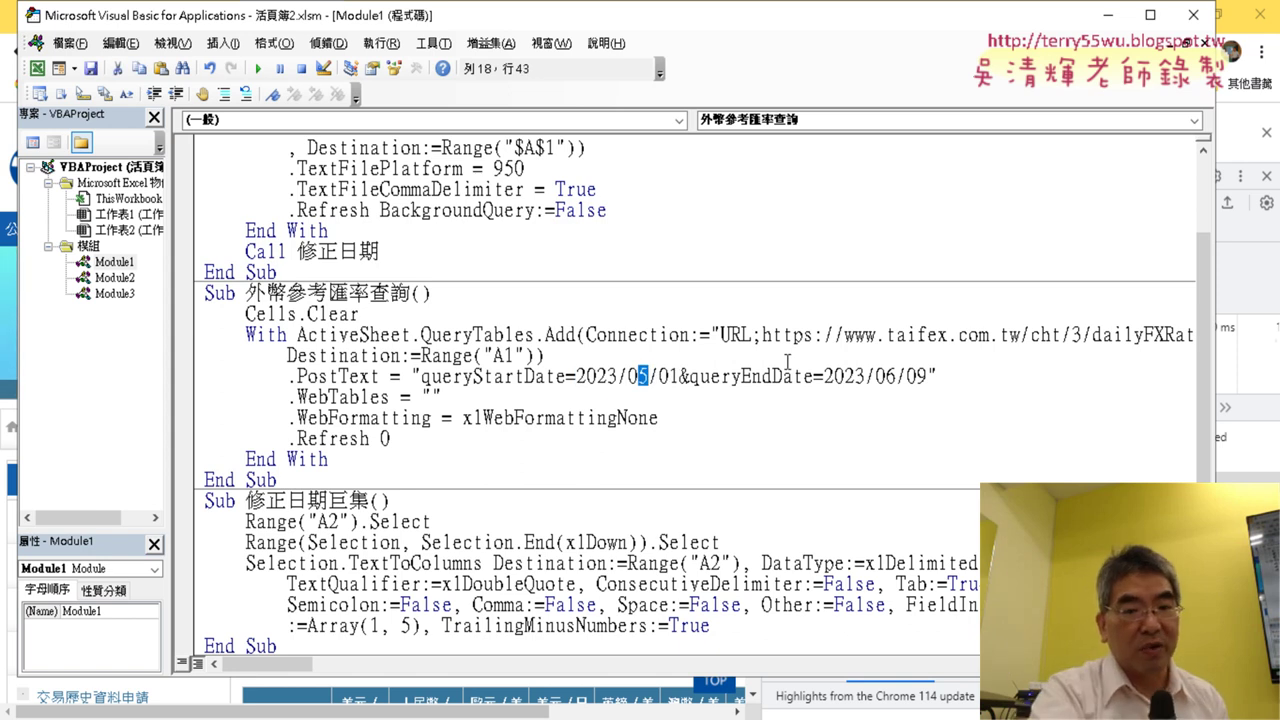
text(1)
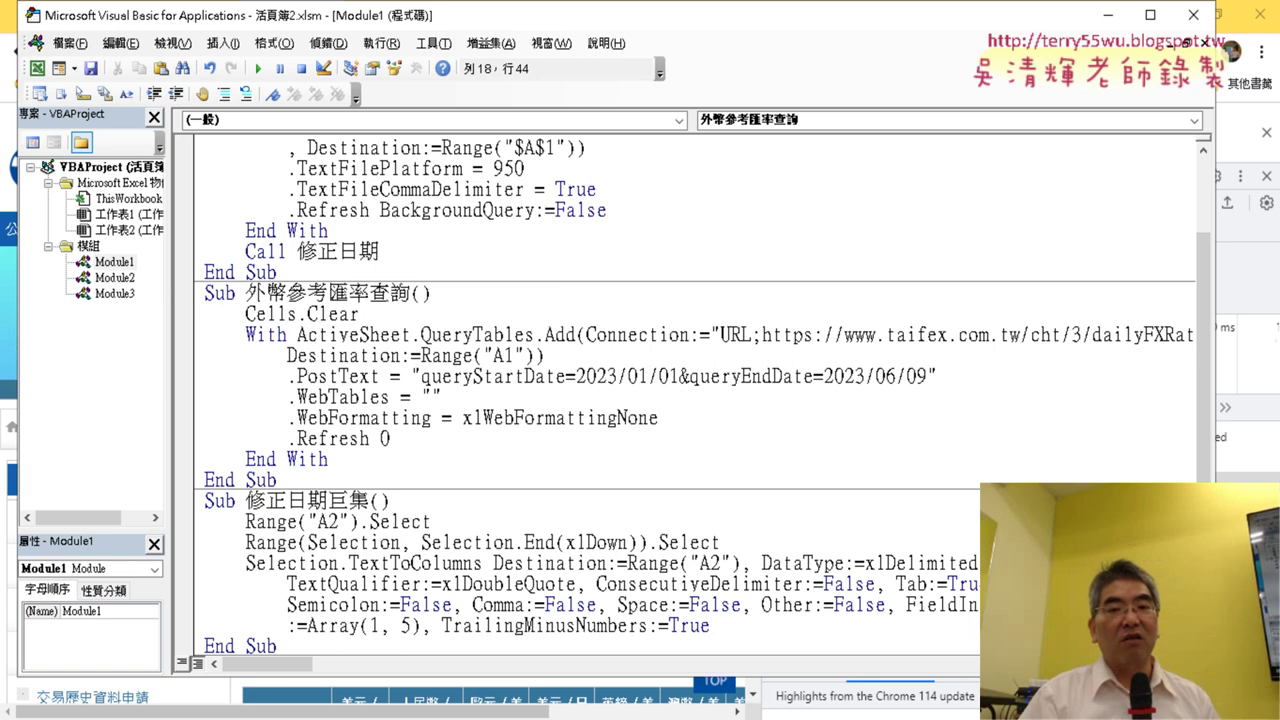
click(897, 378)
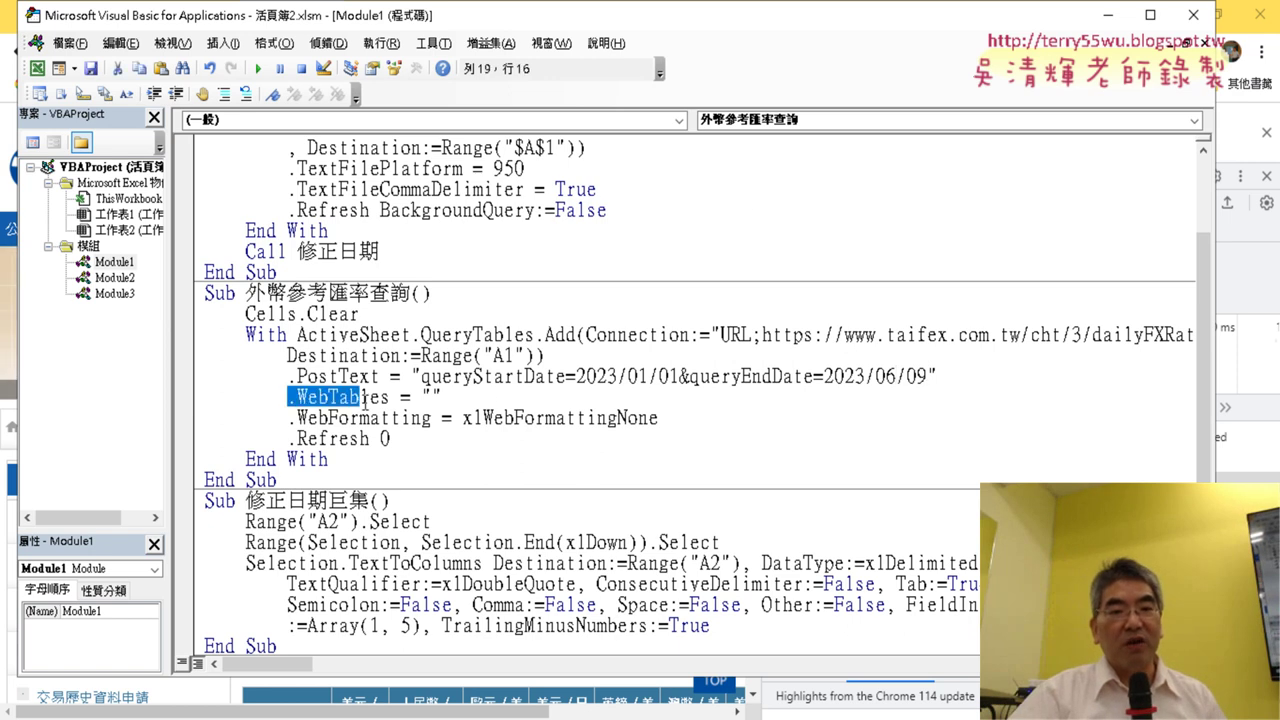
Step: Narrow the VBA editor window and move it right to reveal the browser
drag(364, 398, 440, 406)
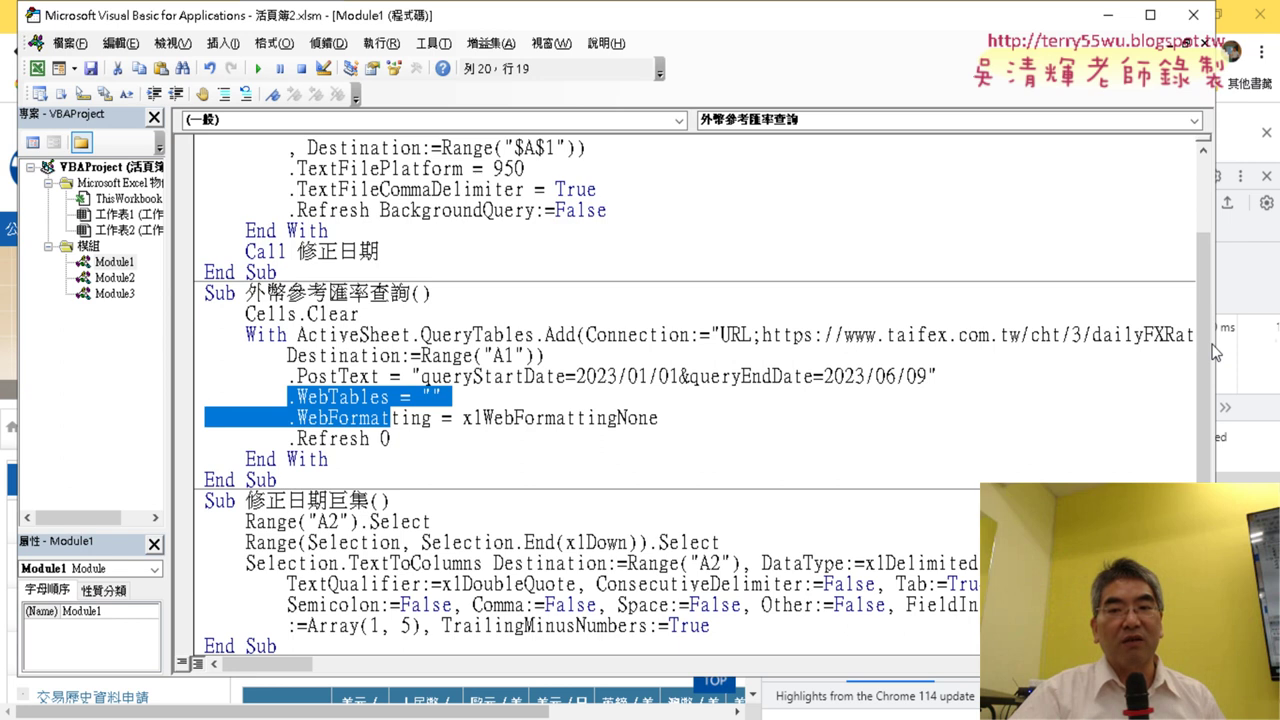
drag(1214, 344, 1080, 344)
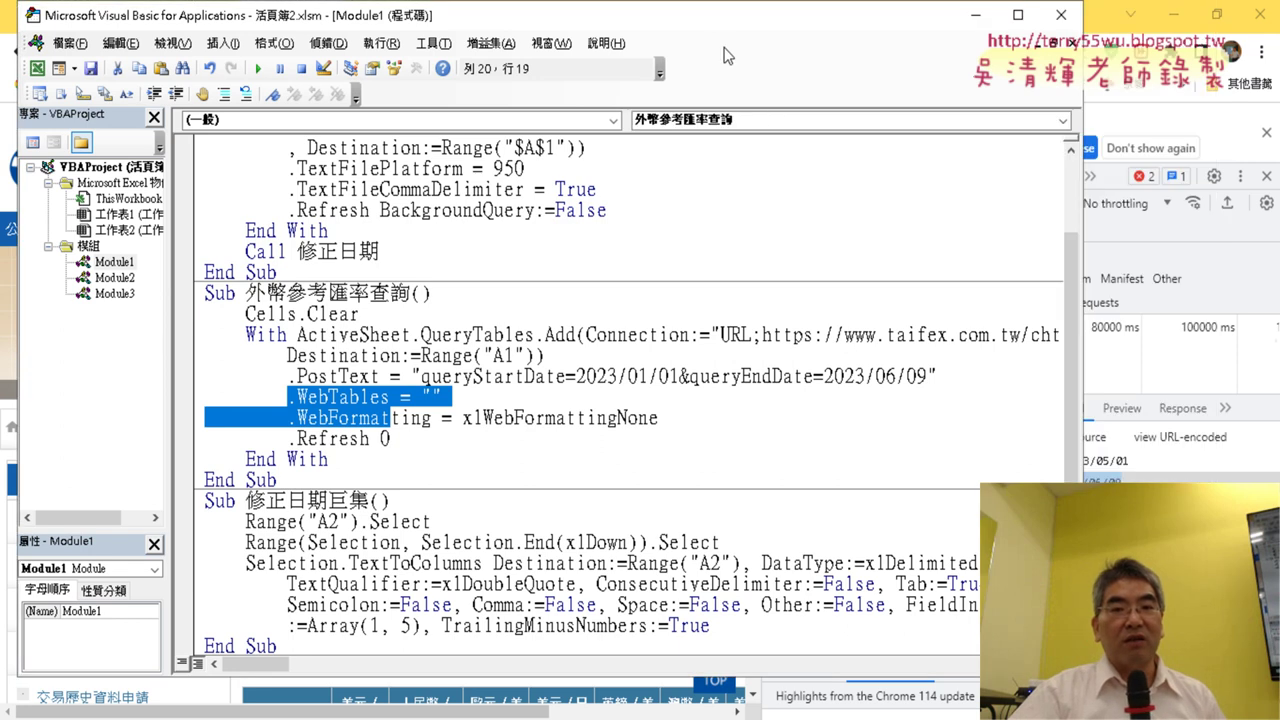
drag(726, 15, 1034, 22)
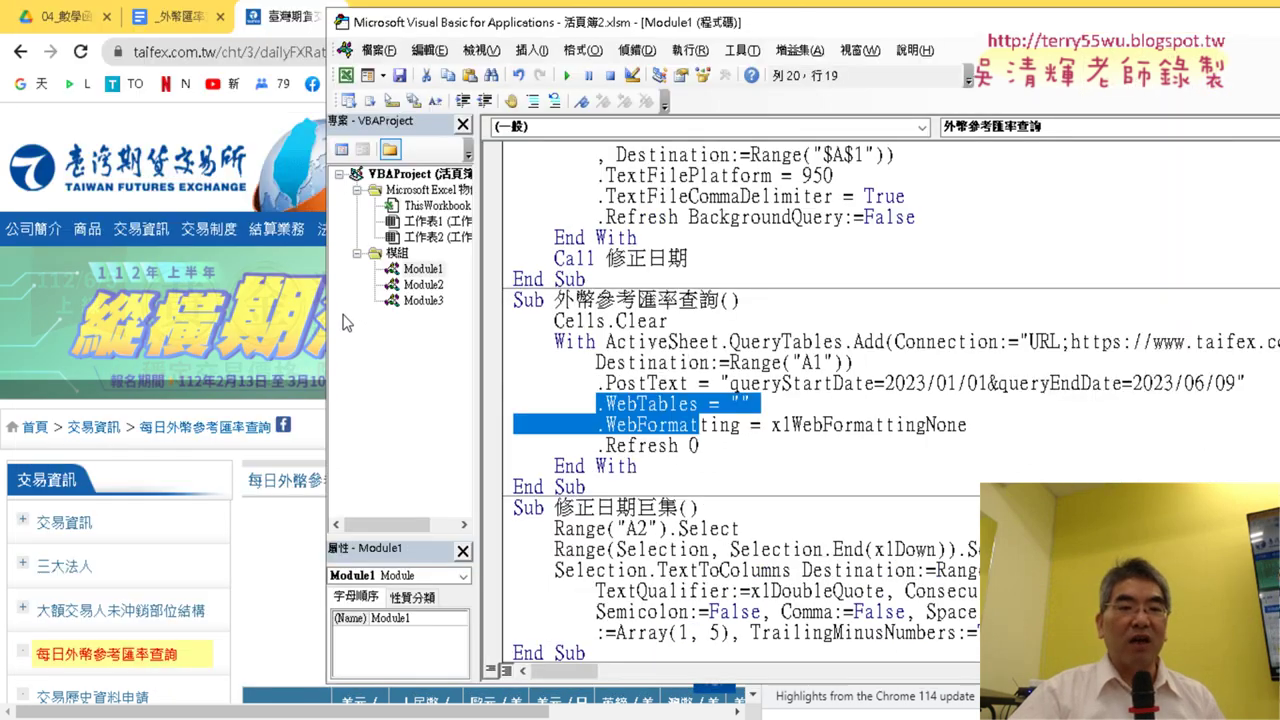
Step: Inspect the rate page's form markup in DevTools, annotate it, and bookmark the page
click(233, 488)
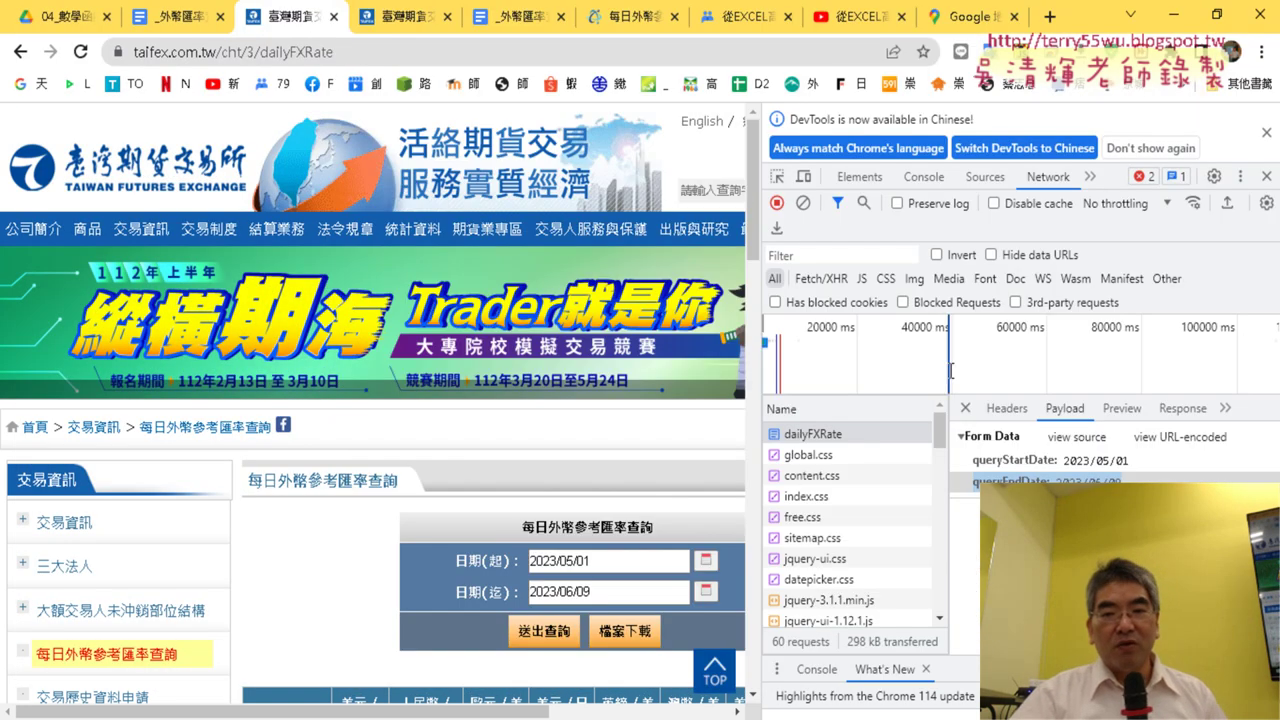
click(856, 178)
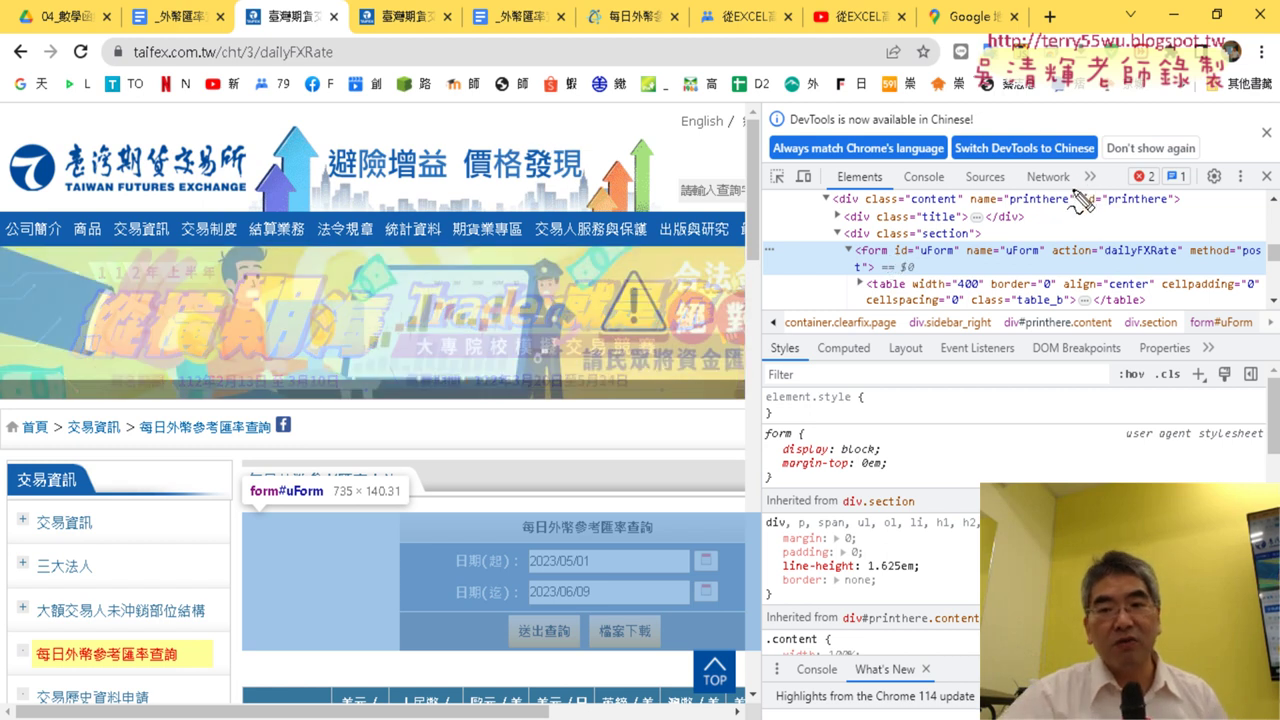
drag(1068, 190, 1050, 162)
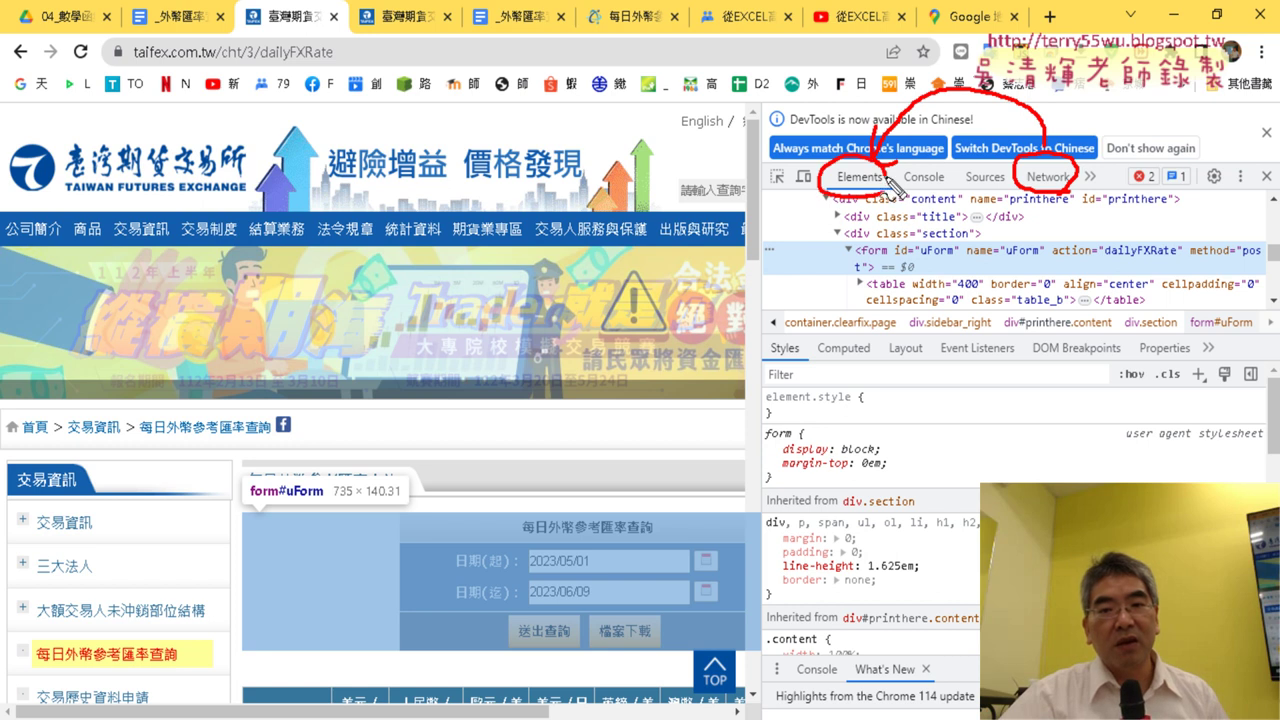
drag(782, 225, 763, 283)
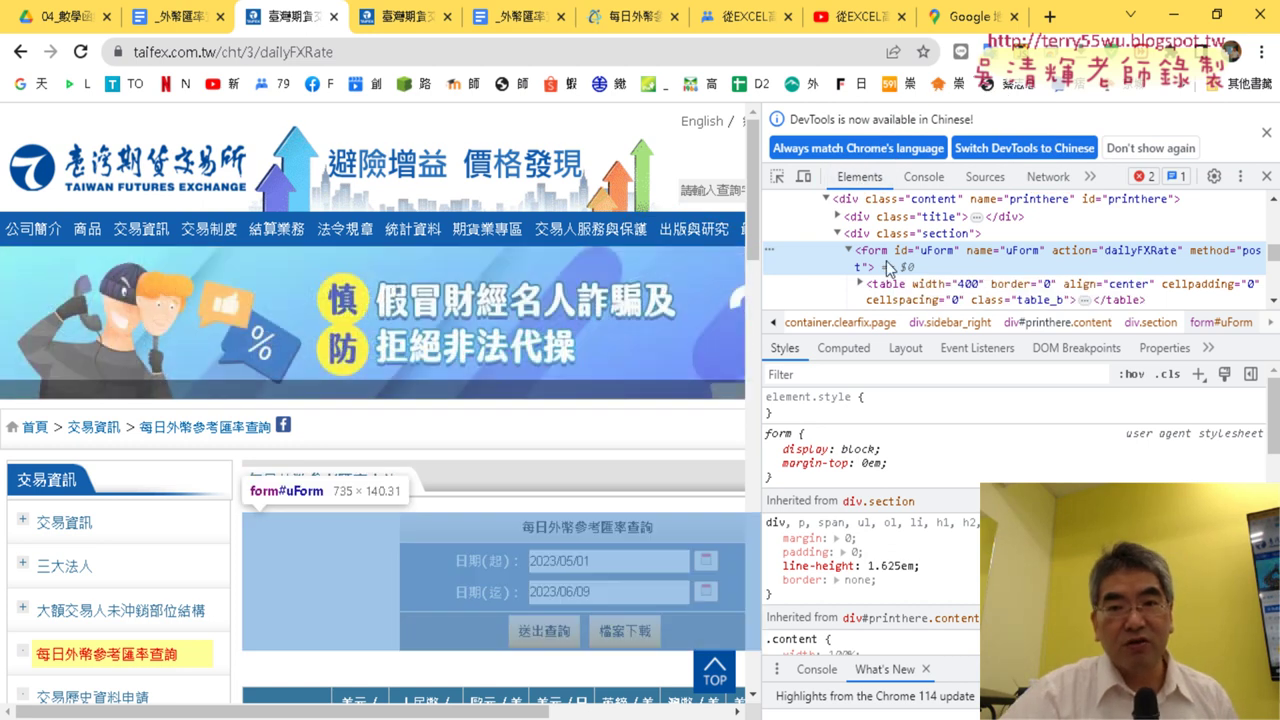
key(ctrl+d)
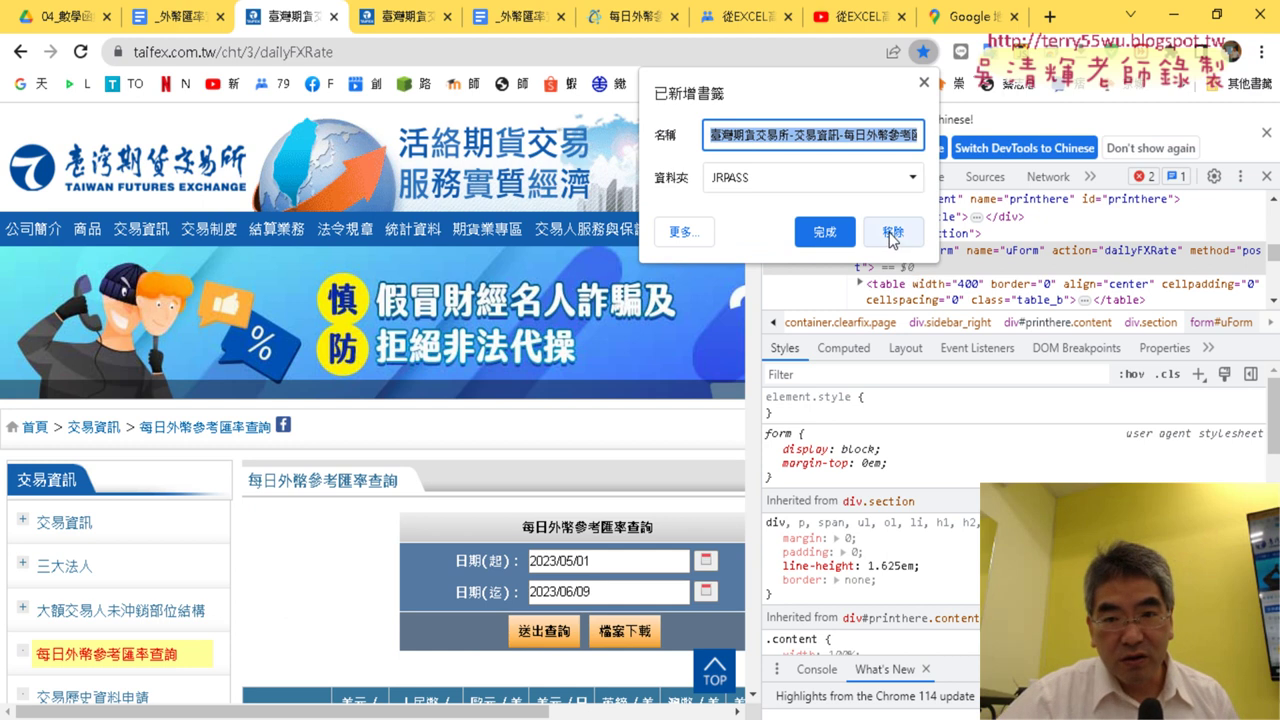
key(Escape)
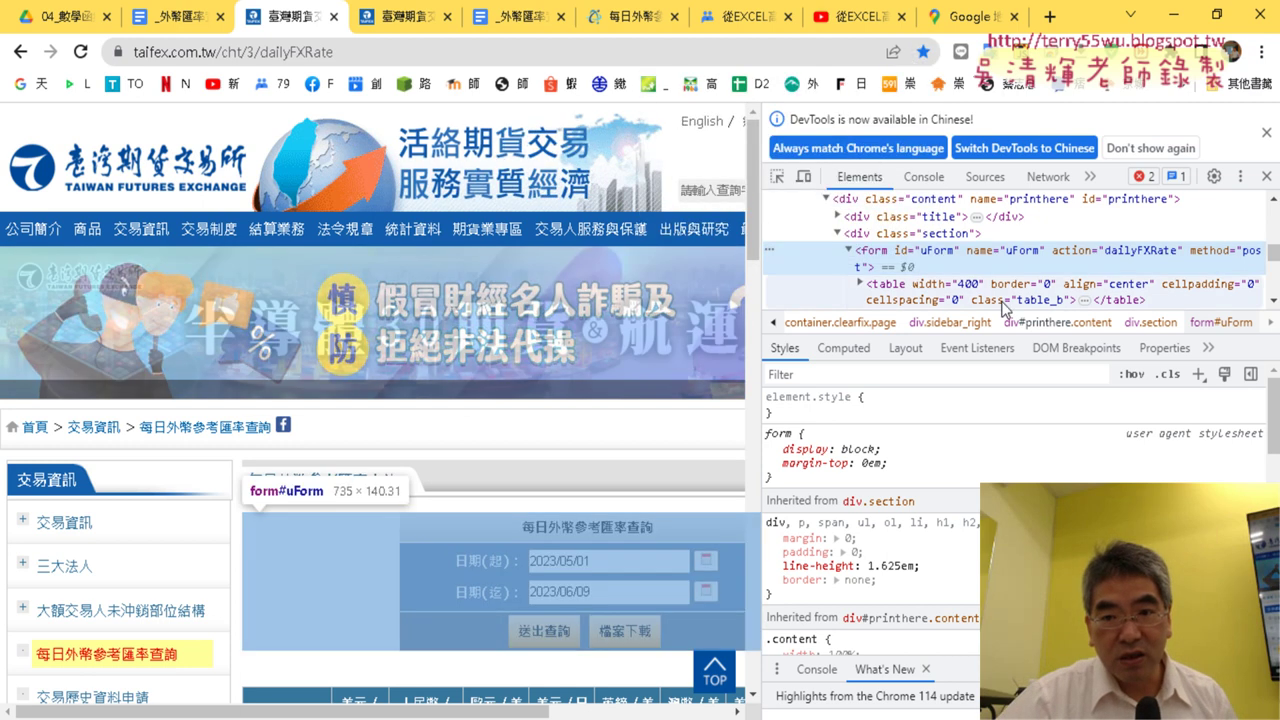
Step: Enlarge the element tree, select the section around the query form, and open element search
drag(1020, 334, 1020, 497)
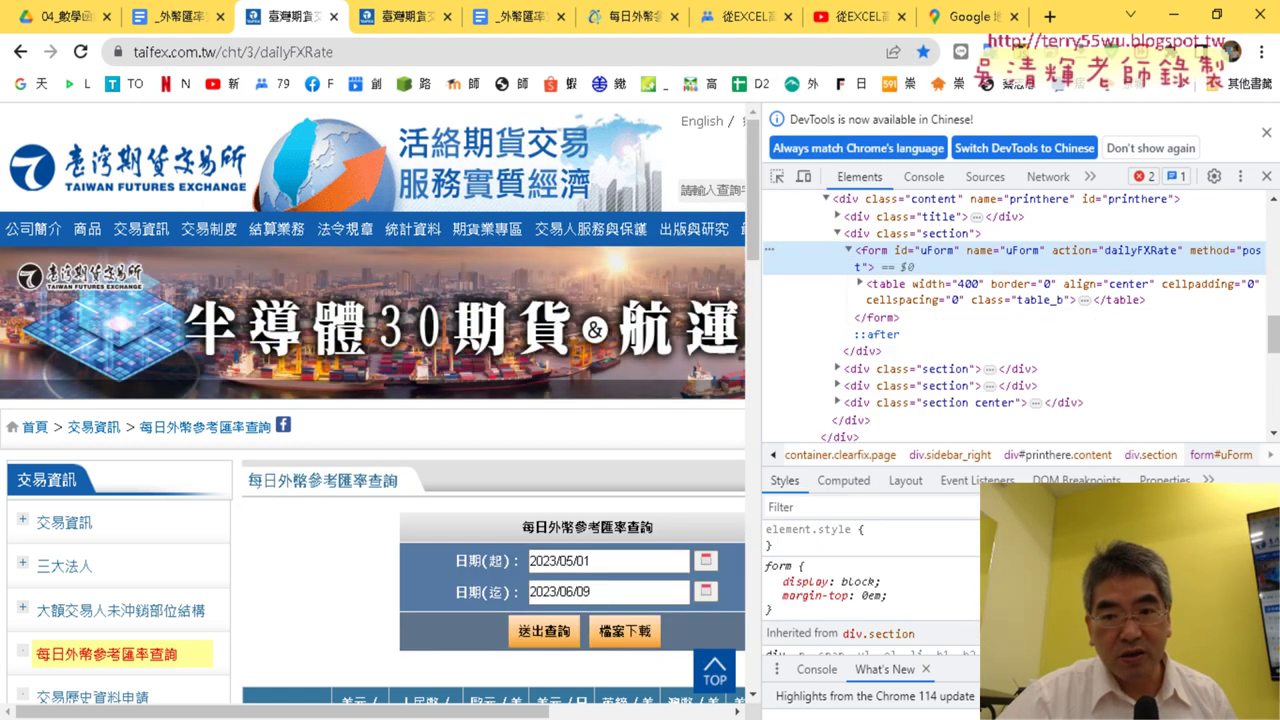
click(965, 355)
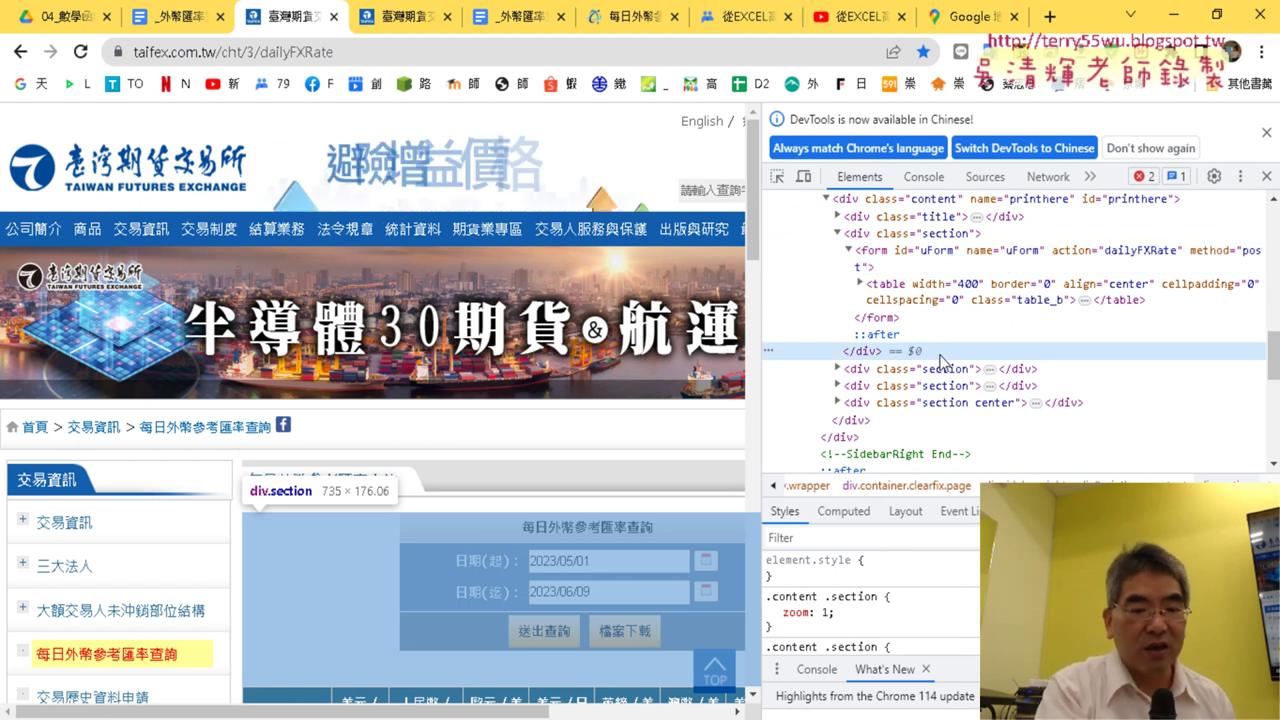
key(ctrl+f)
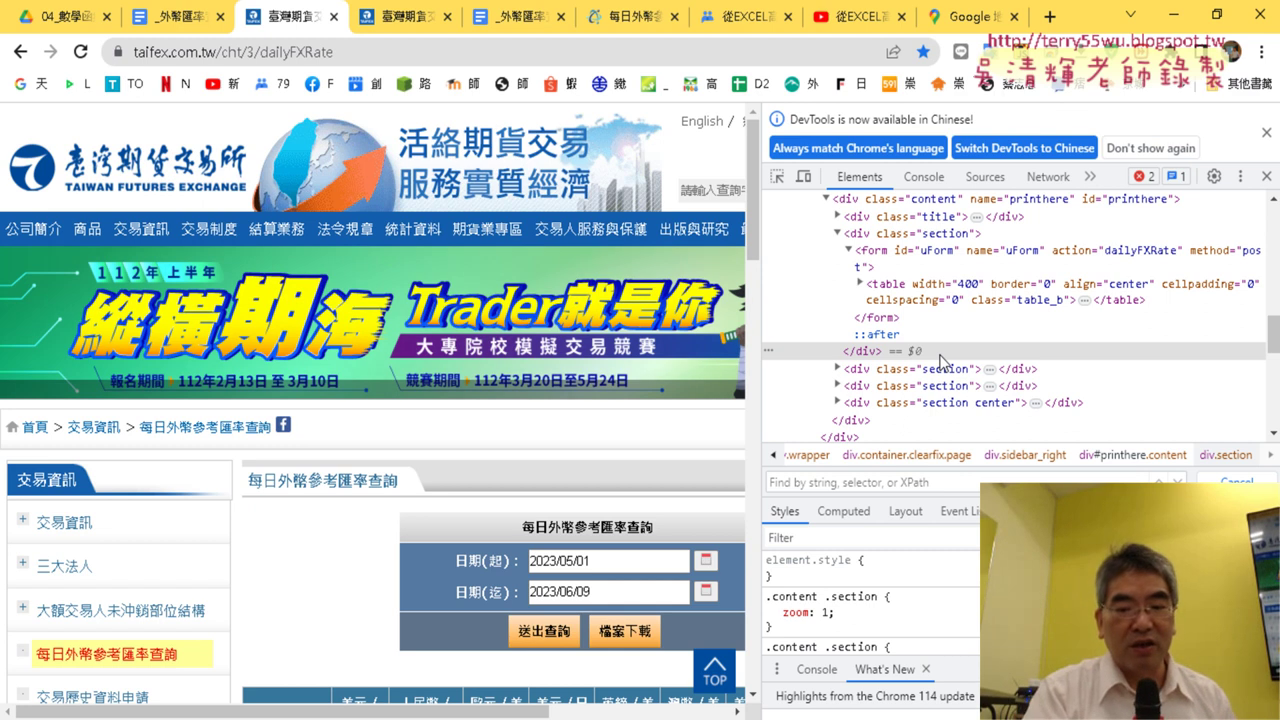
Step: Search the elements for '<table', finding 8 matches starting with table_b
text(<)
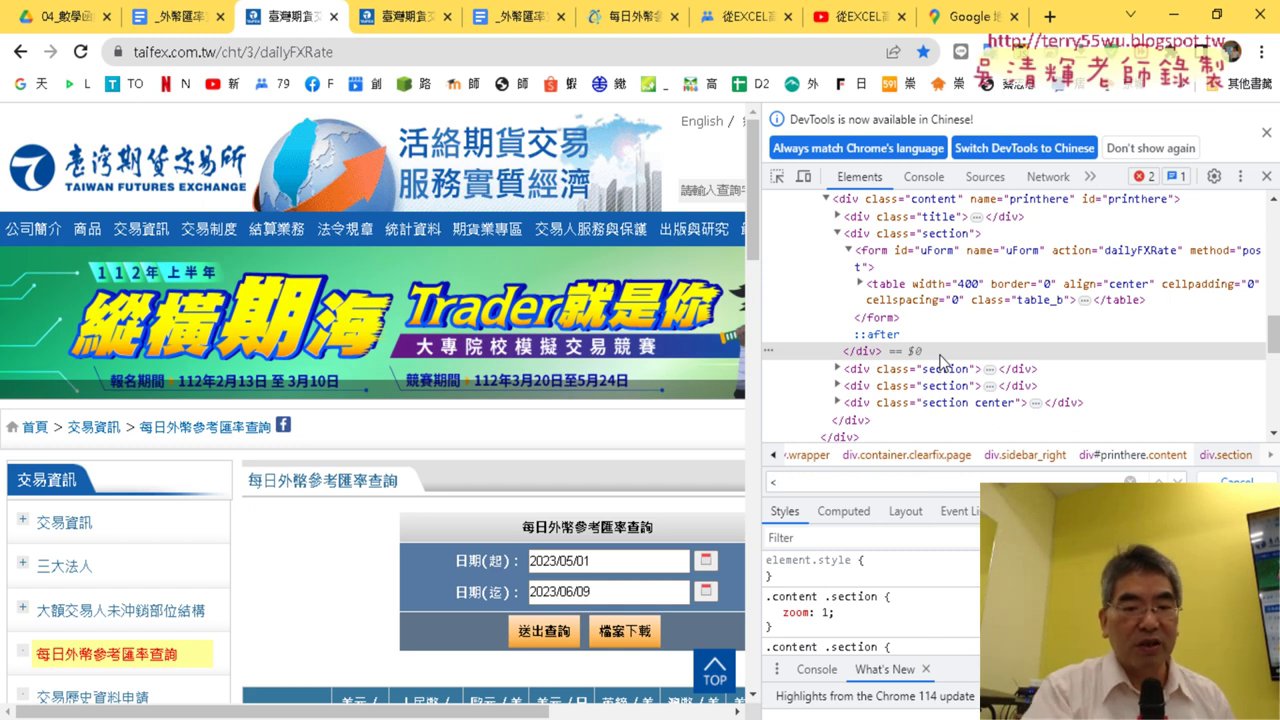
text(ra)
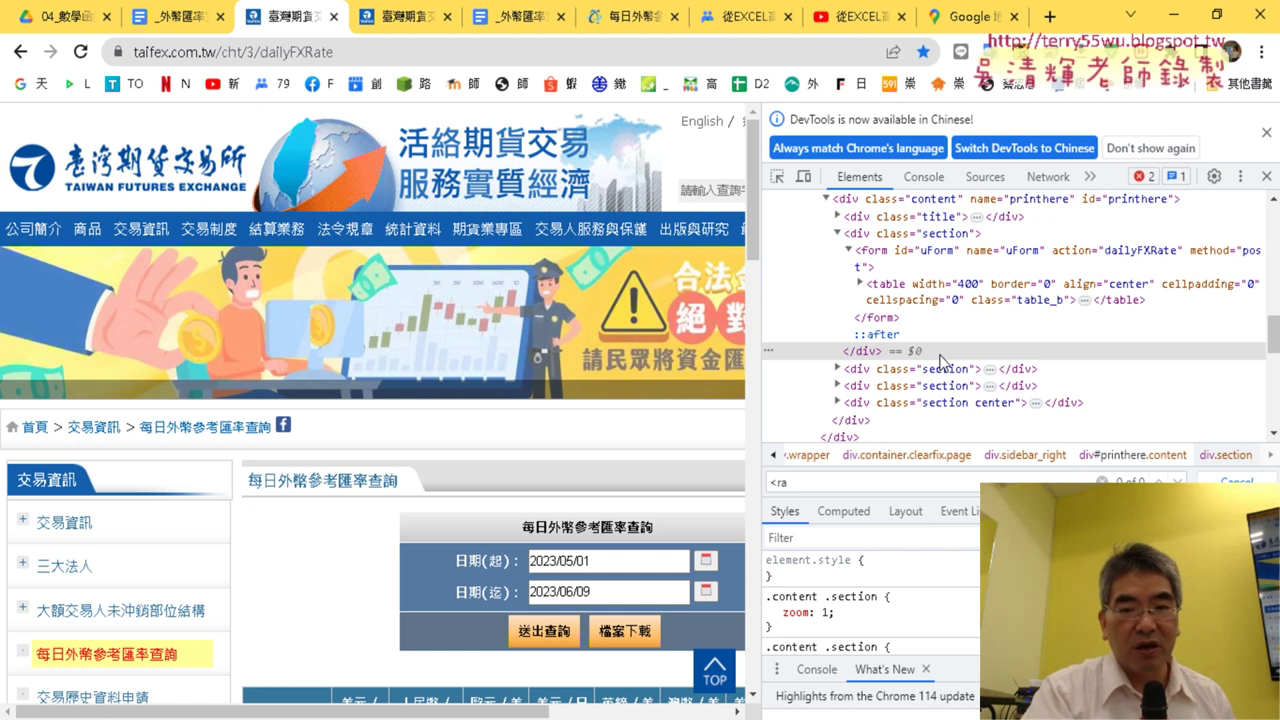
key(BackSpace)
key(BackSpace)
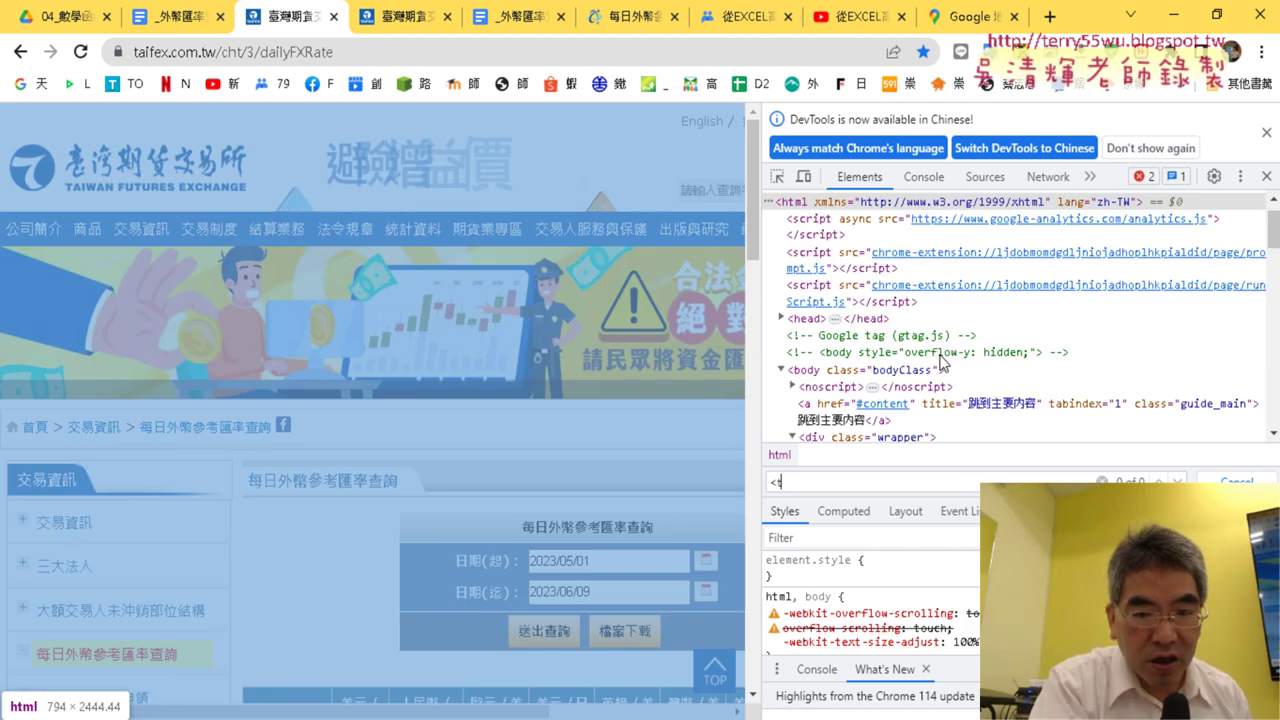
text(abl)
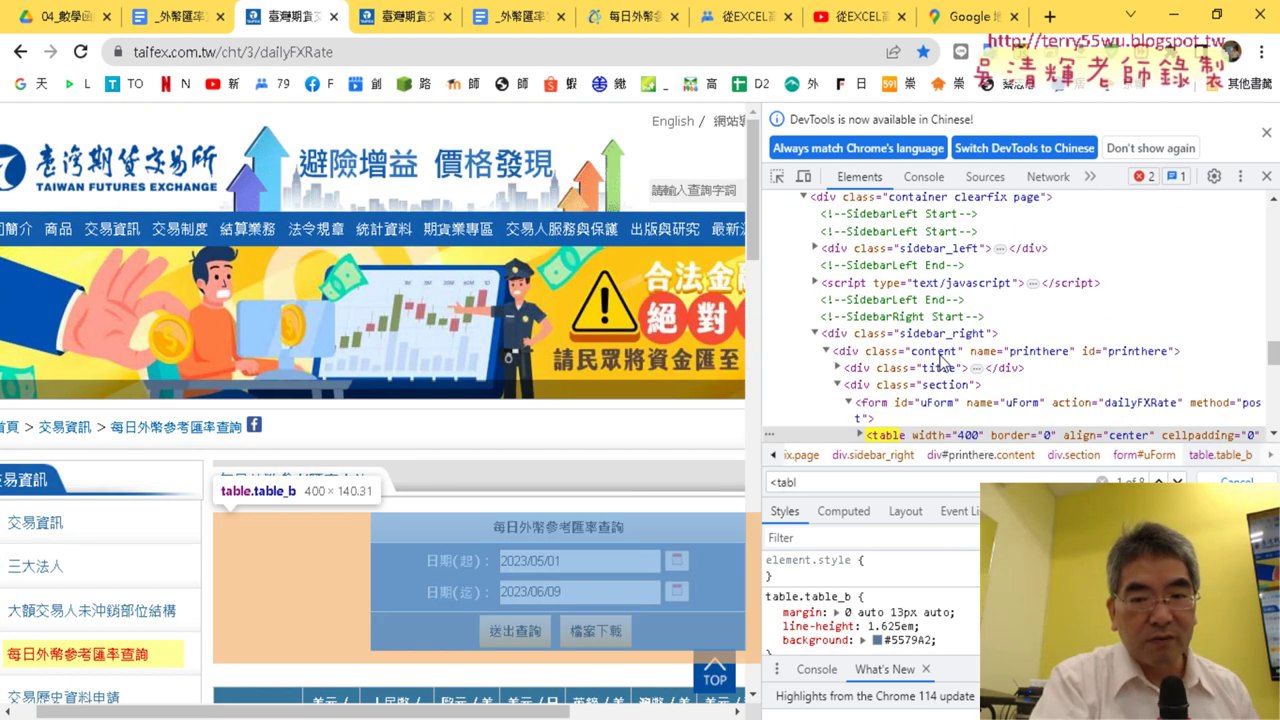
text(e)
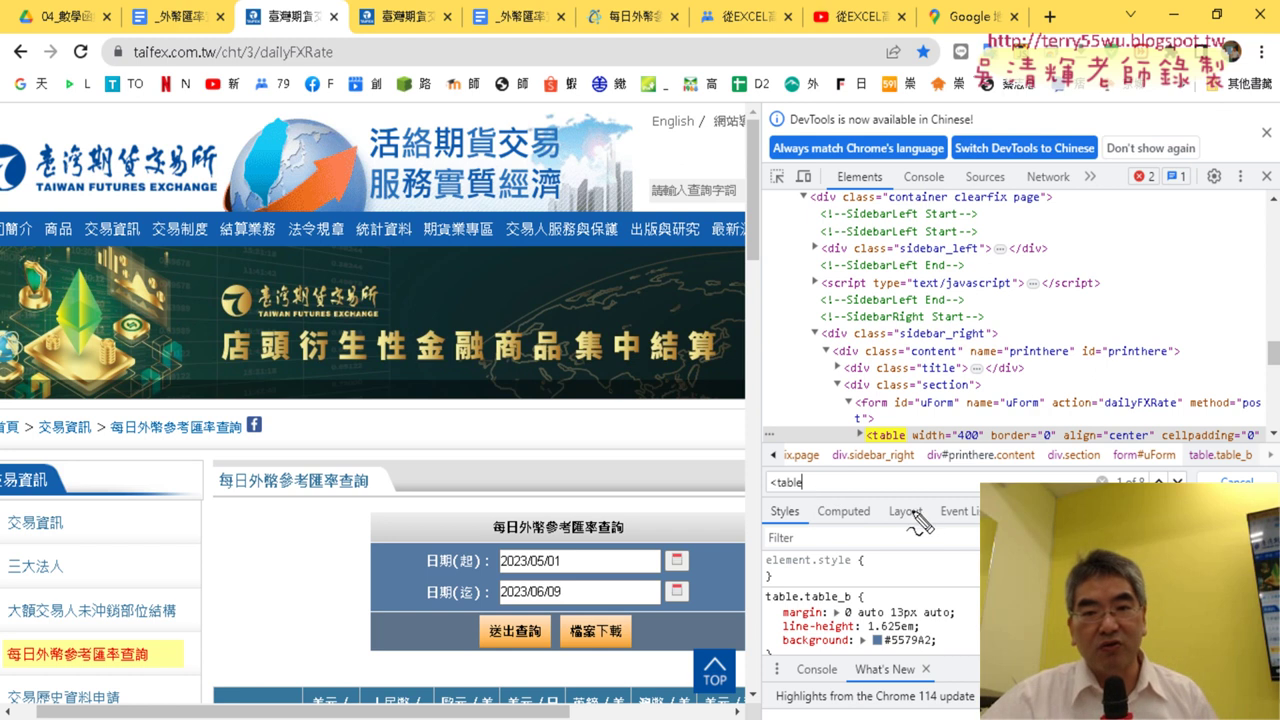
Step: Circle the Elements tab, SidebarRight comment and <table search, write Ctrl+F, and number steps 1–3
drag(888, 198, 904, 186)
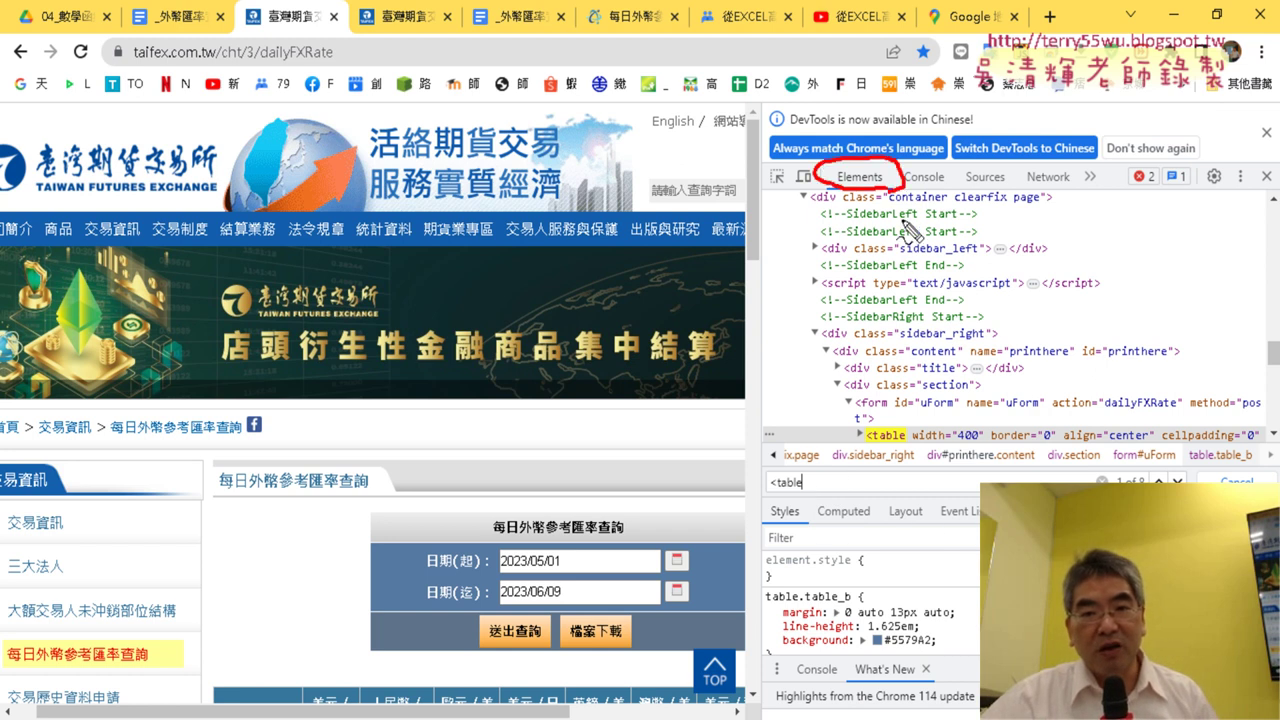
drag(872, 322, 858, 300)
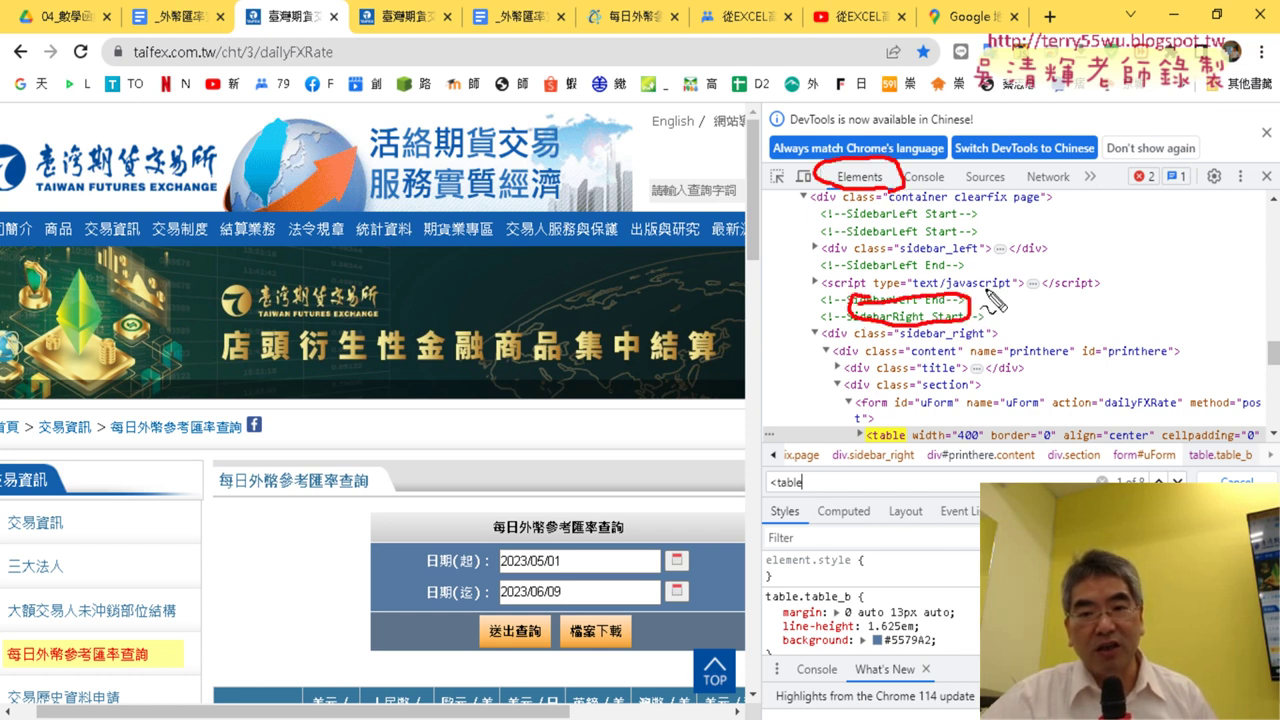
mouse_move(1033, 288)
mouse_down()
mouse_move(1007, 320)
mouse_move(1026, 333)
mouse_up()
mouse_move(1036, 296)
mouse_down()
mouse_move(1040, 334)
mouse_move(1058, 303)
mouse_move(1078, 303)
mouse_up()
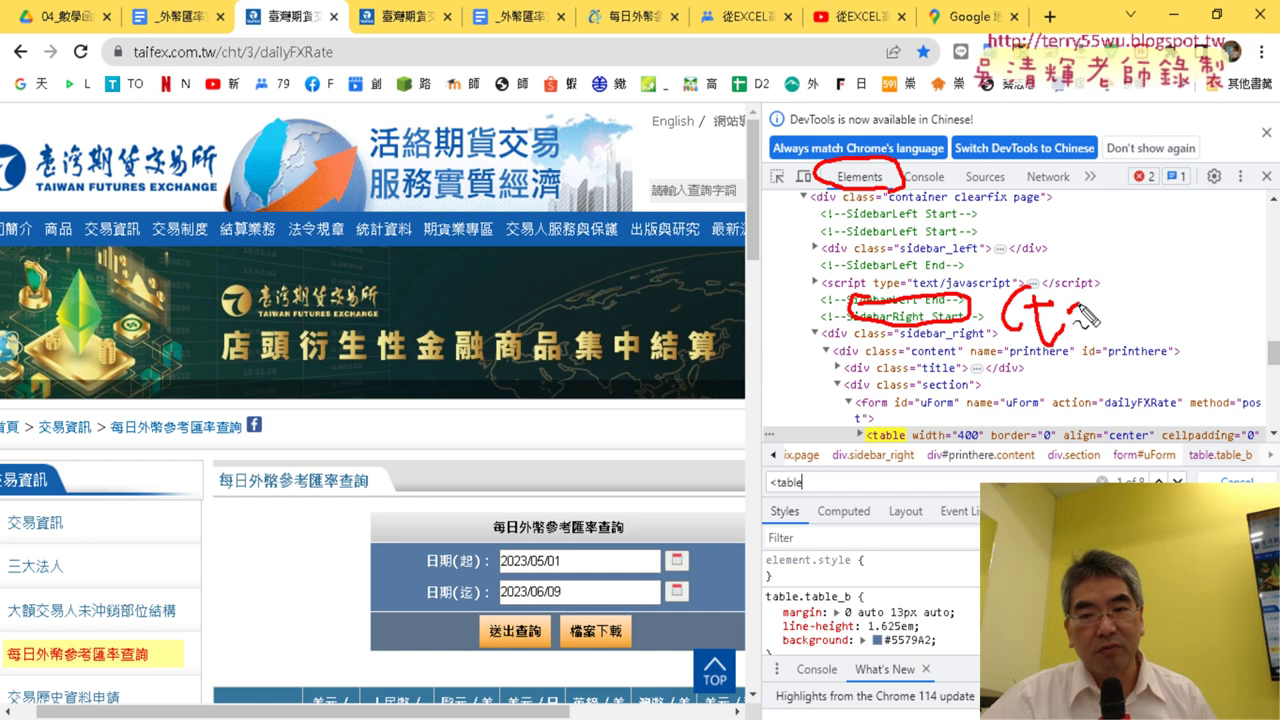
mouse_move(1095, 250)
mouse_down()
mouse_move(1096, 338)
mouse_move(1128, 334)
mouse_move(1126, 368)
mouse_up()
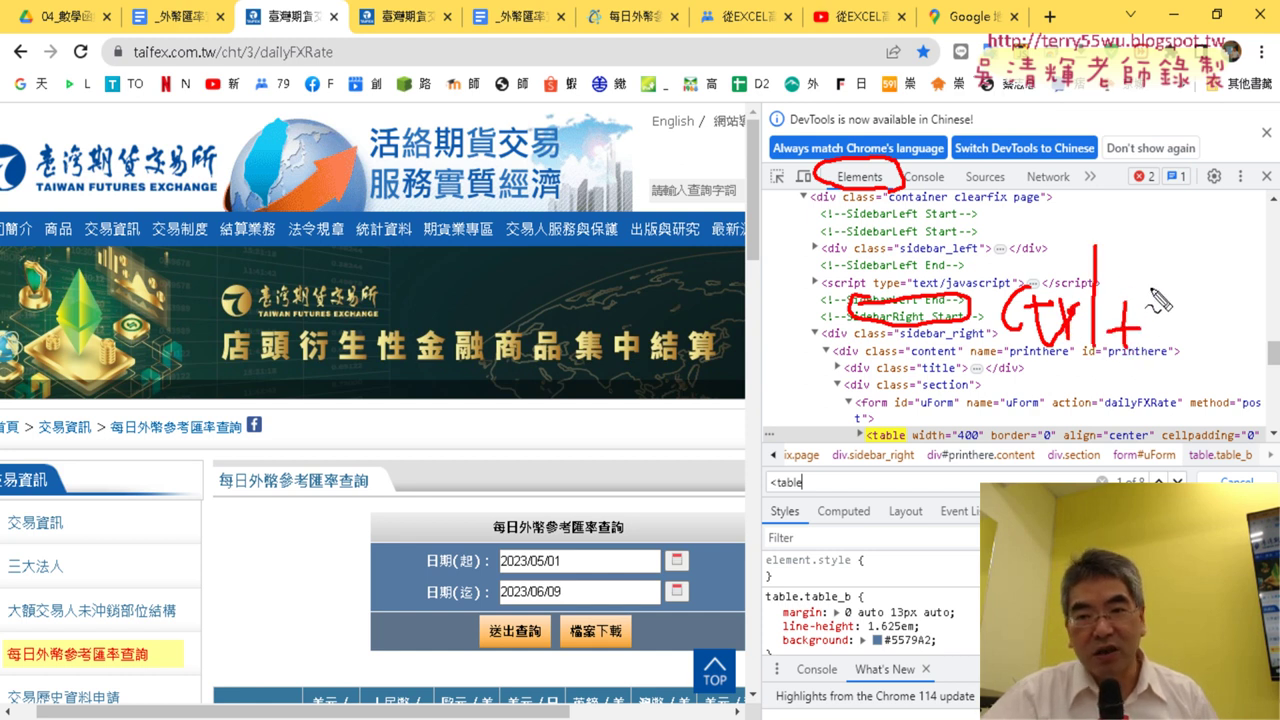
drag(1152, 320, 1205, 318)
drag(1183, 320, 1184, 352)
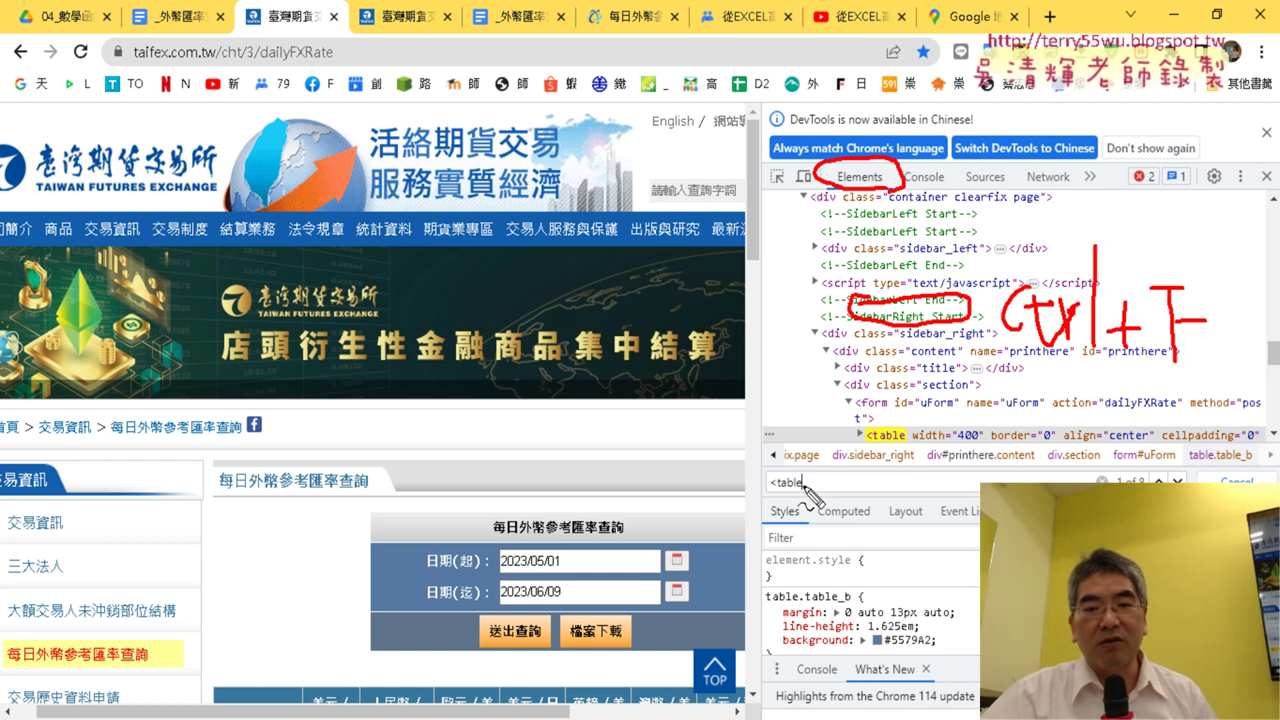
mouse_move(812, 498)
mouse_down()
mouse_move(762, 462)
mouse_move(818, 492)
mouse_up()
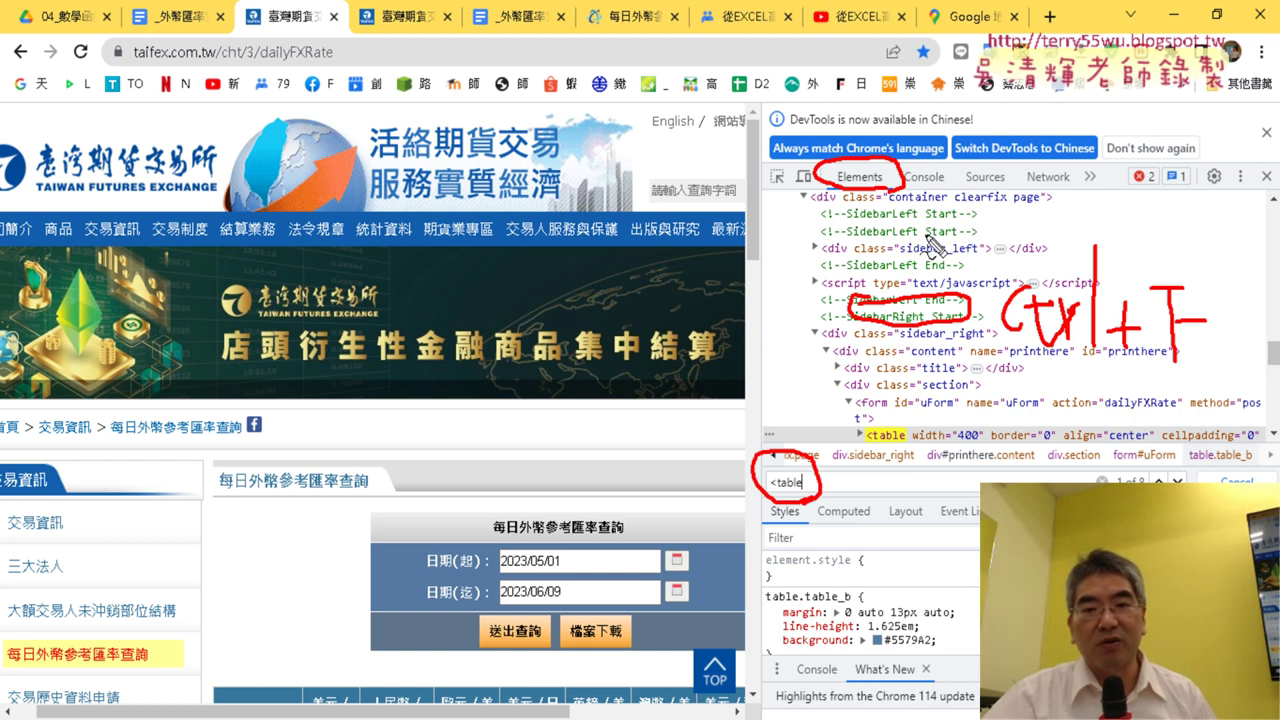
mouse_move(773, 126)
mouse_down()
mouse_move(779, 166)
mouse_move(992, 298)
mouse_move(985, 240)
mouse_up()
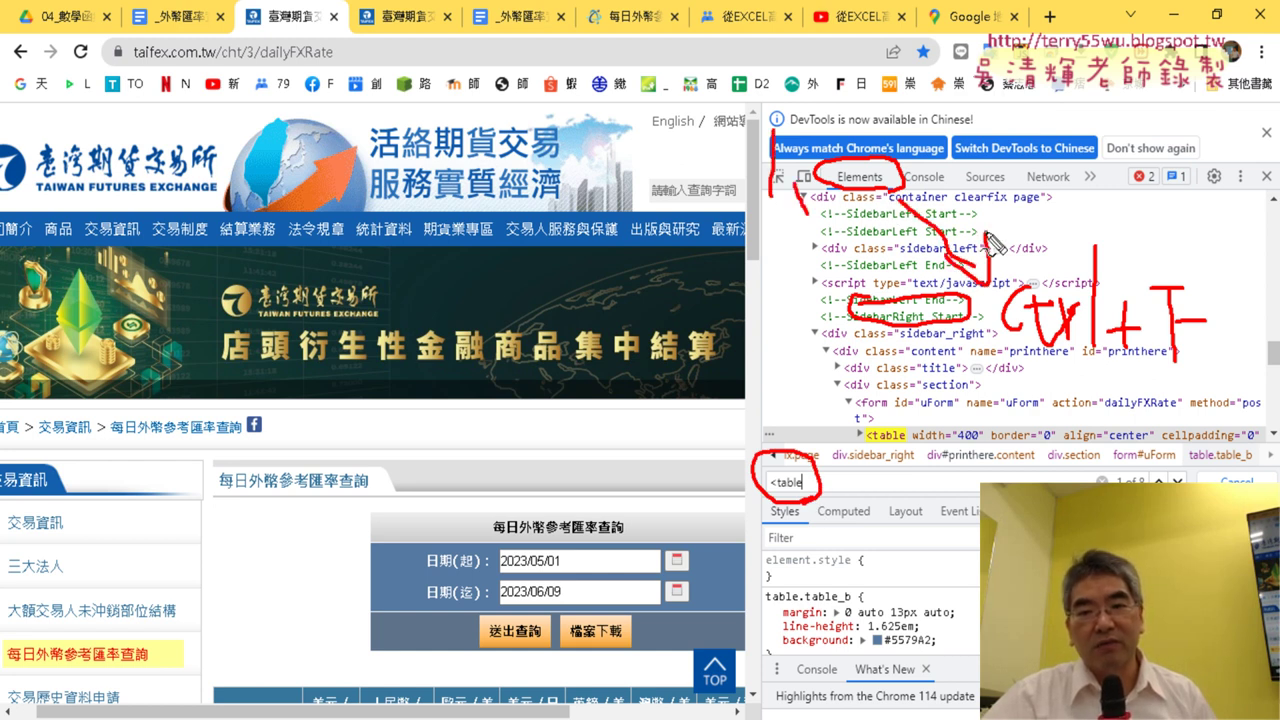
mouse_move(966, 350)
mouse_down()
mouse_move(812, 440)
mouse_move(852, 440)
mouse_up()
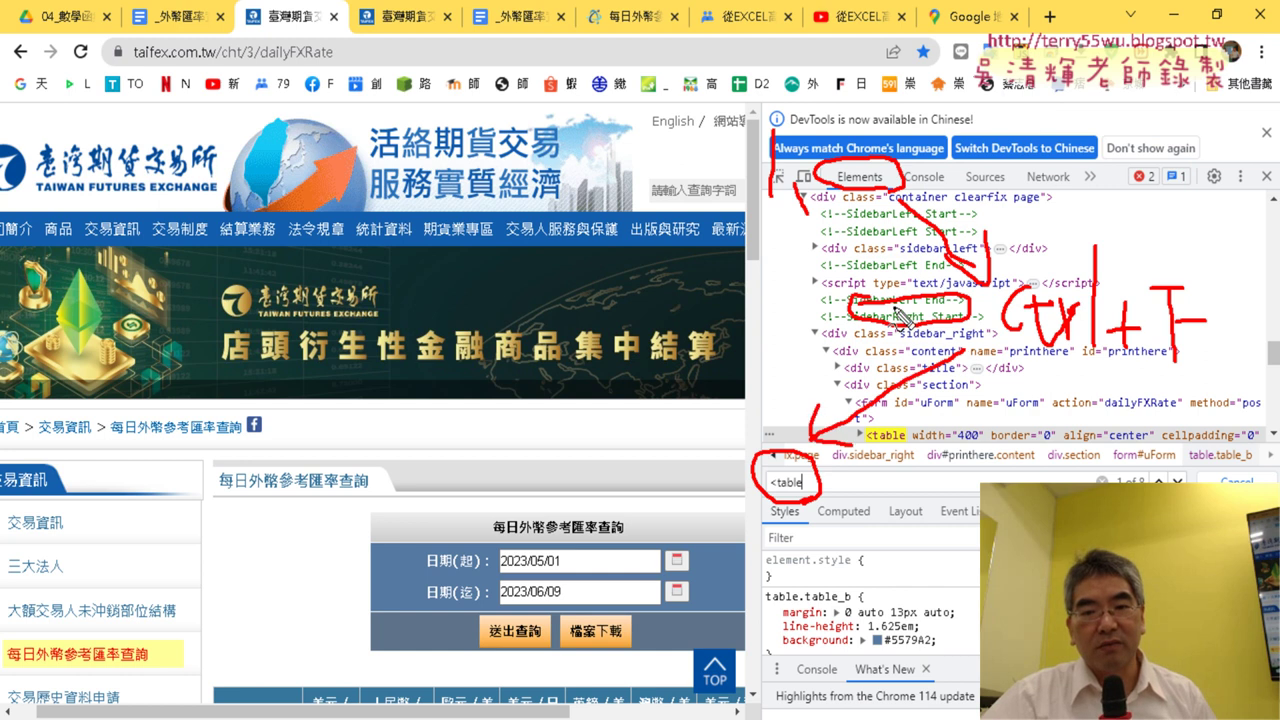
drag(787, 300, 822, 352)
drag(924, 392, 914, 425)
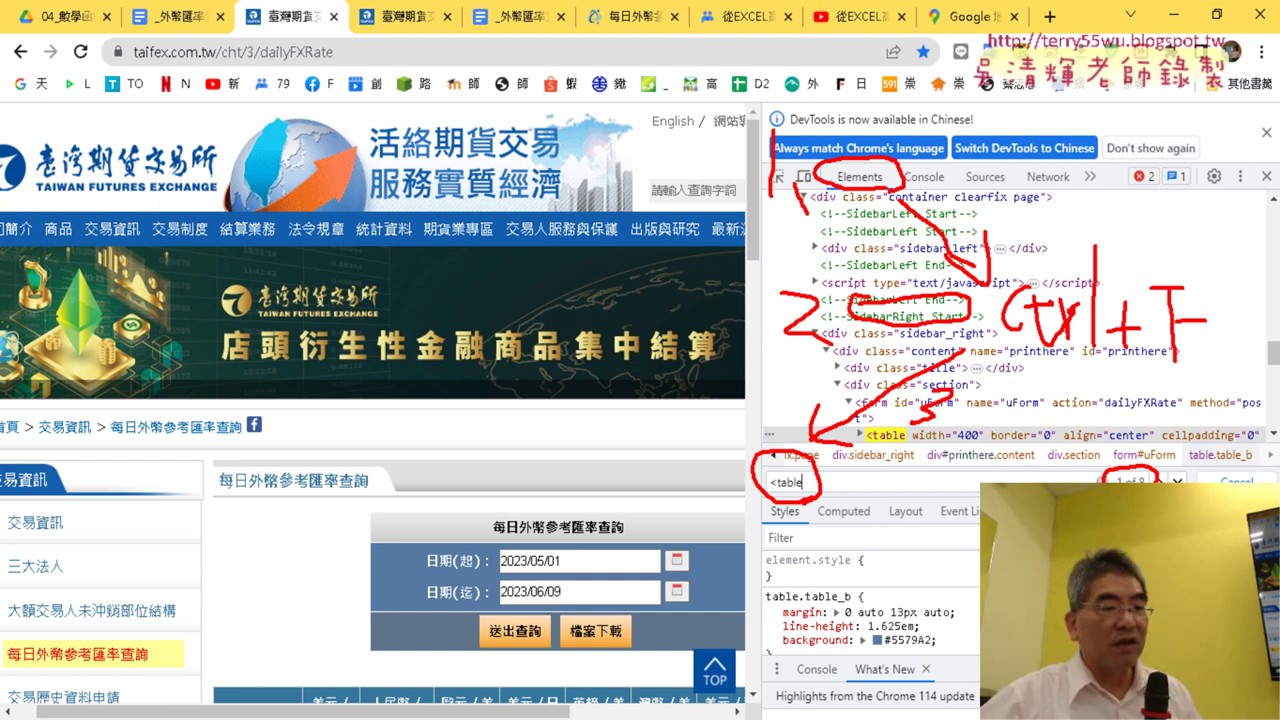
Step: Clear the drawings and step through the <table matches to find the rate data in table 3
key(Escape)
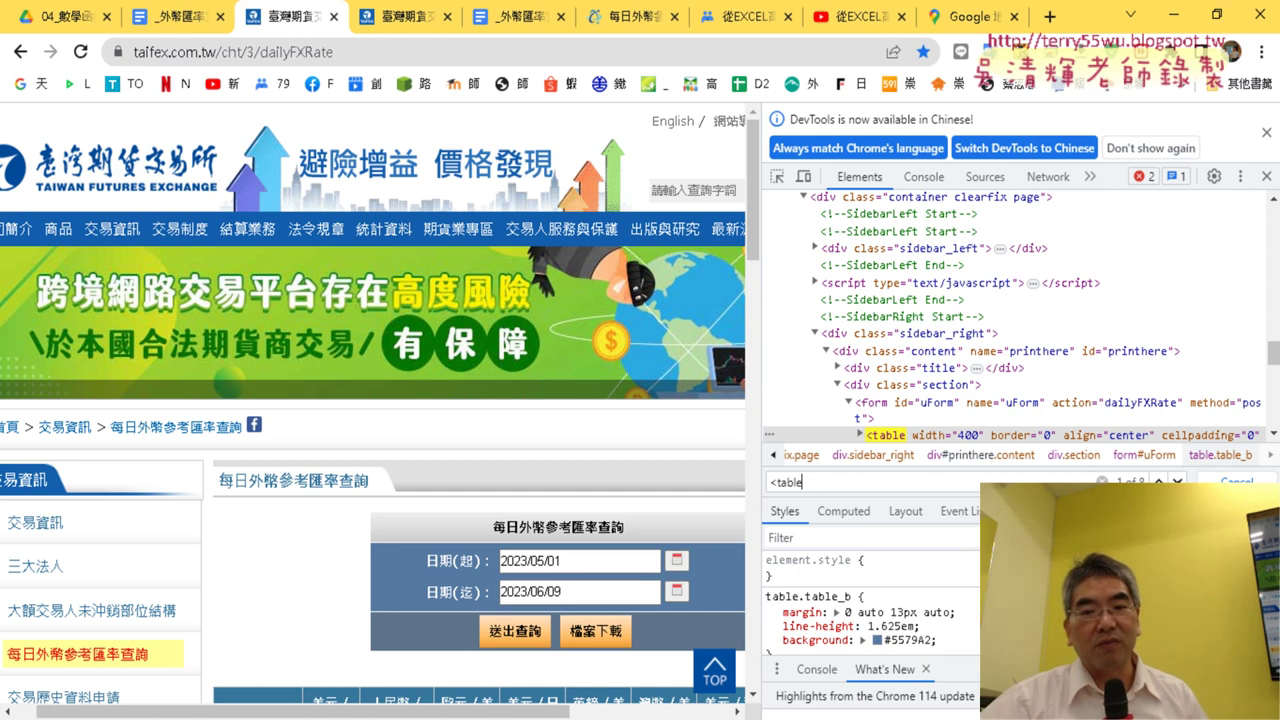
key(Return)
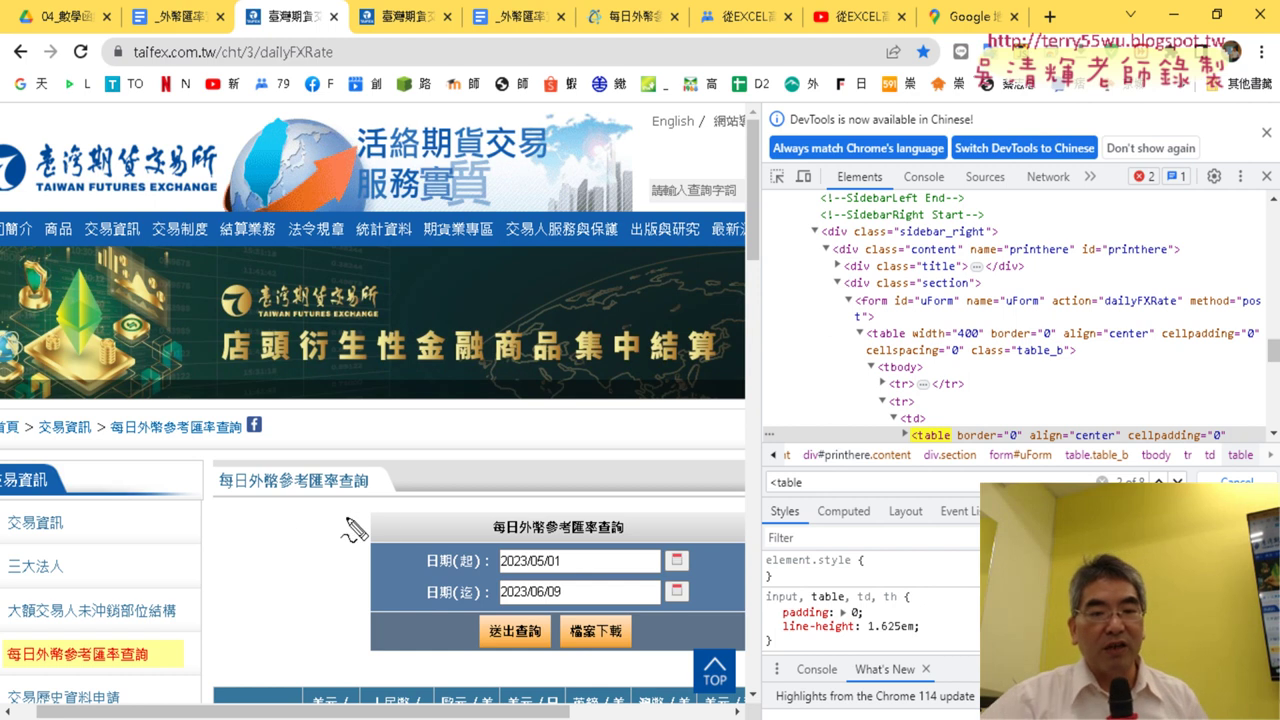
mouse_move(371, 514)
mouse_down()
mouse_move(366, 578)
mouse_move(424, 643)
mouse_up()
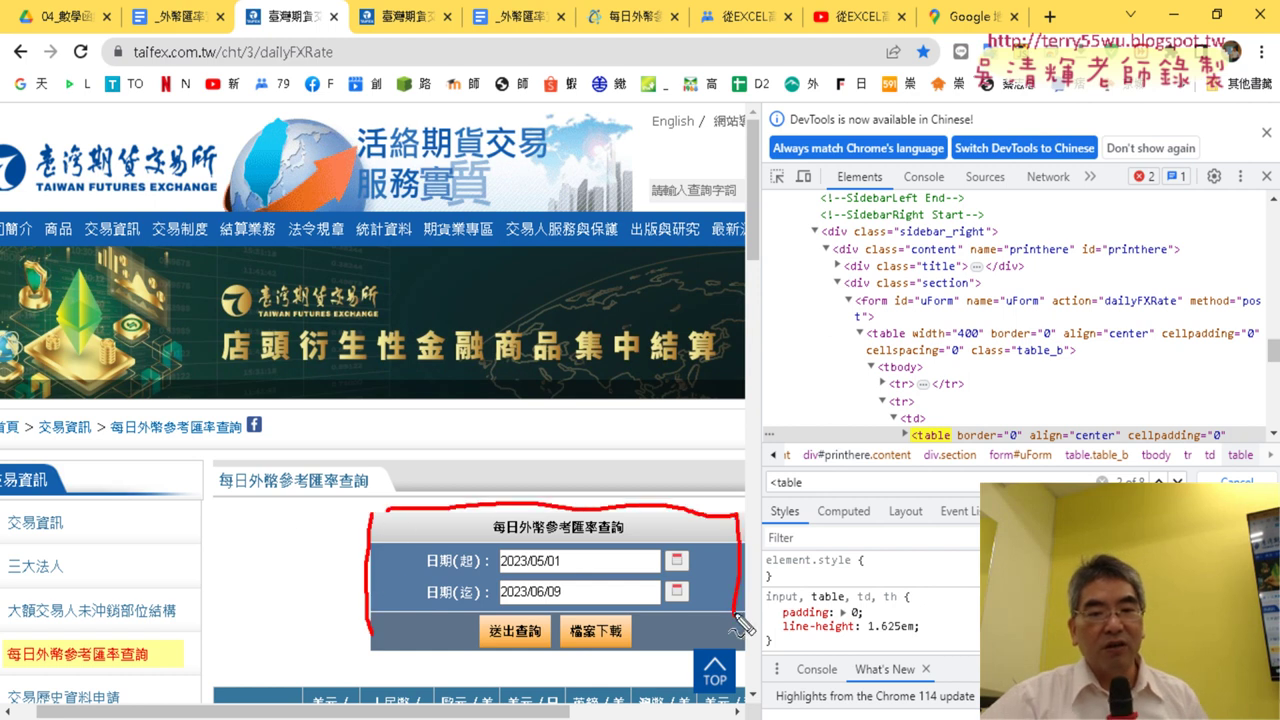
key(Escape)
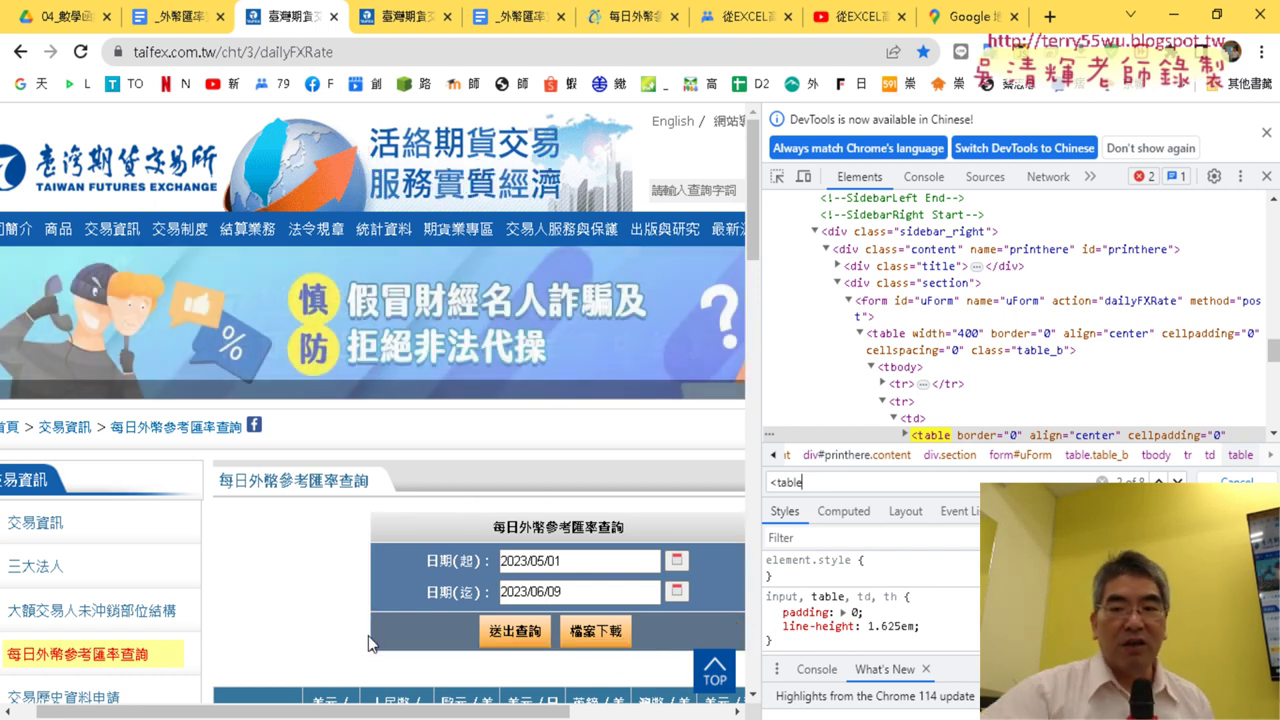
key(Return)
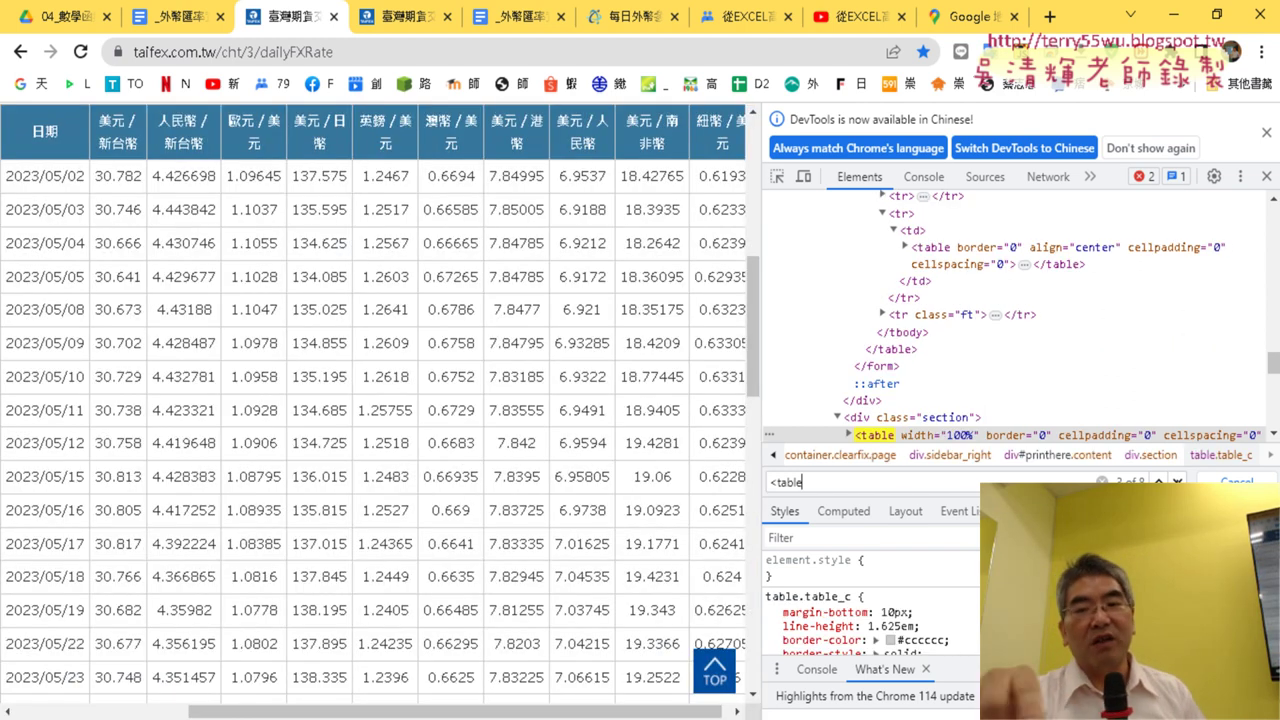
key(Return)
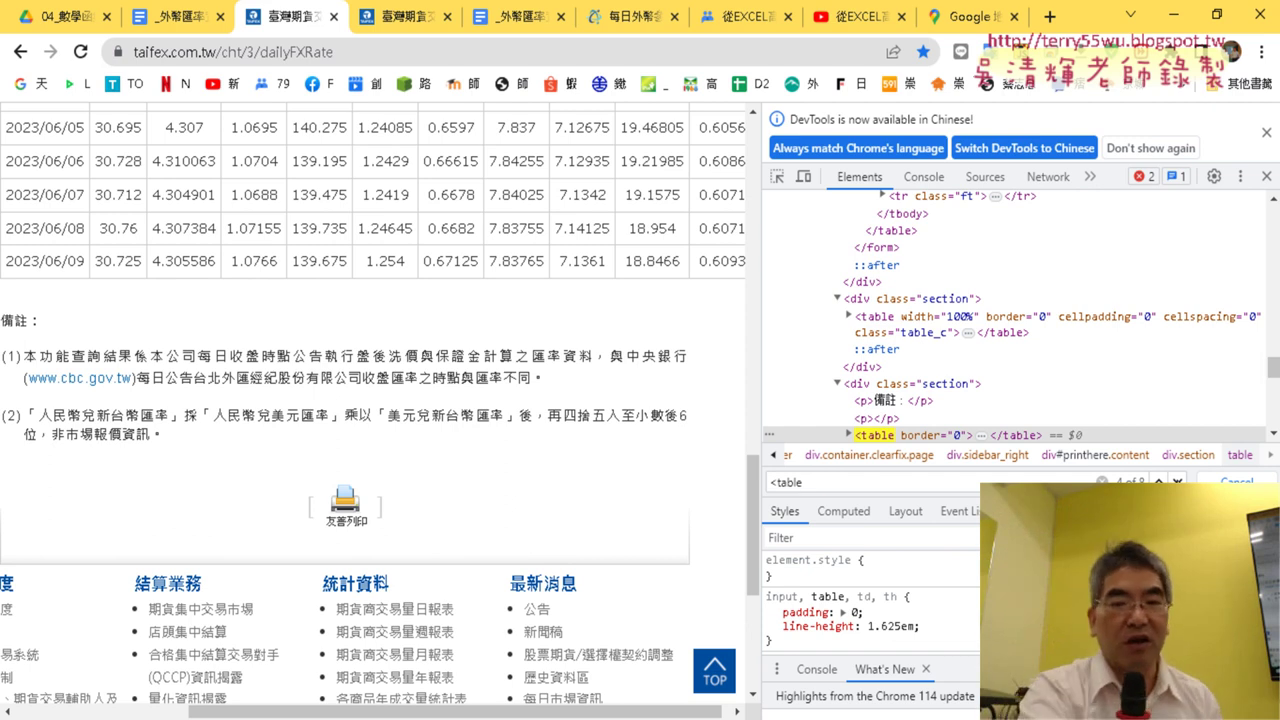
key(Escape)
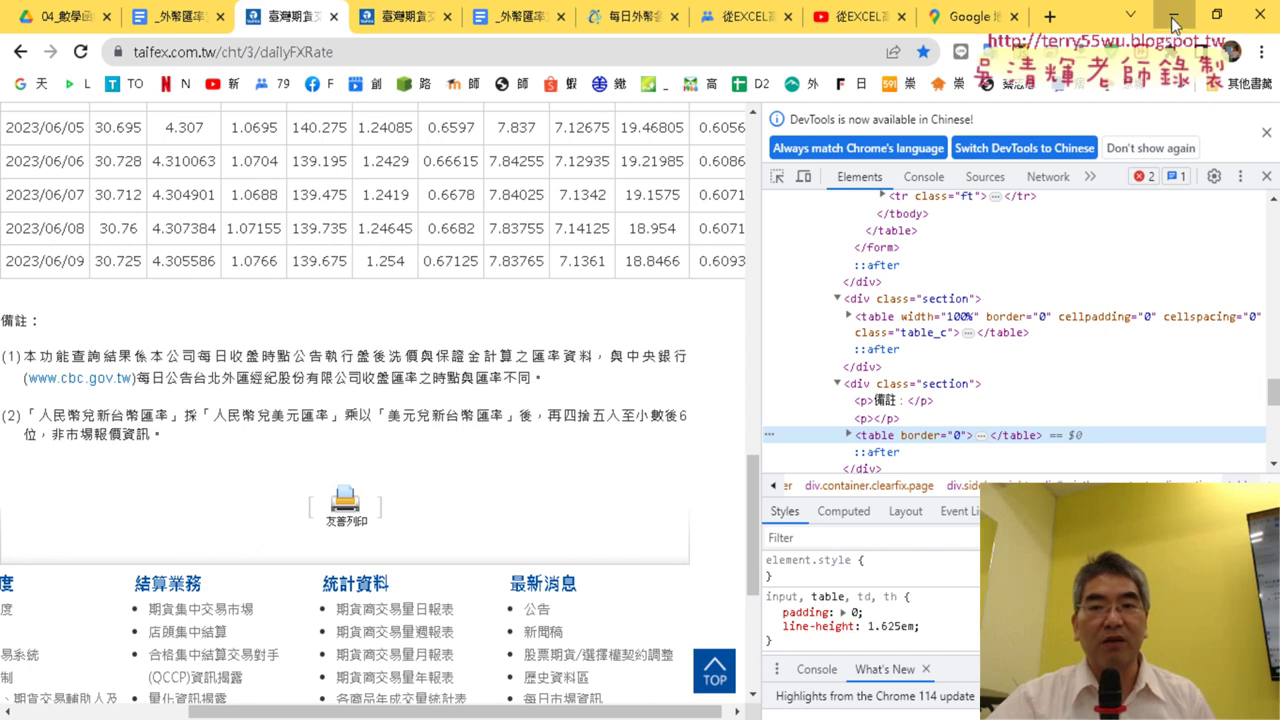
key(alt+Tab)
Step: Set the macro's .WebTables to "3" and reposition the VBA editor window
click(738, 404)
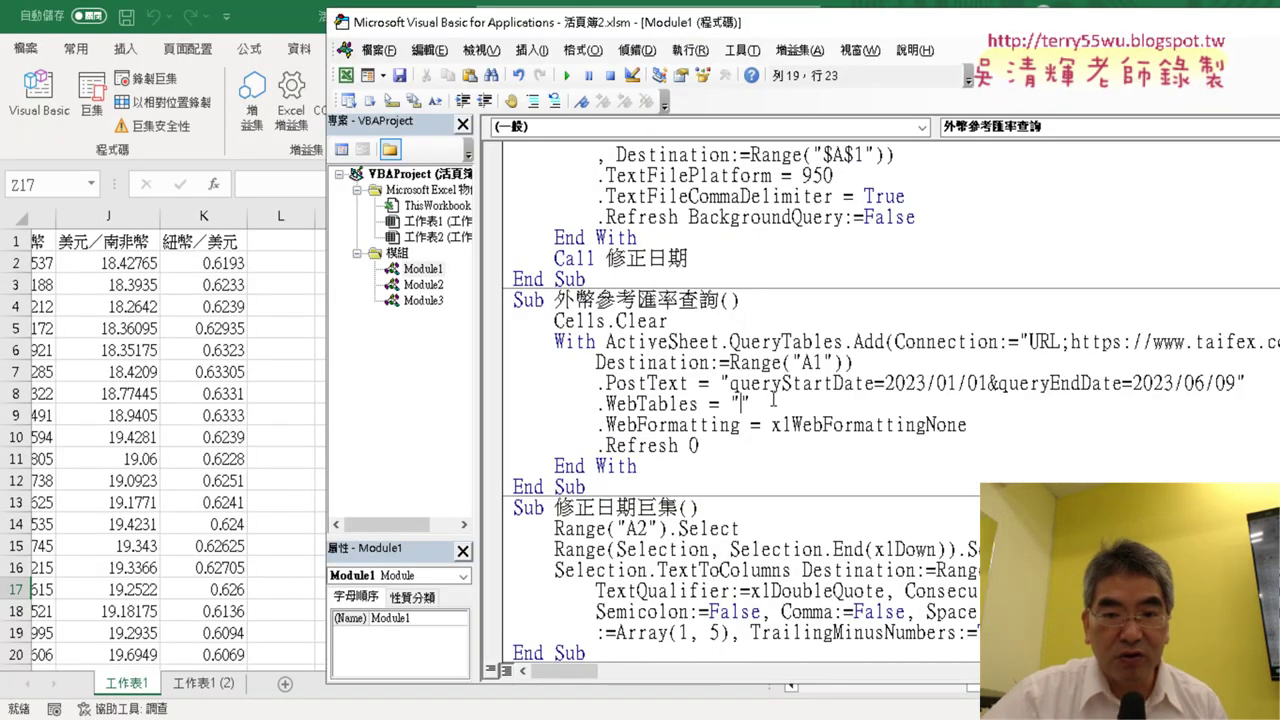
text(3)
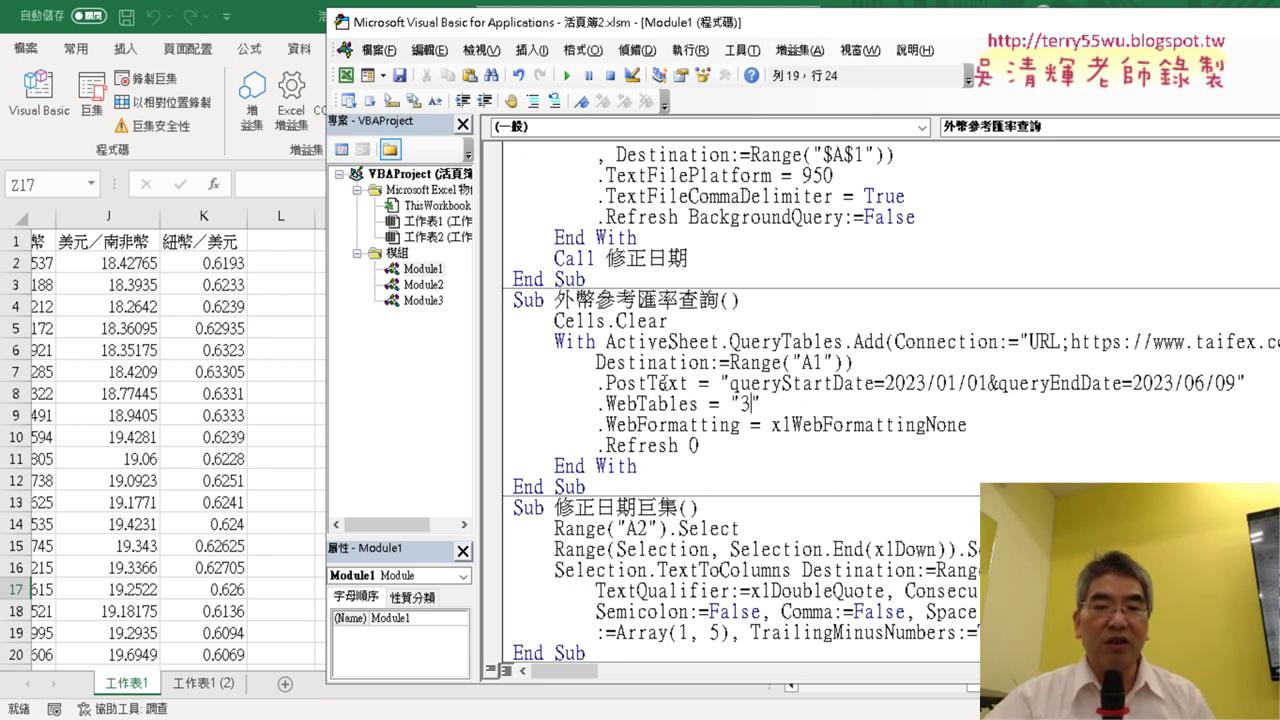
double_click(950, 383)
click(979, 383)
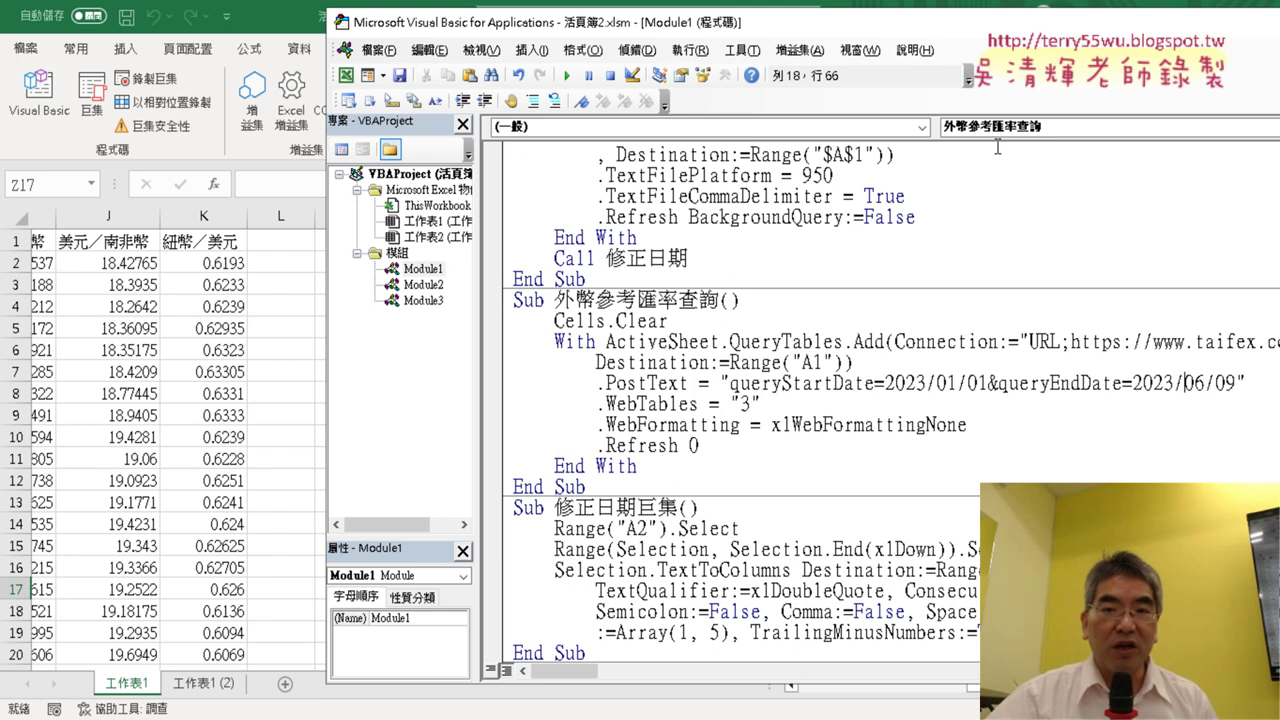
drag(922, 24, 712, 58)
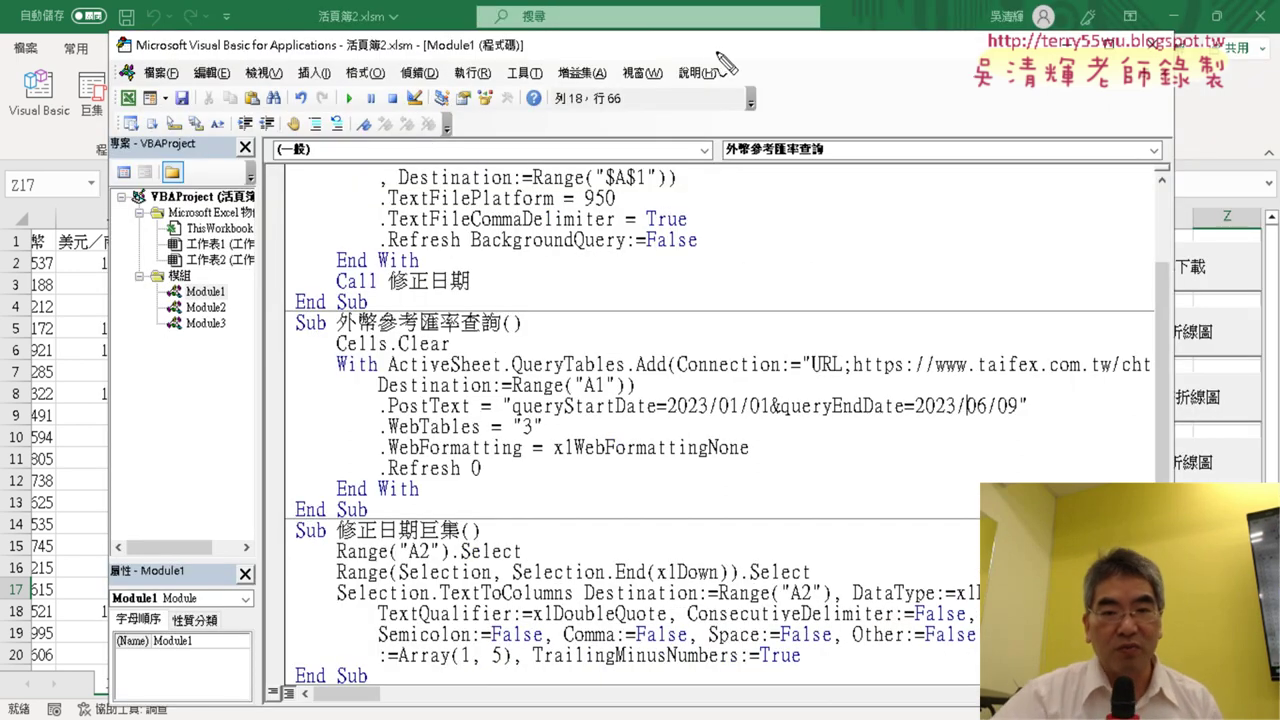
Step: Annotate the TAIFEX web address, PostText date parameters and table number 3, then clear the annotations
mouse_move(1030, 382)
mouse_down()
mouse_move(870, 370)
mouse_move(1020, 392)
mouse_up()
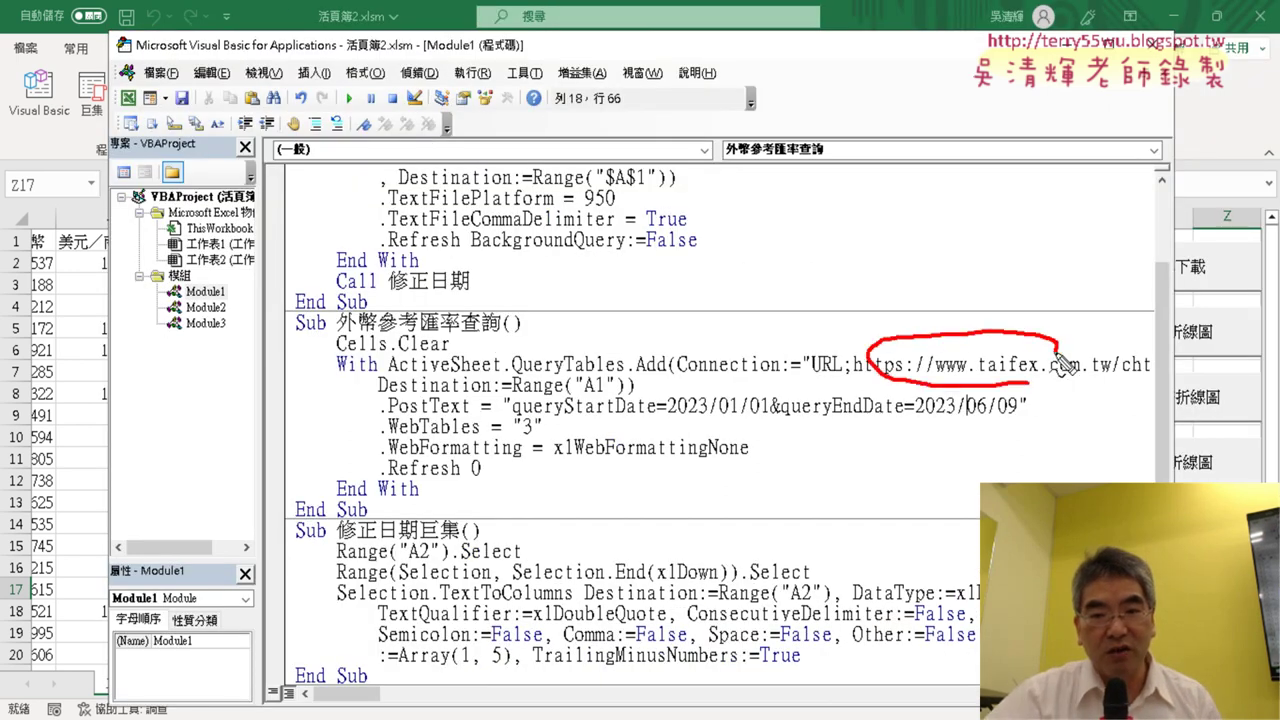
drag(522, 432, 683, 378)
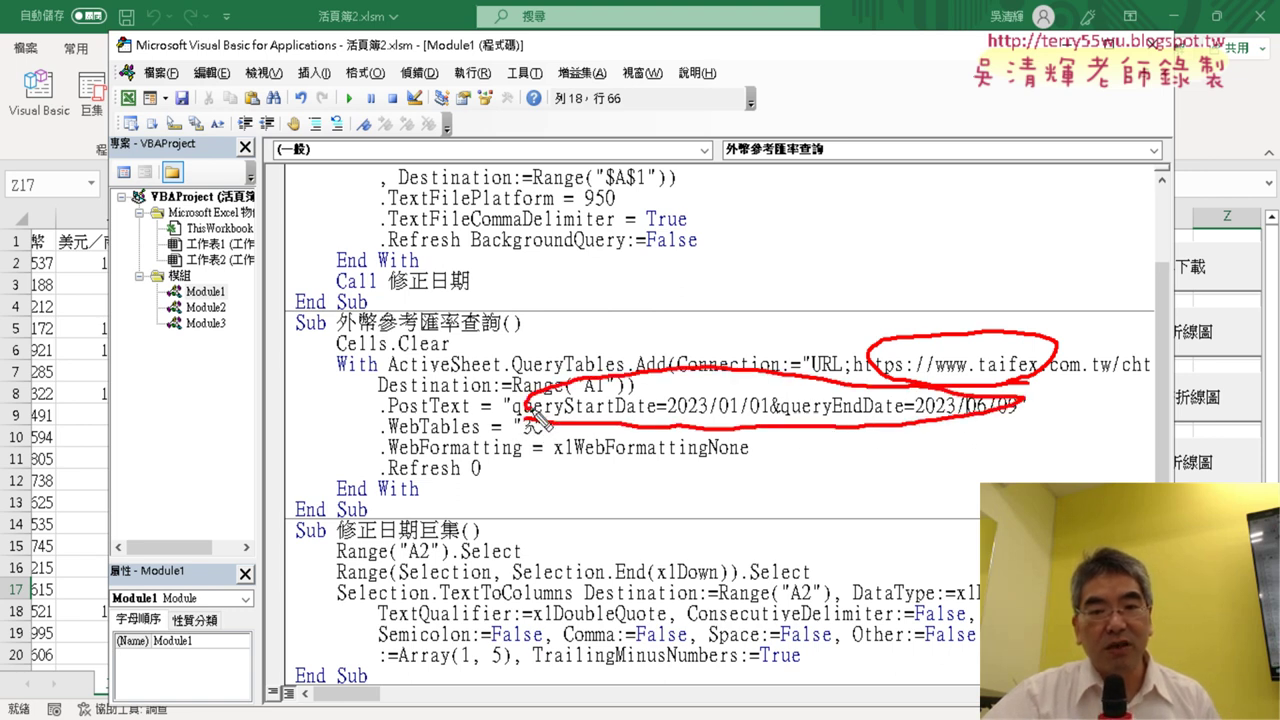
drag(535, 410, 540, 440)
mouse_move(836, 290)
mouse_down()
mouse_move(827, 326)
mouse_move(852, 327)
mouse_up()
drag(505, 358, 540, 368)
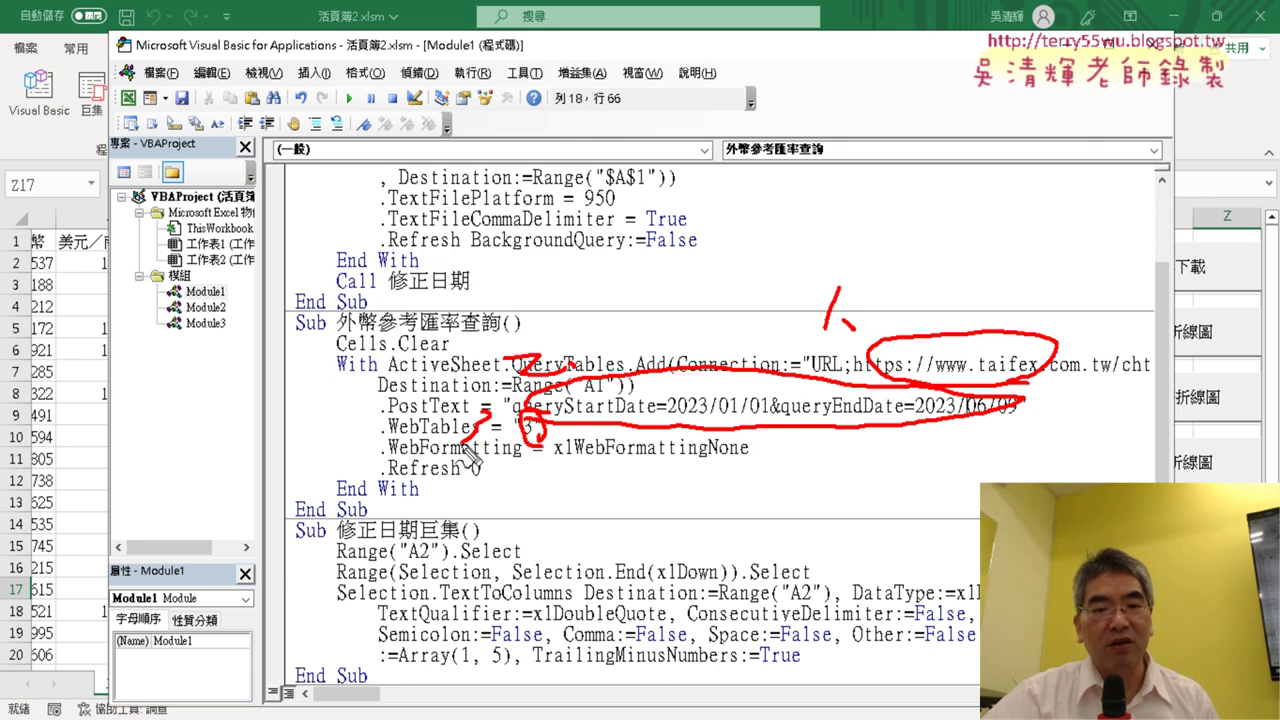
key(Escape)
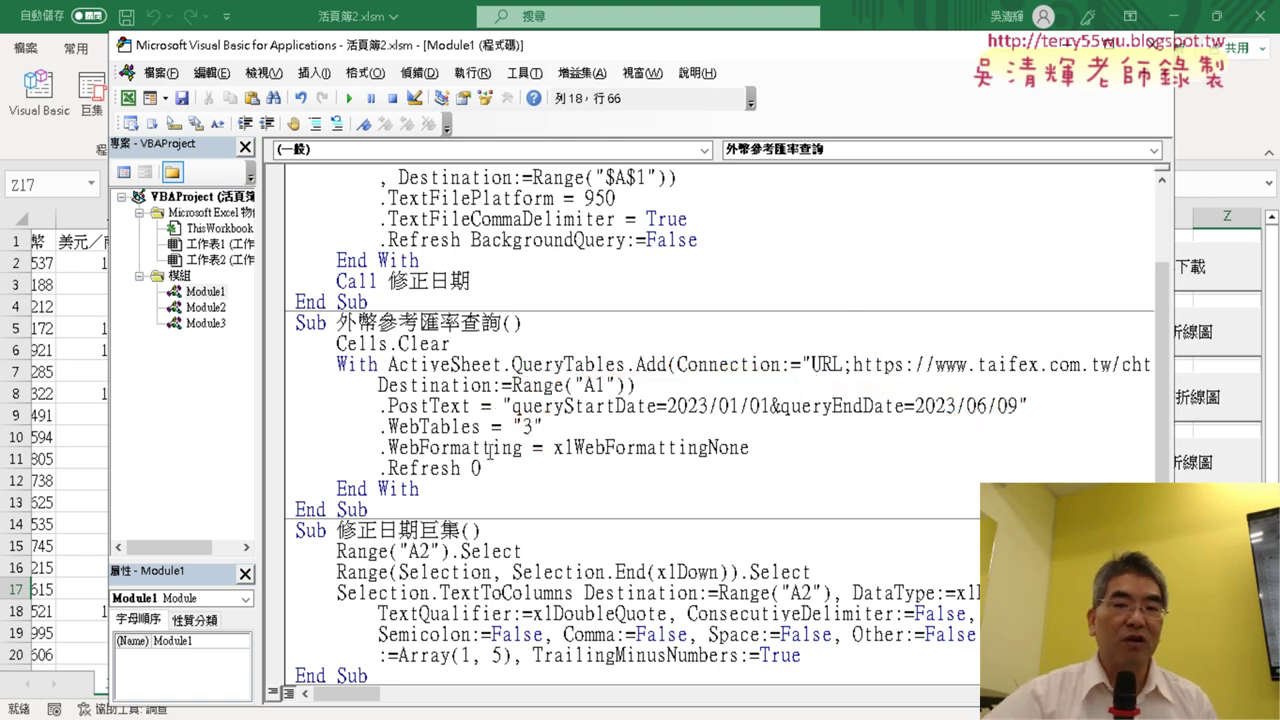
Step: Run 外幣參考匯率查詢 and view 工作表1 refilled with daily rates from 2023/1/3
click(437, 406)
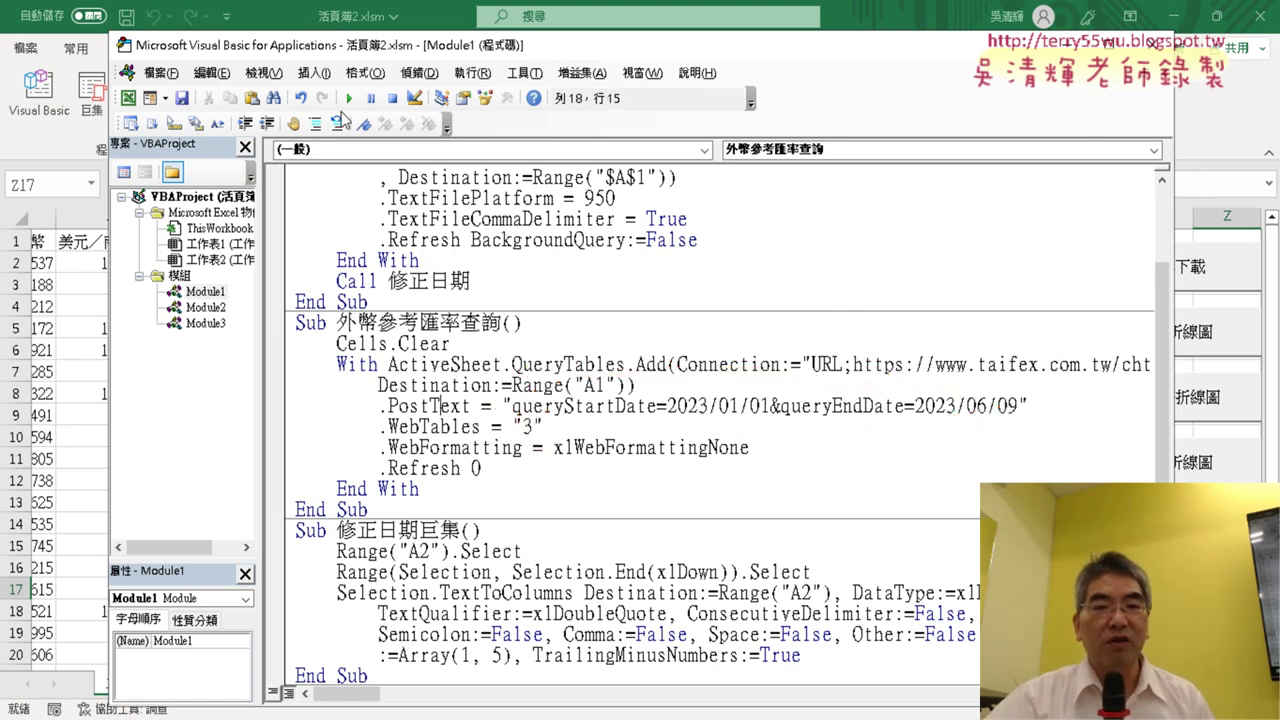
click(349, 98)
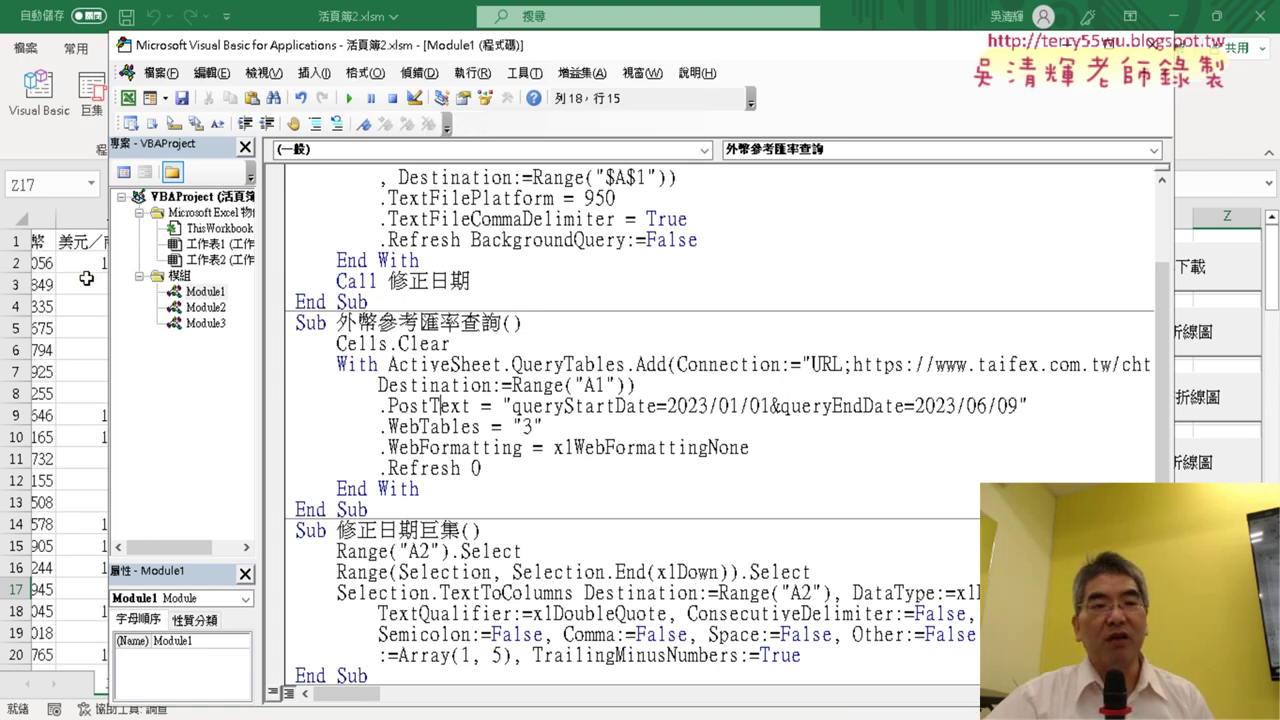
click(86, 280)
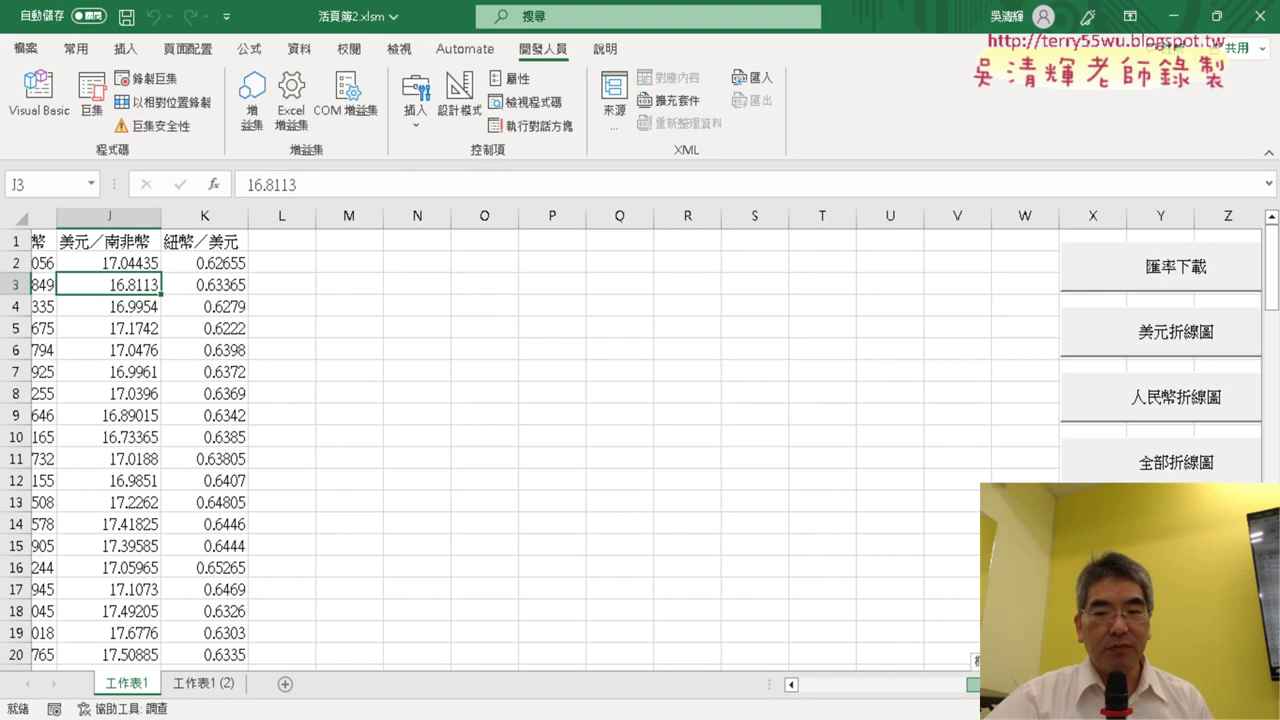
scroll(137, 320, left, 5)
Step: Confirm the dates end at 2023/6/9 in row 101, then return to the macro code
click(70, 247)
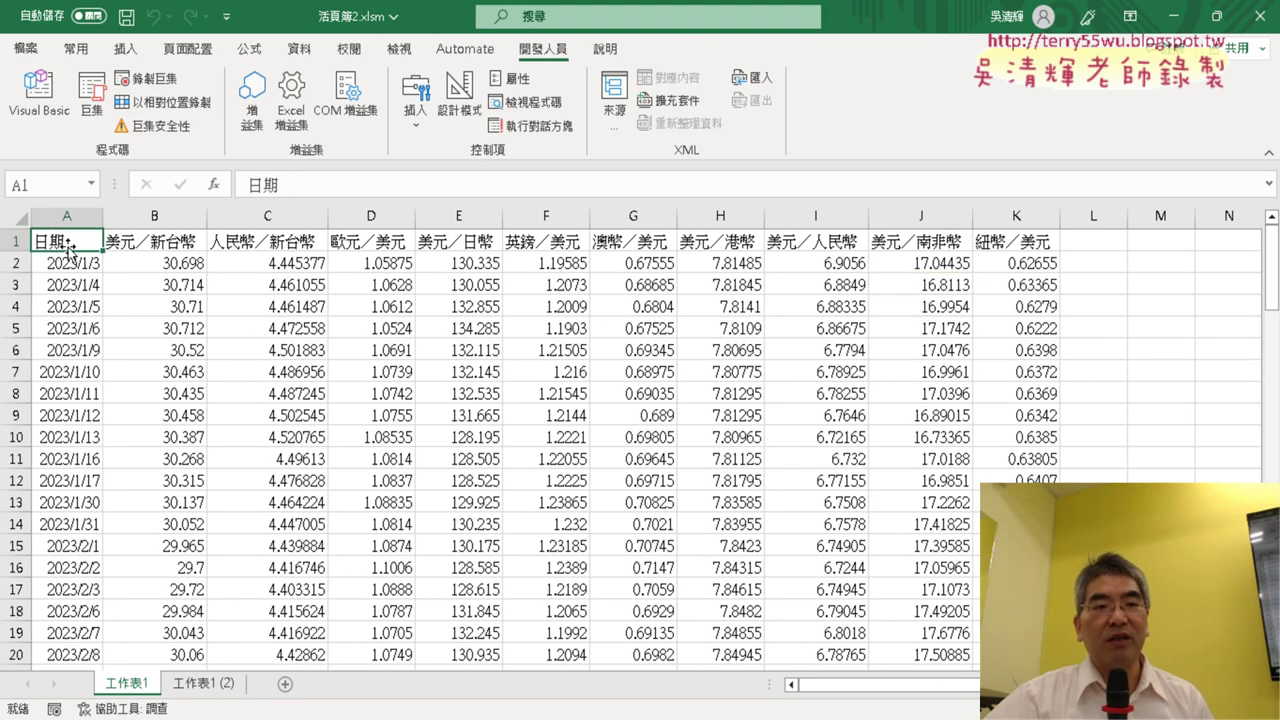
click(77, 265)
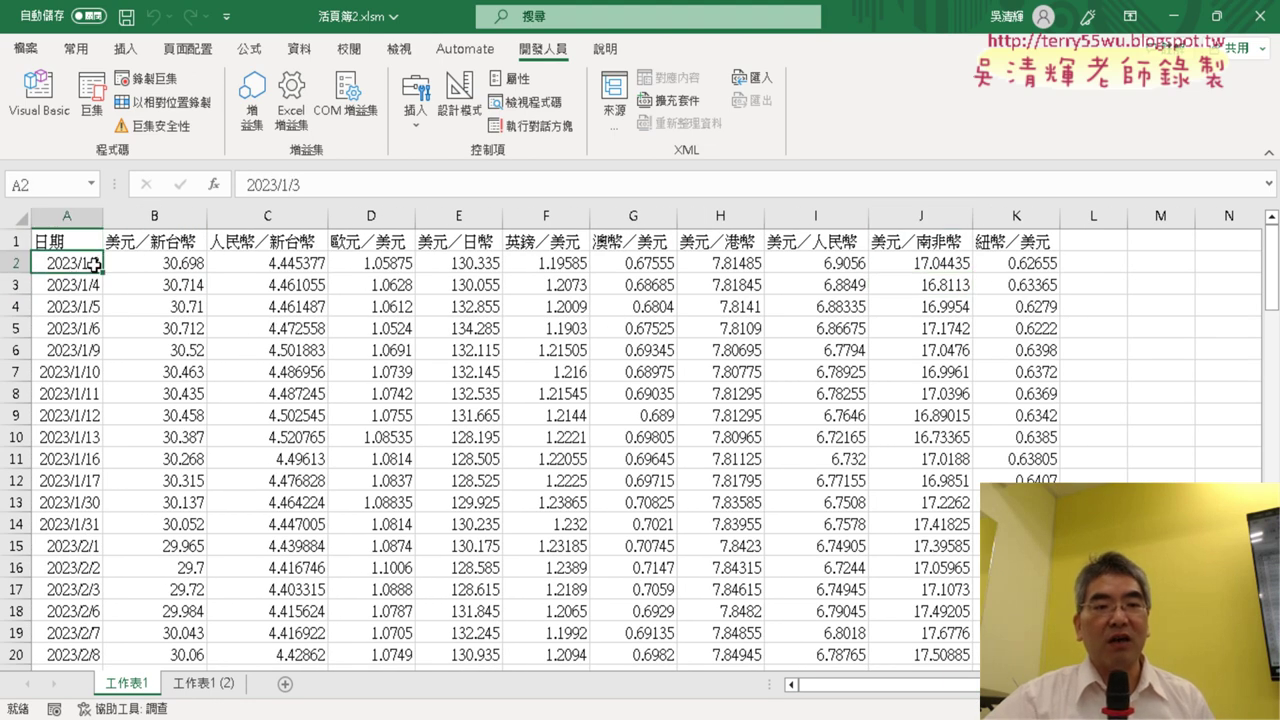
key(ctrl+Down)
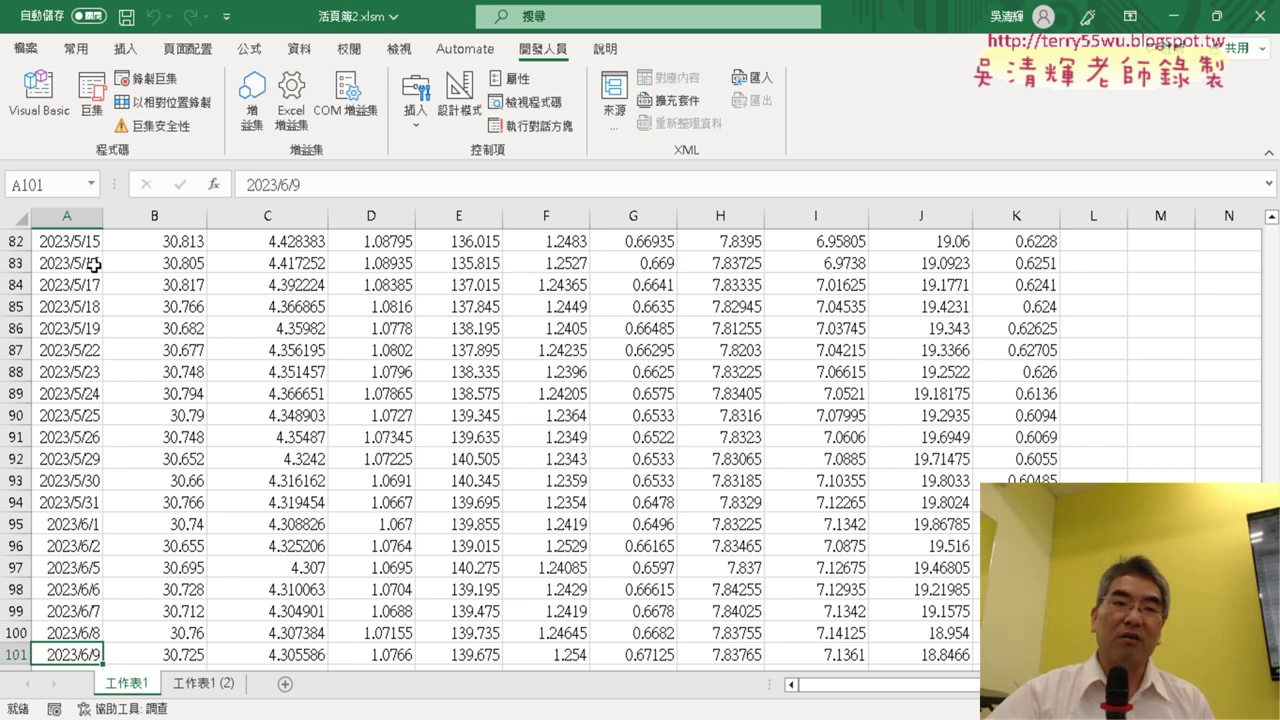
click(36, 100)
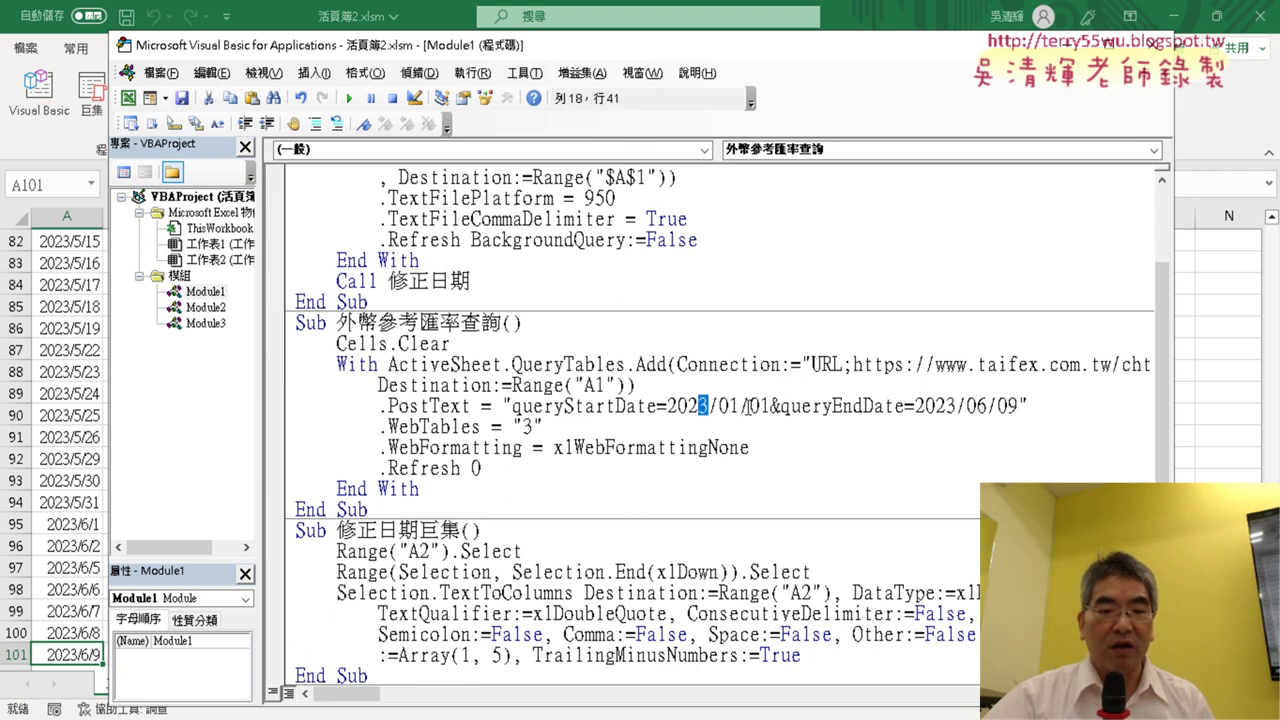
Step: Change the PostText query dates to 2022/01/01 and 2022/12/31
text(2)
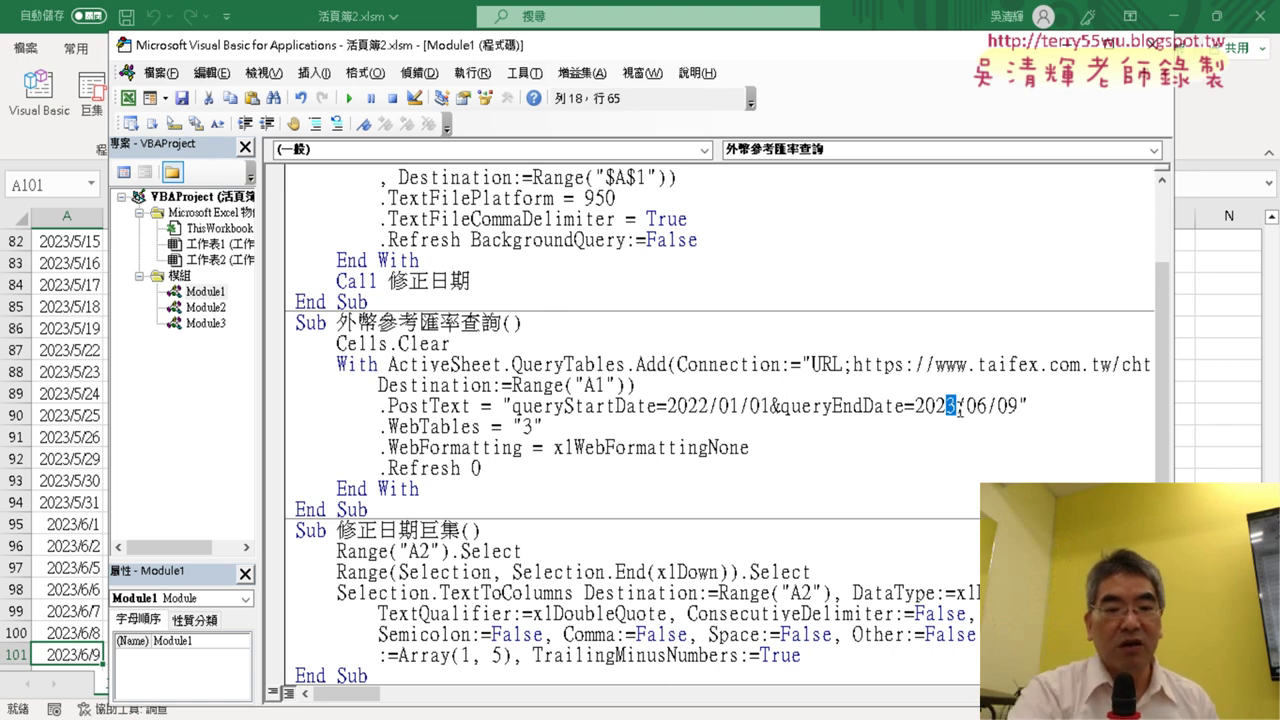
text(2)
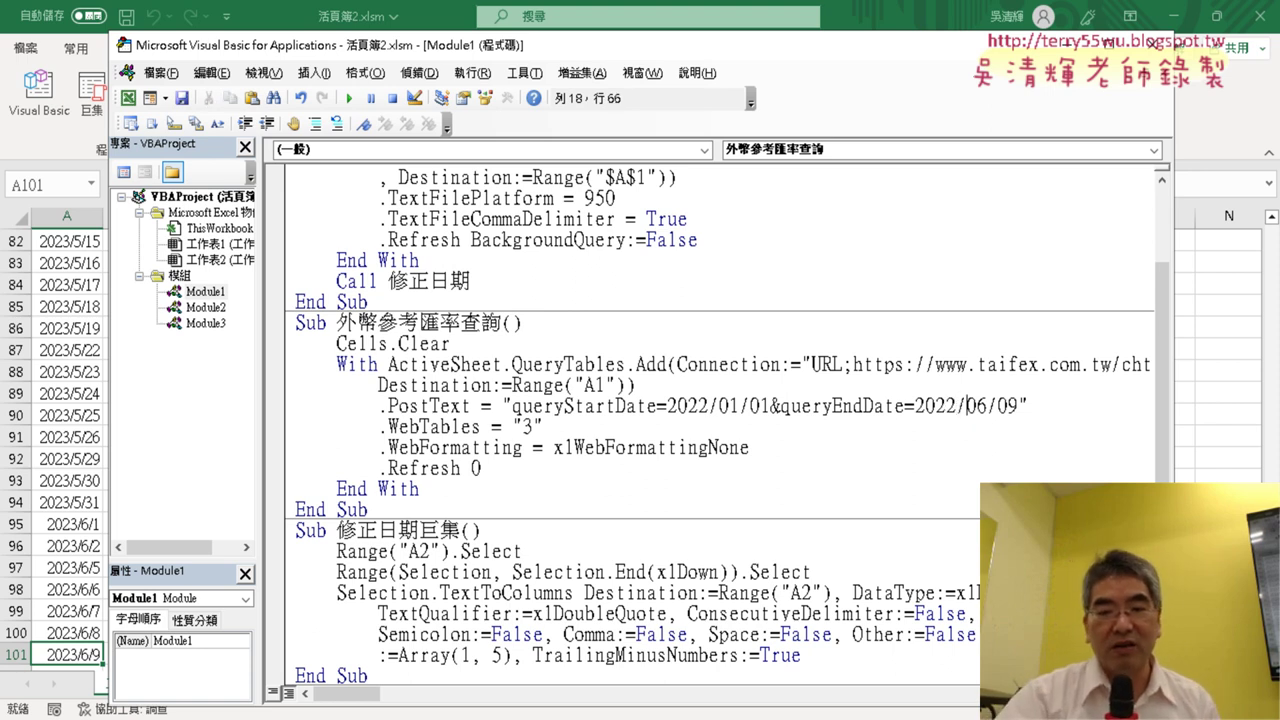
key(BackSpace)
key(BackSpace)
text(12)
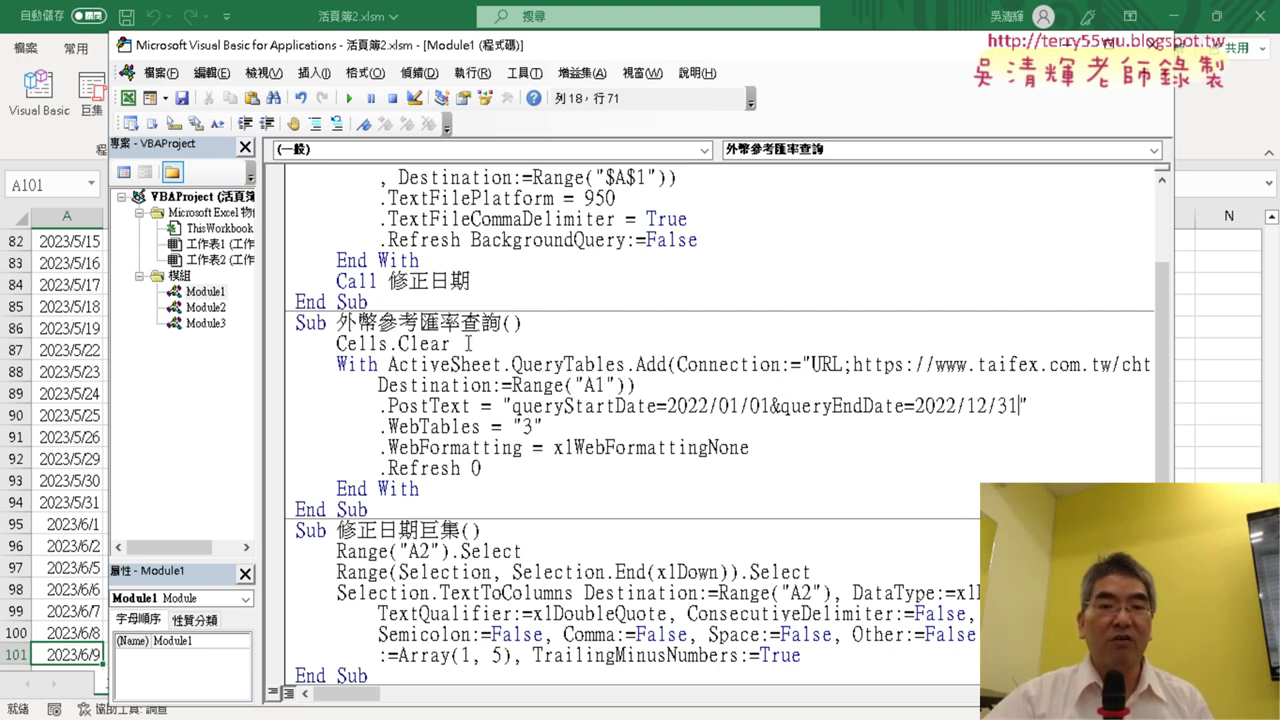
Step: Rerun 外幣參考匯率查詢 and view the worksheet filled with 2022 rates
drag(468, 344, 290, 345)
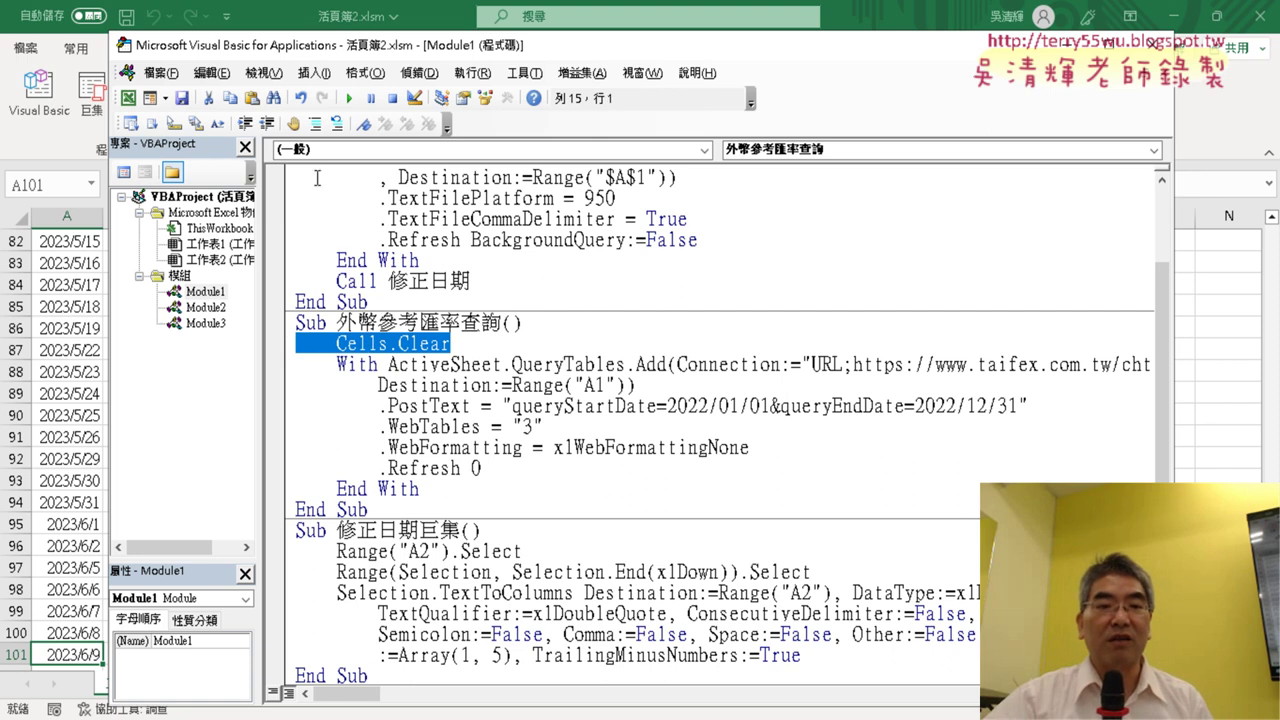
click(349, 98)
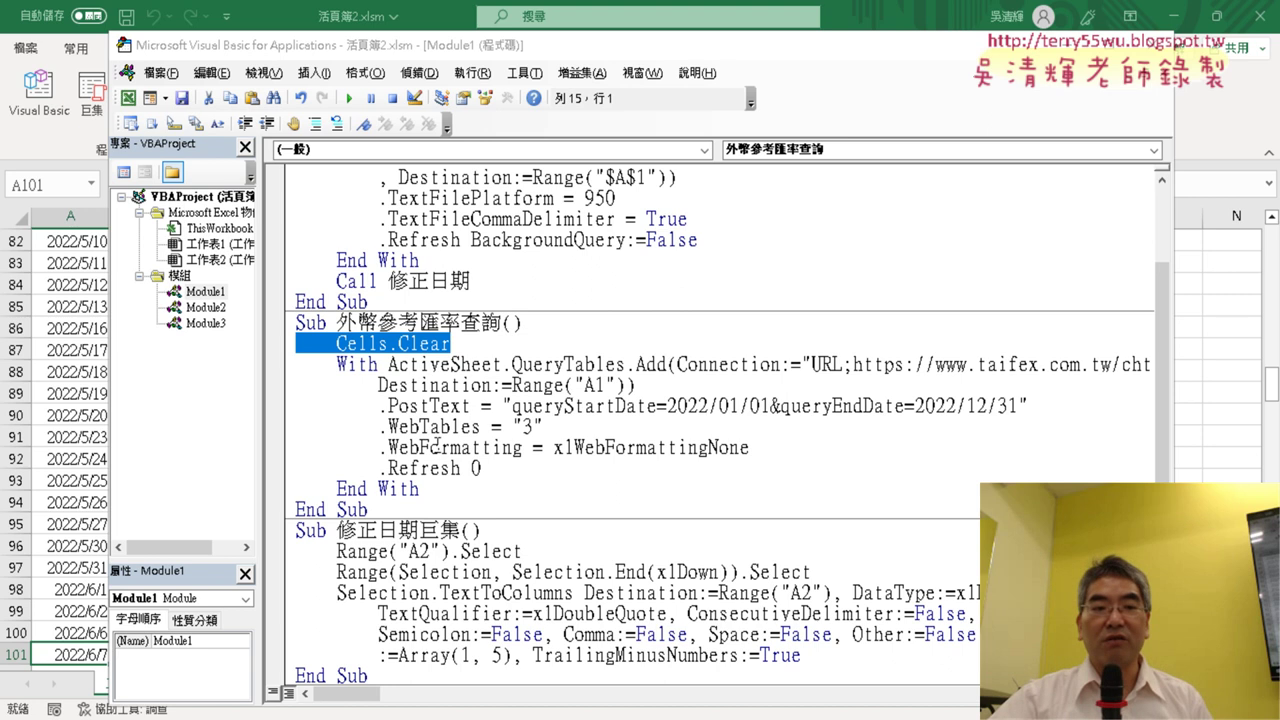
click(80, 314)
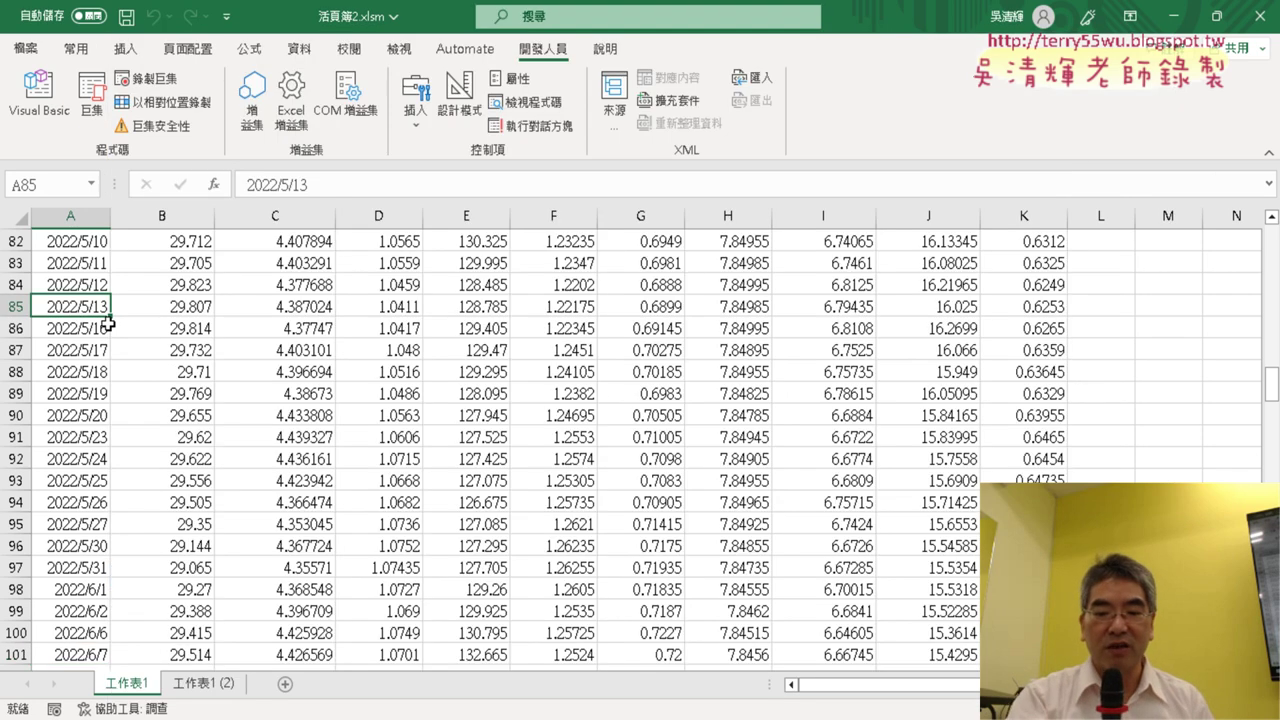
Step: Check the 2022 data runs to 2022/12/30, then go to the first 美元／新台幣 rate in B2
key(ctrl+Home)
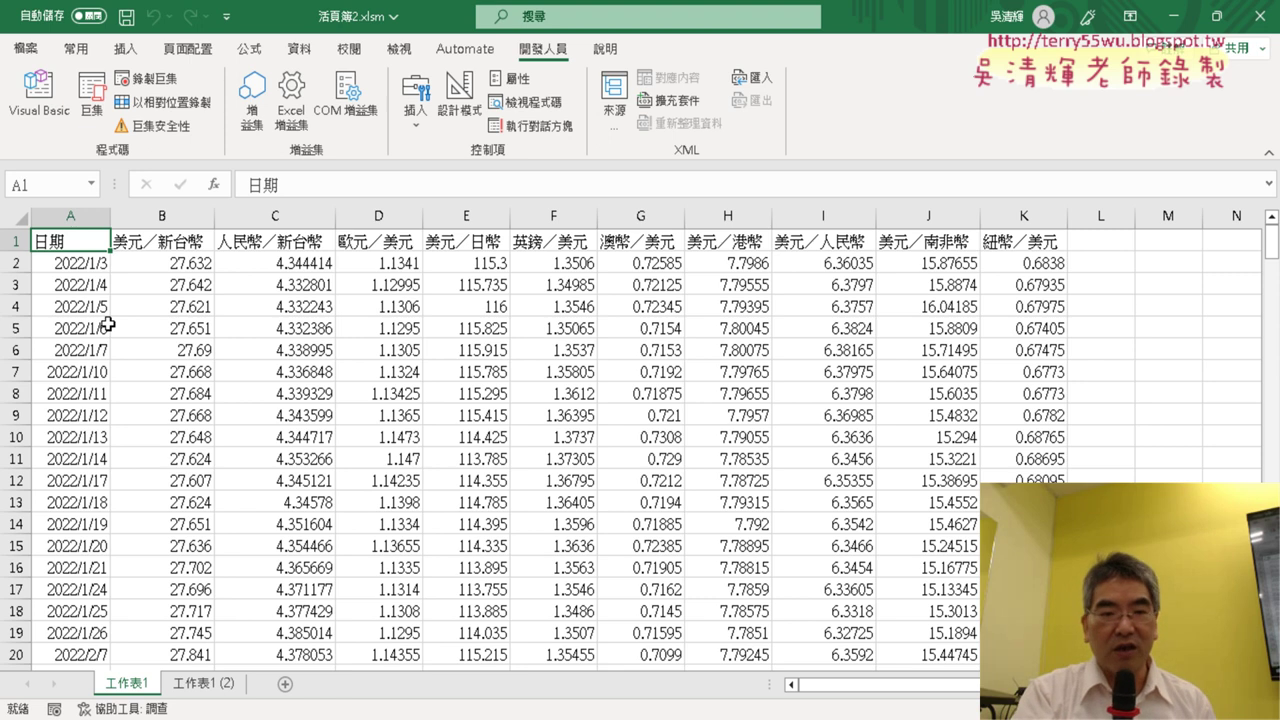
key(ctrl+Down)
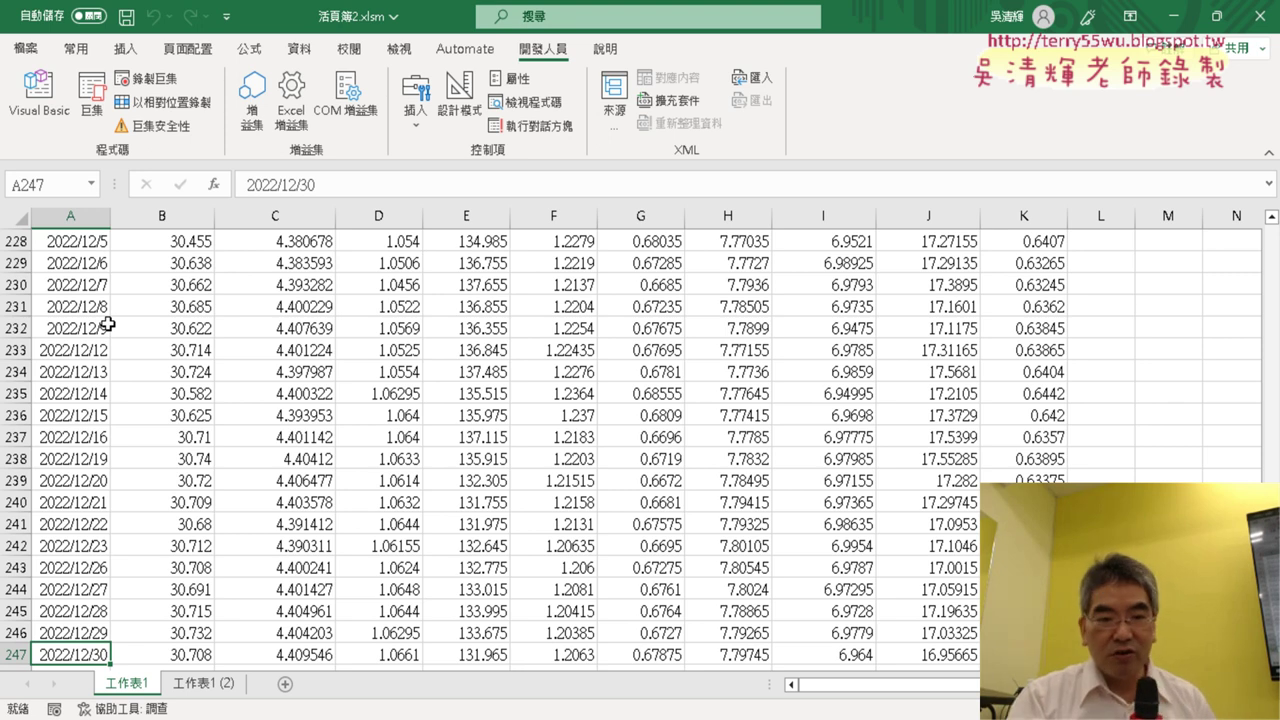
key(Right)
key(ctrl+Up)
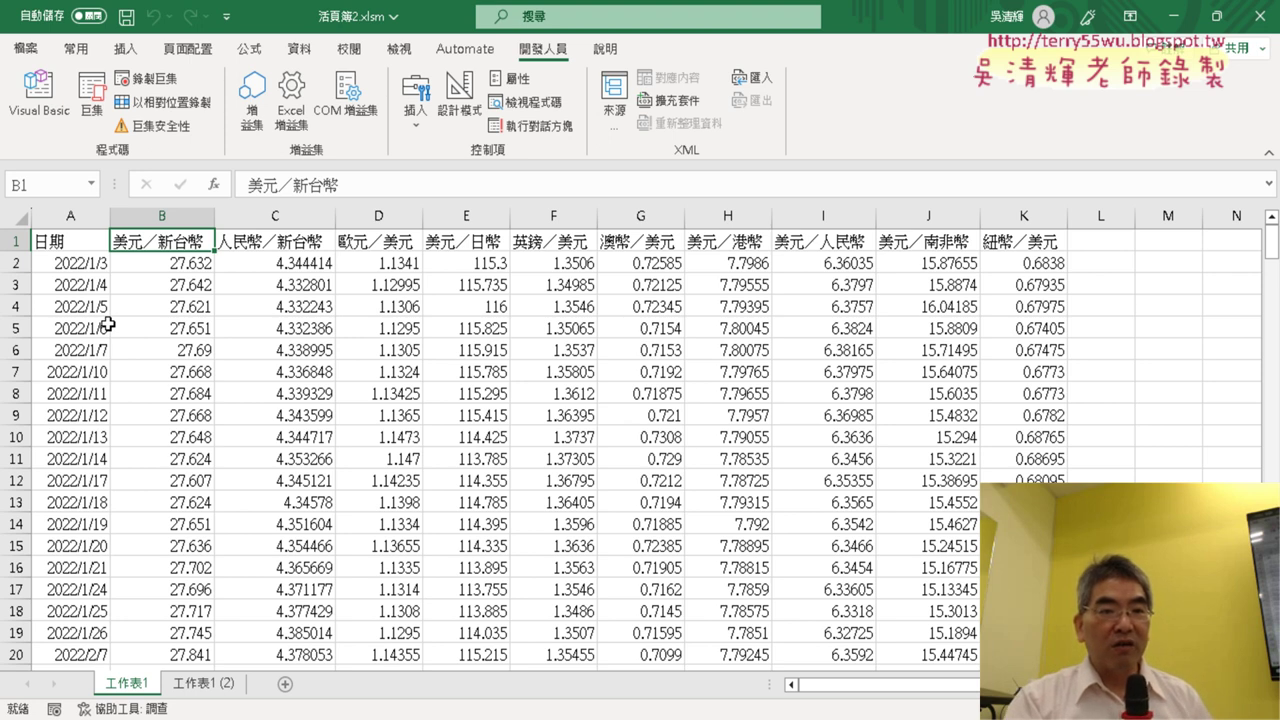
key(Down)
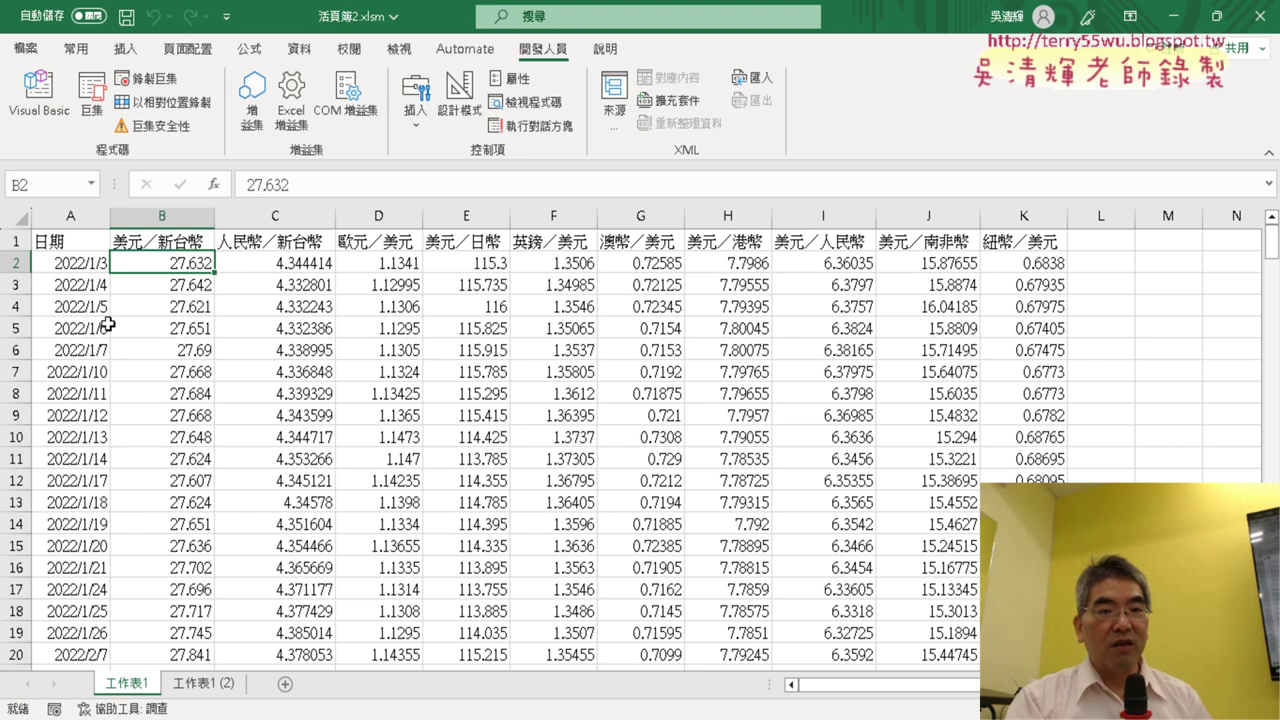
Step: Browse up and down through the early-2022 美元／新台幣 rates
key(Down)
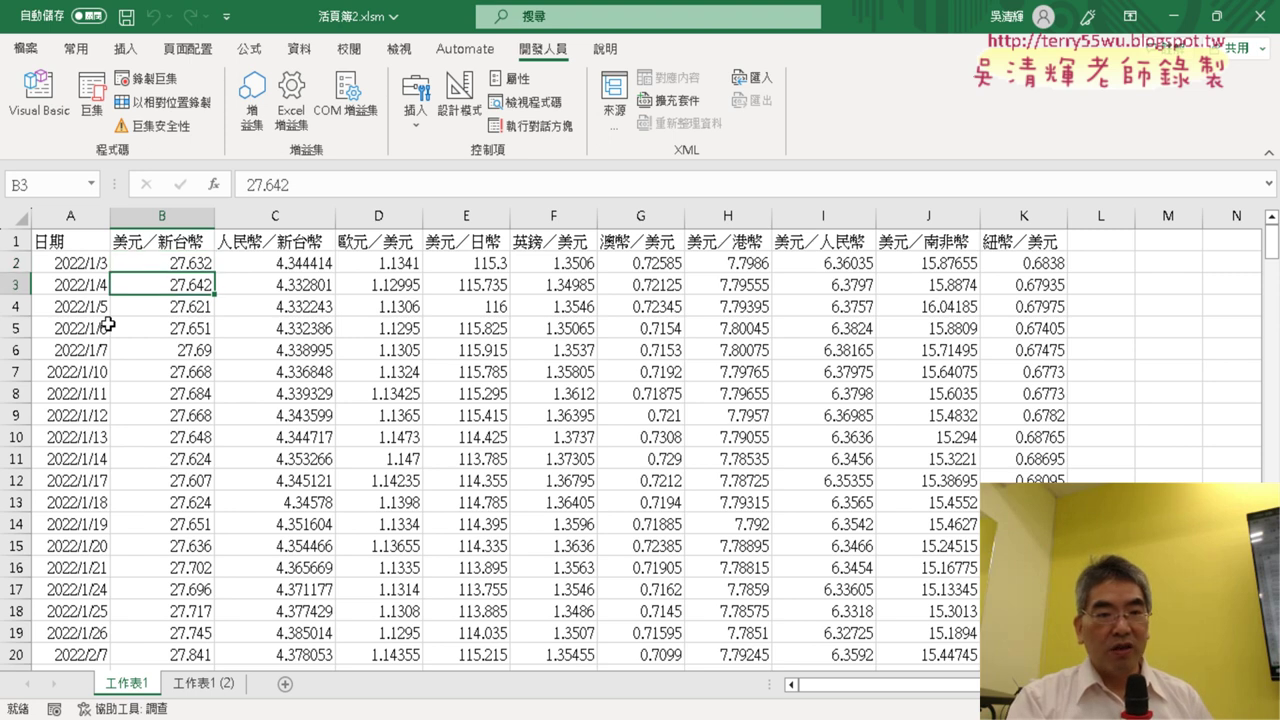
key(Down)
key(Down)
key(Down)
key(Down)
key(Down)
key(Down)
key(Down)
key(Down)
key(Down)
key(Down)
key(Down)
key(Down)
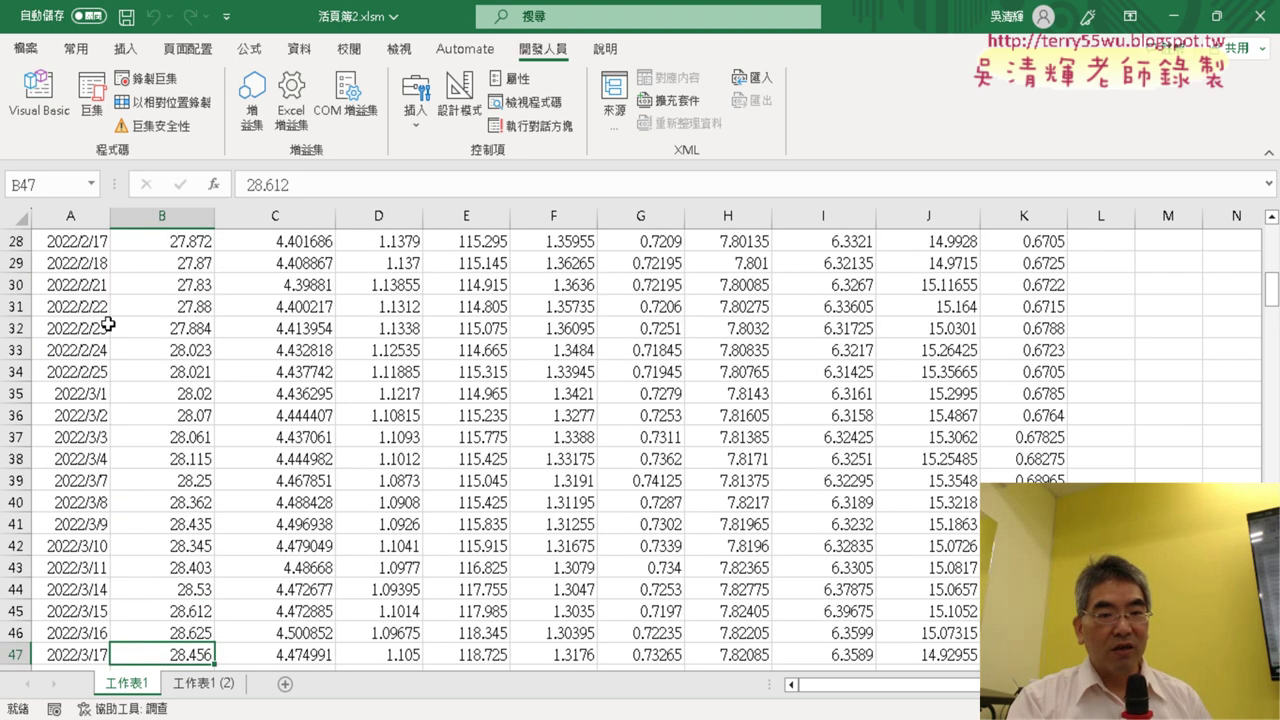
key(Down)
key(Down)
key(Down)
key(Down)
key(Down)
key(Down)
key(Down)
key(Down)
key(Down)
key(Down)
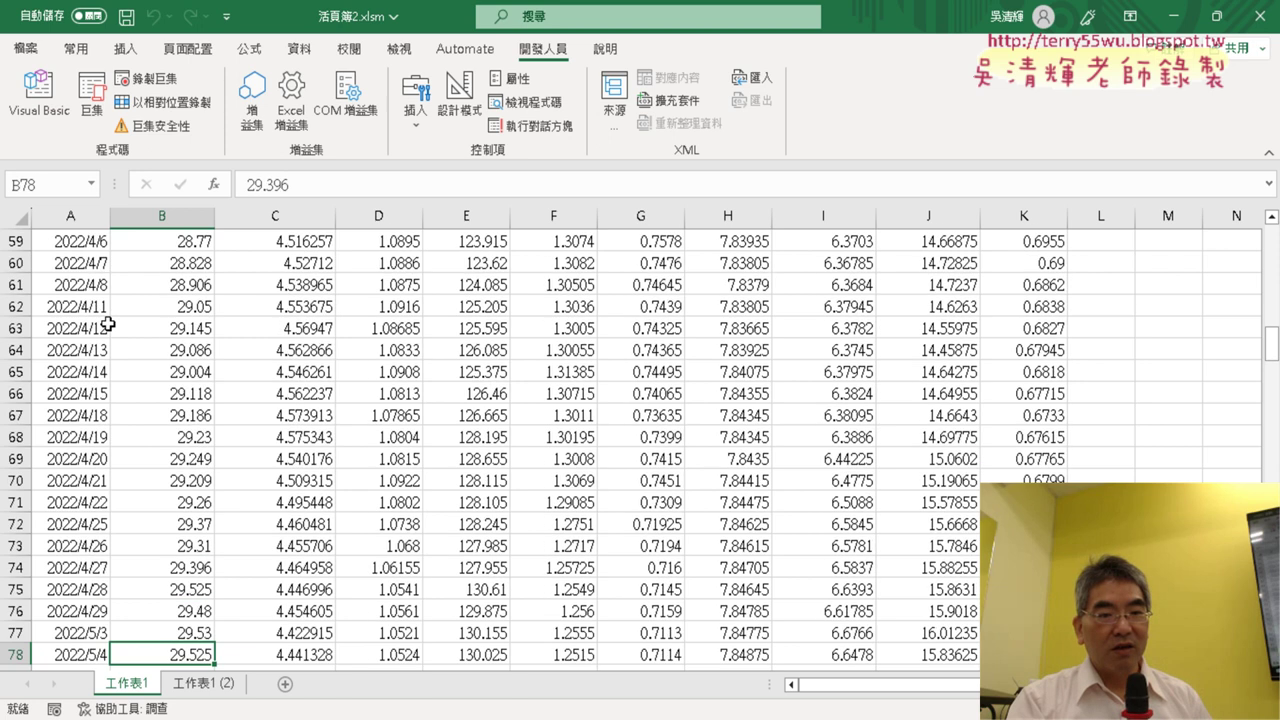
key(Down)
key(Down)
key(Down)
key(Down)
key(Down)
key(Down)
key(Up)
key(Up)
key(Up)
key(Up)
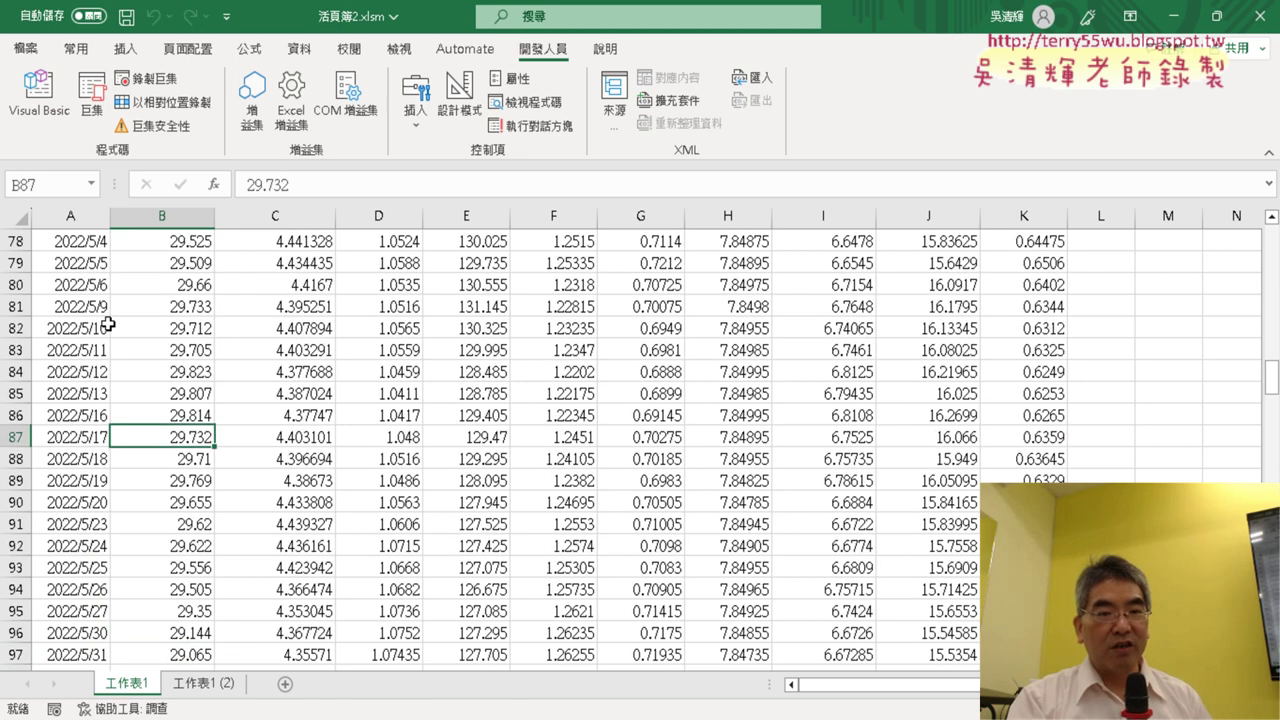
key(Up)
key(Up)
key(Up)
key(Up)
key(Up)
key(Up)
key(Up)
key(Up)
key(Up)
key(Up)
key(Up)
key(Up)
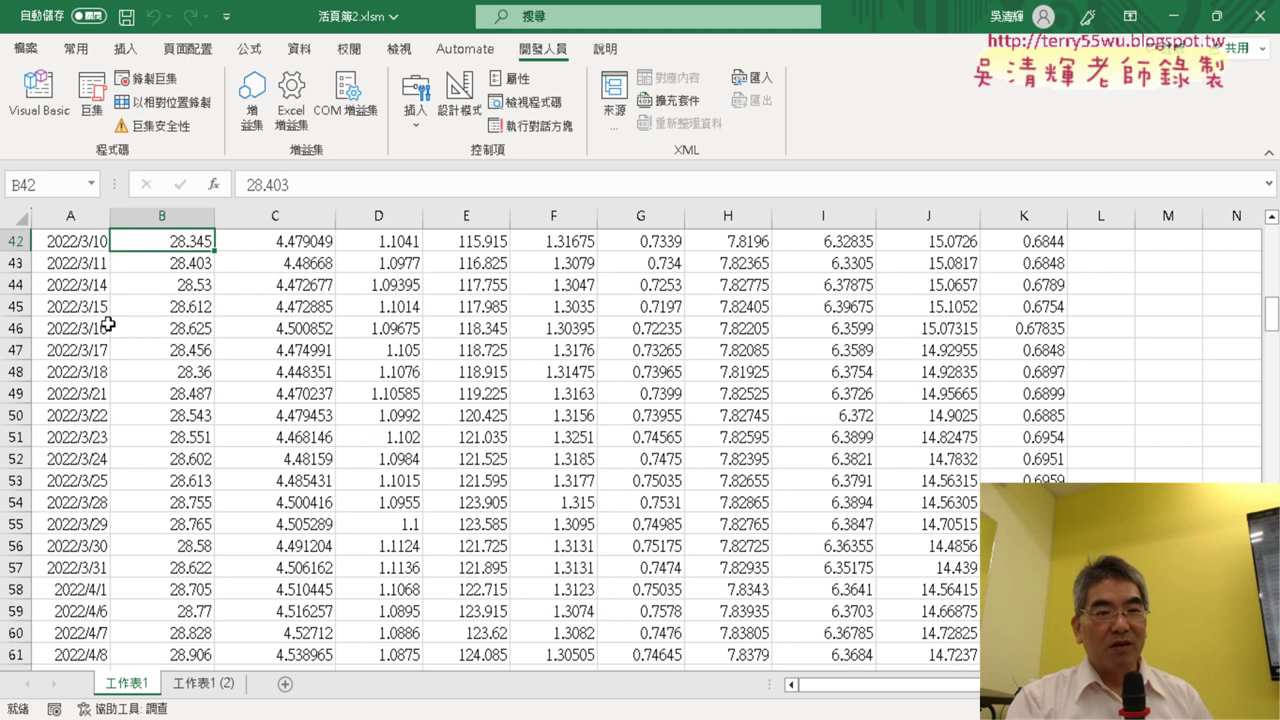
key(Up)
key(Up)
key(Up)
key(Up)
key(Up)
key(Up)
key(Up)
key(Up)
key(Up)
key(Up)
key(Up)
key(Up)
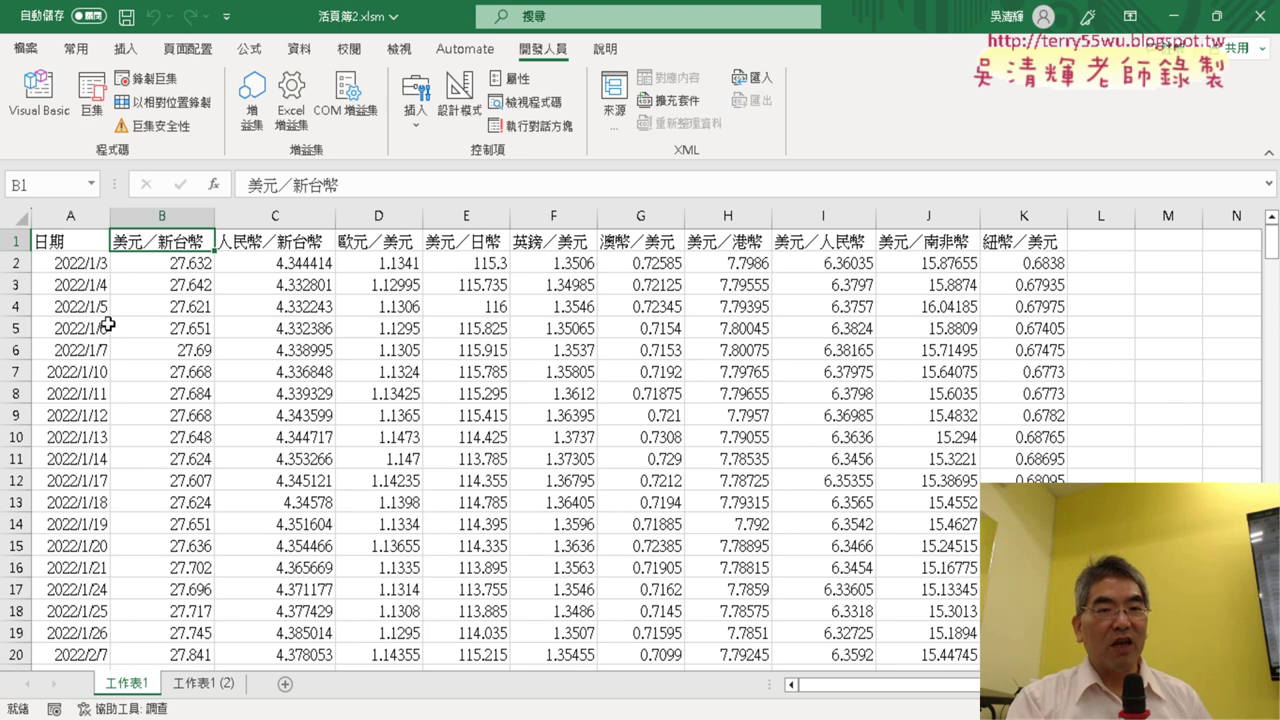
key(Down)
key(Down)
key(Down)
key(Up)
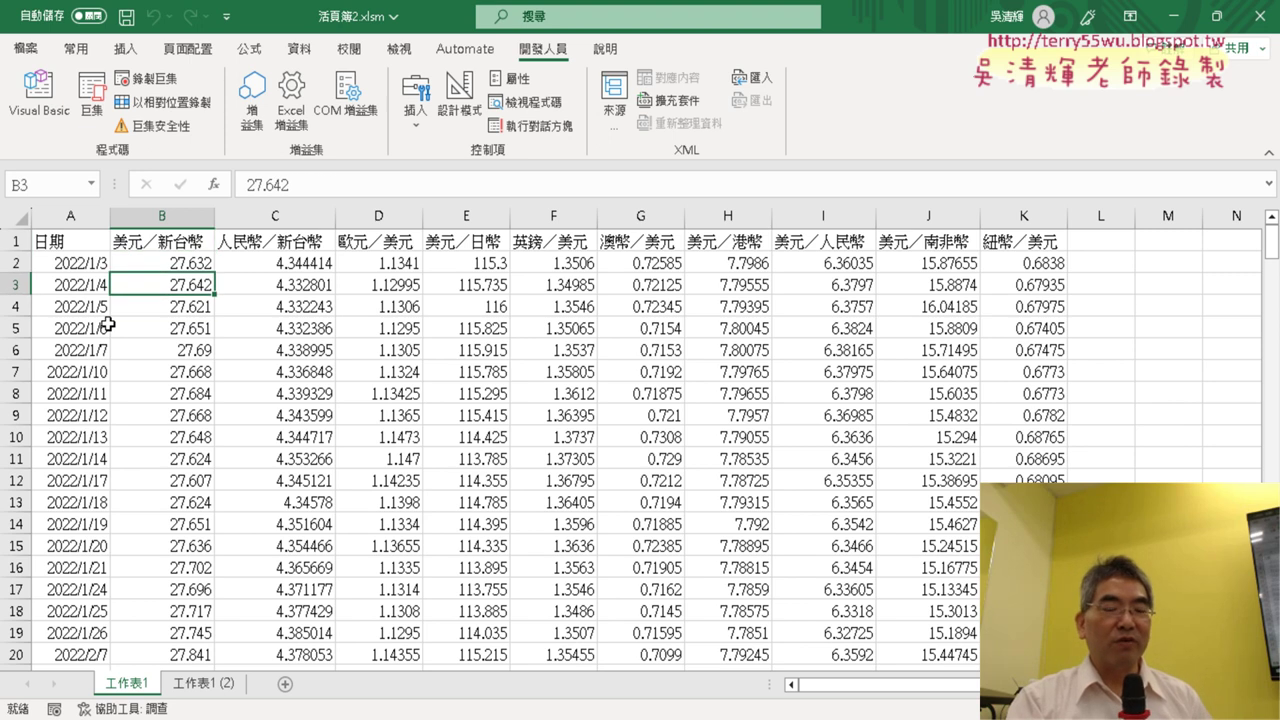
key(Down)
key(Down)
key(Down)
key(Down)
key(Down)
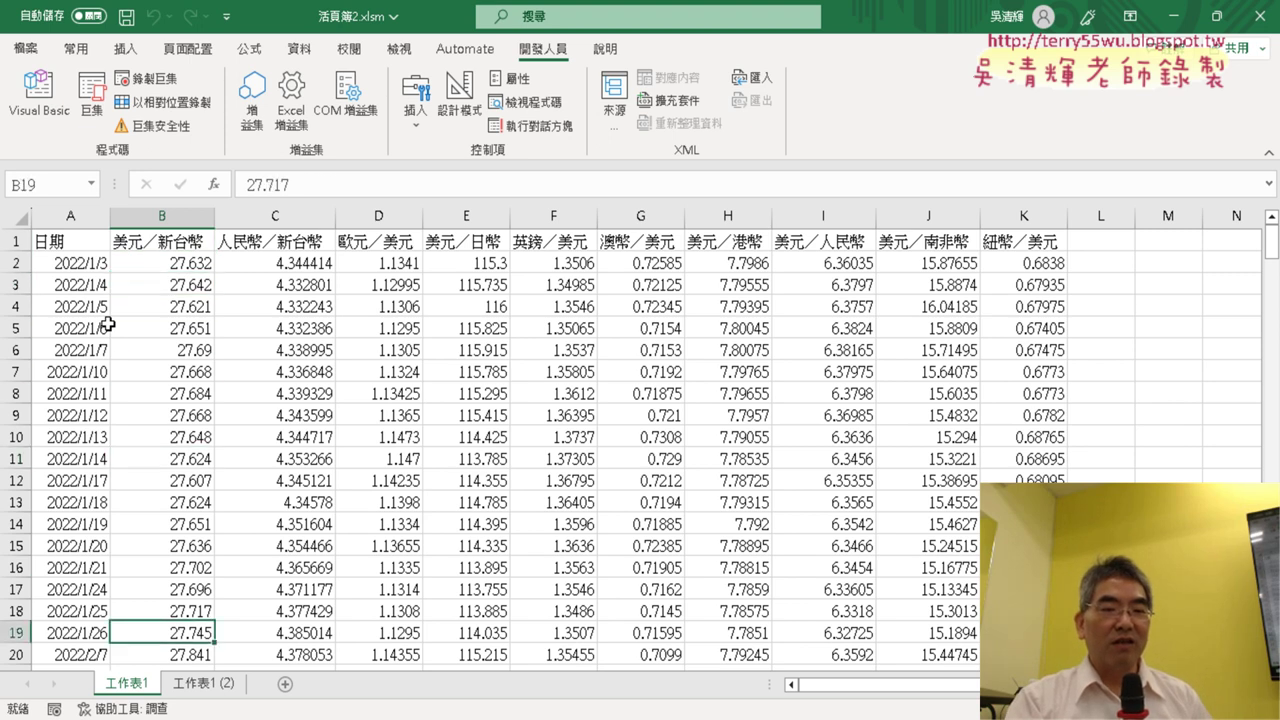
key(Down)
key(Down)
key(Down)
key(Down)
key(Down)
key(Down)
key(Down)
key(Down)
key(Down)
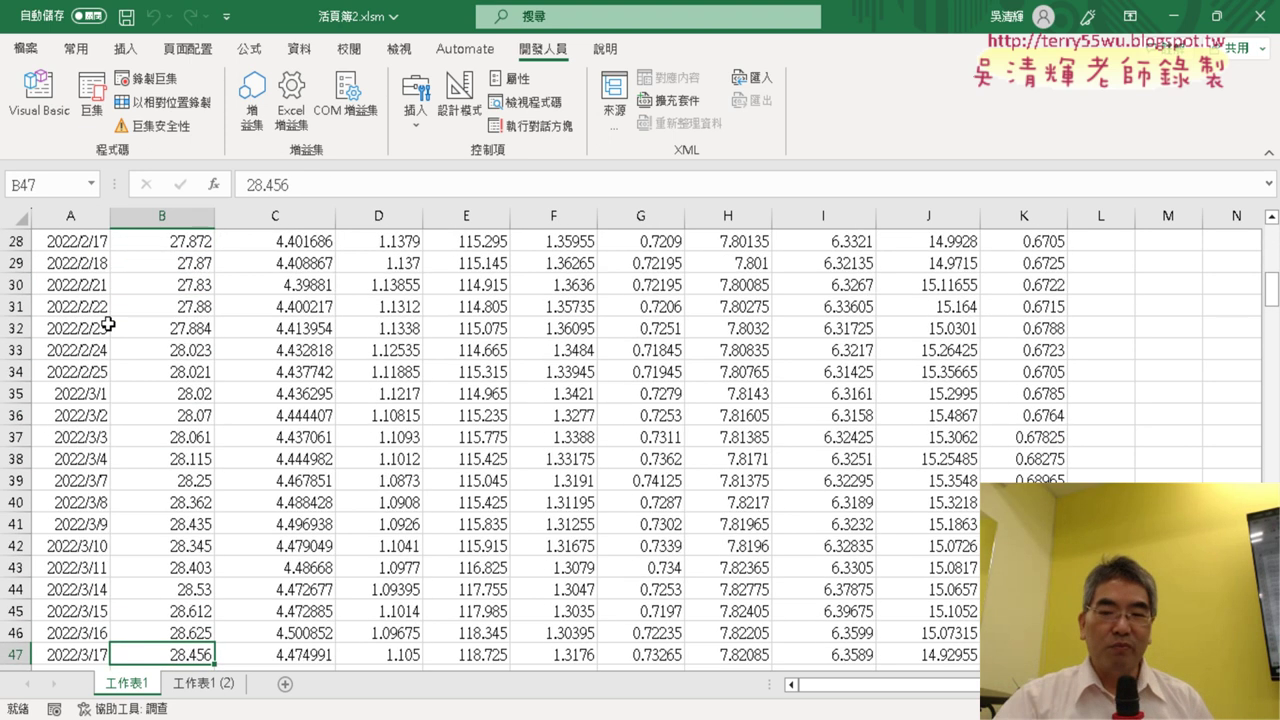
Step: Draw the 美元／新台幣 line chart covering 2022/1/3 to 2022/2/14 with the 美元折線圖 button
drag(880, 684, 958, 684)
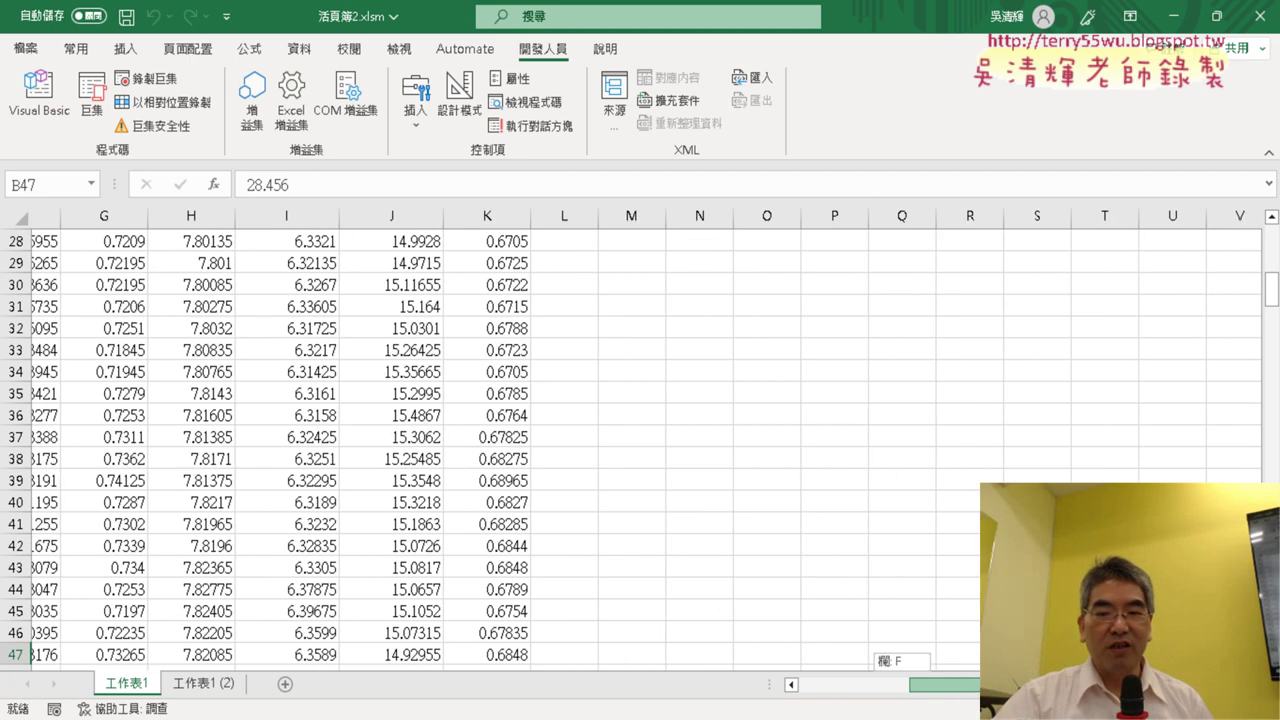
scroll(640, 450, right, 2)
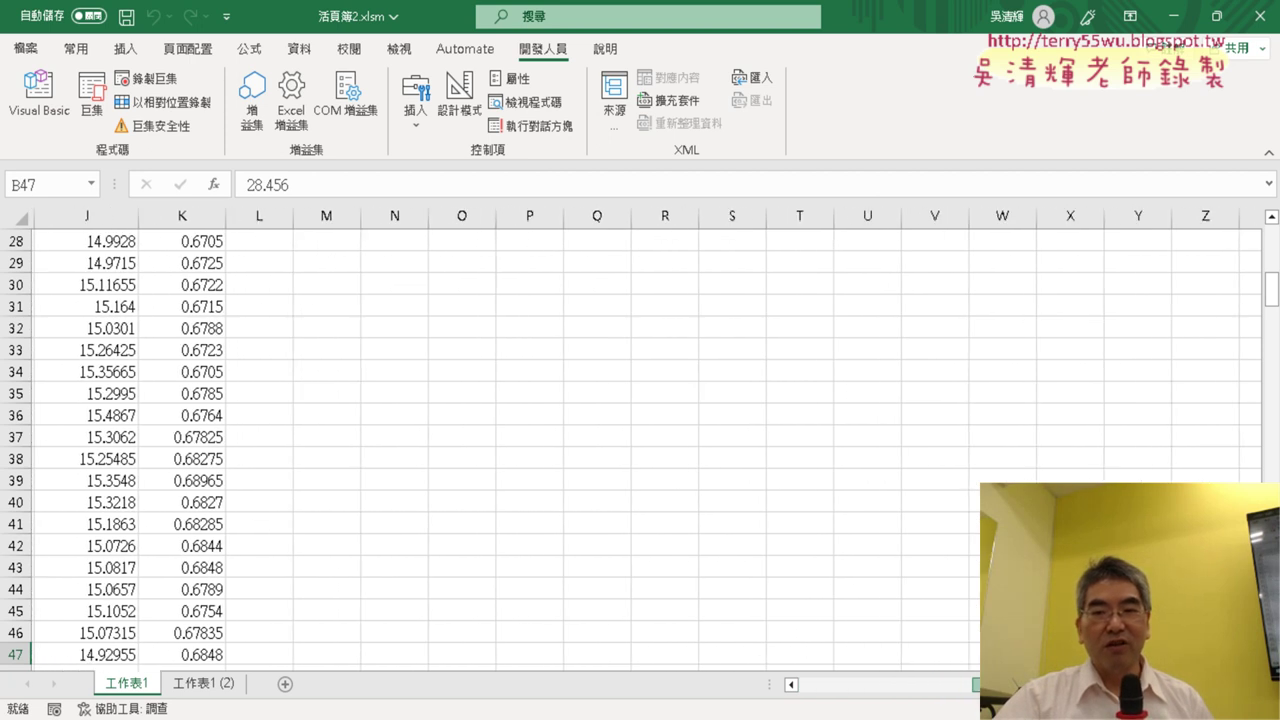
scroll(640, 450, up, 1)
scroll(640, 450, up, 2)
scroll(640, 450, right, 1)
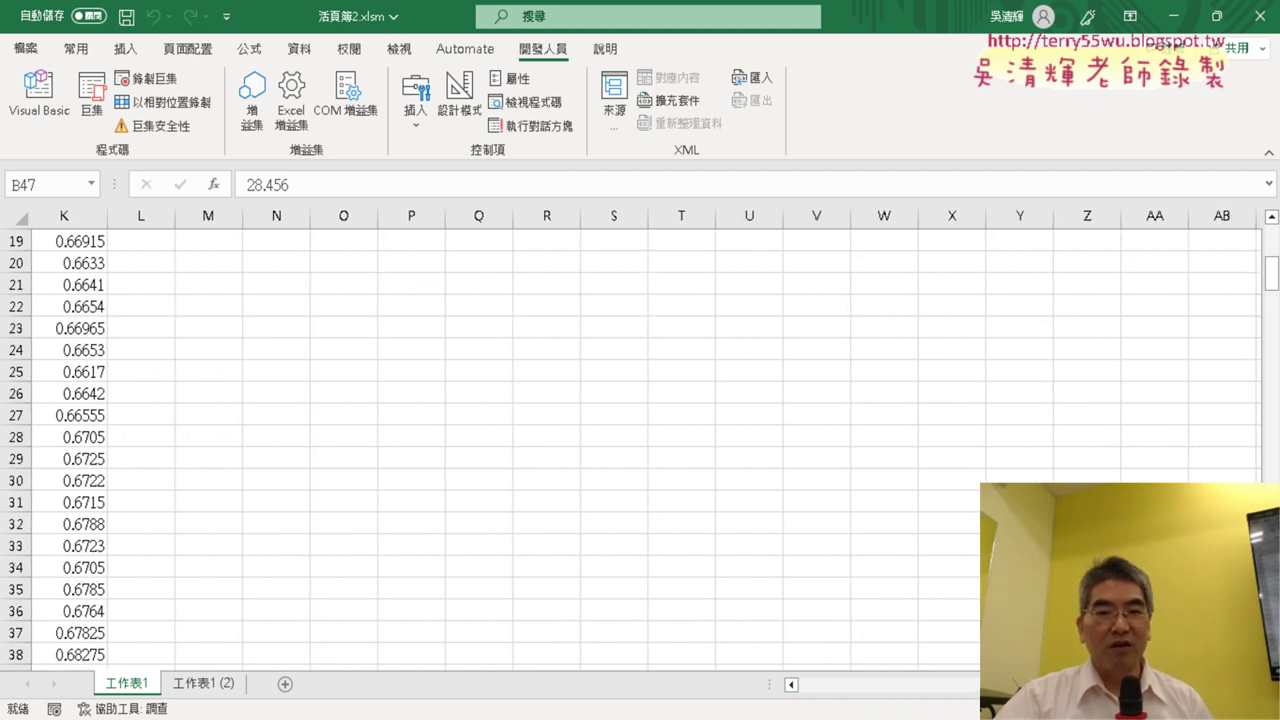
scroll(1214, 250, left, 1)
scroll(1214, 250, up, 2)
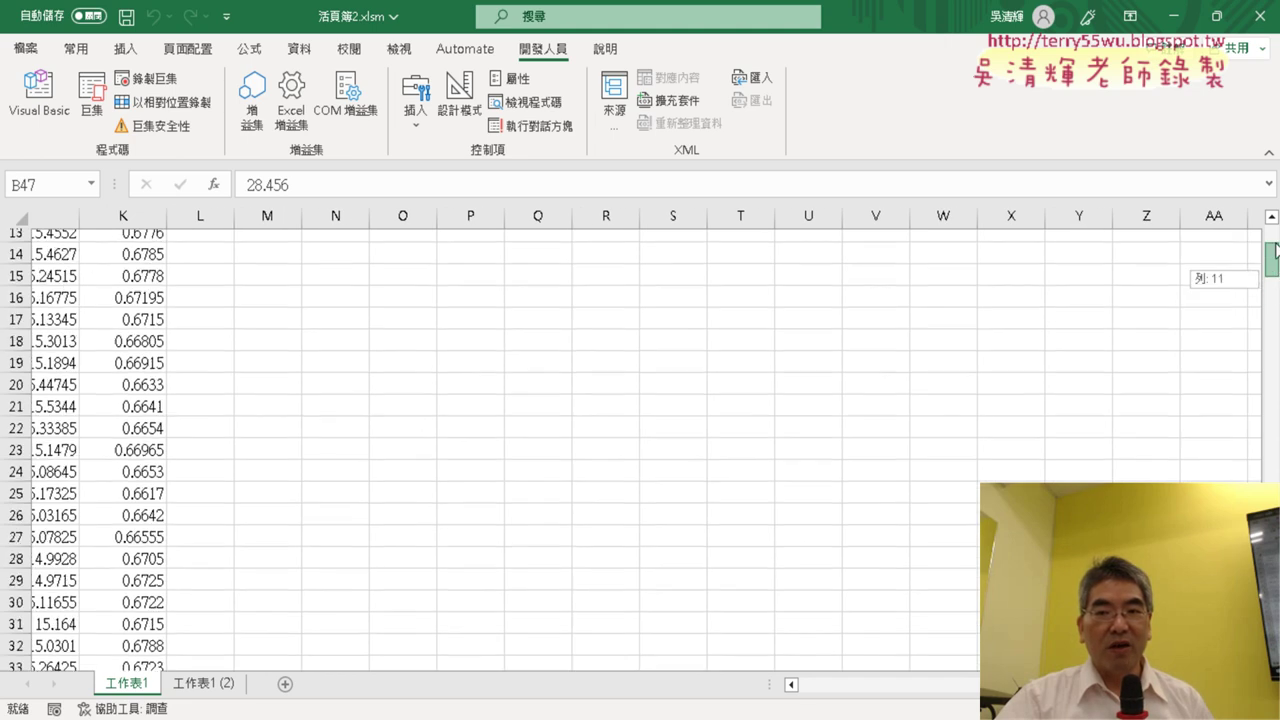
scroll(1214, 250, up, 4)
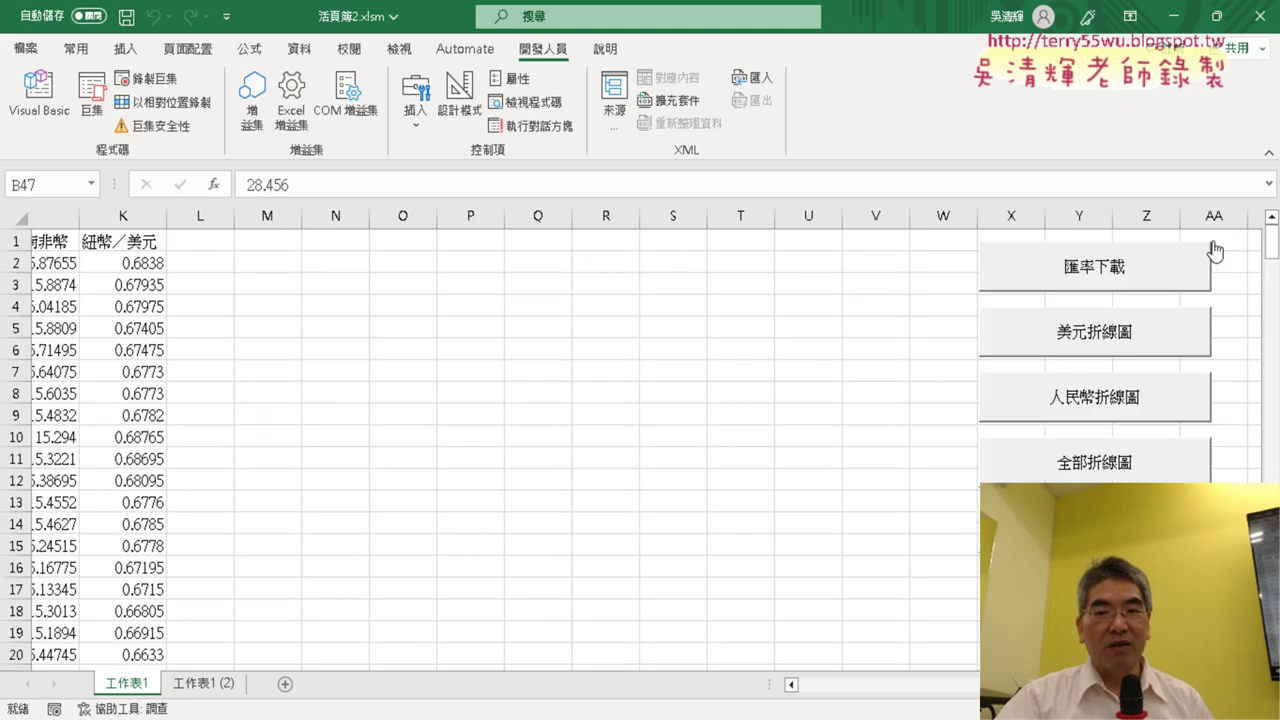
click(1089, 340)
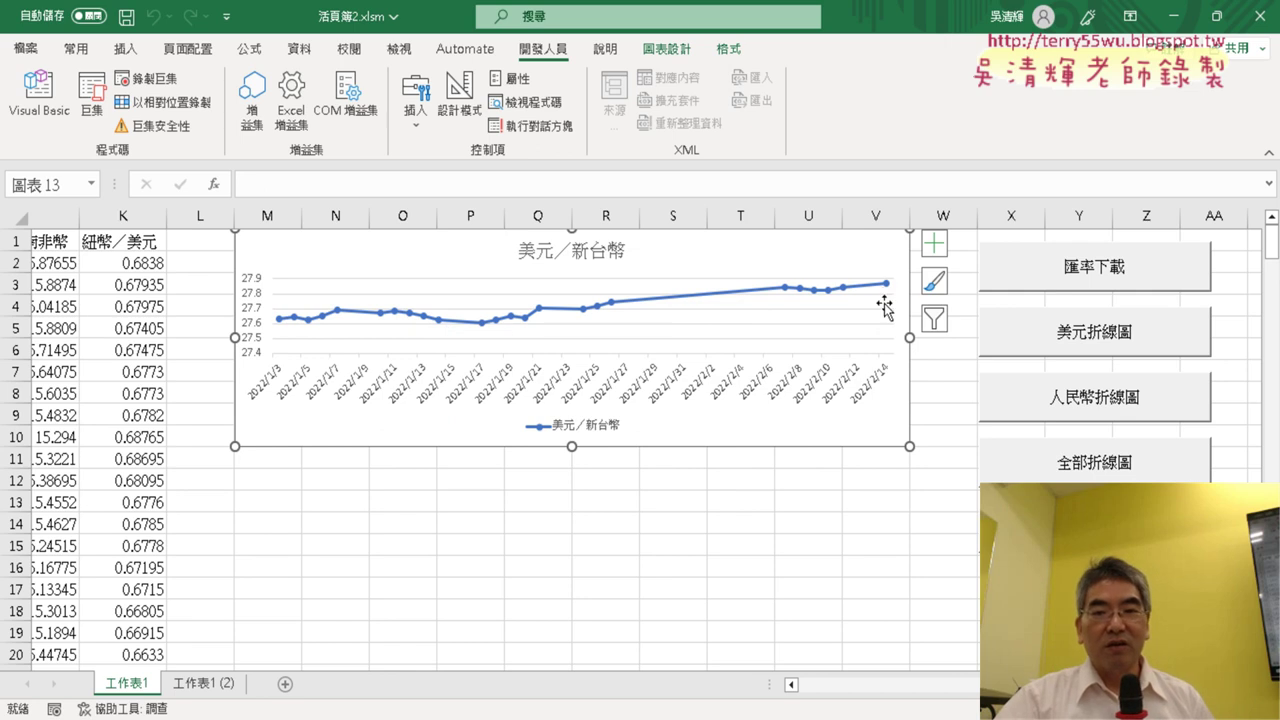
Step: Open the 美元折線圖 button's shortcut menu and choose to assign a macro
mouse_move(889, 287)
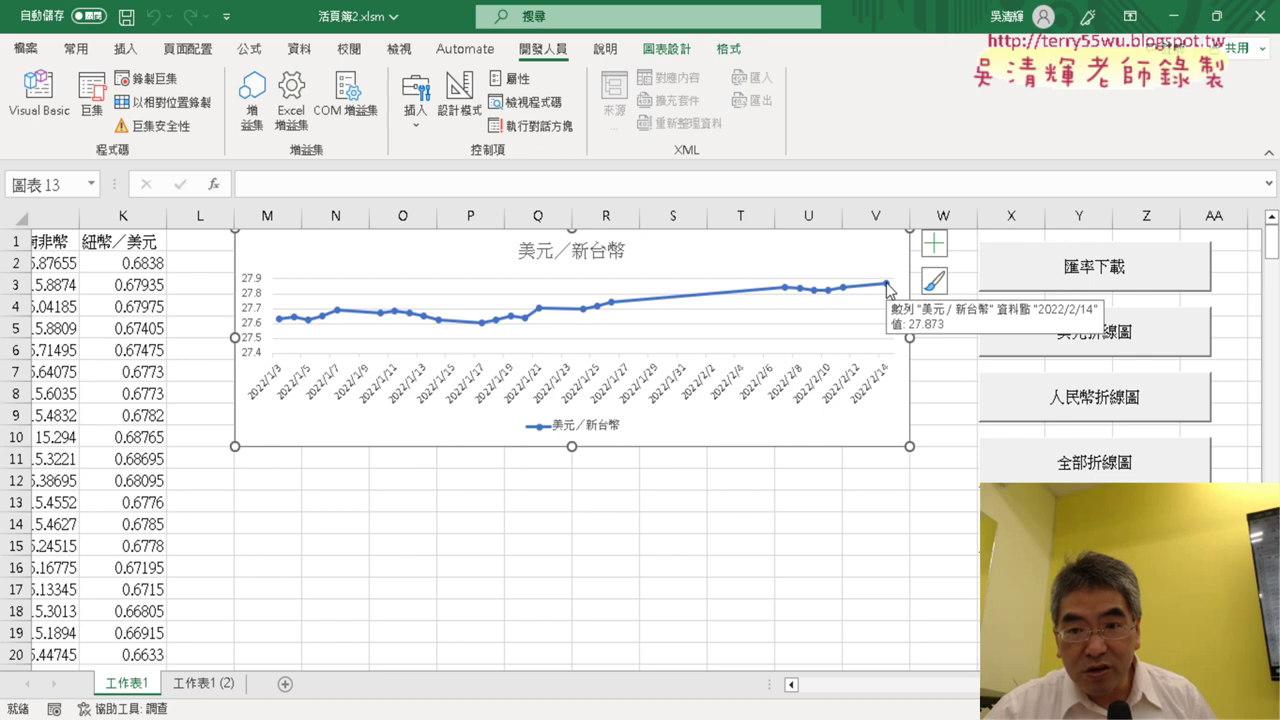
right_click(1068, 338)
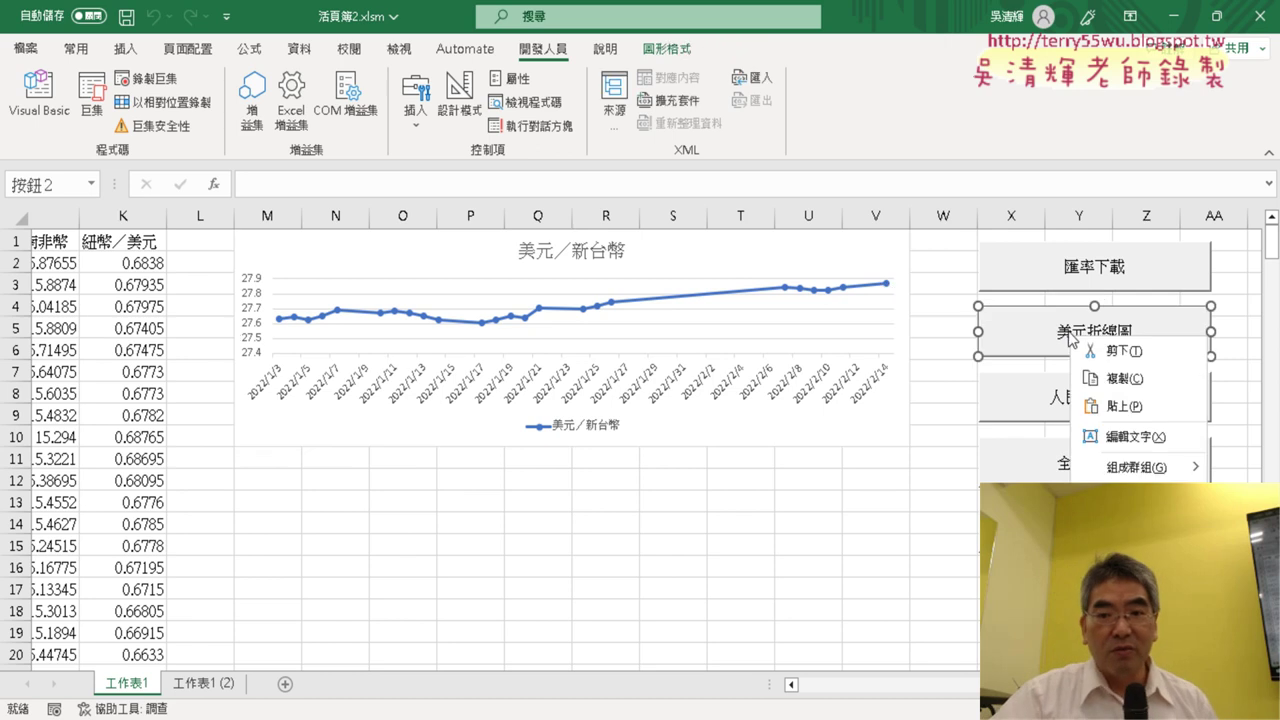
click(1130, 521)
Step: Change the 美元折線圖 chart range from A1:A25,B1:B25 to A1:A101,B1:B101
click(1160, 371)
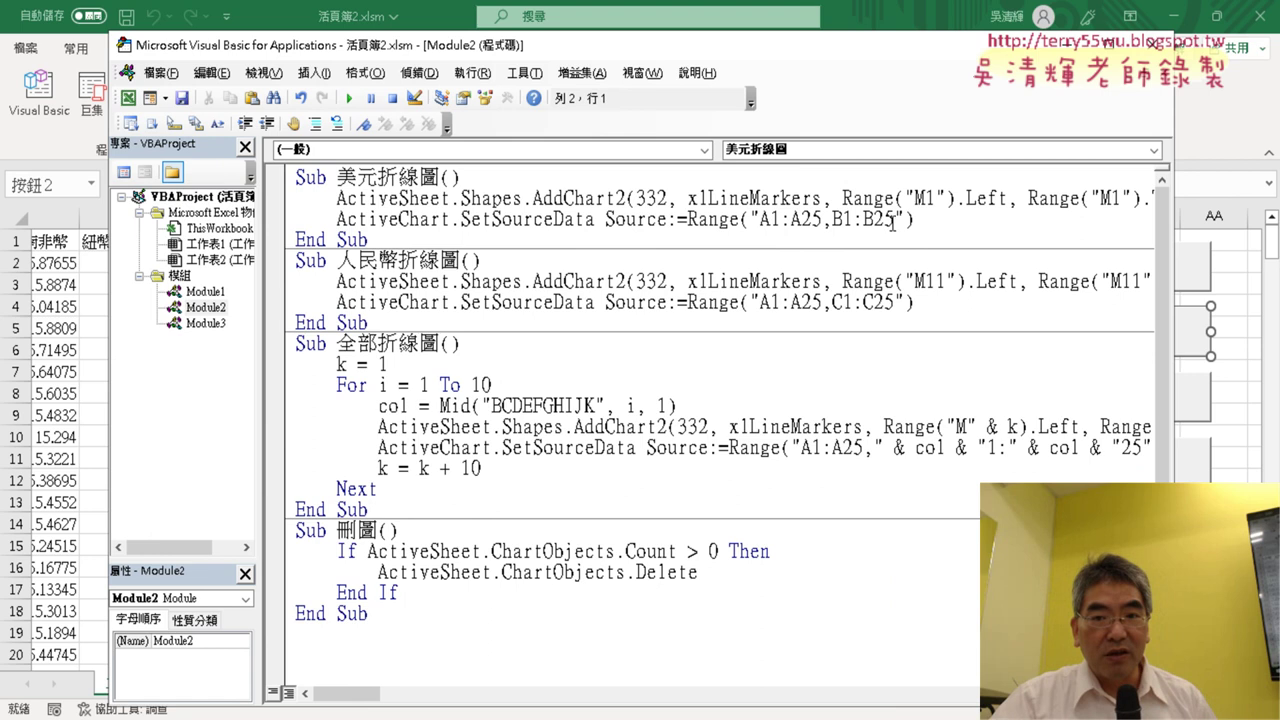
drag(824, 220, 808, 220)
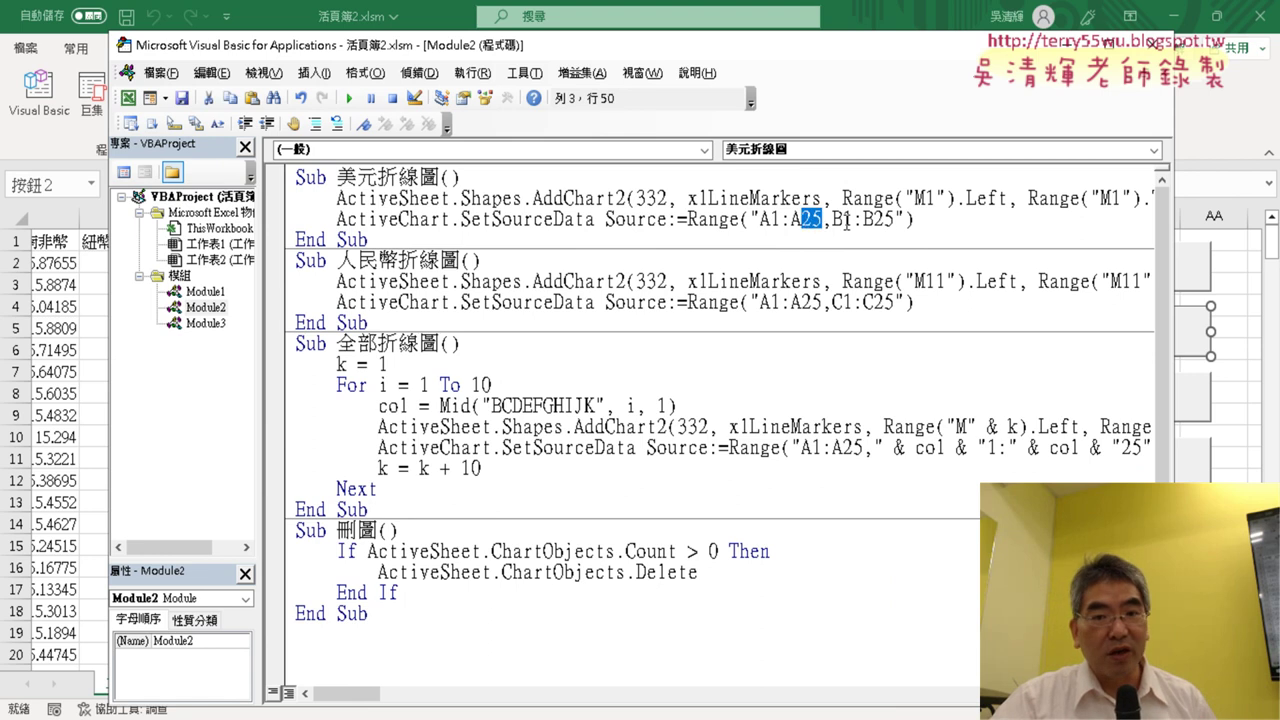
text(1)
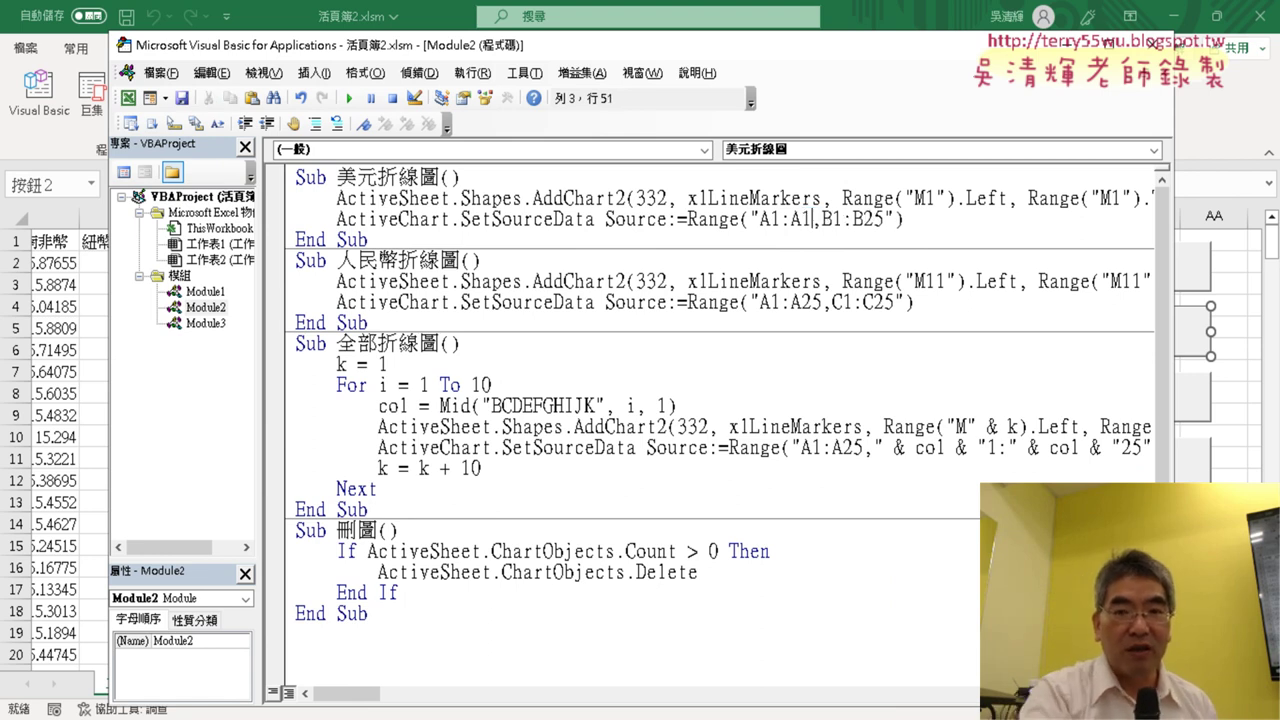
text(01)
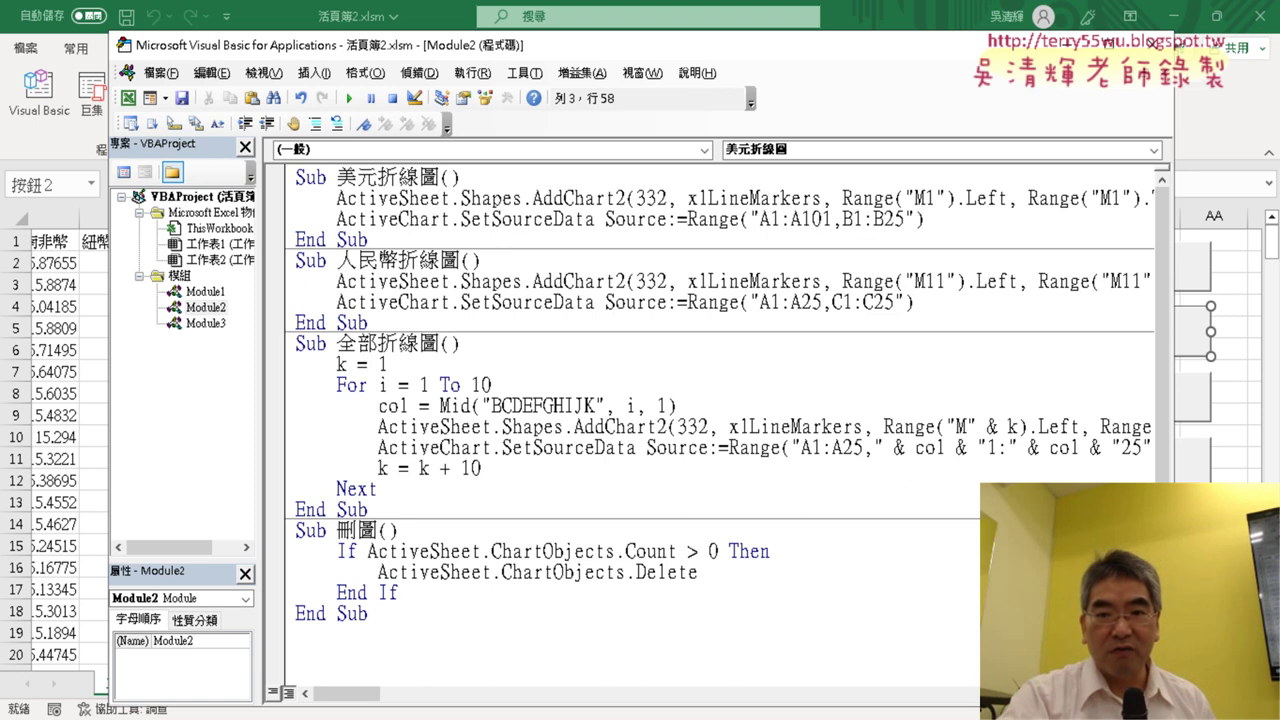
key(Delete)
key(Delete)
text(10)
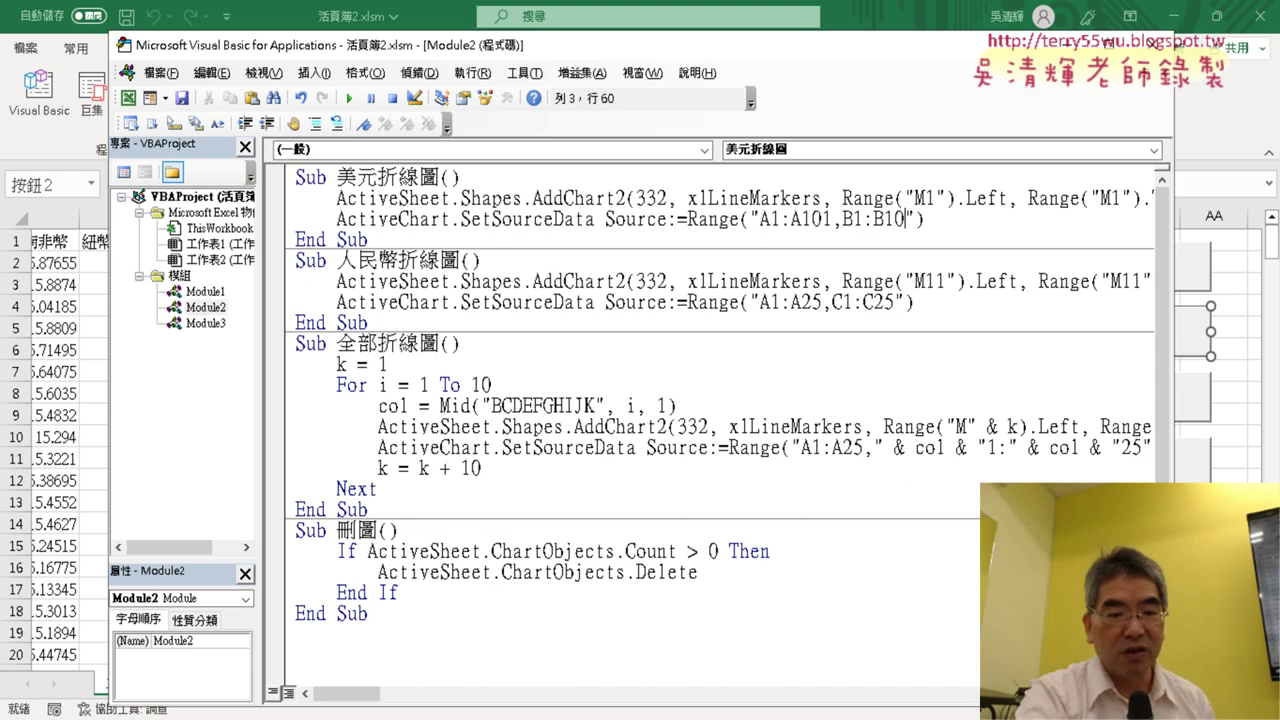
text(1)
key(alt+F11)
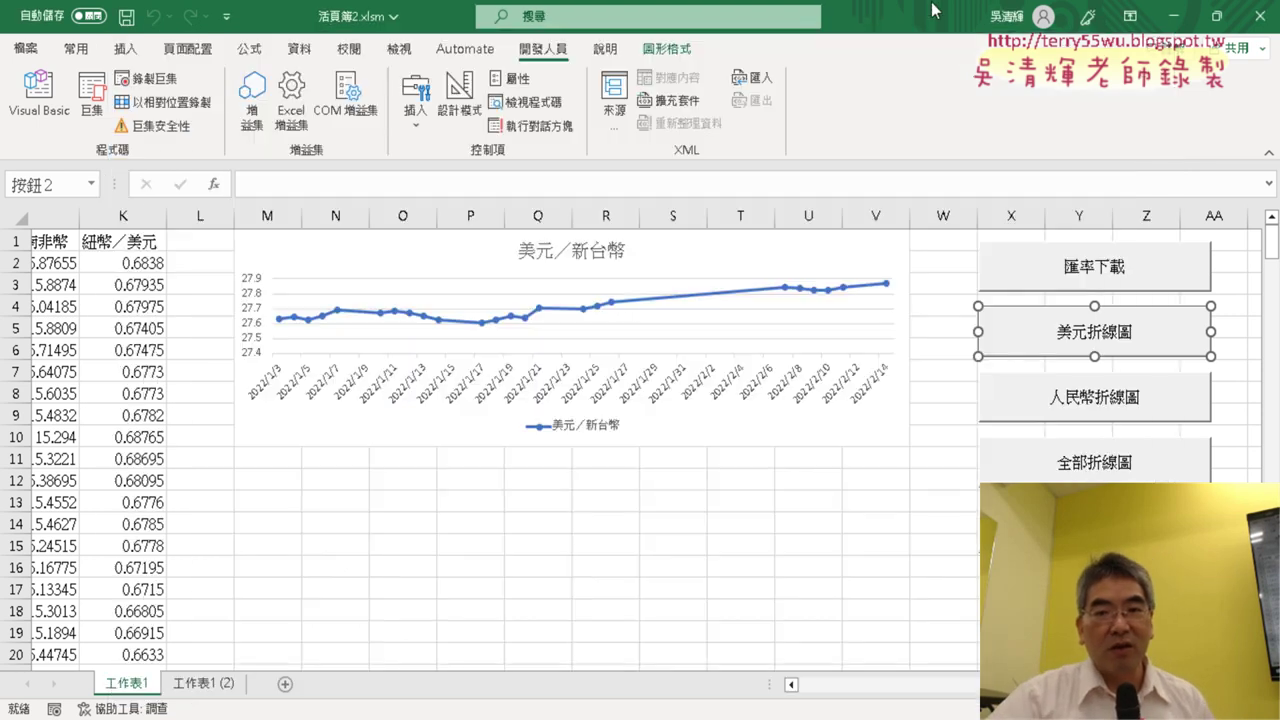
Step: Re-download the rates and redraw the 美元／新台幣 chart spanning 2023/5/2 to 2023/6/9
click(1093, 265)
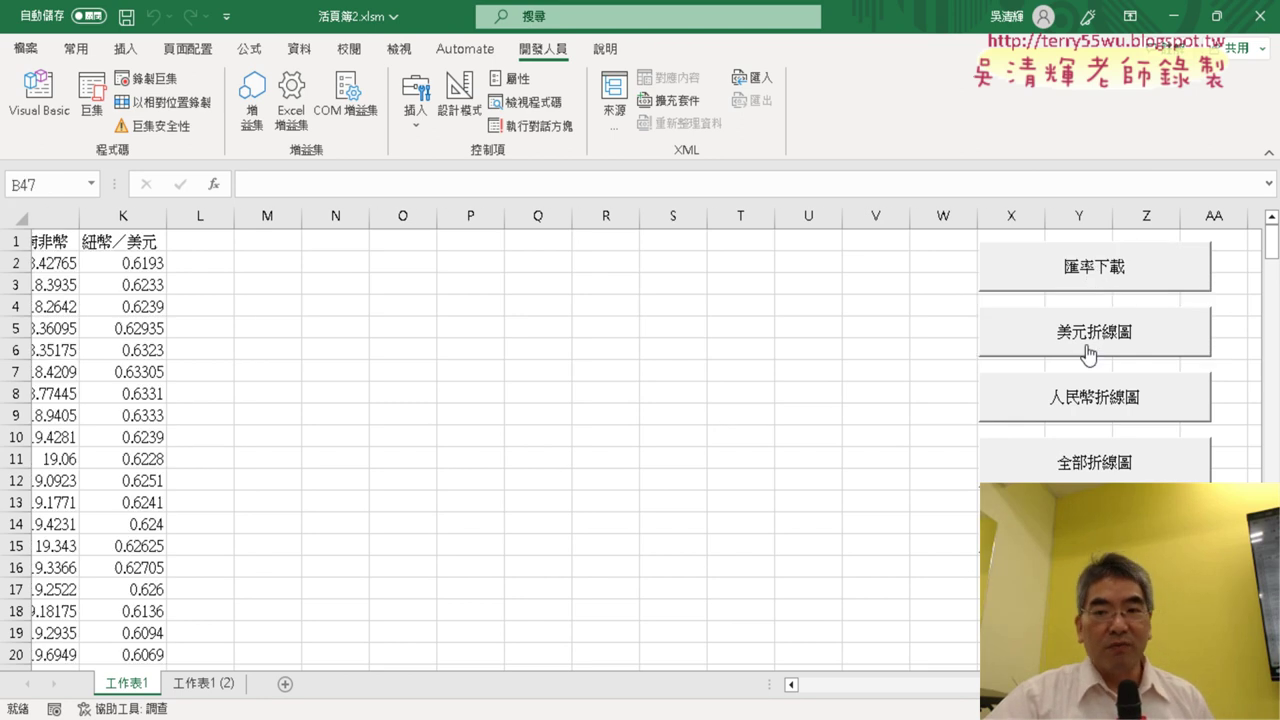
click(1078, 335)
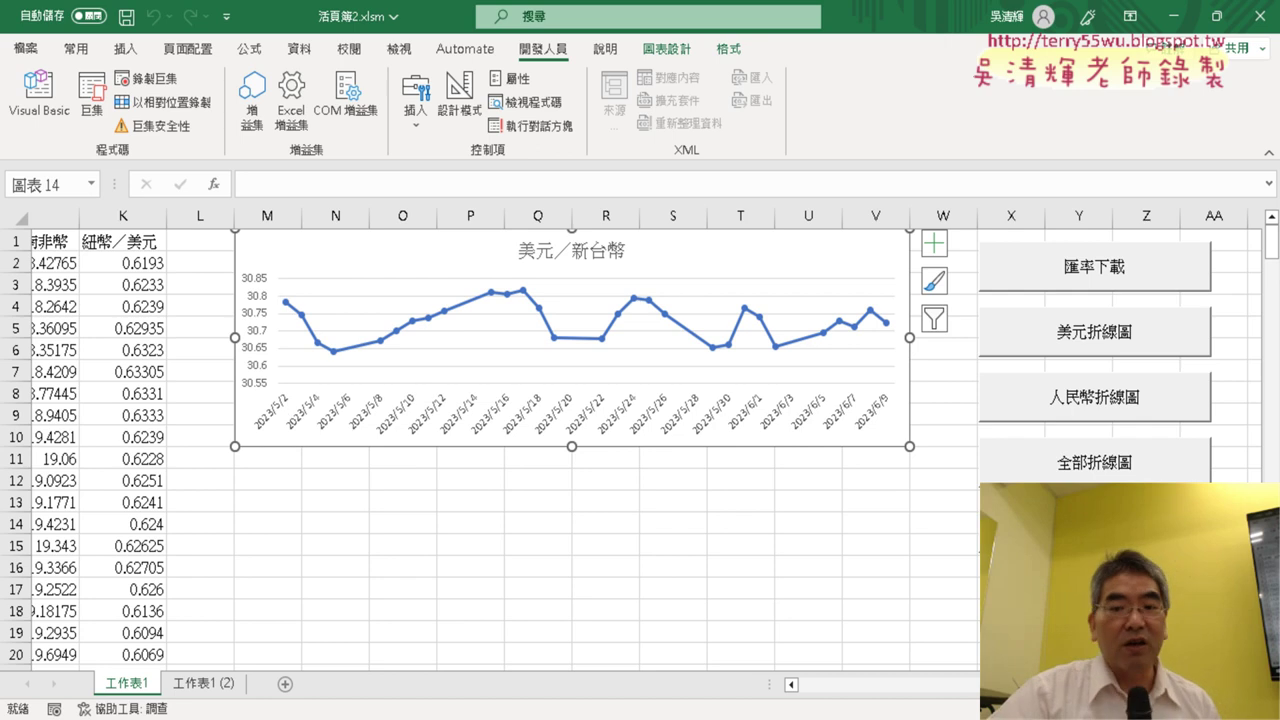
drag(1010, 685, 806, 688)
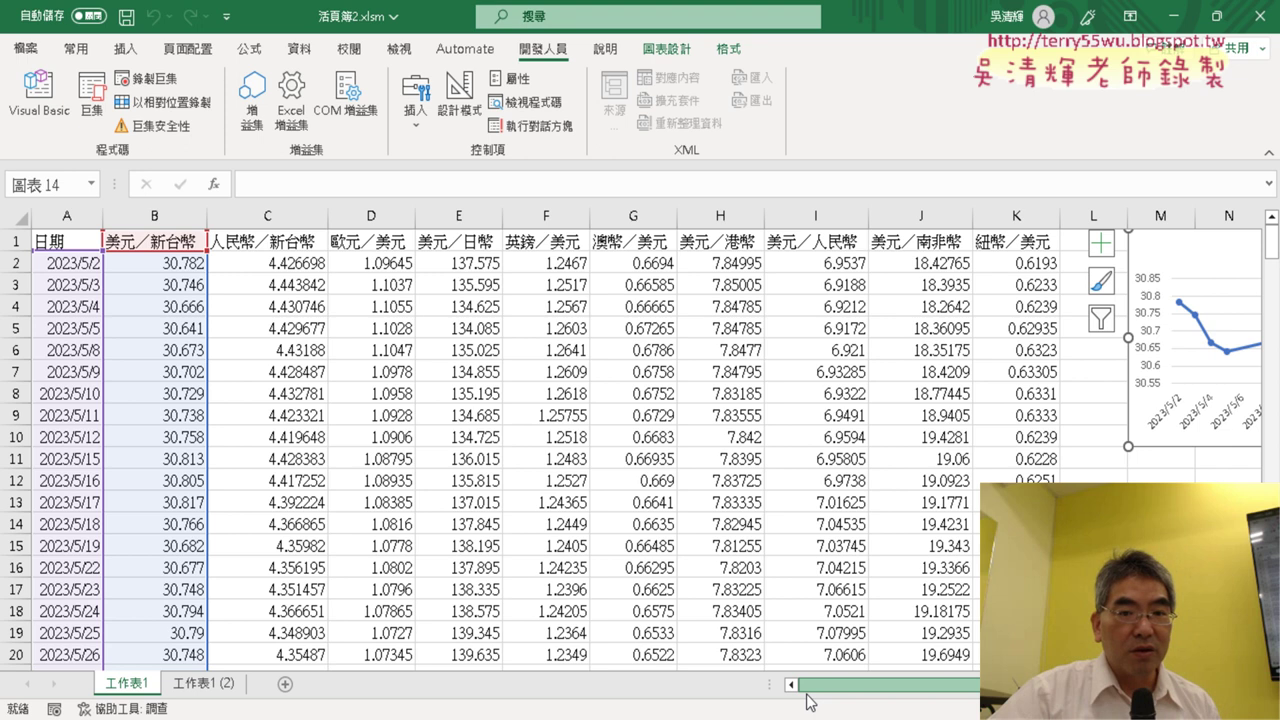
drag(806, 690, 1010, 690)
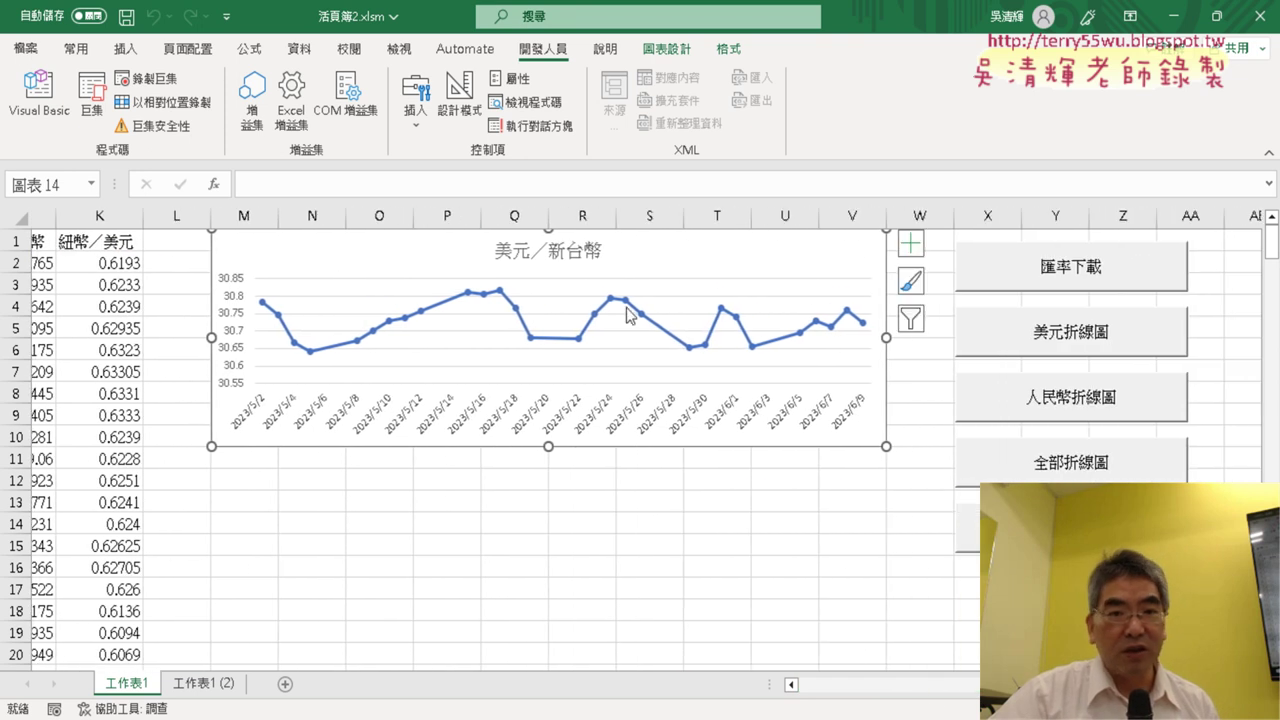
click(38, 90)
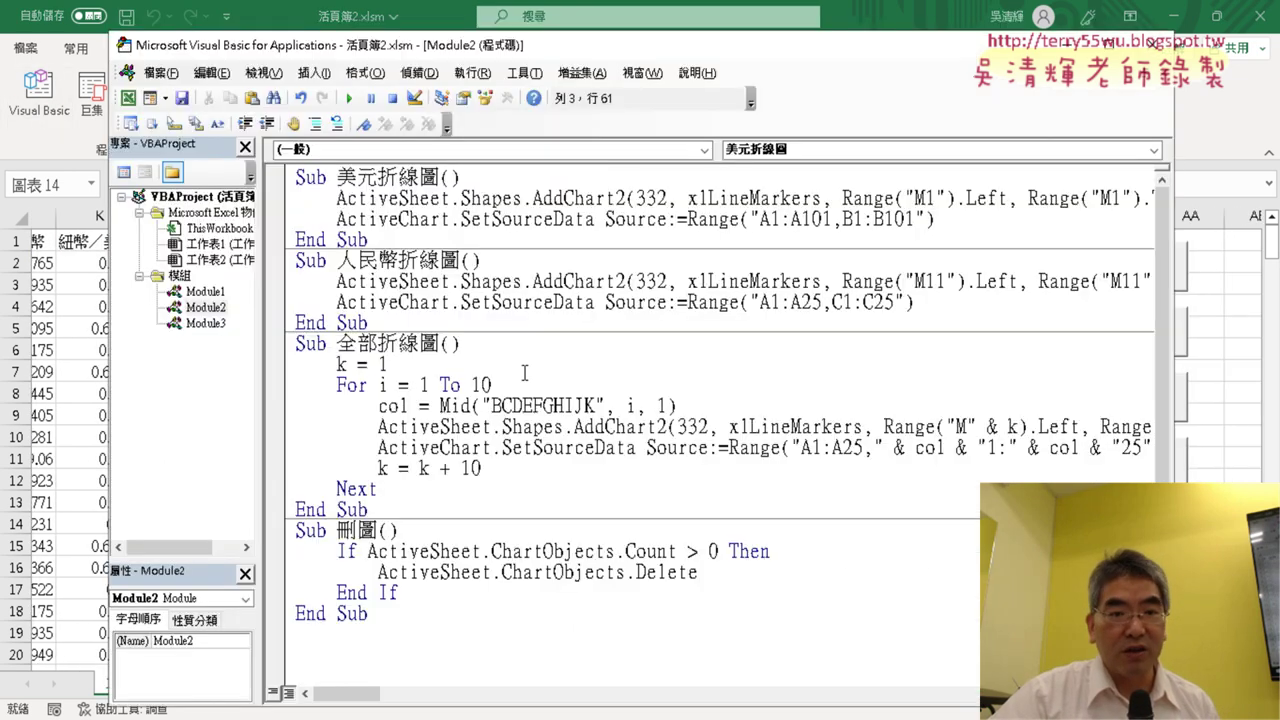
Step: Rerun Module1's 外幣參考匯率查詢 macro to reload the 2022 daily rates
double_click(207, 292)
scroll(509, 255, up, 2)
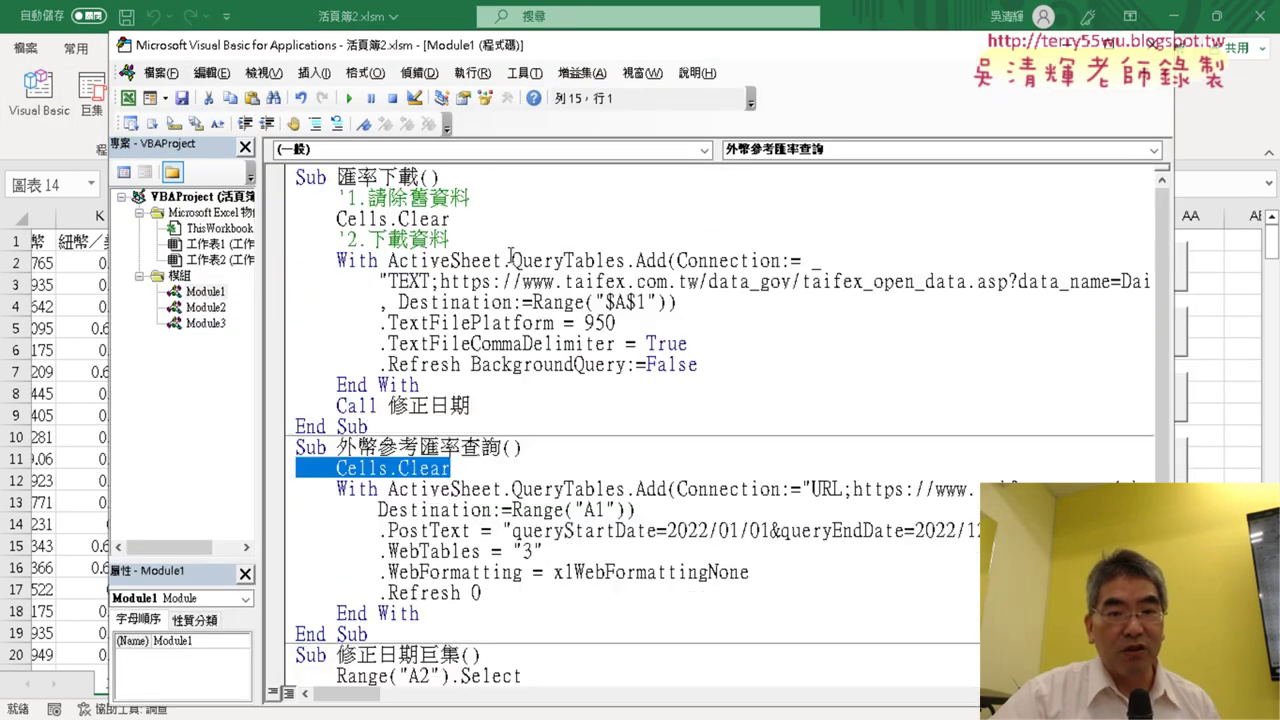
click(491, 510)
click(349, 98)
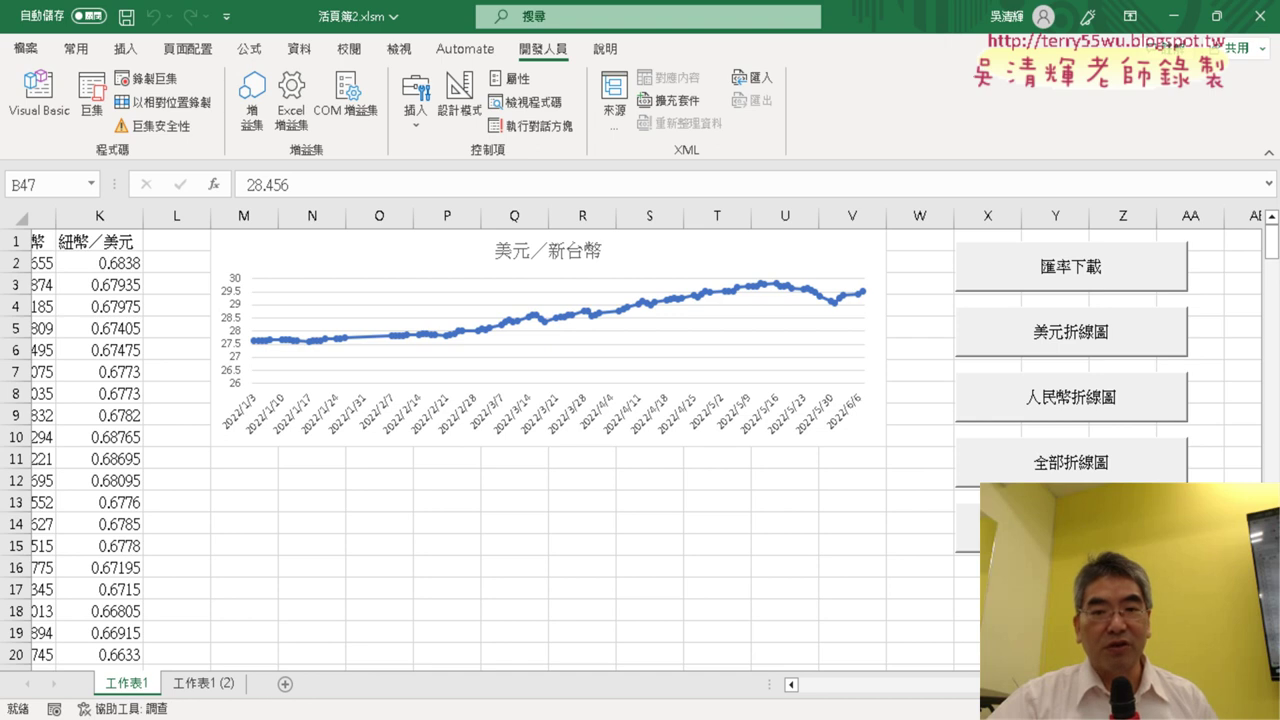
Step: Draw the 美元／新台幣 chart with the 100-row range, spanning 2022/1/3 to 2022/6/6
click(1100, 332)
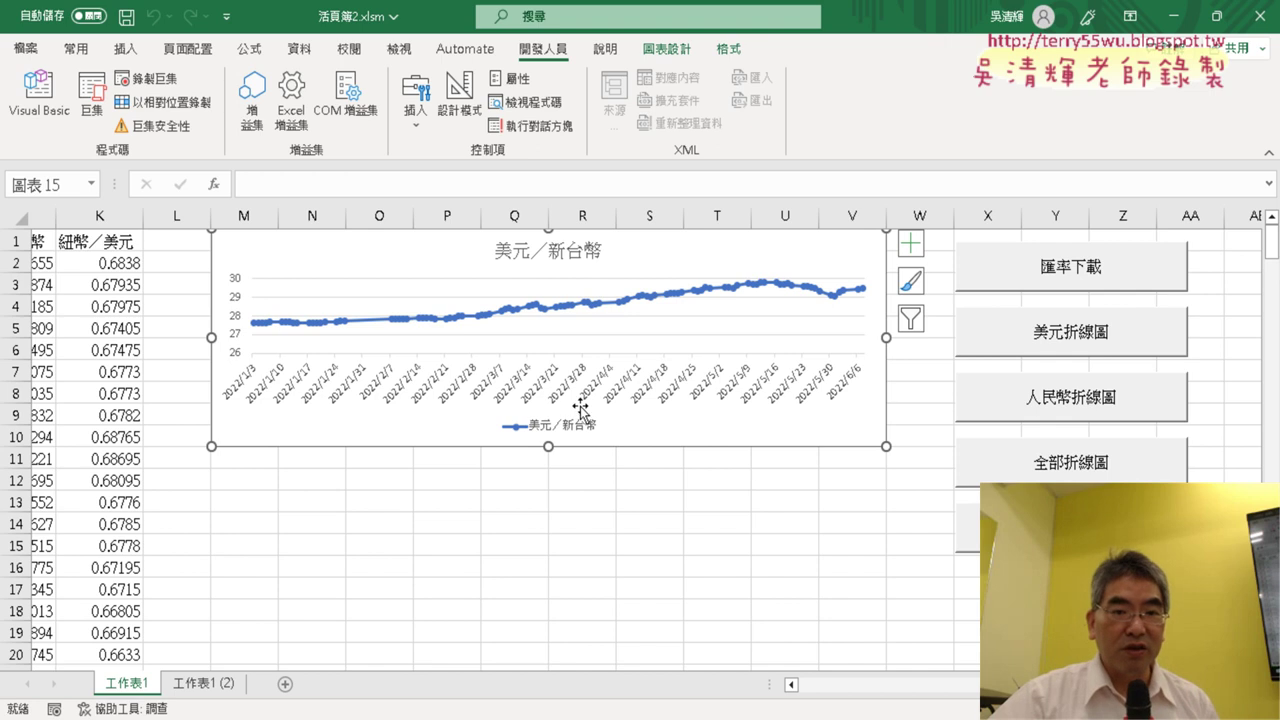
mouse_move(249, 324)
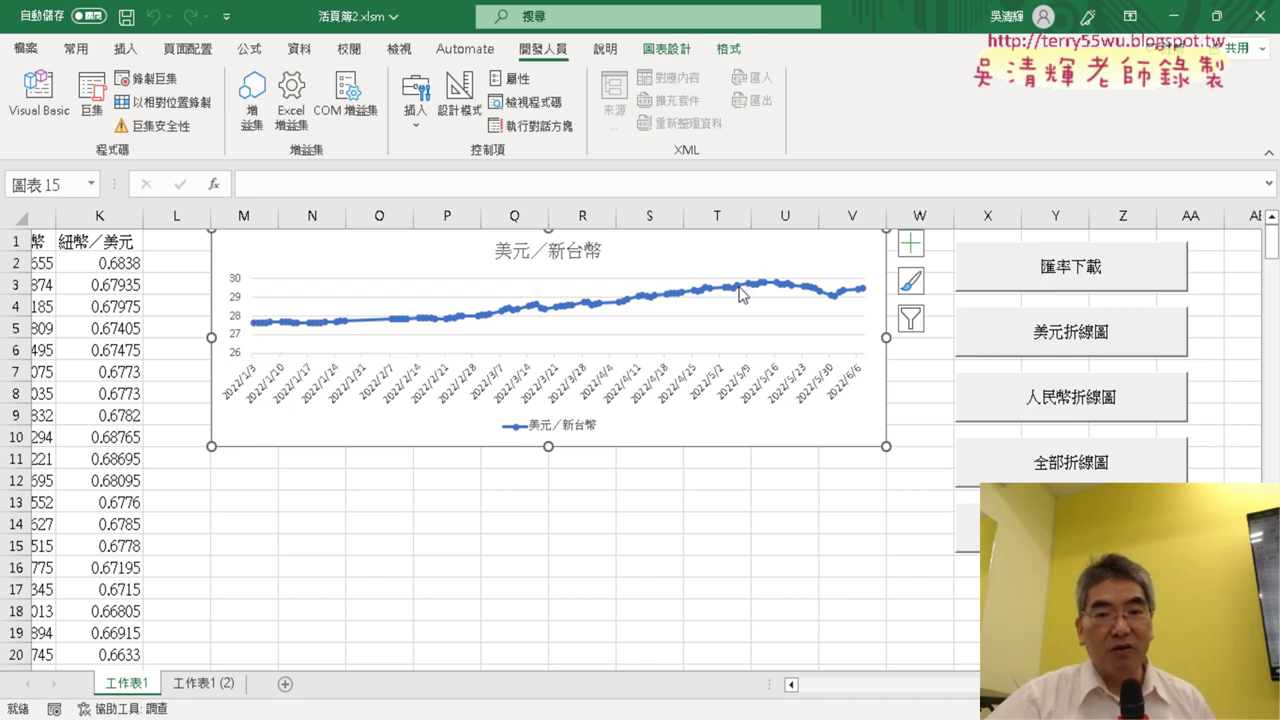
mouse_move(776, 284)
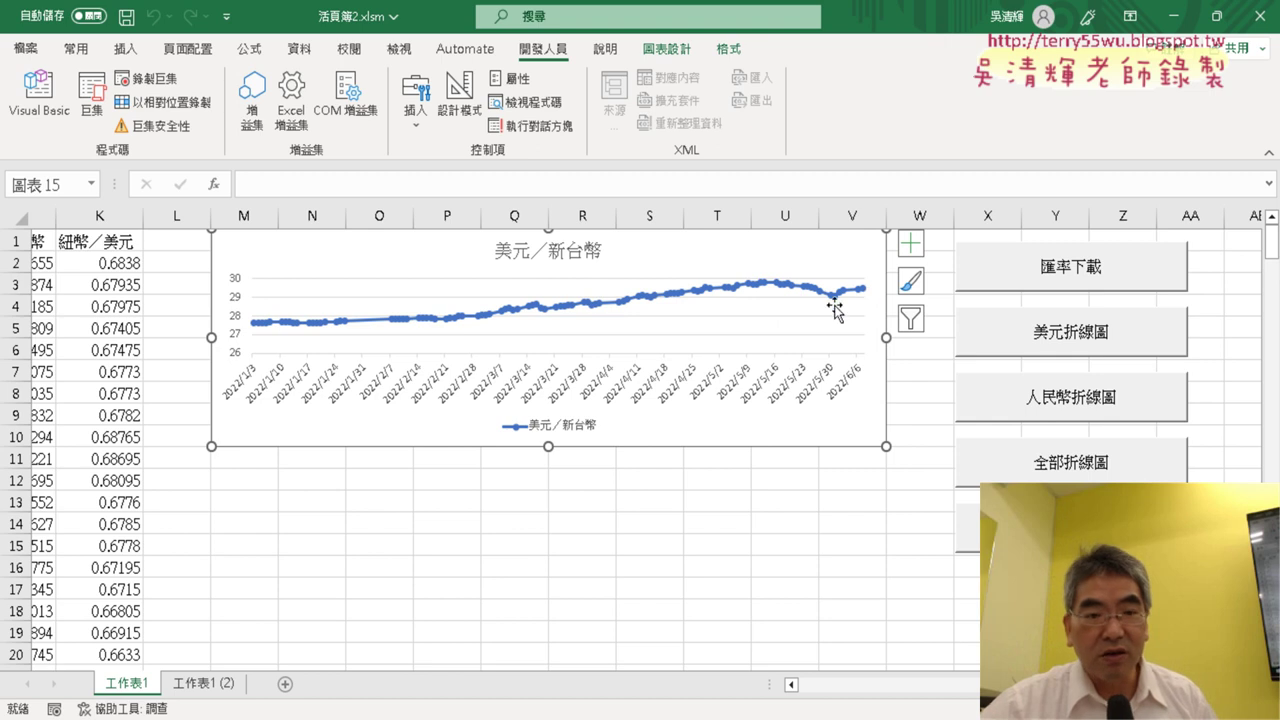
Step: Confirm the data ends at 2022/12/30 in row 247 and return to the VBA editor
scroll(159, 273, left, 5)
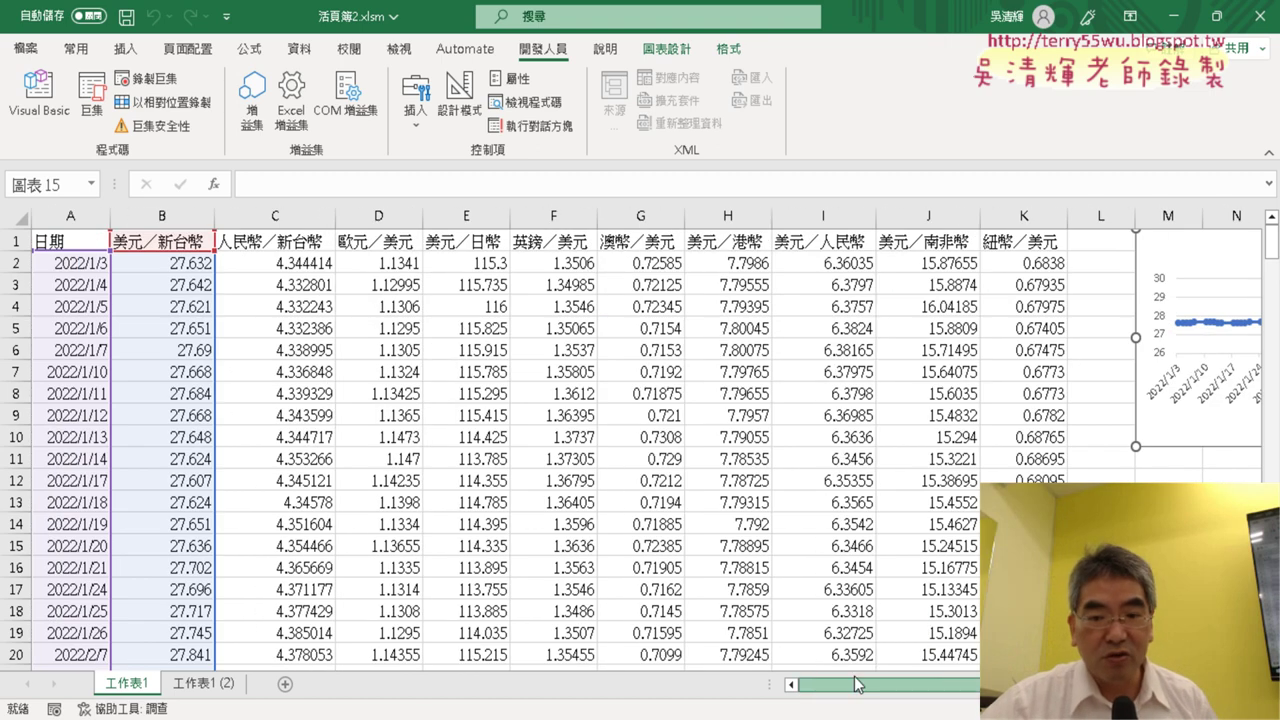
click(75, 242)
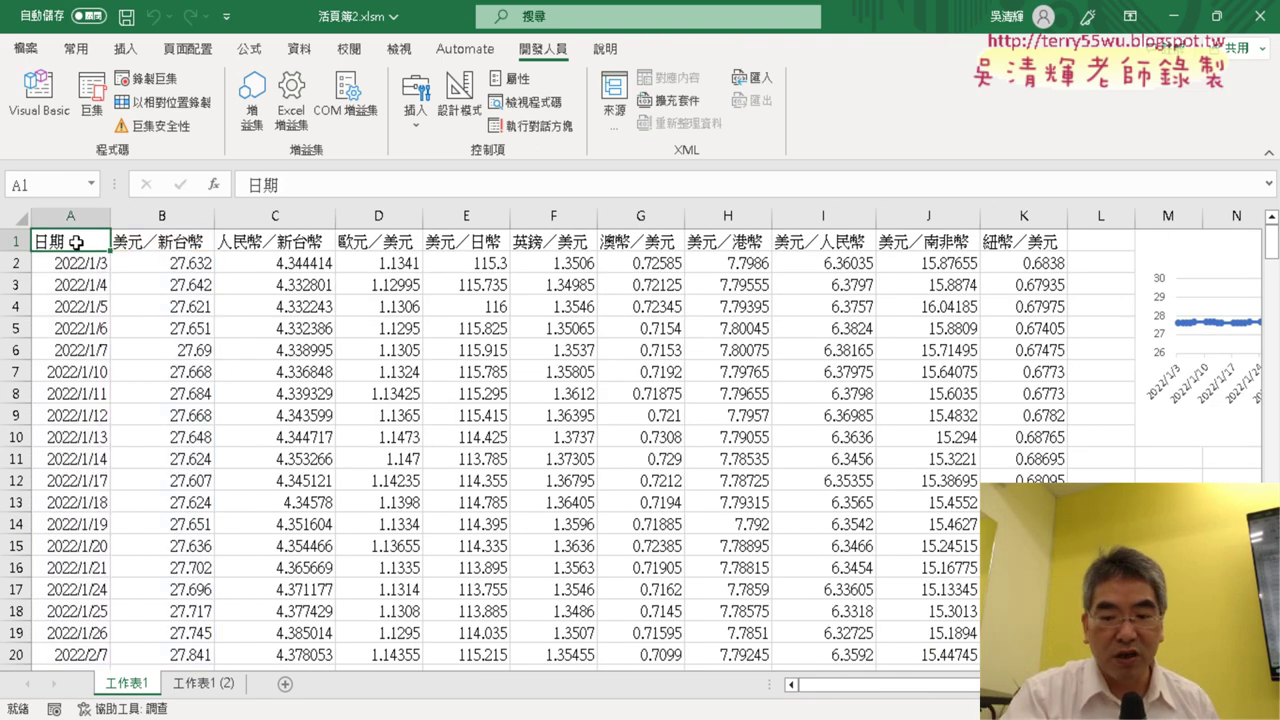
key(ctrl+Down)
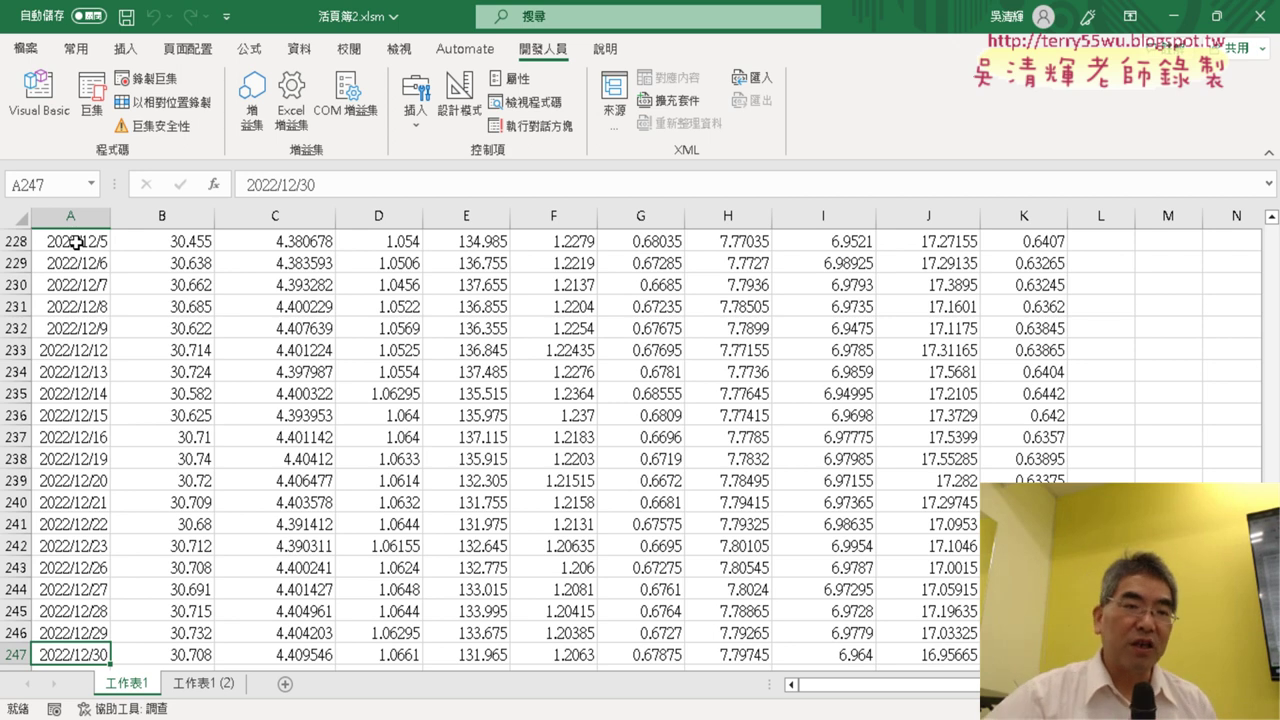
click(39, 95)
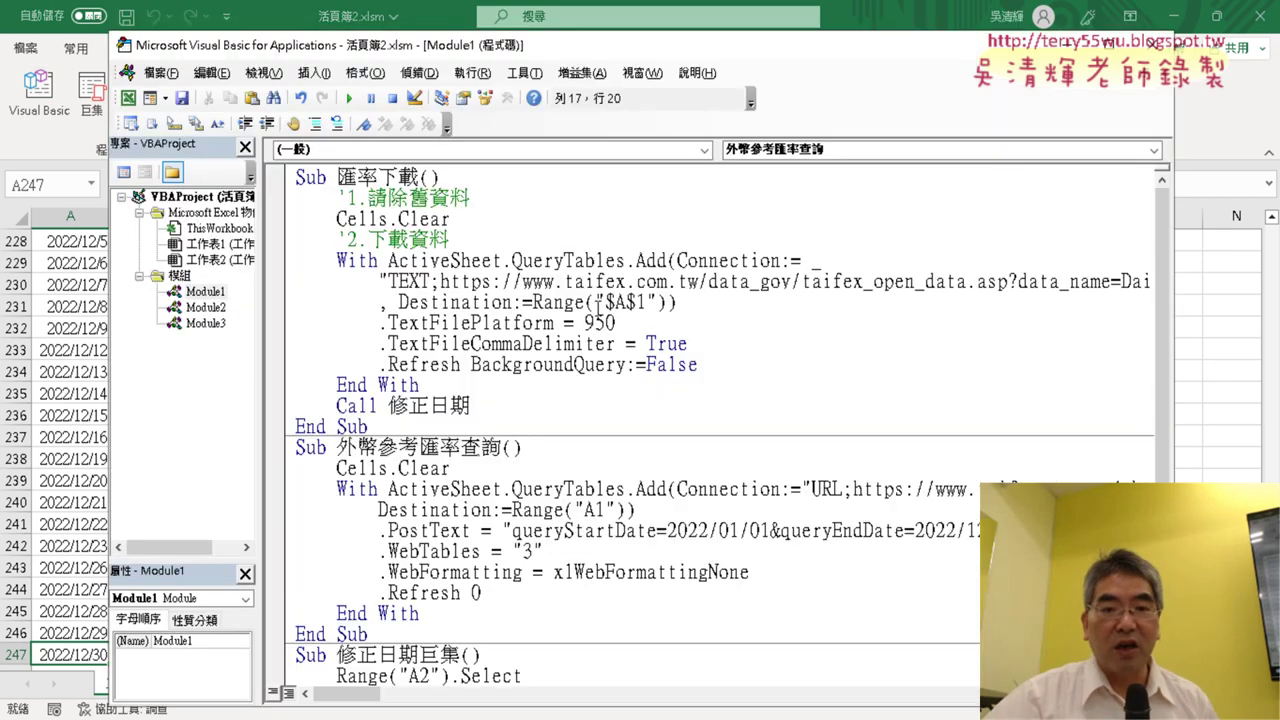
scroll(595, 324, down, 2)
scroll(603, 327, down, 3)
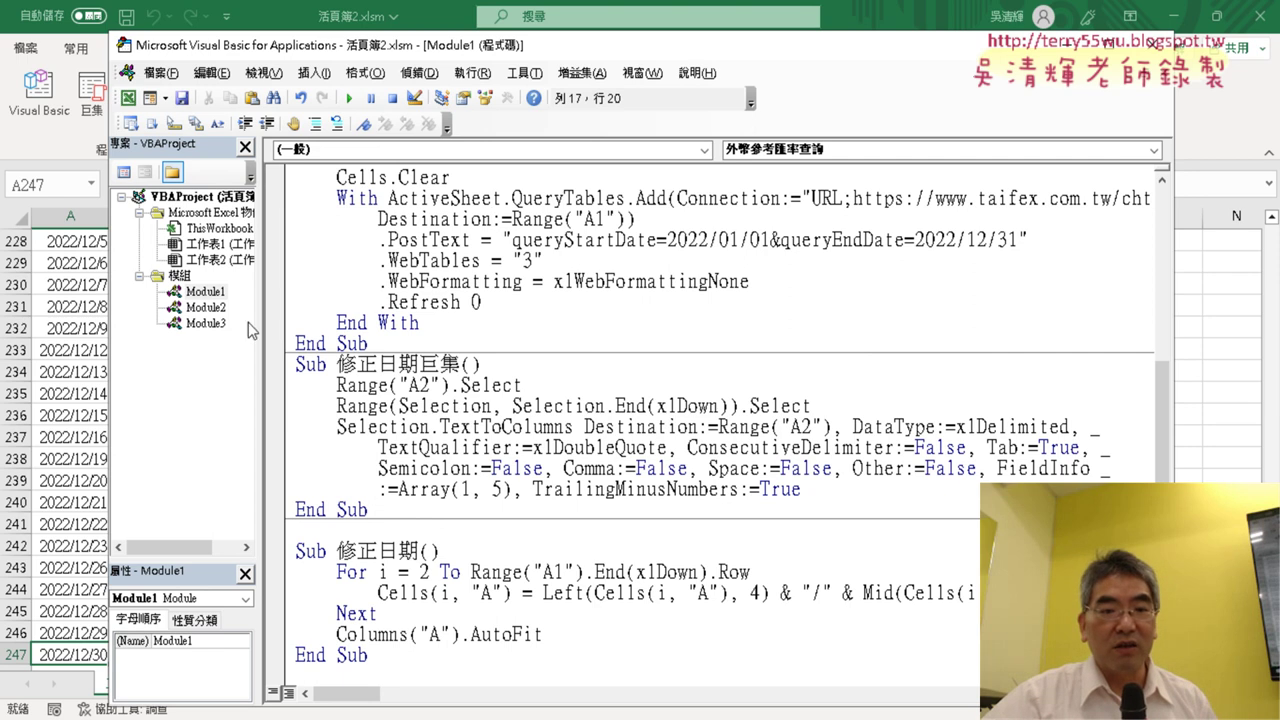
double_click(210, 308)
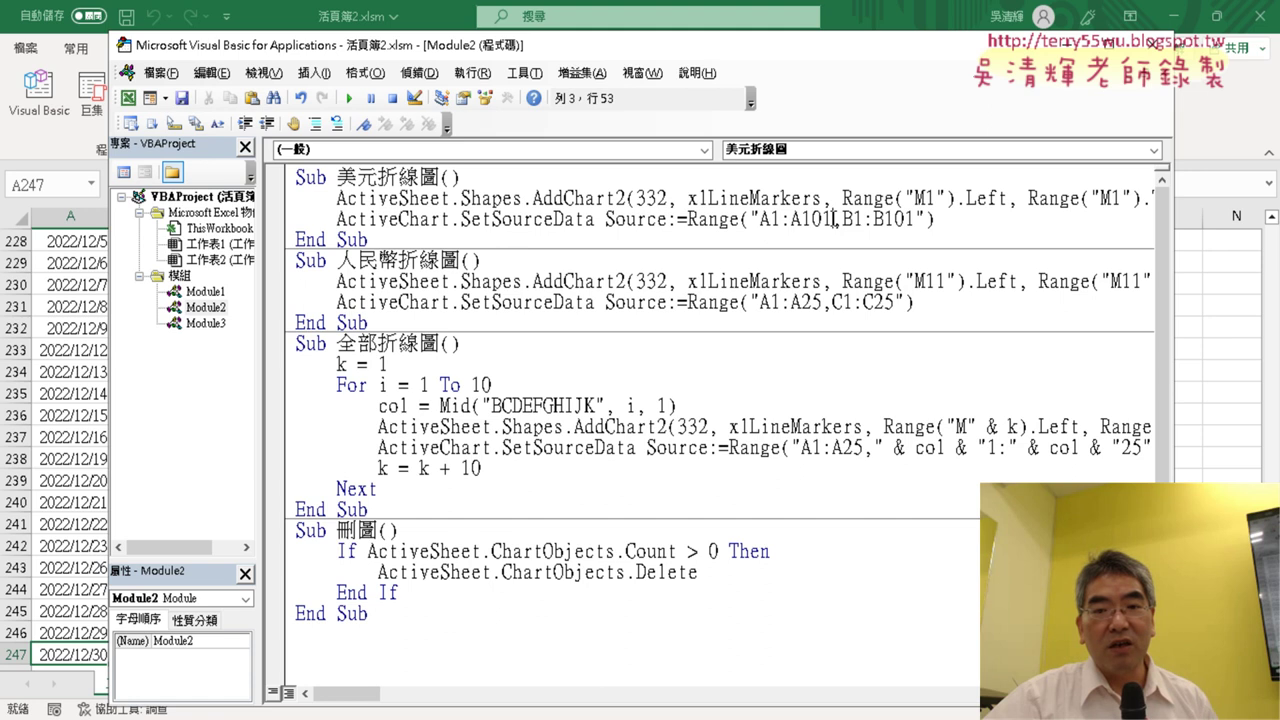
drag(833, 218, 810, 219)
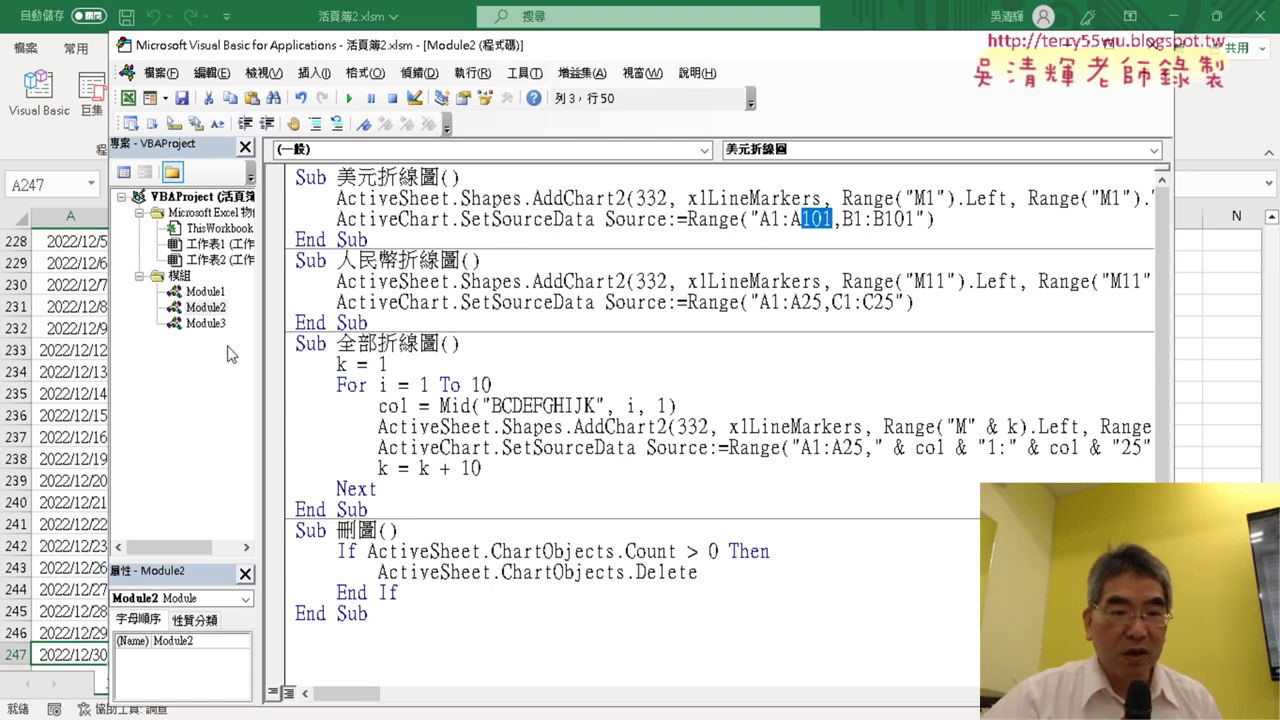
double_click(205, 291)
scroll(493, 371, up, 3)
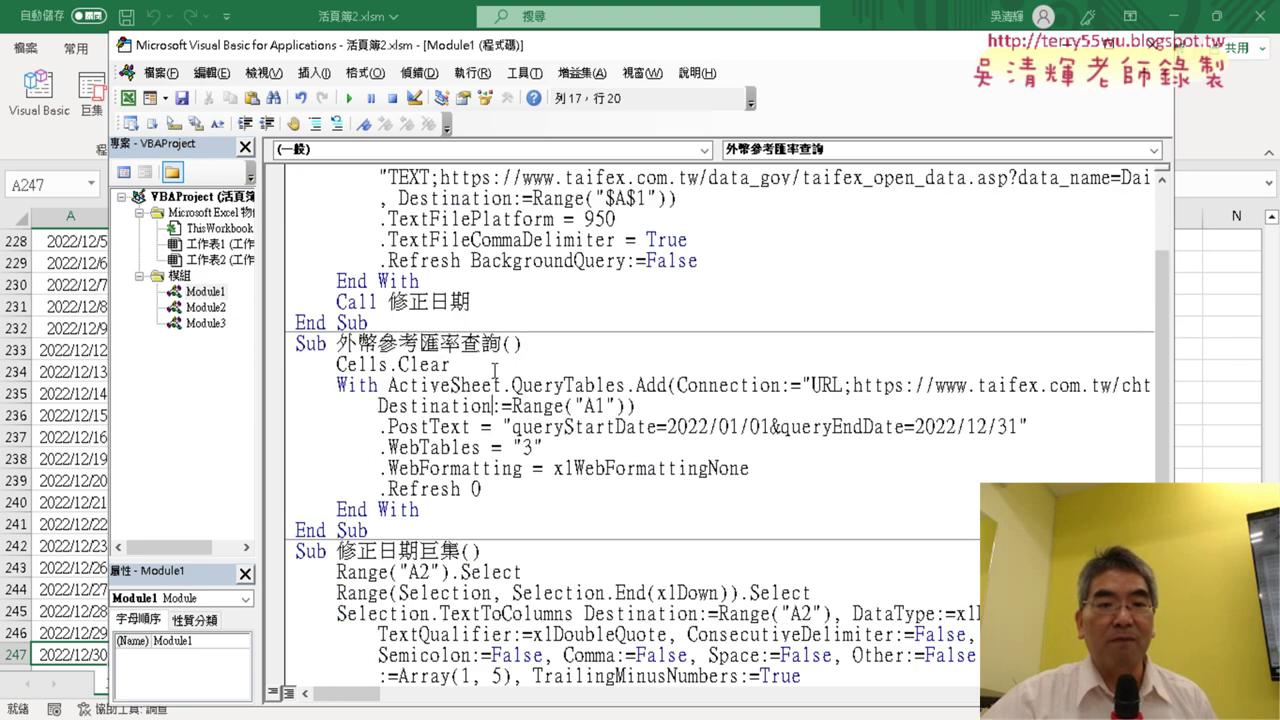
scroll(493, 371, up, 1)
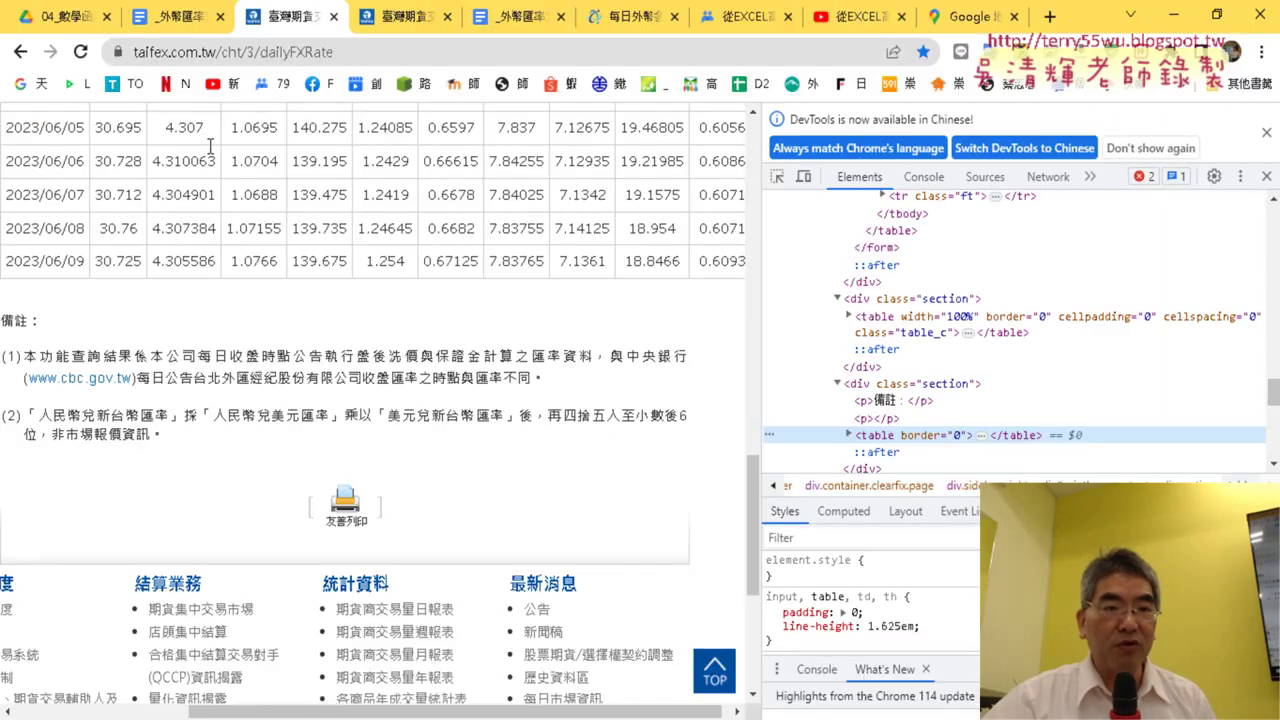
Step: Switch Chrome to the Google Docs lesson notes on the 外幣參考匯率查詢 code
click(178, 16)
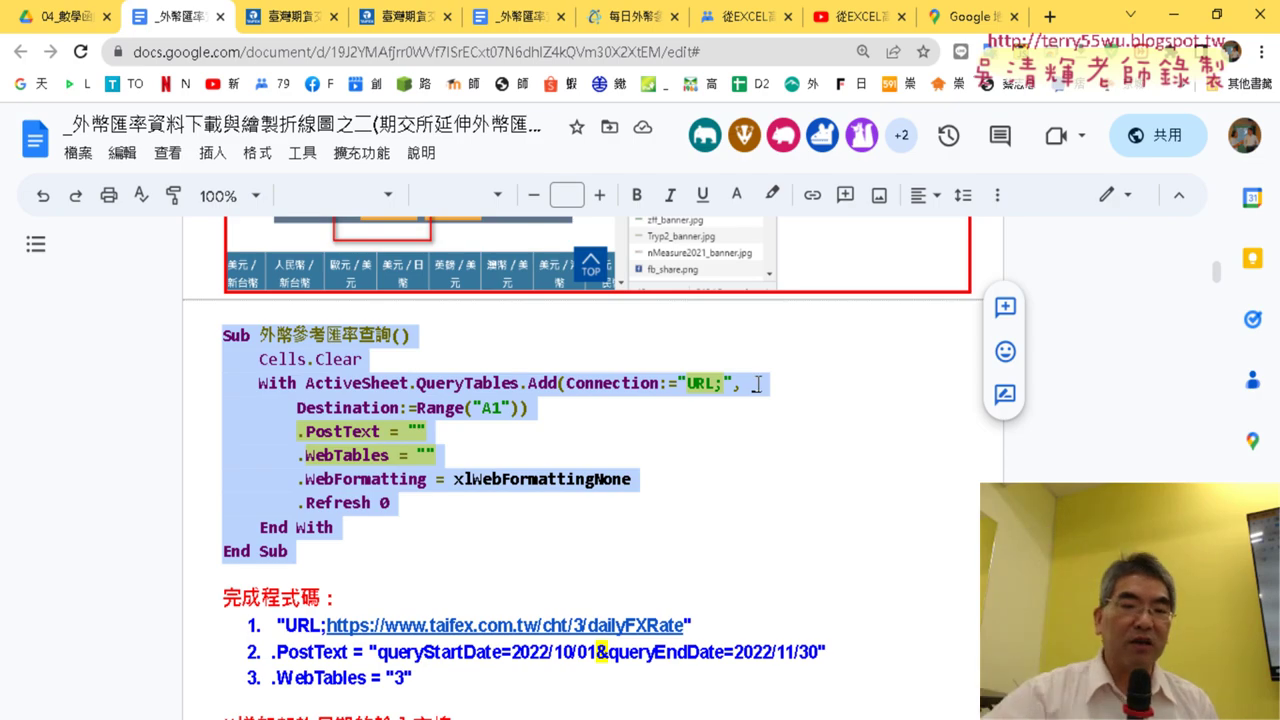
click(1173, 15)
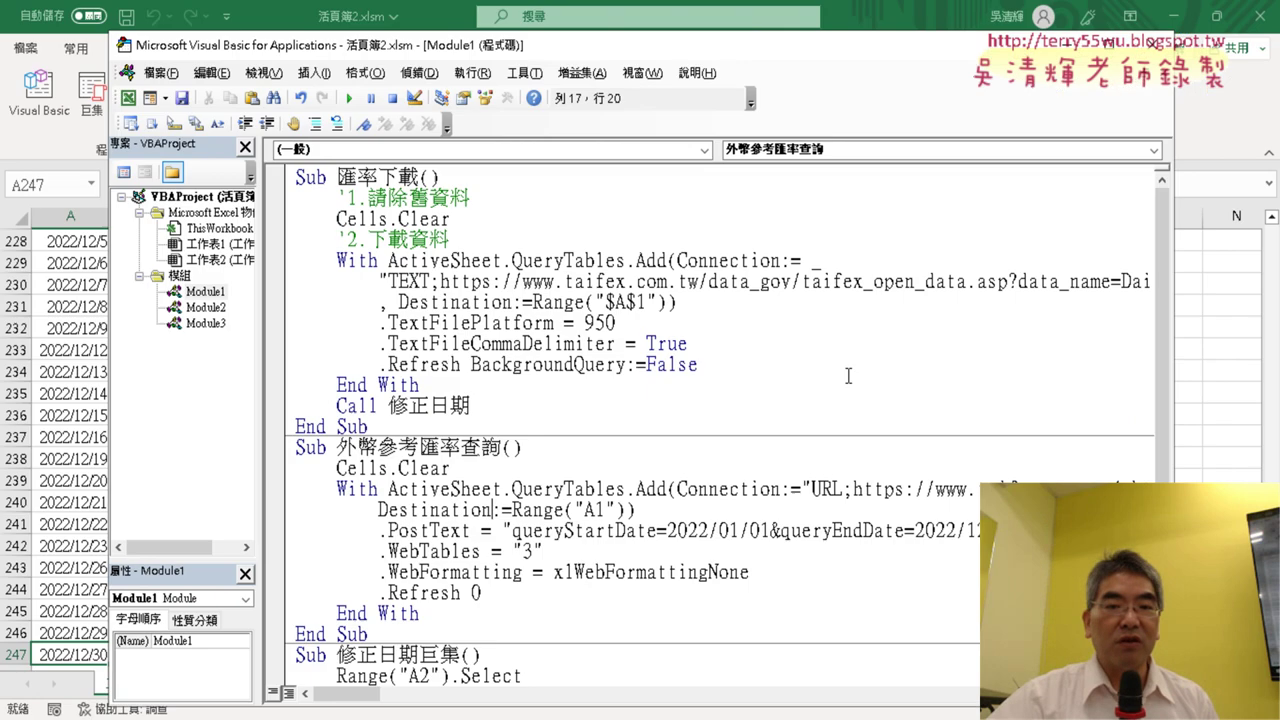
drag(822, 51, 718, 56)
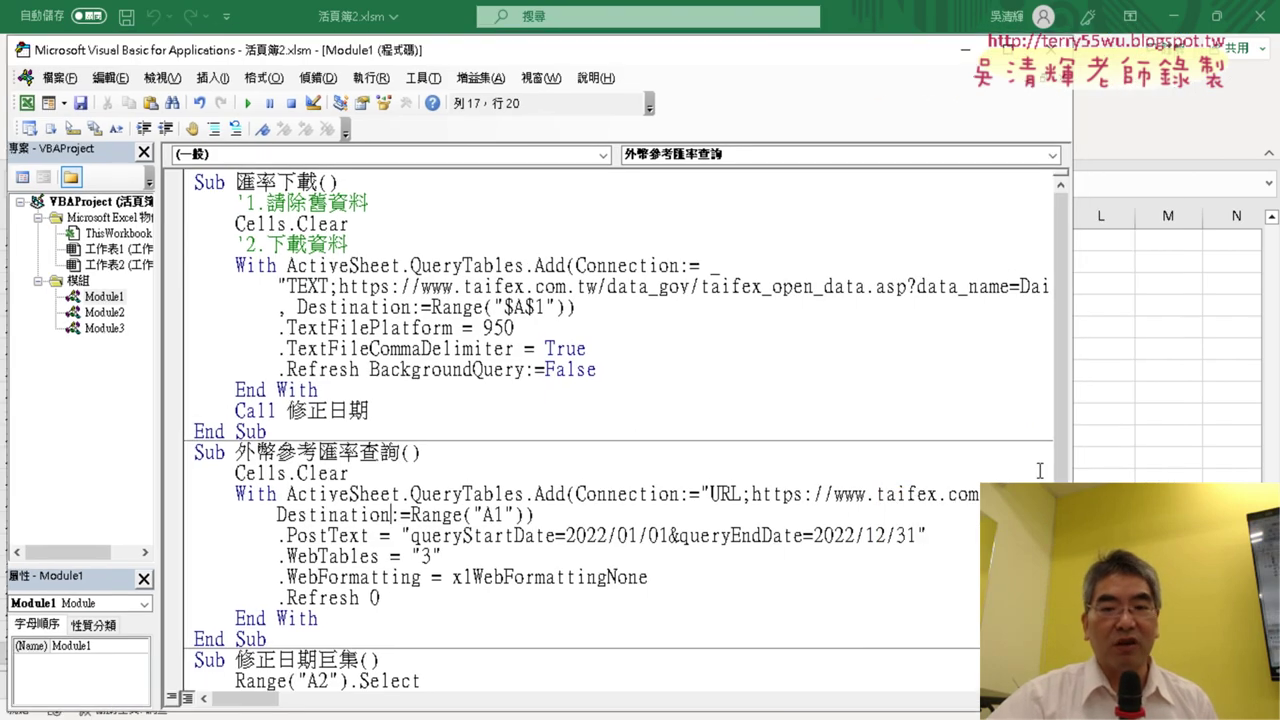
drag(410, 535, 910, 537)
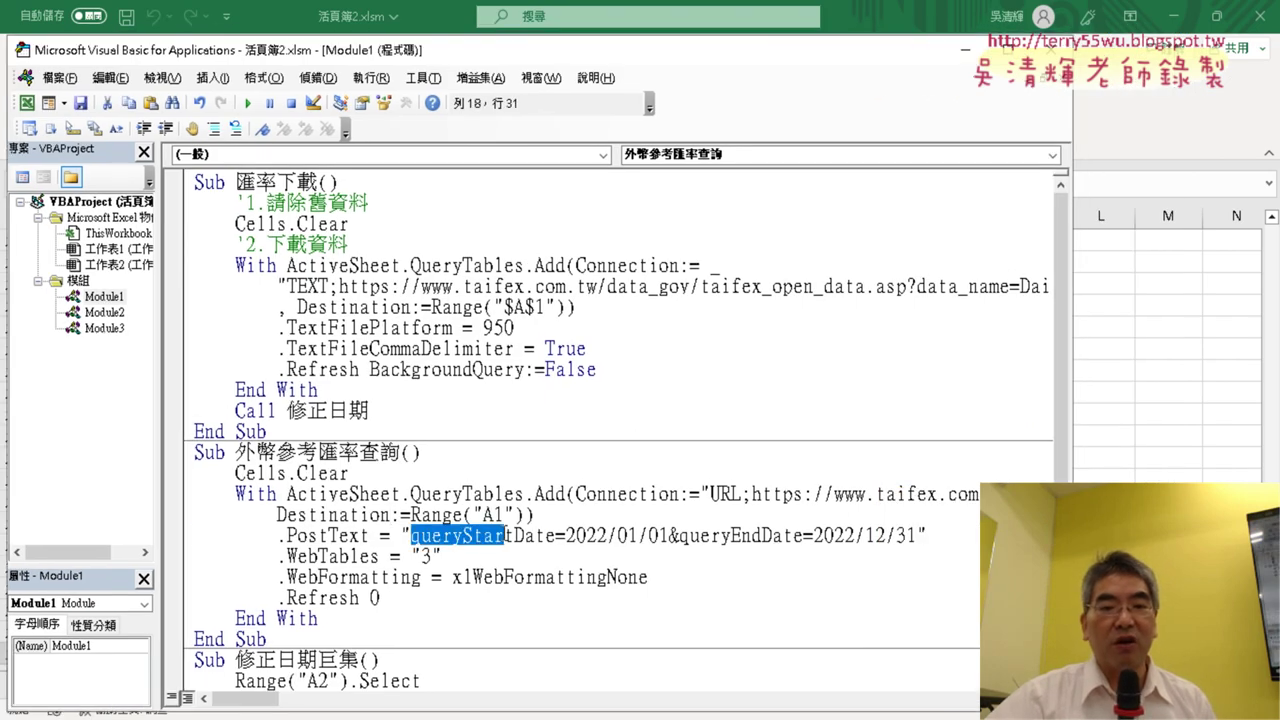
double_click(425, 556)
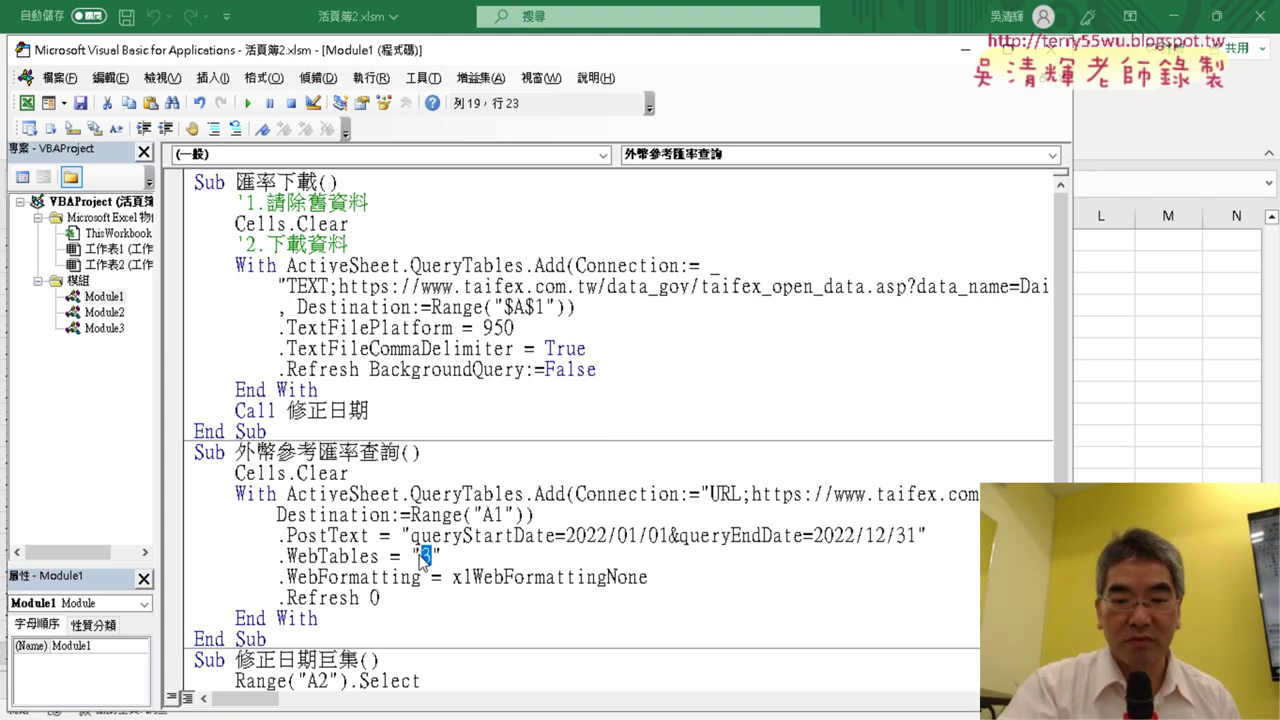
key(alt+Tab)
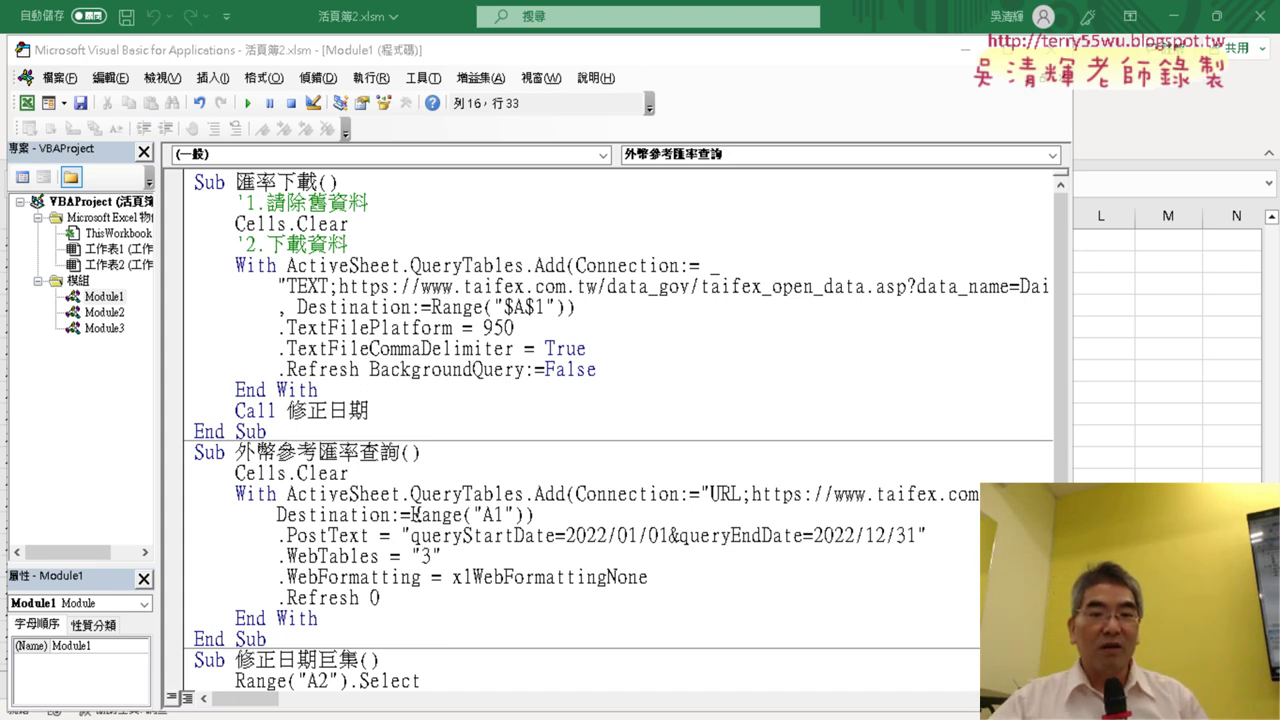
double_click(416, 494)
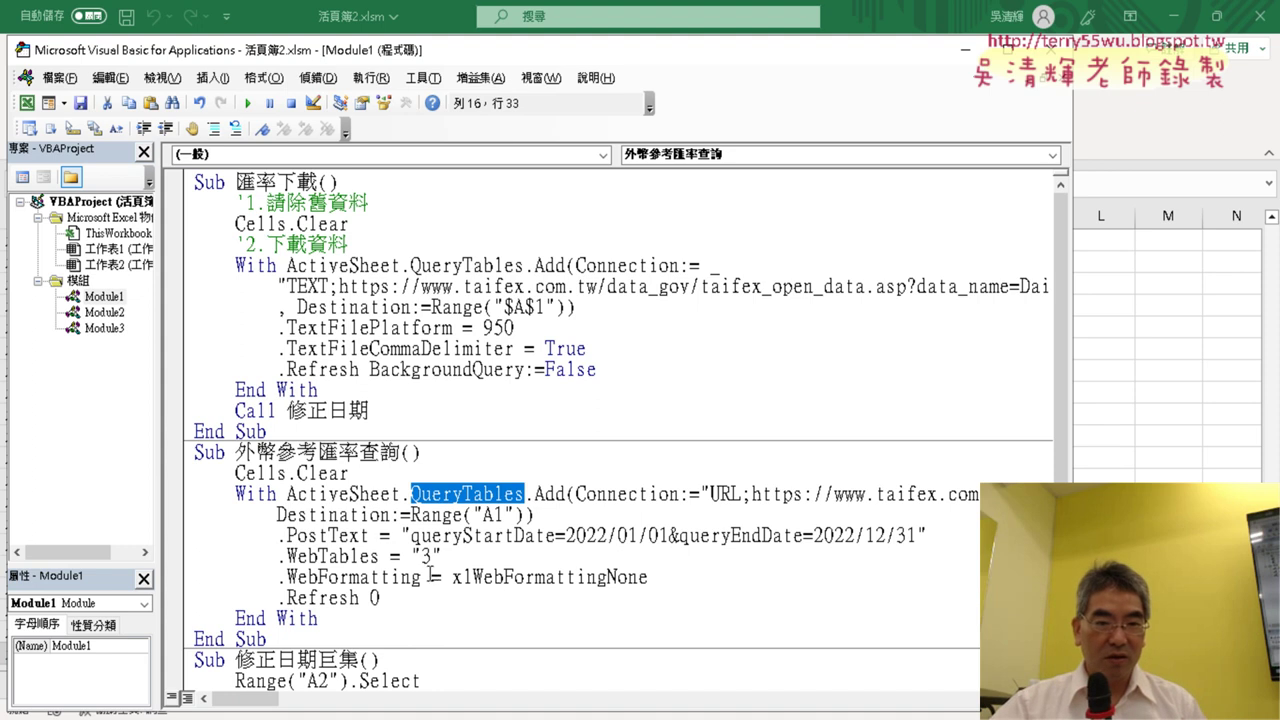
Step: Highlight the Destination, PostText and WebTables query lines, then request context help on QueryTables
scroll(414, 600, down, 1)
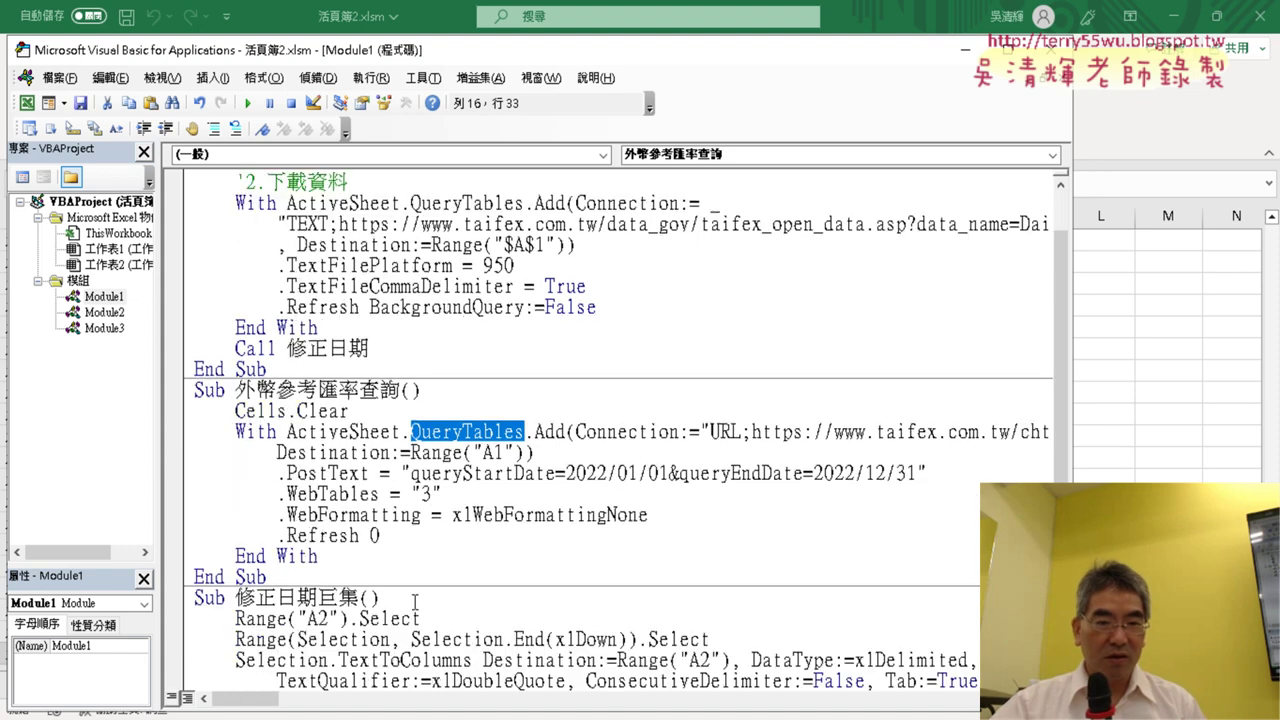
click(432, 540)
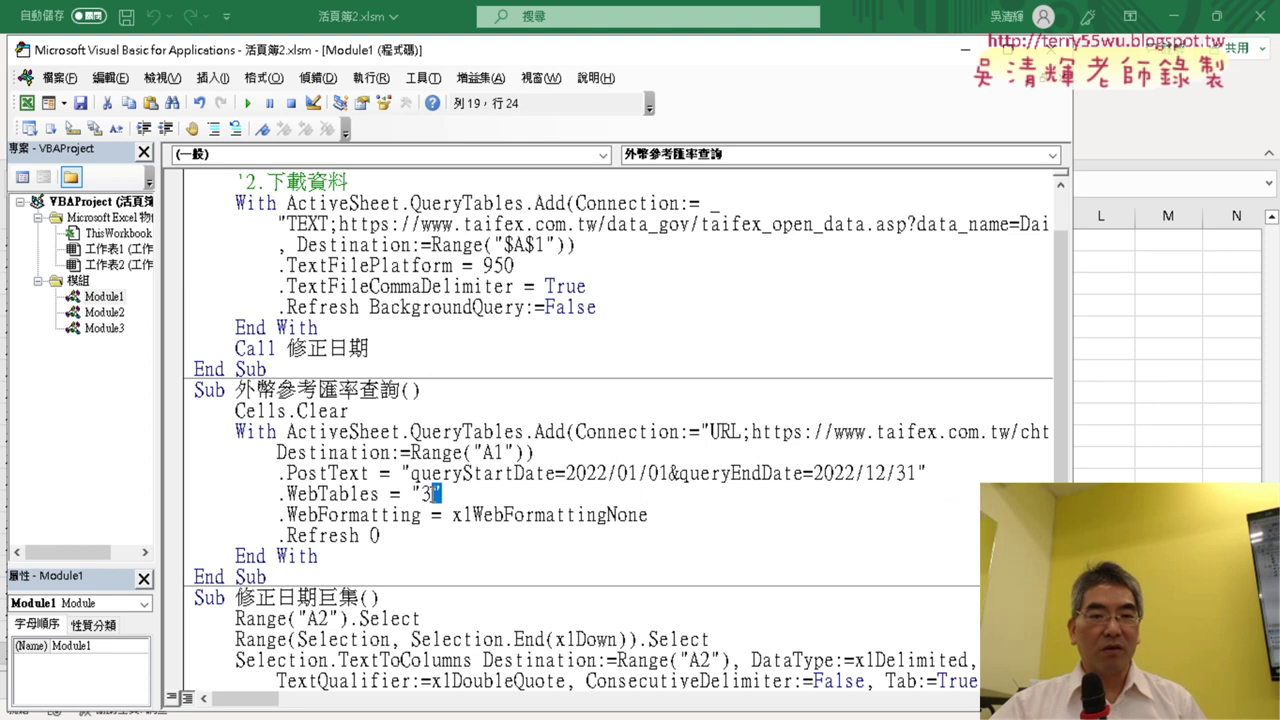
mouse_move(441, 494)
mouse_down()
mouse_move(229, 452)
mouse_move(183, 457)
mouse_up()
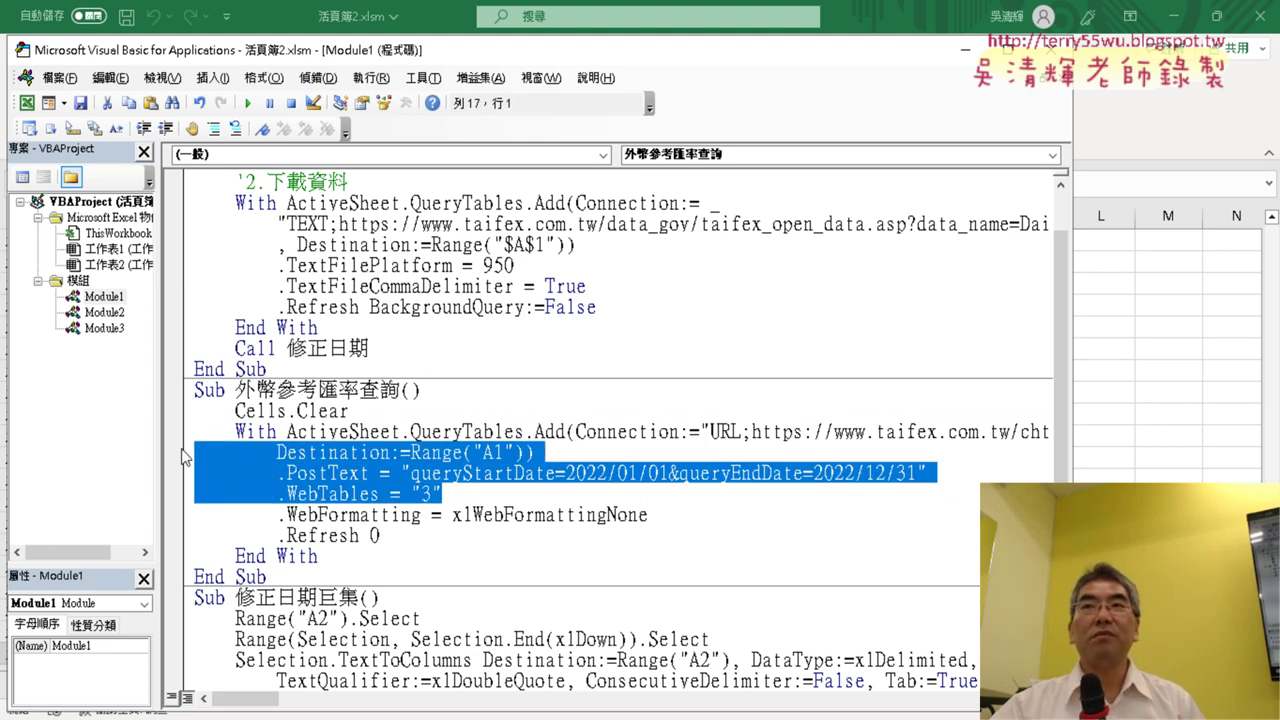
click(348, 514)
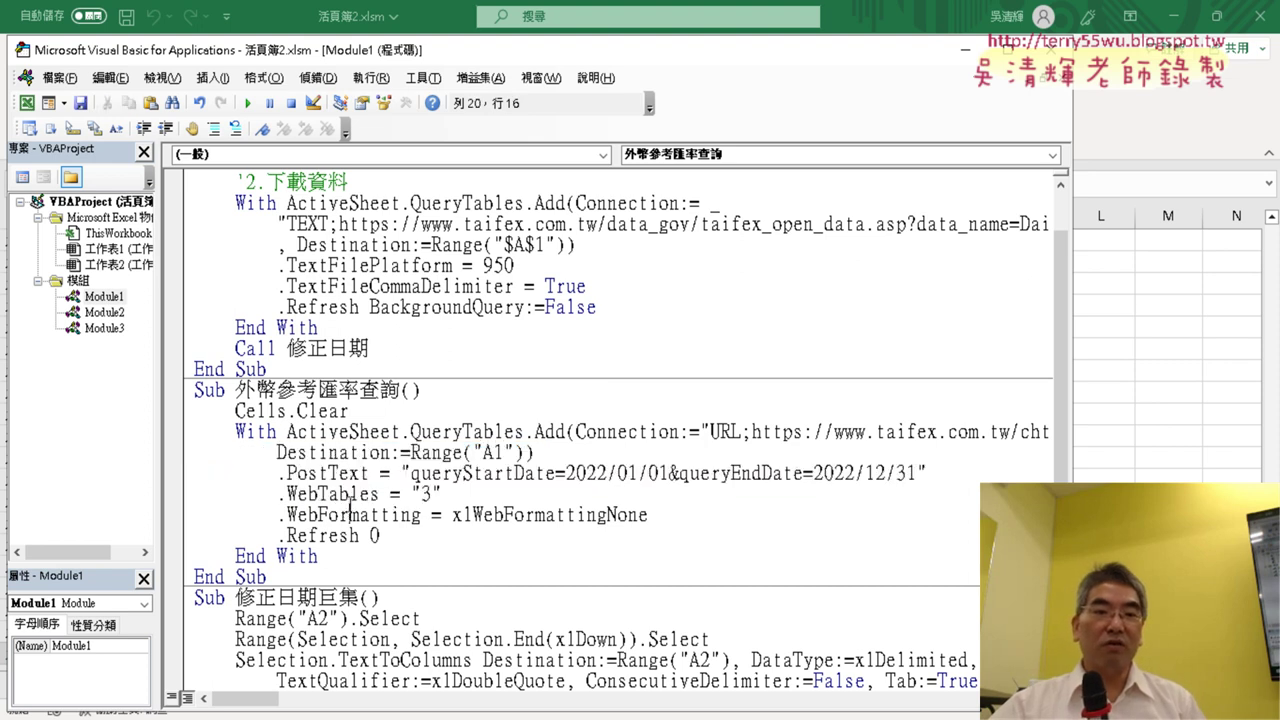
click(474, 440)
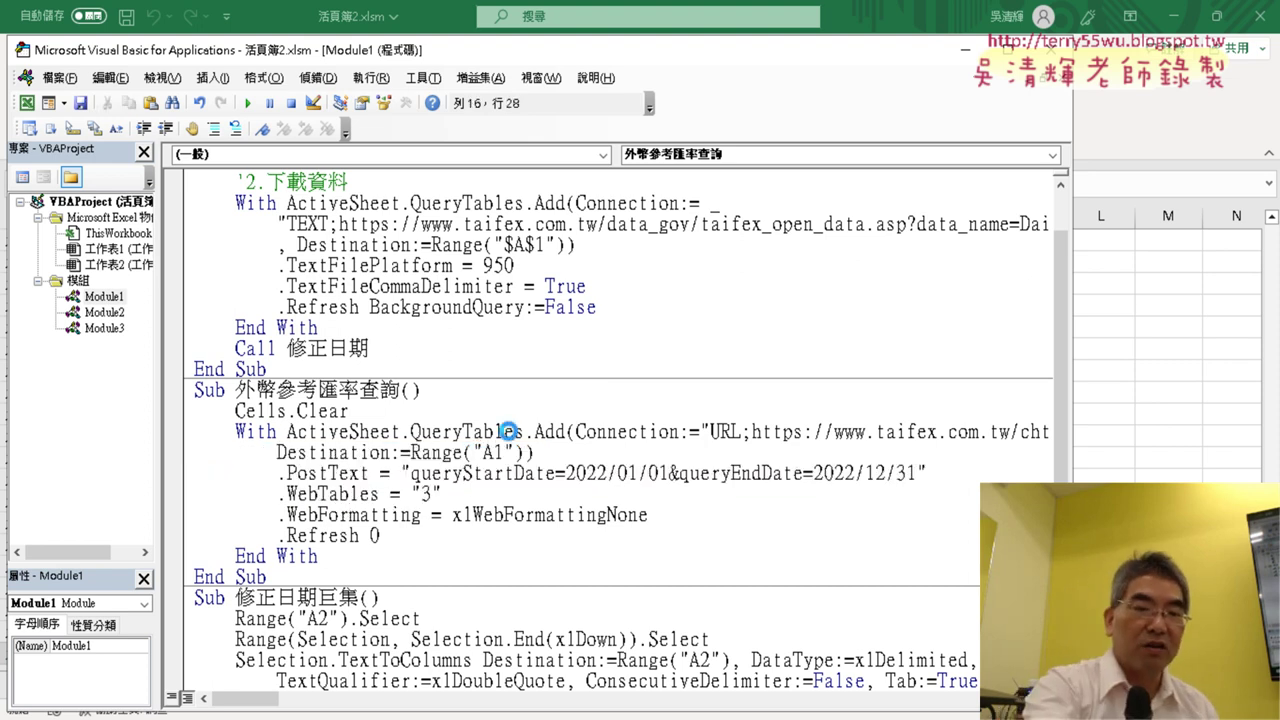
key(F1)
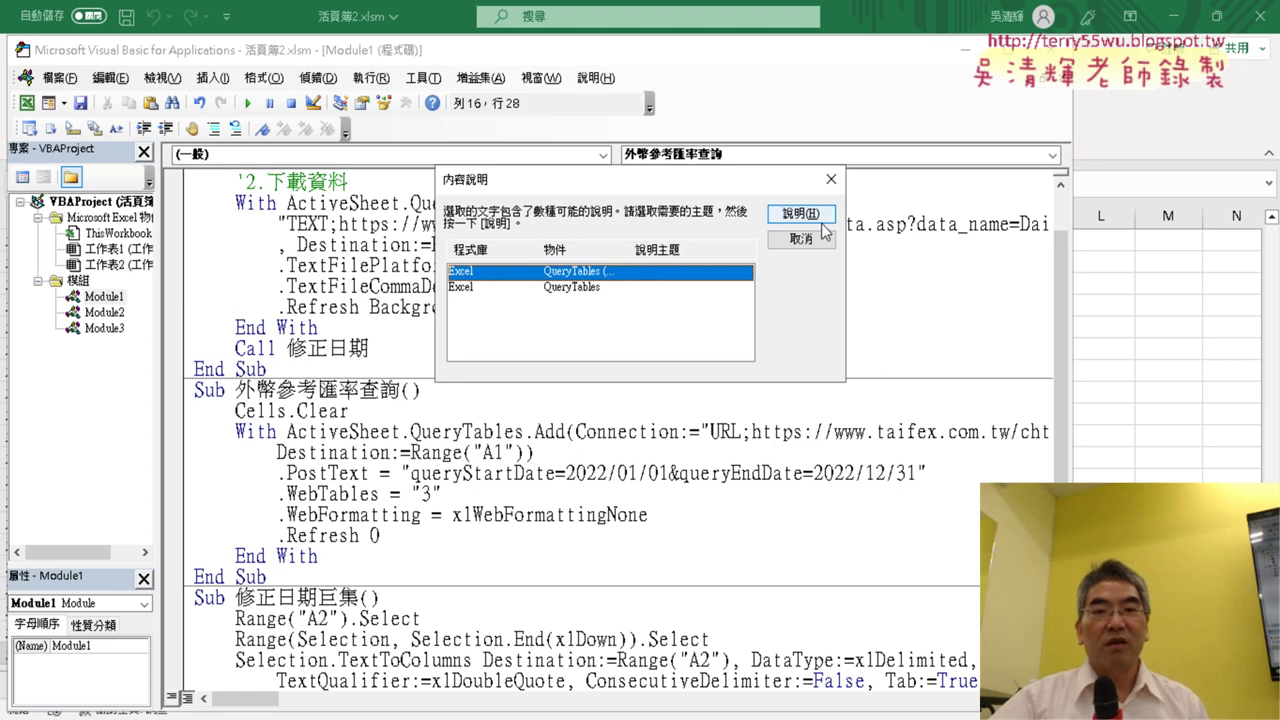
Step: Open the QueryTables 物件 (Excel) reference page on Microsoft Learn from the help dialog
click(815, 216)
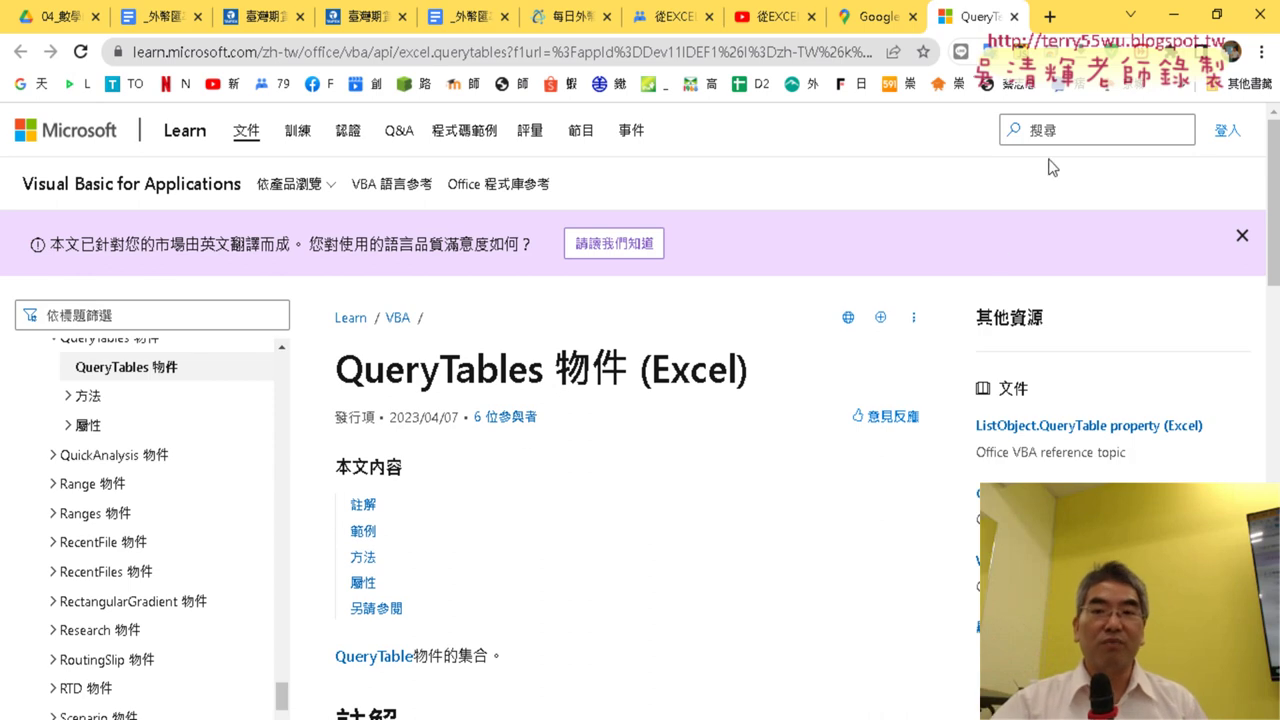
Step: Return to the code and open the QueryTable.WebFormatting 屬性 help page for WebFormatting
click(1173, 24)
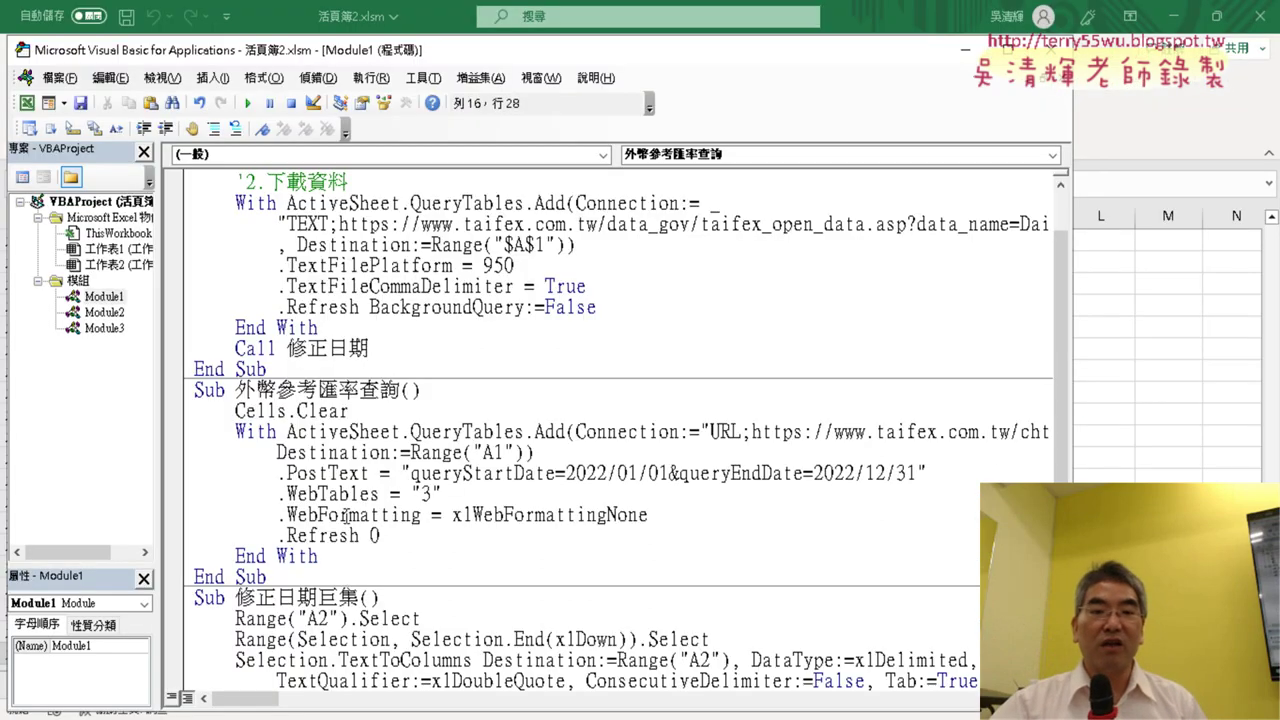
key(F1)
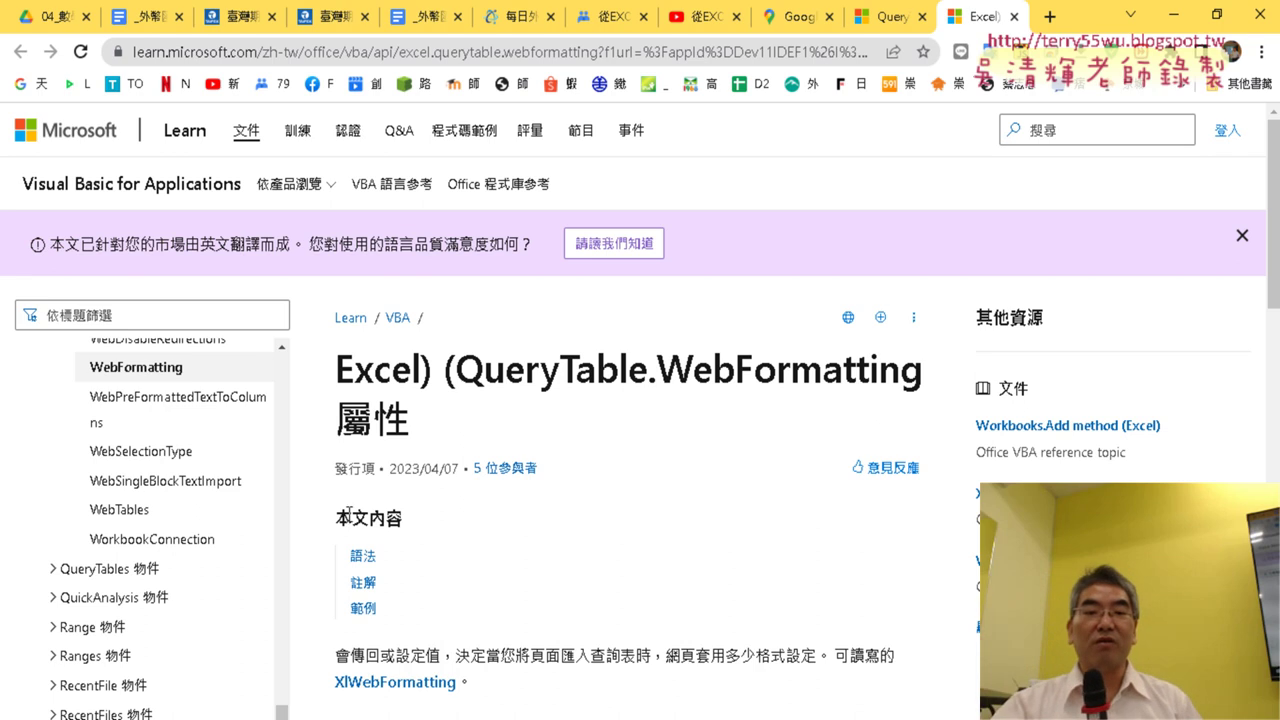
scroll(578, 538, down, 1)
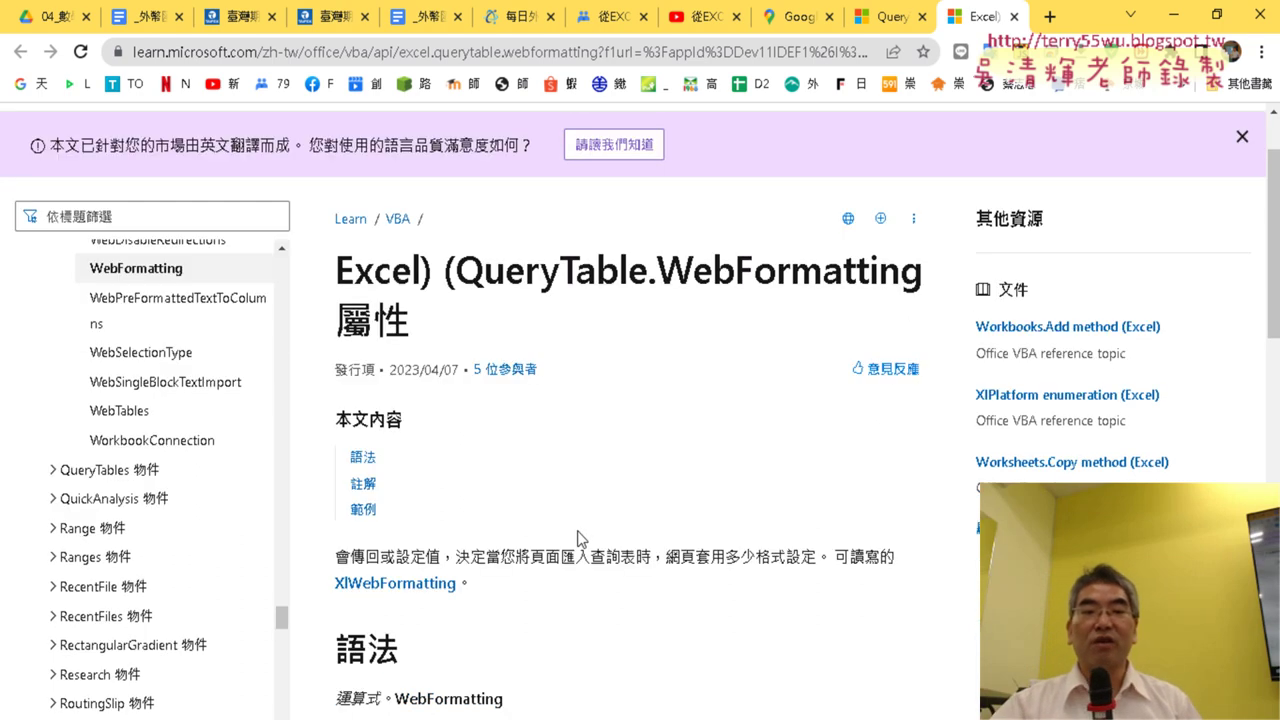